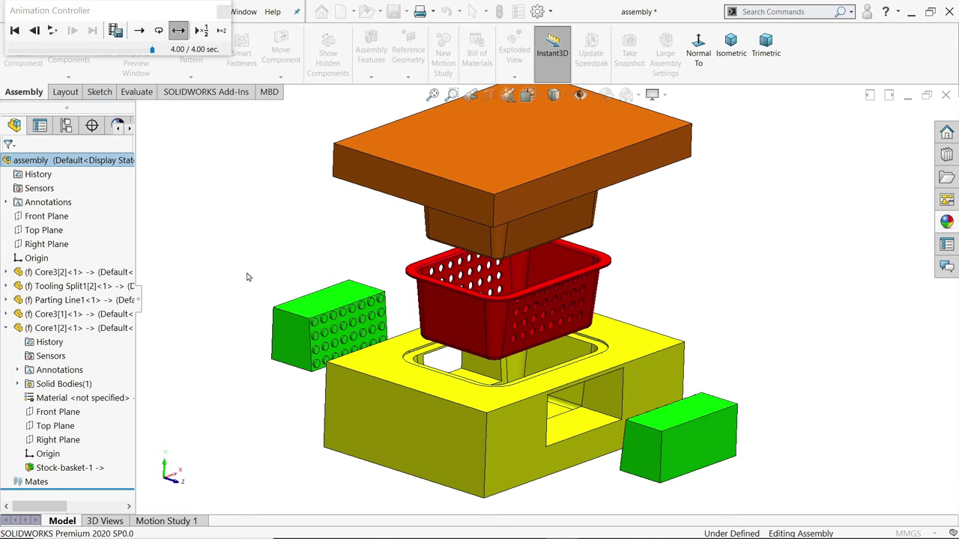
Play the exploded animation in reverse so the plates, basket and side cores reassemble.
{"action": "left_click", "coordinate": [36, 32]}
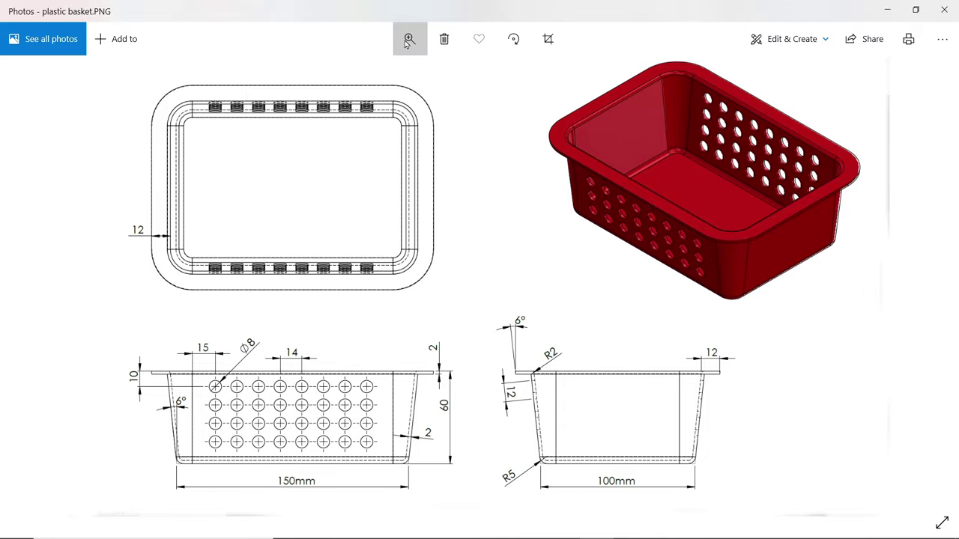
Zoom into the basket drawing and pan across its front and side view dimensions.
{"action": "left_click", "coordinate": [410, 38]}
{"action": "left_click_drag", "start_coordinate": [345, 74], "coordinate": [368, 75]}
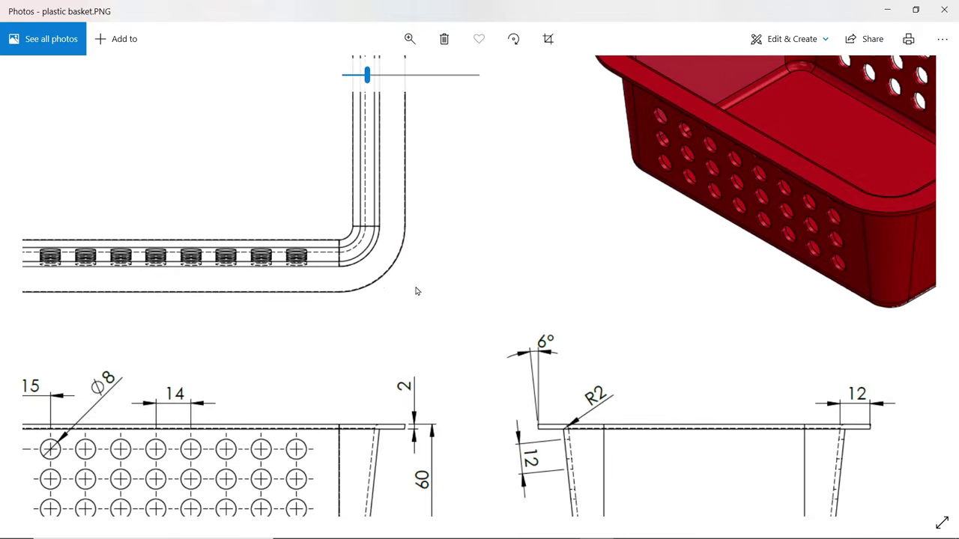
{"action": "mouse_move", "coordinate": [415, 289]}
{"action": "left_mouse_down"}
{"action": "mouse_move", "coordinate": [575, 207]}
{"action": "mouse_move", "coordinate": [650, 135]}
{"action": "mouse_move", "coordinate": [621, 161]}
{"action": "left_mouse_up"}
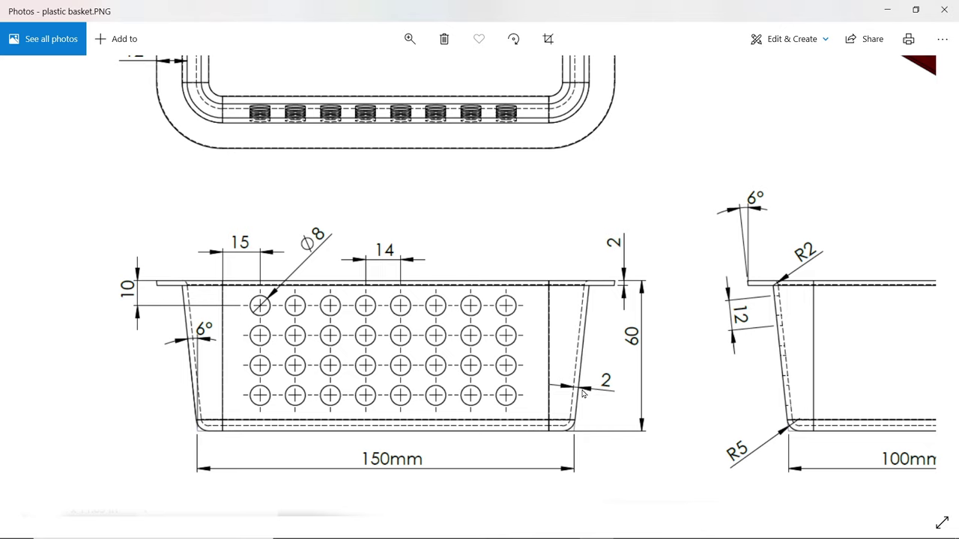
{"action": "scroll", "coordinate": [637, 412], "scroll_direction": "right", "scroll_amount": 3}
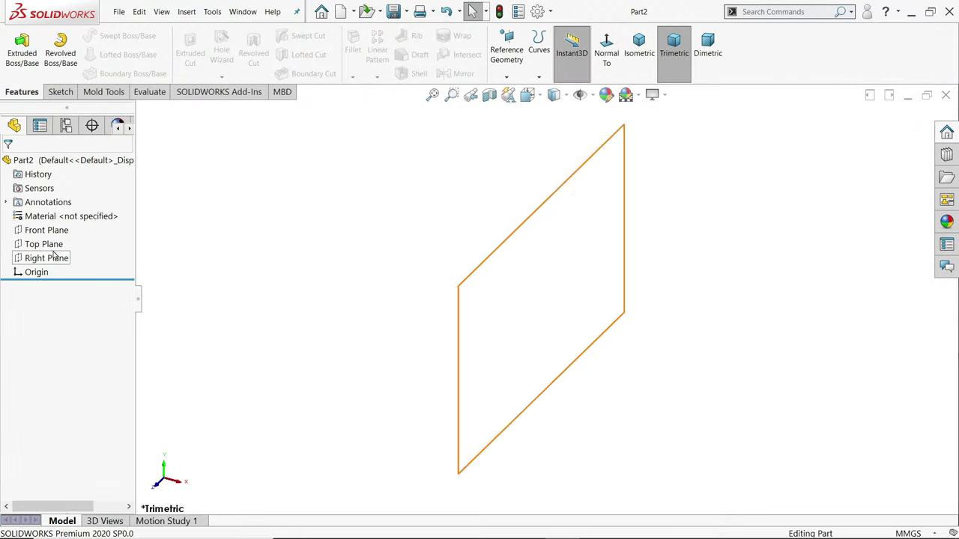
Sketch a 150 × 100 mm center rectangle at the origin on the Top Plane.
{"action": "left_click", "coordinate": [43, 243]}
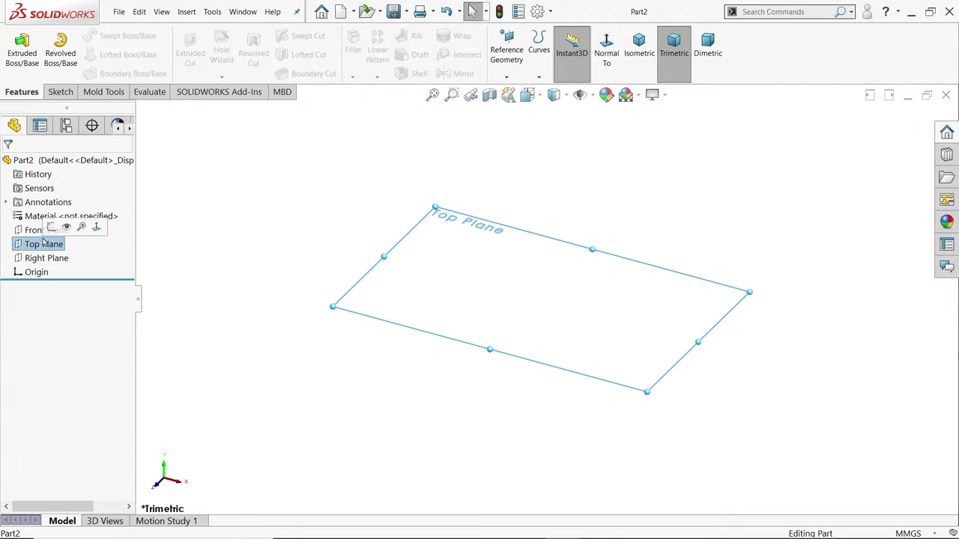
{"action": "left_click", "coordinate": [51, 226]}
{"action": "left_click", "coordinate": [95, 55]}
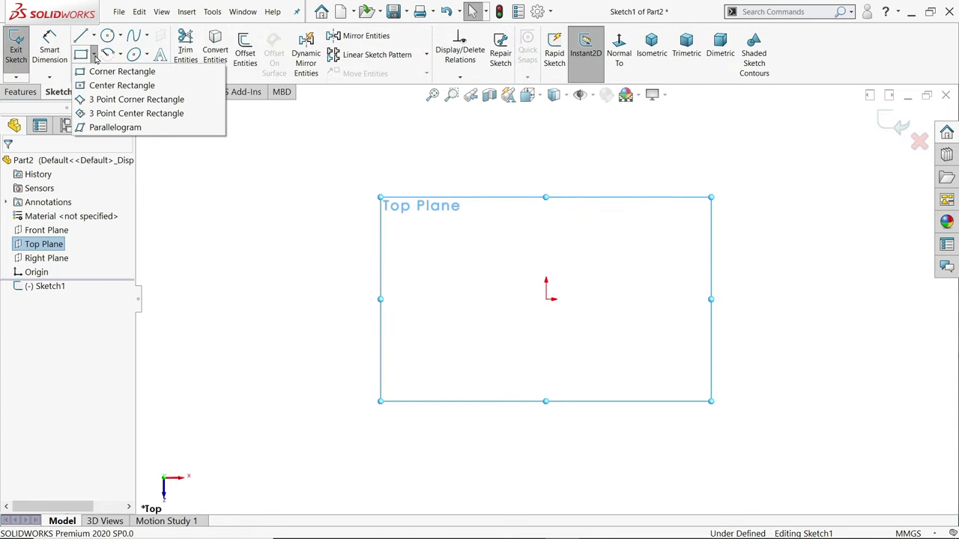
{"action": "left_click", "coordinate": [103, 88]}
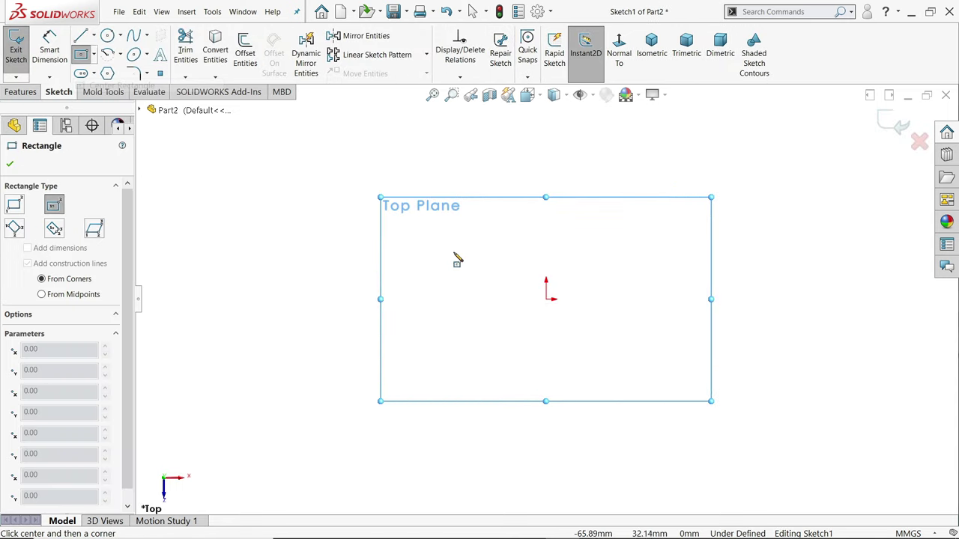
{"action": "left_click", "coordinate": [546, 299]}
{"action": "type", "text": "100"}
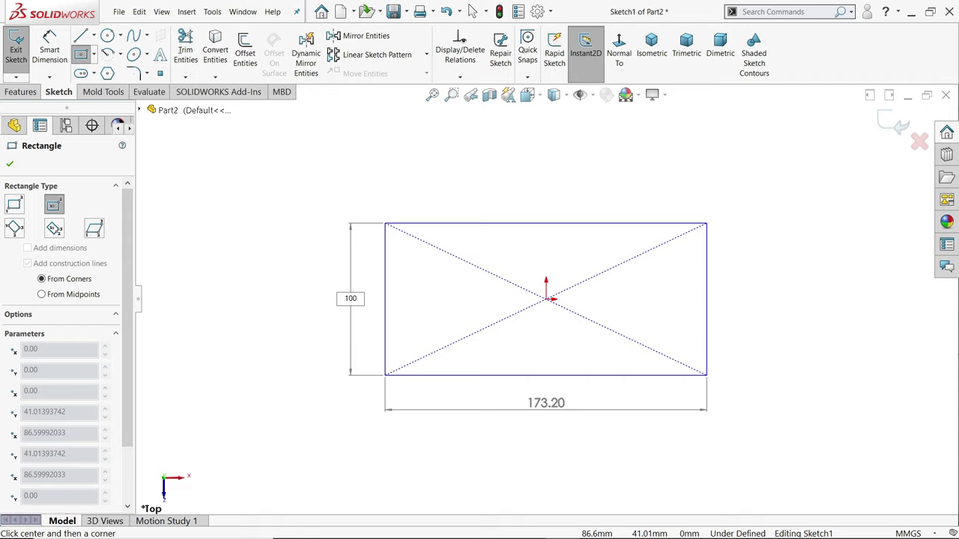
{"action": "key", "text": "Tab"}
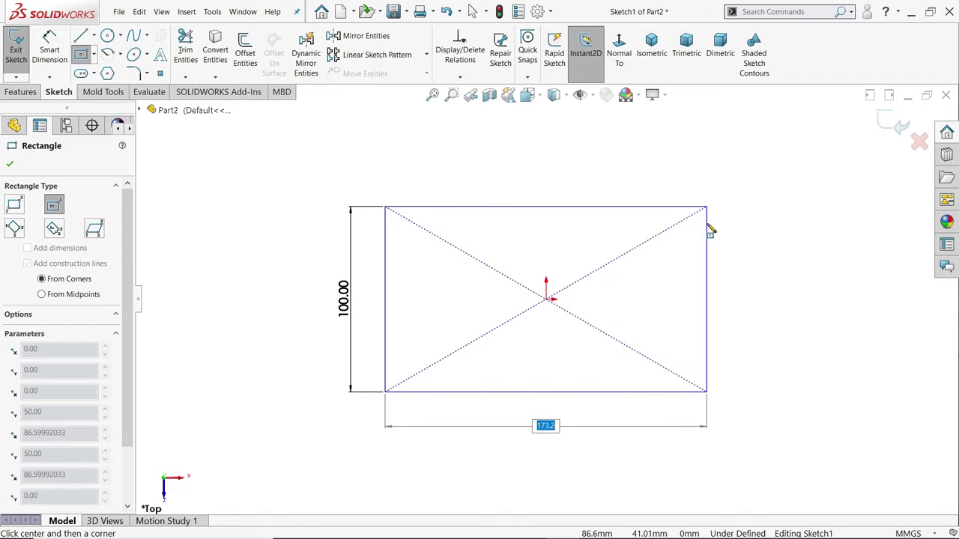
{"action": "type", "text": "150"}
{"action": "key", "text": "Return"}
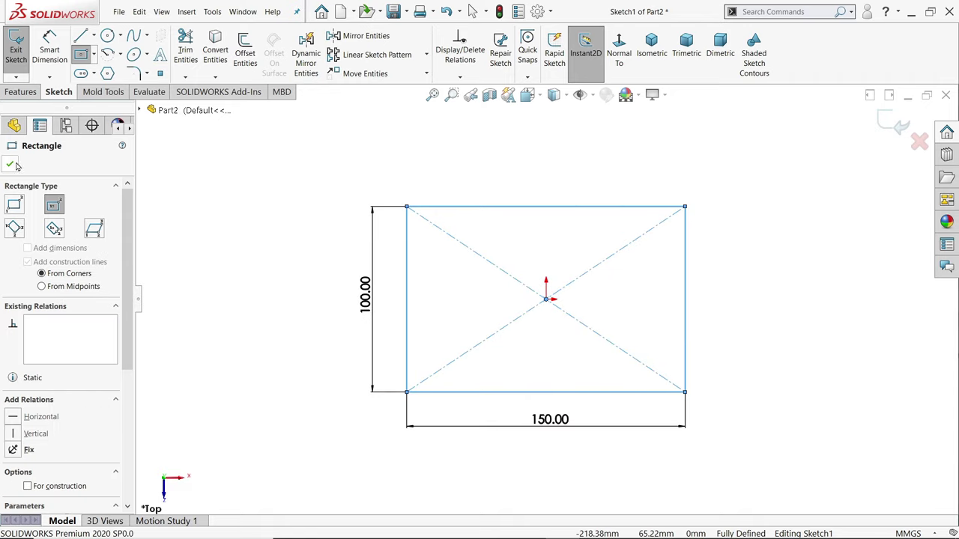
{"action": "left_click", "coordinate": [15, 164]}
Round all four rectangle corners with R10 sketch fillets.
{"action": "left_click", "coordinate": [133, 73]}
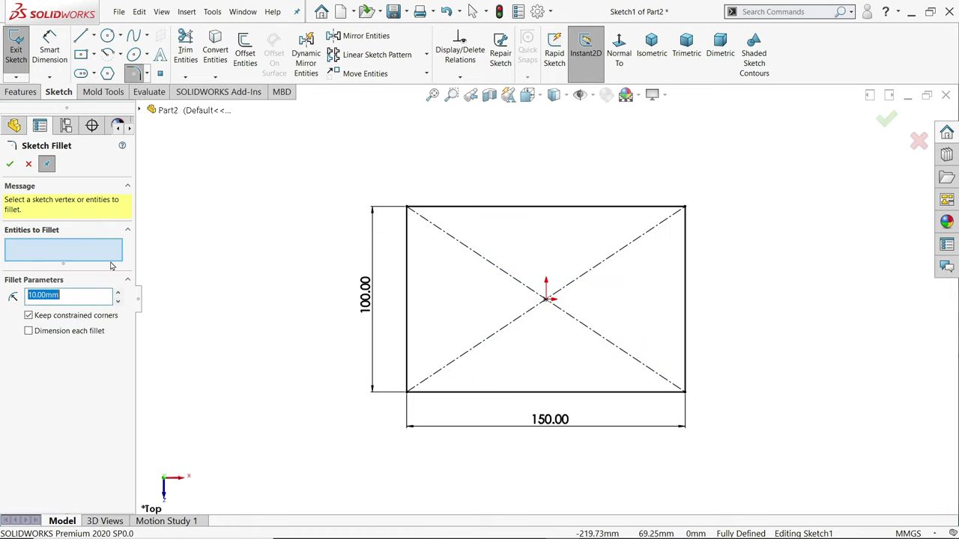
{"action": "left_click_drag", "start_coordinate": [324, 165], "coordinate": [781, 443]}
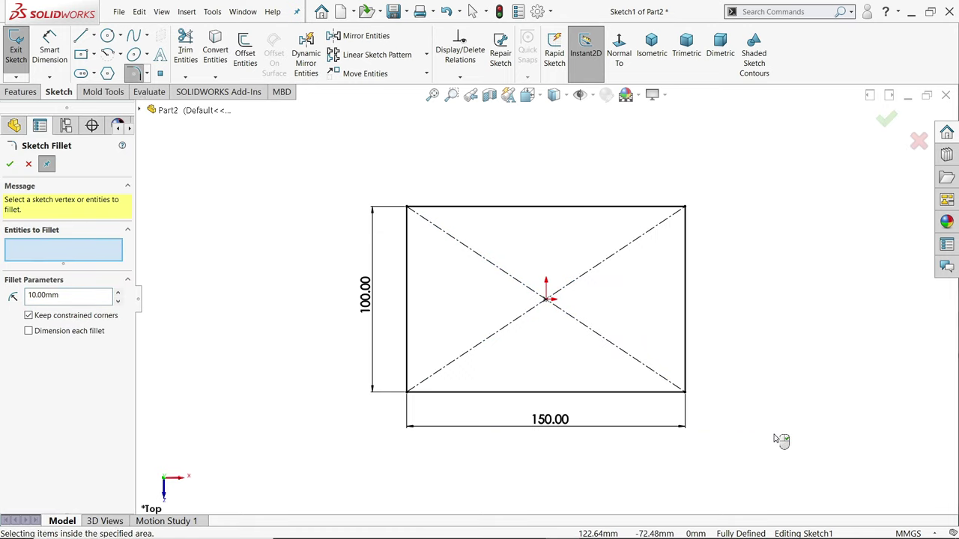
{"action": "scroll", "coordinate": [552, 328], "scroll_direction": "down", "scroll_amount": 3}
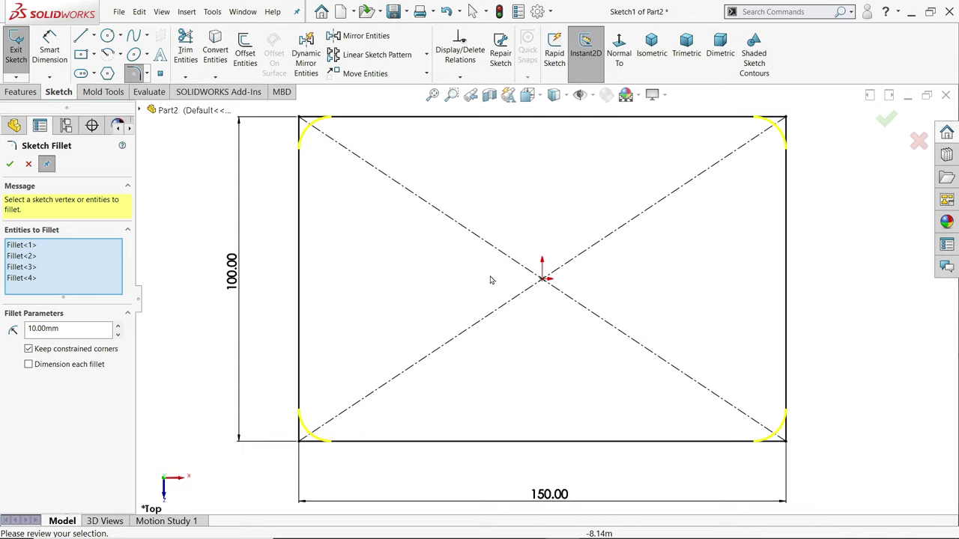
{"action": "left_click", "coordinate": [9, 164]}
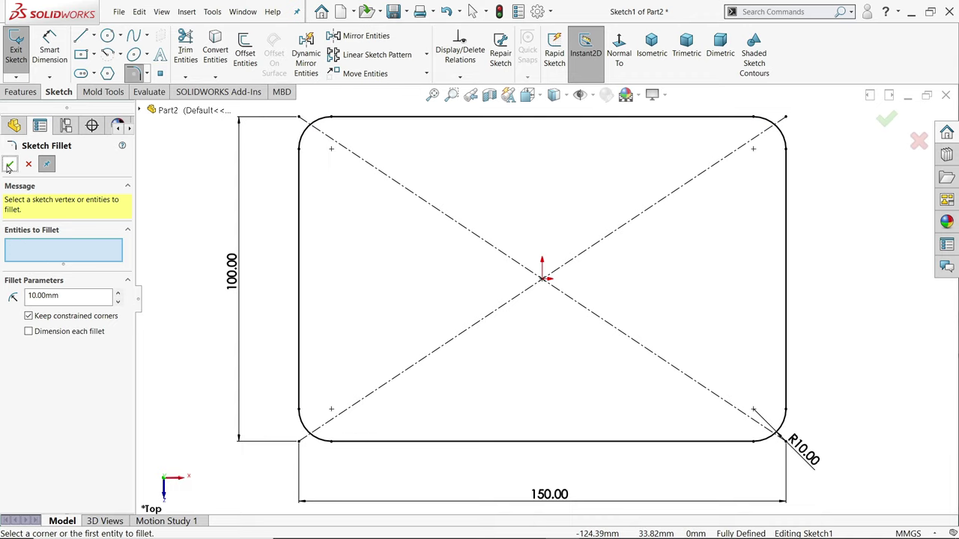
{"action": "left_click", "coordinate": [28, 165]}
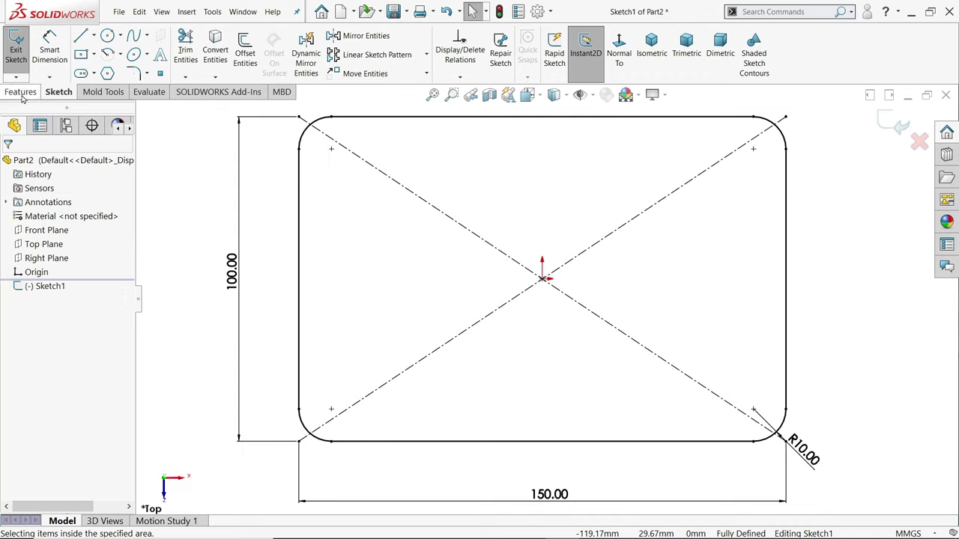
Extrude the rounded rectangle blind 70 mm with a 6° outward draft as Boss-Extrude1.
{"action": "left_click", "coordinate": [21, 91]}
{"action": "left_click", "coordinate": [44, 65]}
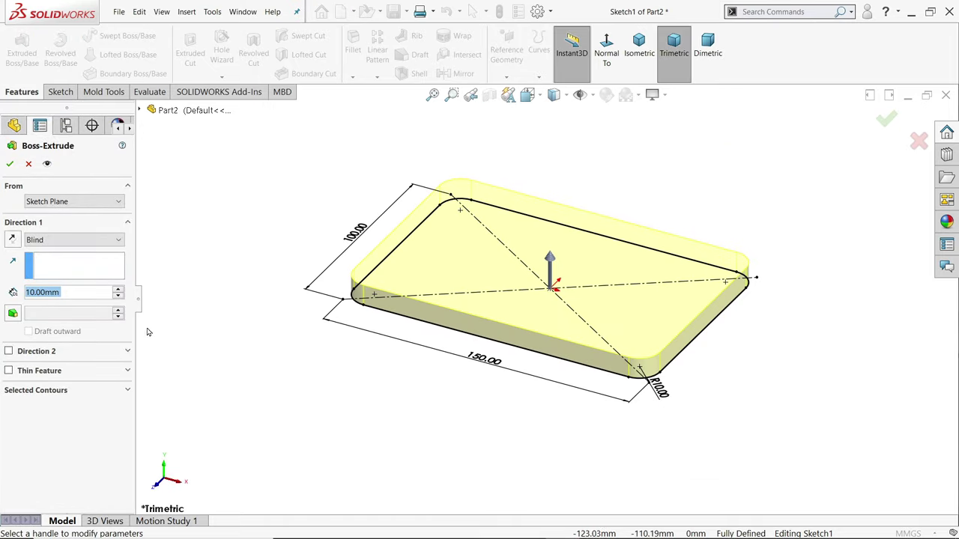
{"action": "left_click", "coordinate": [93, 241]}
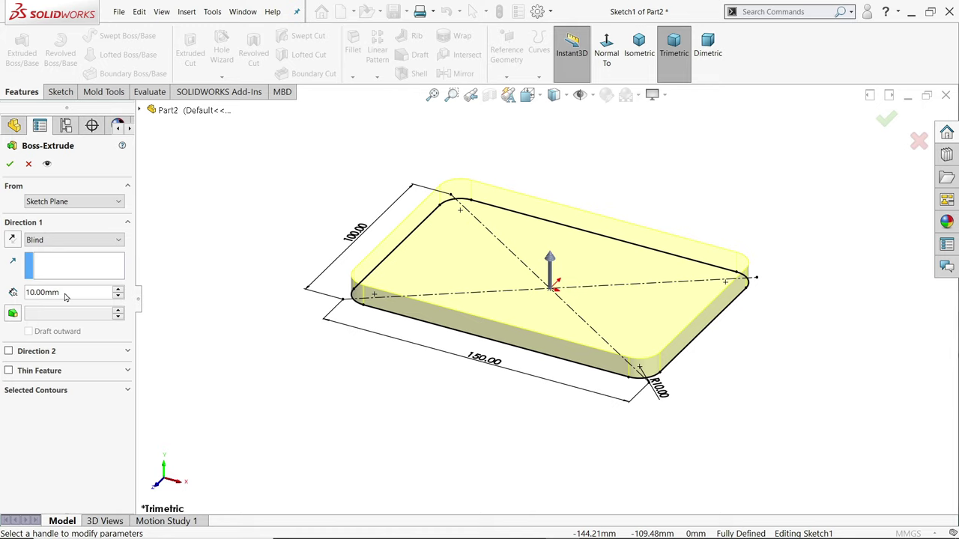
{"action": "left_click", "coordinate": [67, 295]}
{"action": "type", "text": "60"}
{"action": "key", "text": "Return"}
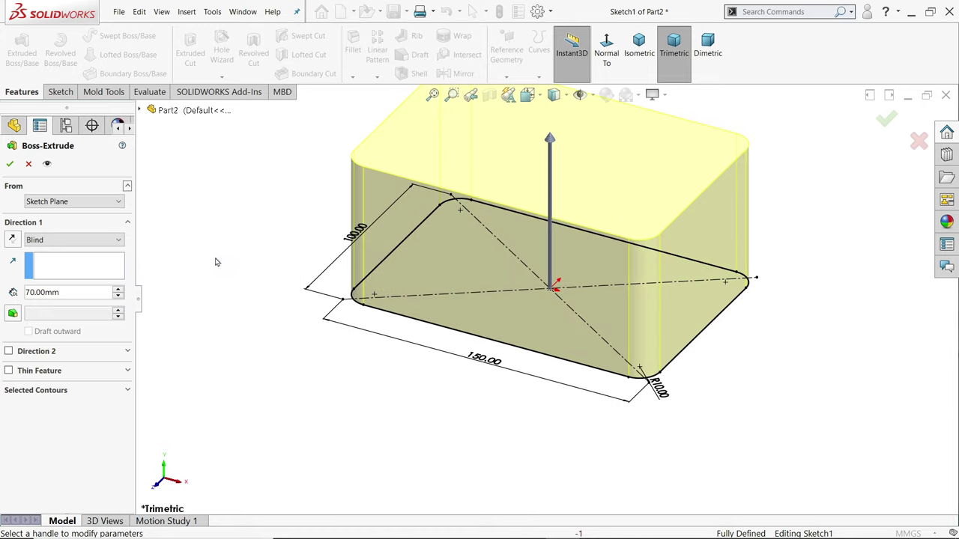
{"action": "scroll", "coordinate": [345, 276], "scroll_direction": "up", "scroll_amount": 2}
{"action": "scroll", "coordinate": [544, 238], "scroll_direction": "down", "scroll_amount": 3}
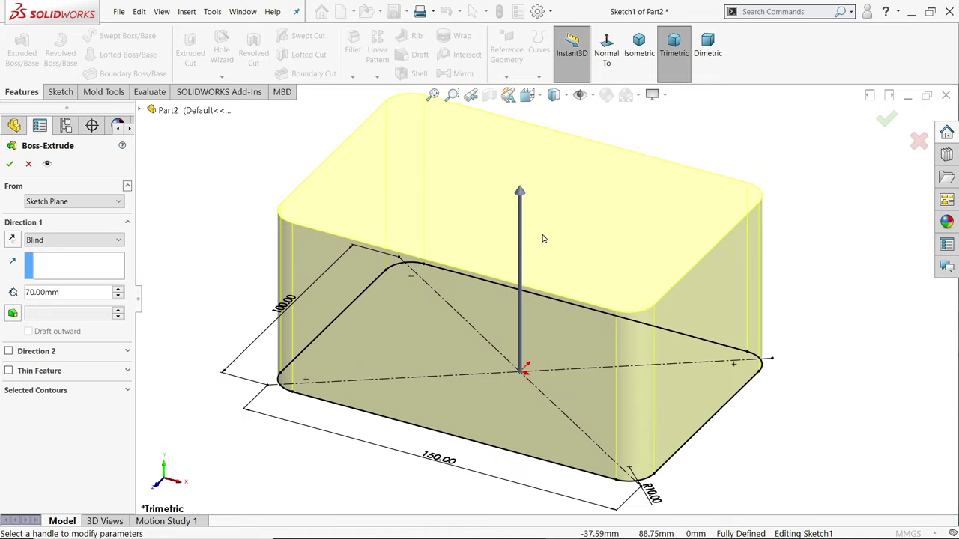
{"action": "left_click", "coordinate": [12, 313]}
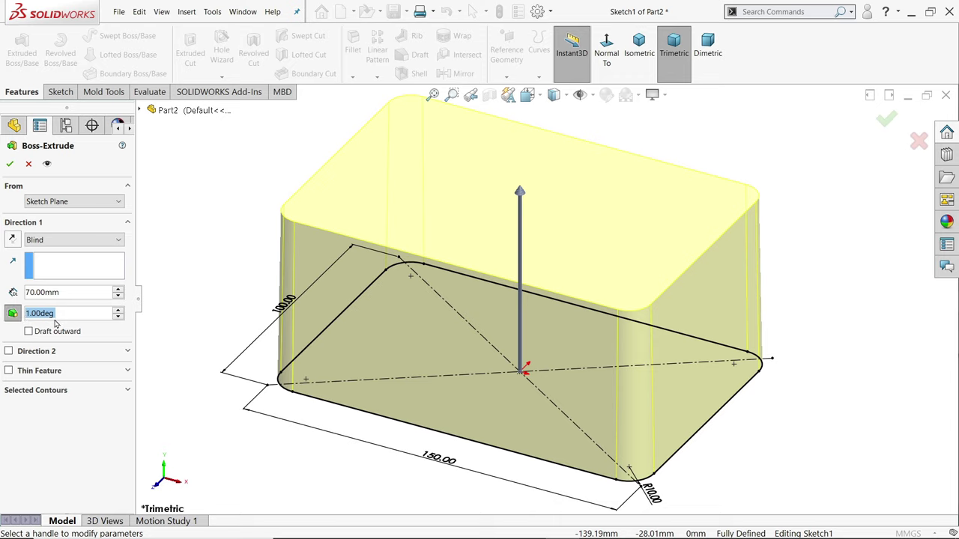
{"action": "type", "text": "6"}
{"action": "key", "text": "Return"}
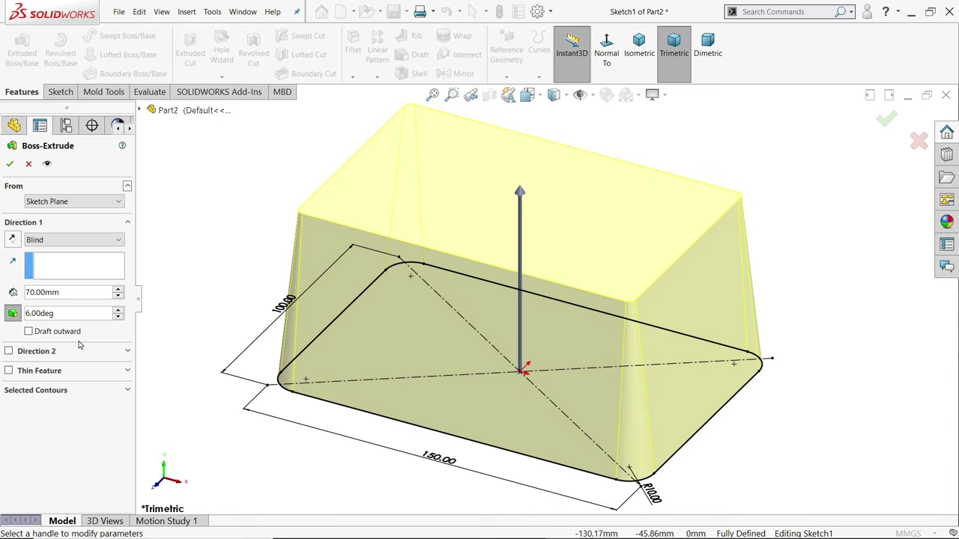
{"action": "left_click", "coordinate": [28, 332]}
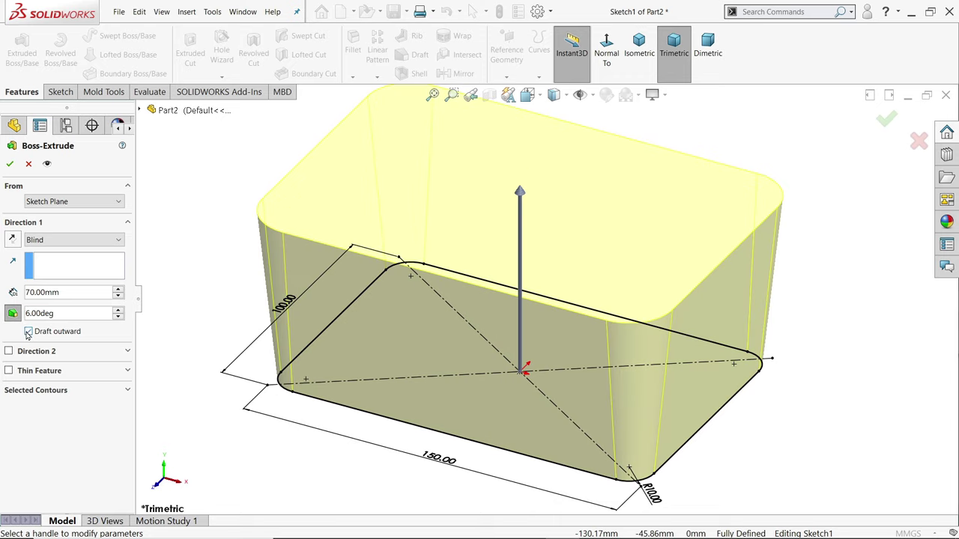
{"action": "left_click", "coordinate": [9, 164]}
Round the block's bottom edges with a 5 mm fillet.
{"action": "key", "text": "f"}
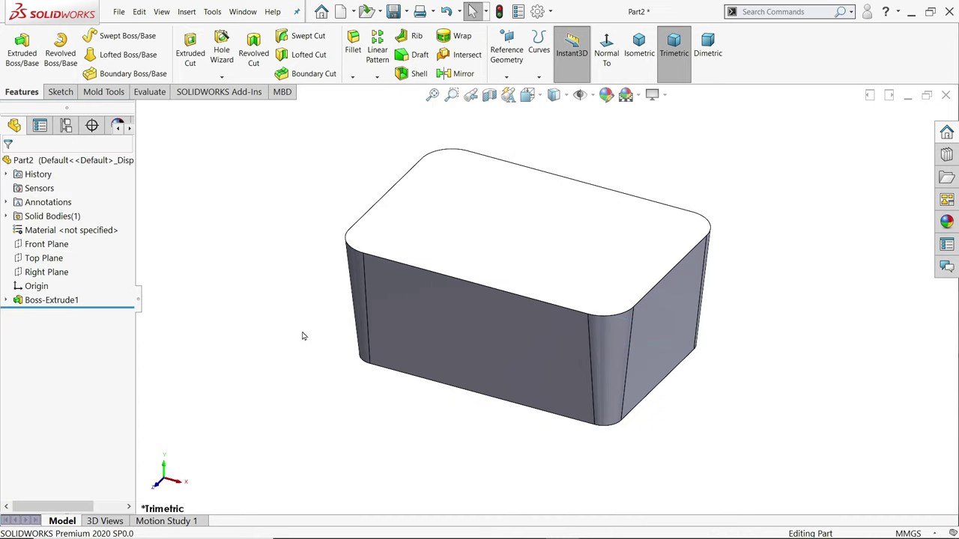
{"action": "left_click", "coordinate": [353, 43]}
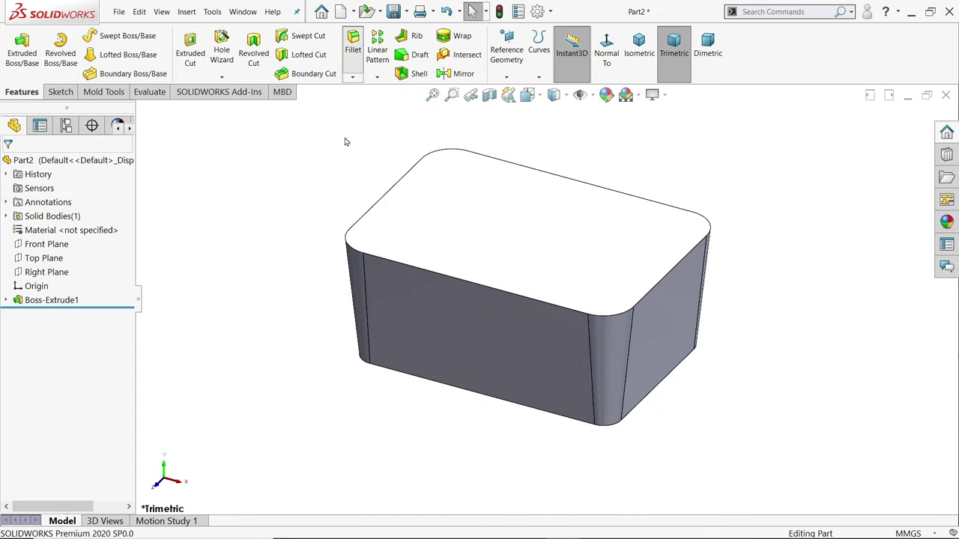
{"action": "type", "text": "5"}
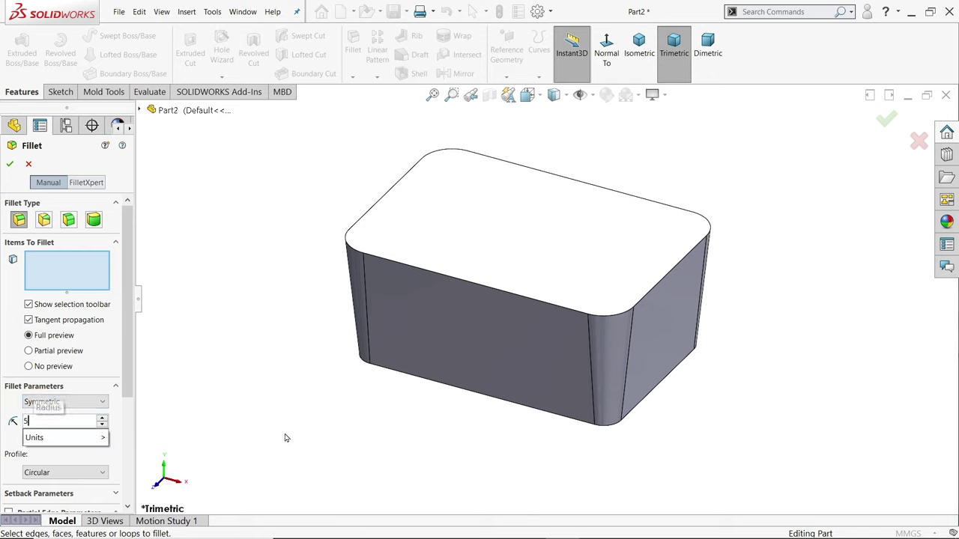
{"action": "key", "text": "Return"}
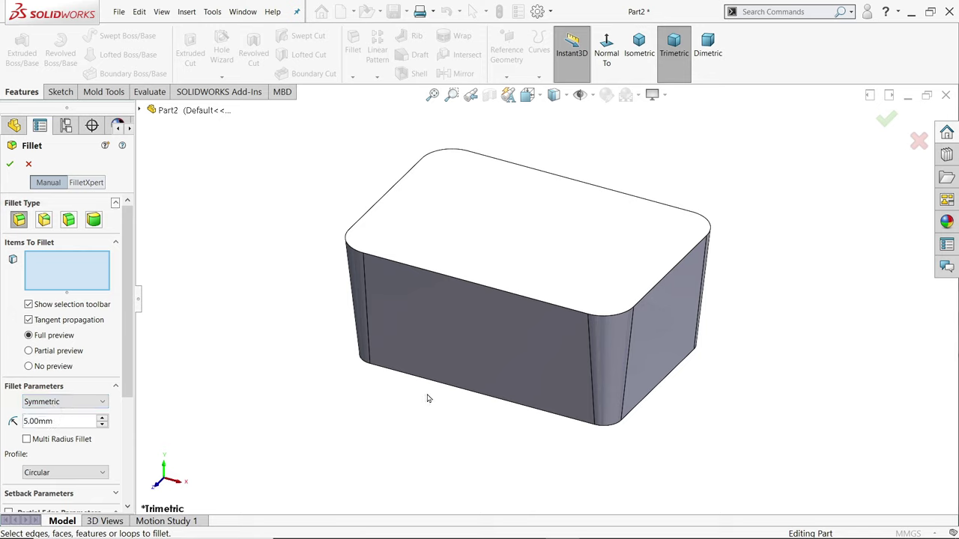
{"action": "left_click", "coordinate": [442, 386]}
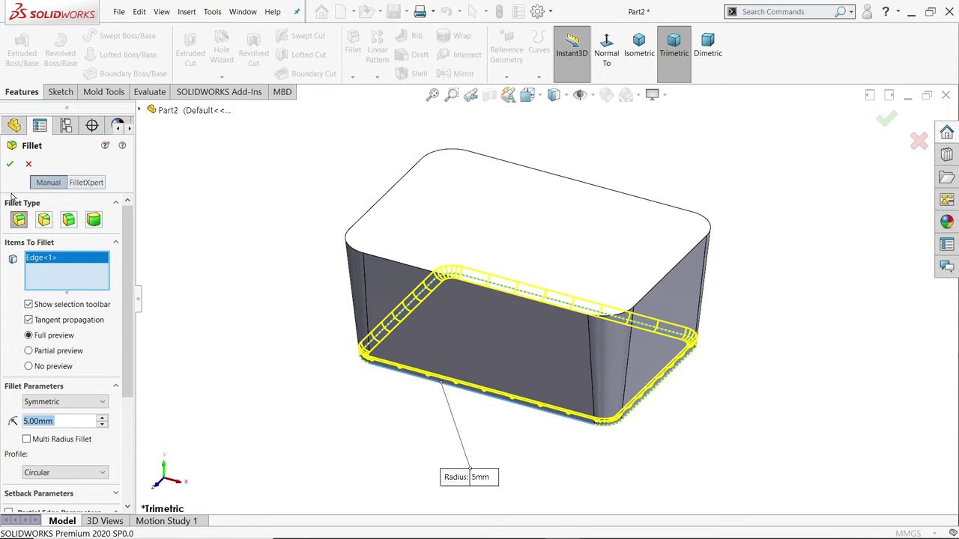
{"action": "left_click", "coordinate": [8, 168]}
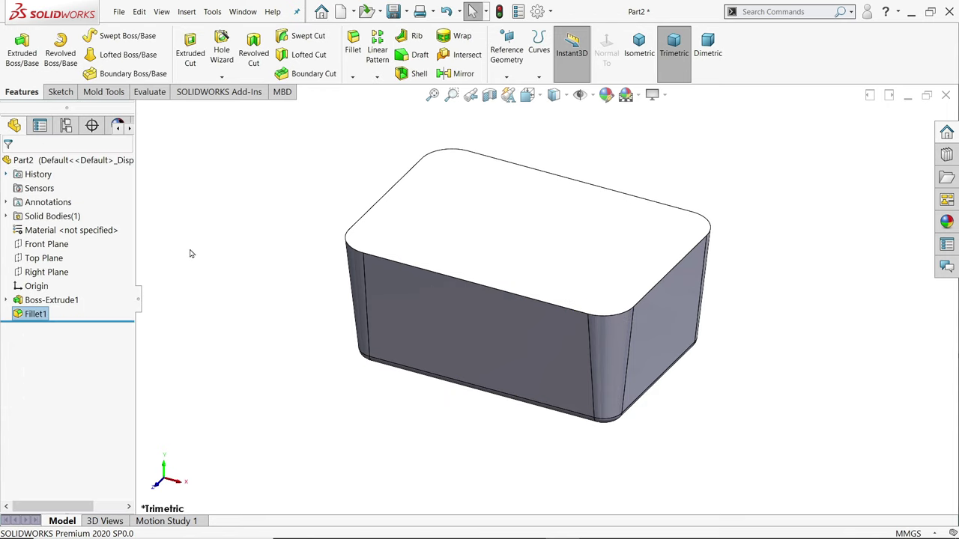
Shell the block to 2 mm walls with the top face removed.
{"action": "left_click", "coordinate": [415, 73]}
{"action": "type", "text": "2"}
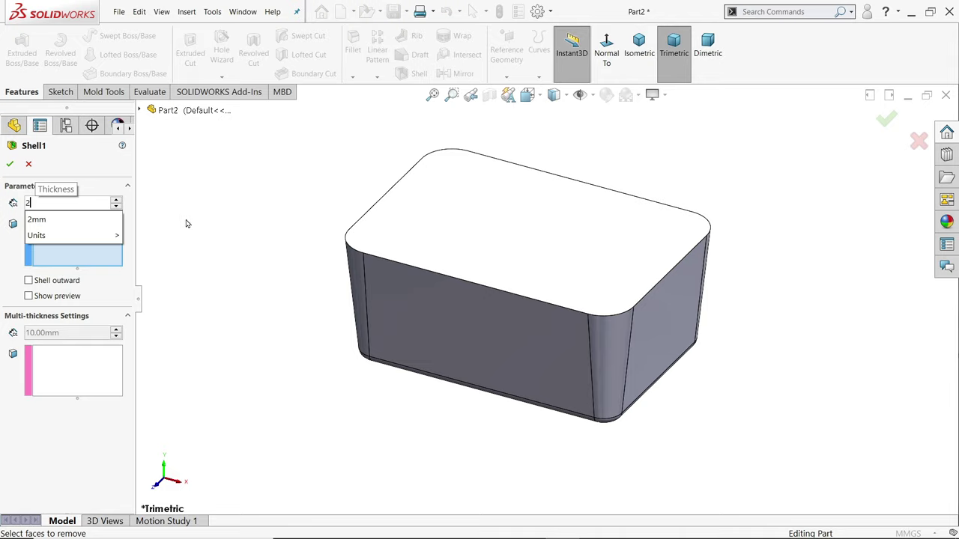
{"action": "key", "text": "Return"}
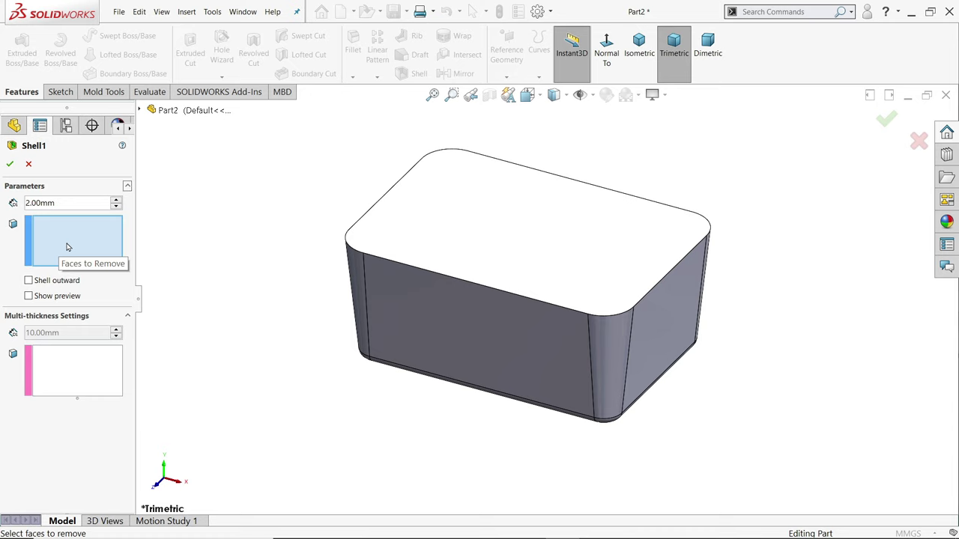
{"action": "left_click", "coordinate": [496, 244]}
{"action": "scroll", "coordinate": [517, 245], "scroll_direction": "down", "scroll_amount": 2}
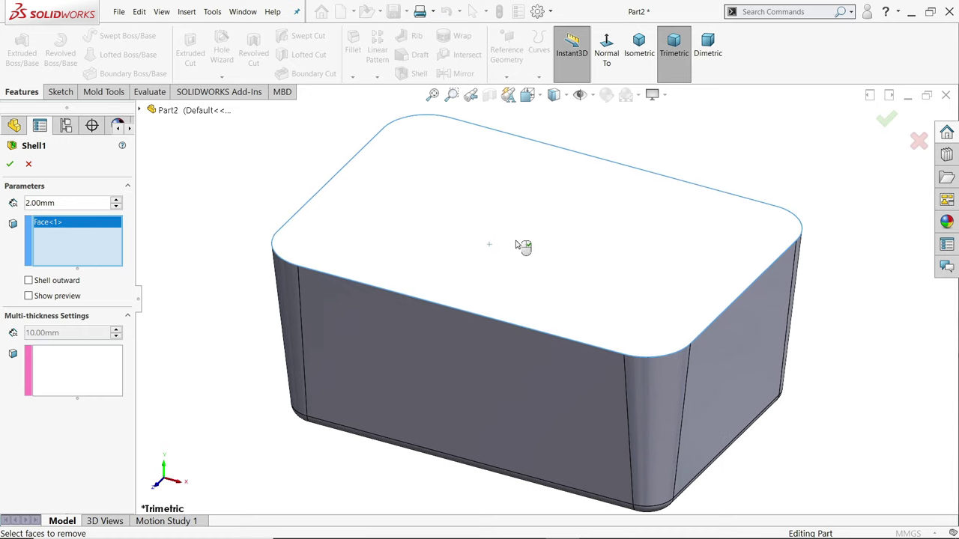
{"action": "left_click", "coordinate": [30, 296]}
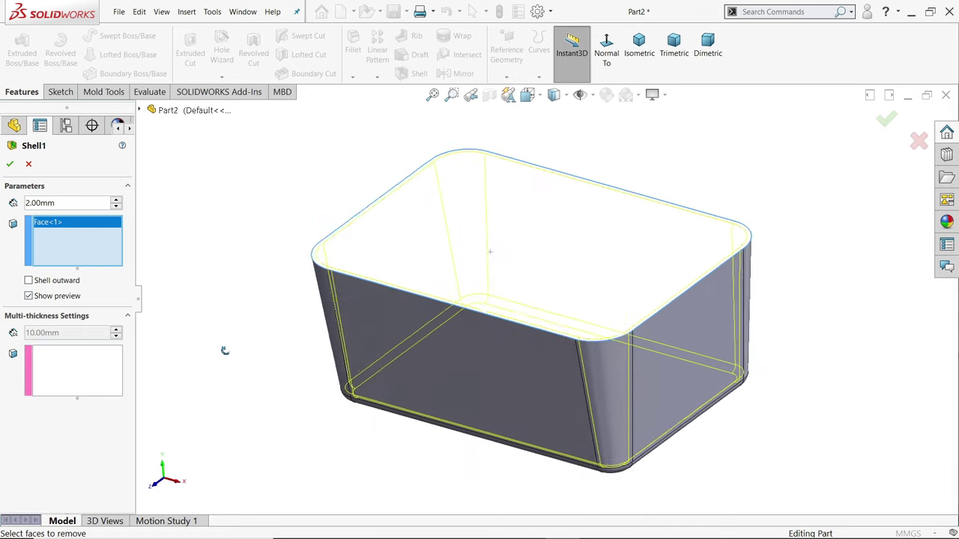
{"action": "scroll", "coordinate": [344, 306], "scroll_direction": "down", "scroll_amount": 3}
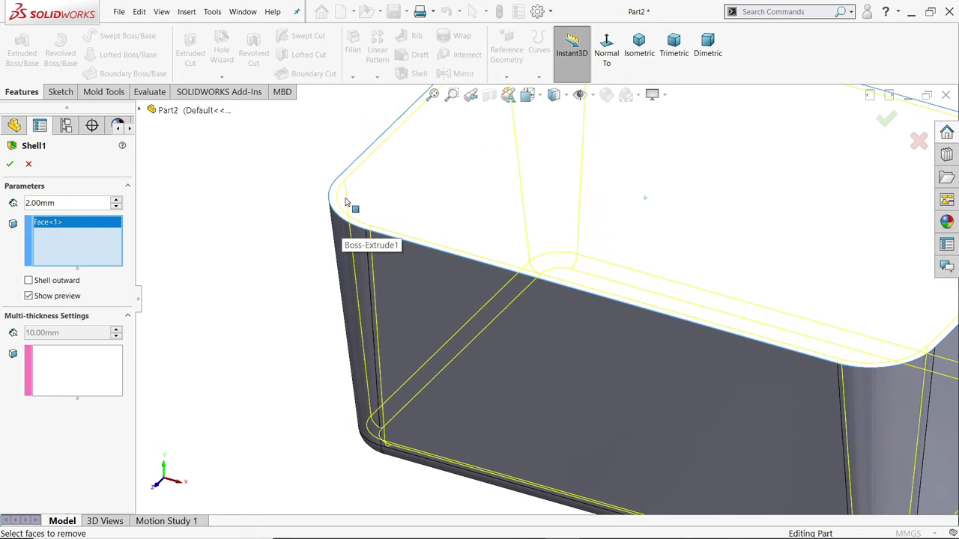
{"action": "left_click", "coordinate": [10, 164]}
{"action": "key", "text": "f"}
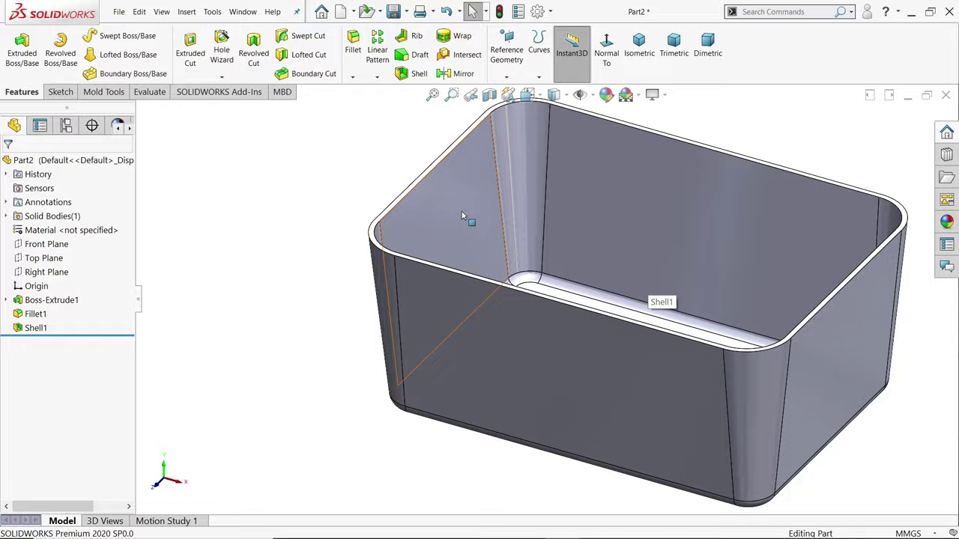
Start a sketch on the rim face and select the rim's full tangent edge loop.
{"action": "scroll", "coordinate": [327, 197], "scroll_direction": "down", "scroll_amount": 3}
{"action": "left_click", "coordinate": [330, 198]}
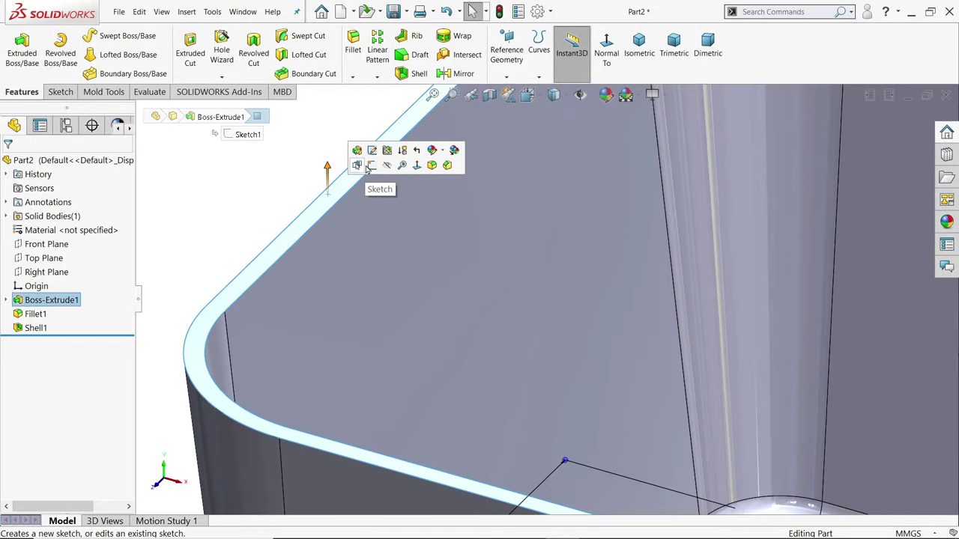
{"action": "left_click", "coordinate": [372, 166]}
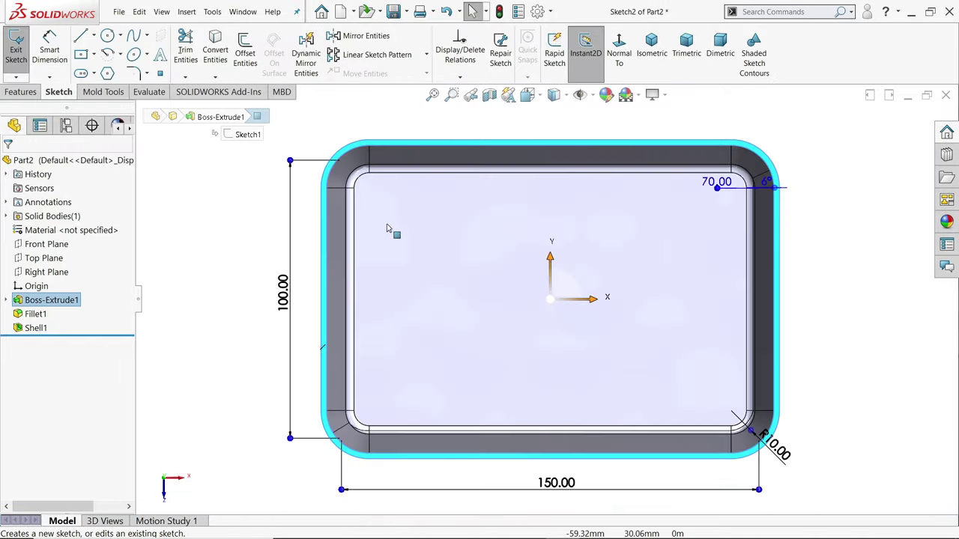
{"action": "scroll", "coordinate": [353, 302], "scroll_direction": "down", "scroll_amount": 5}
{"action": "key", "text": "Escape"}
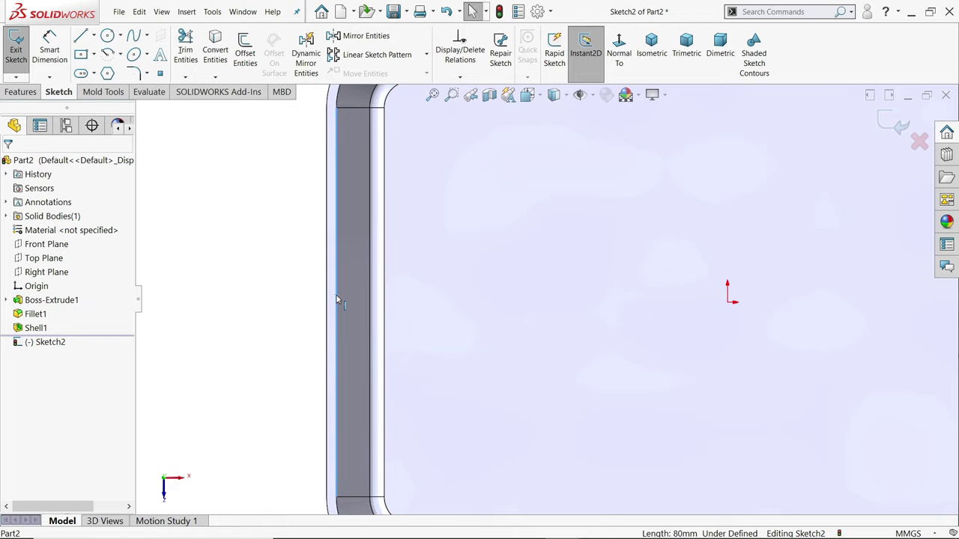
{"action": "right_click", "coordinate": [337, 299]}
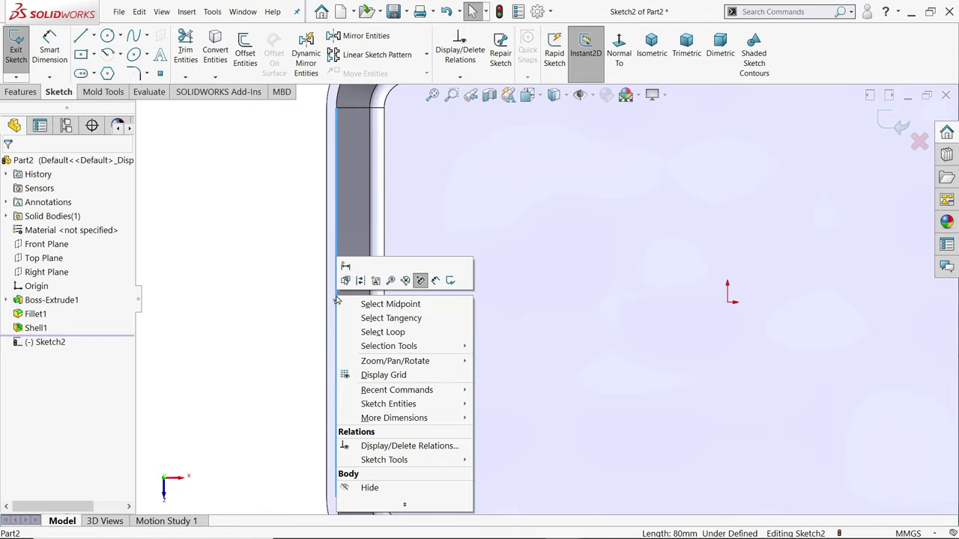
{"action": "left_click", "coordinate": [391, 319]}
{"action": "key", "text": "f"}
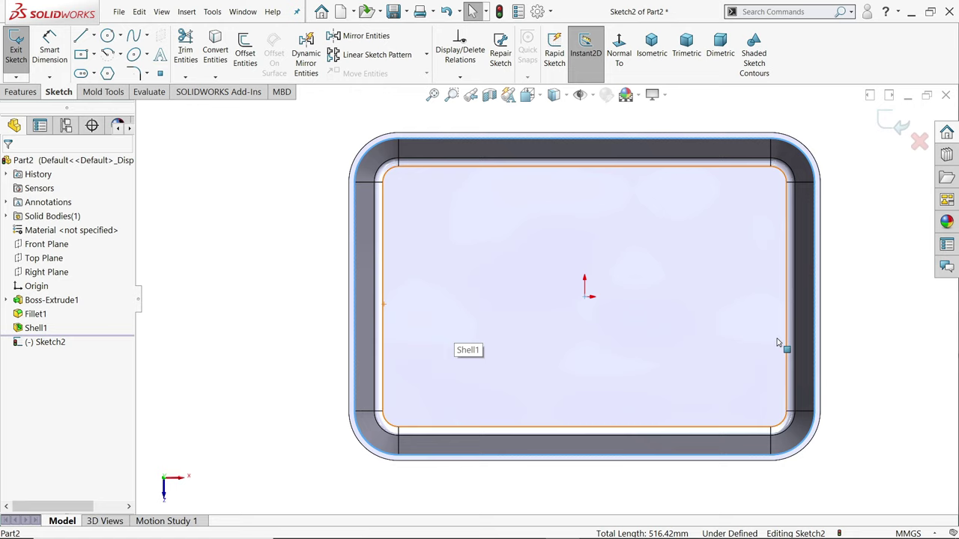
{"action": "scroll", "coordinate": [734, 303], "scroll_direction": "down", "scroll_amount": 1}
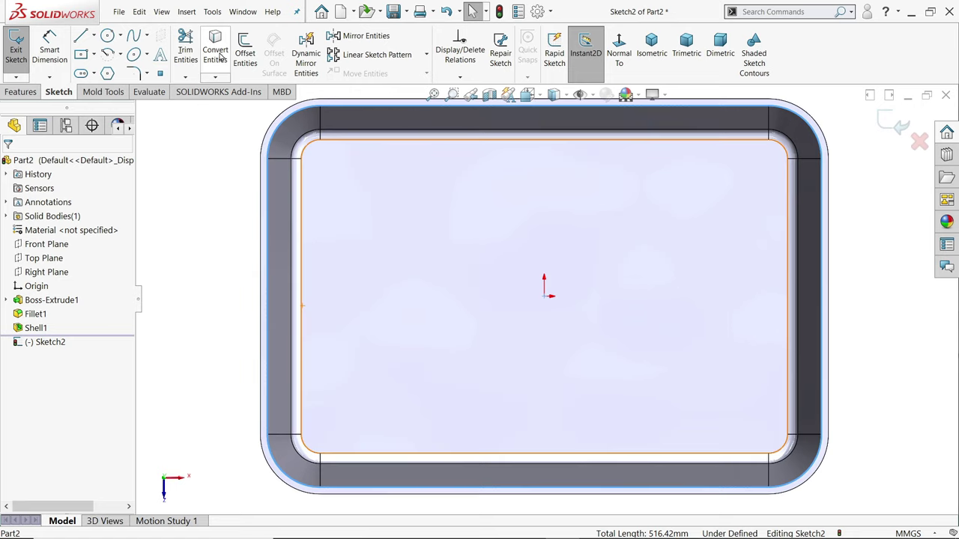
Offset the rim loop 12 mm outward and reselect the resulting tangent chain.
{"action": "left_click", "coordinate": [243, 61]}
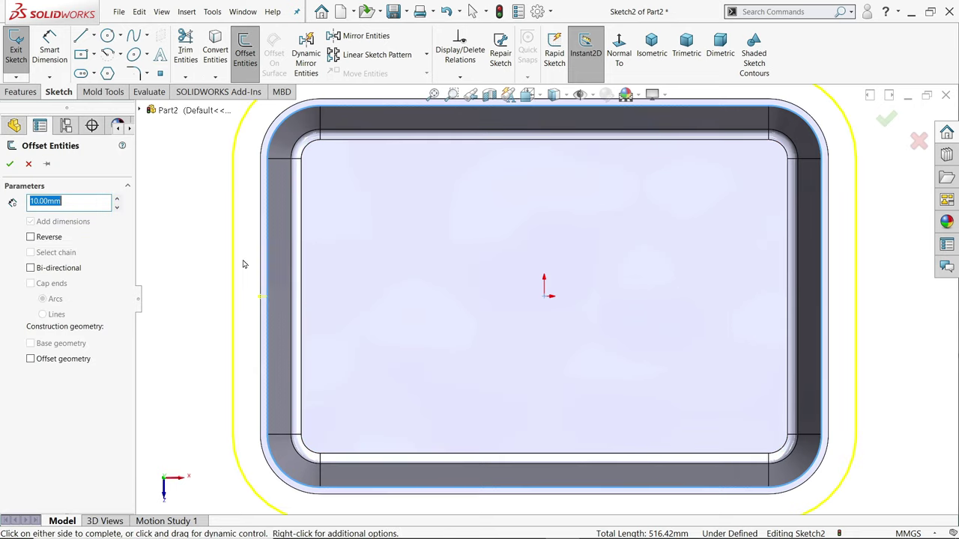
{"action": "type", "text": "12"}
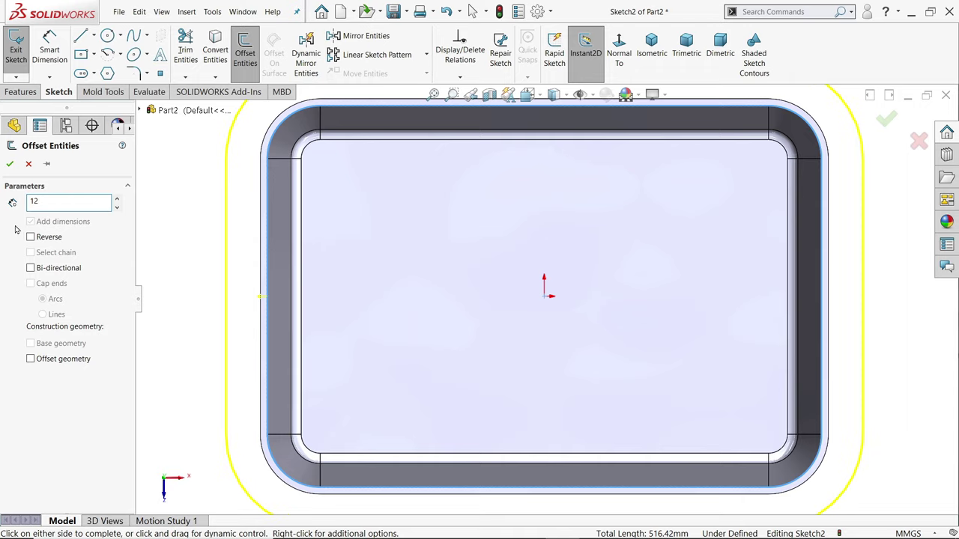
{"action": "key", "text": "Return"}
{"action": "middle_click", "coordinate": [242, 286]}
{"action": "middle_click", "coordinate": [242, 286]}
{"action": "scroll", "coordinate": [544, 305], "scroll_direction": "down", "scroll_amount": 1}
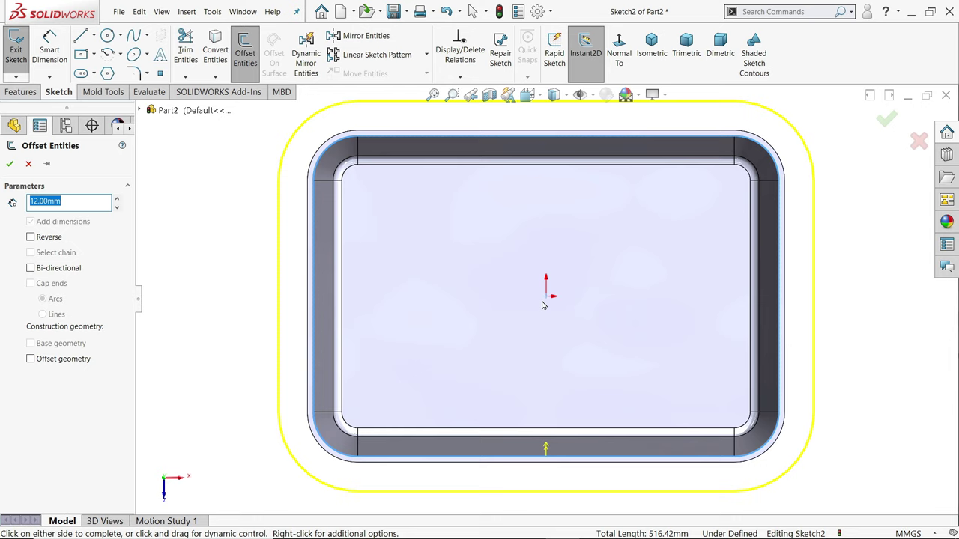
{"action": "left_click", "coordinate": [10, 165]}
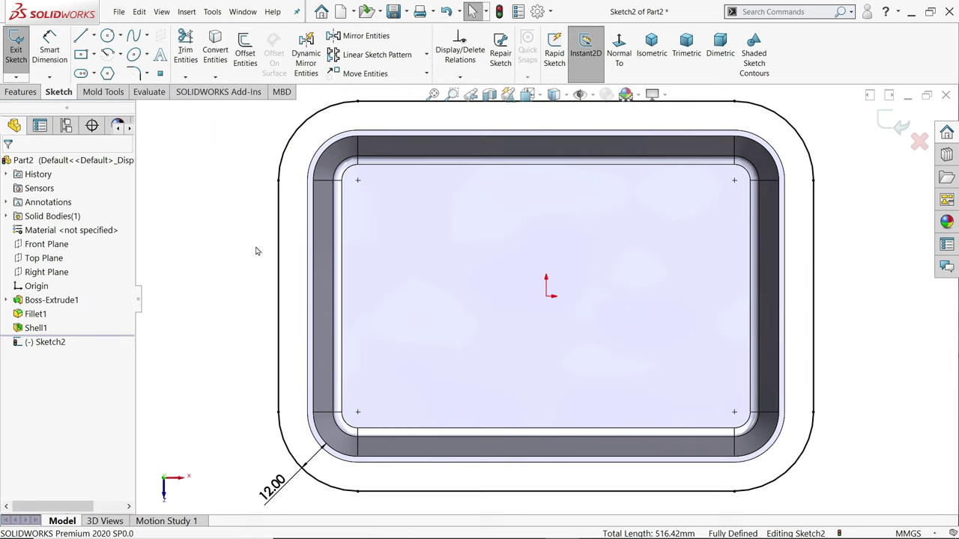
{"action": "right_click", "coordinate": [315, 277]}
{"action": "left_click", "coordinate": [352, 295]}
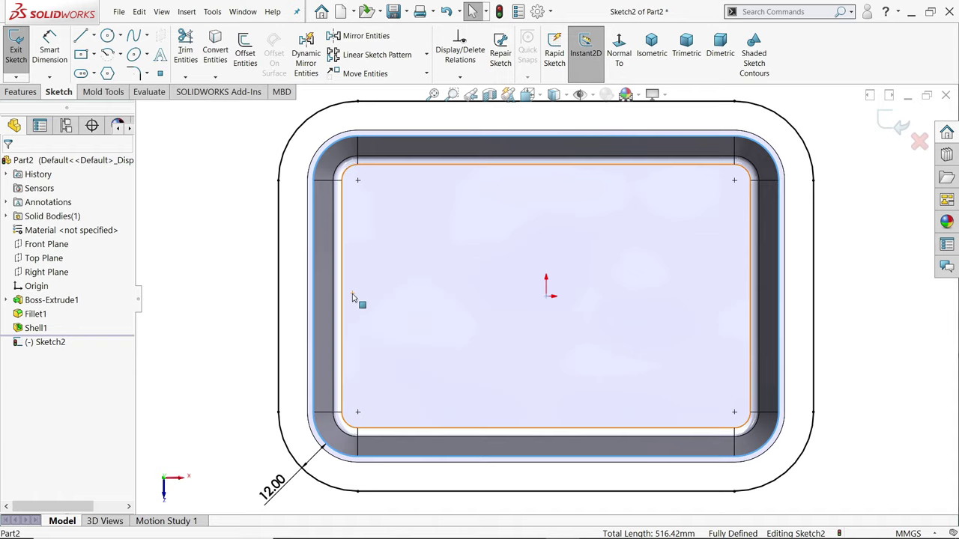
{"action": "middle_click_drag", "start_coordinate": [275, 262], "coordinate": [363, 162]}
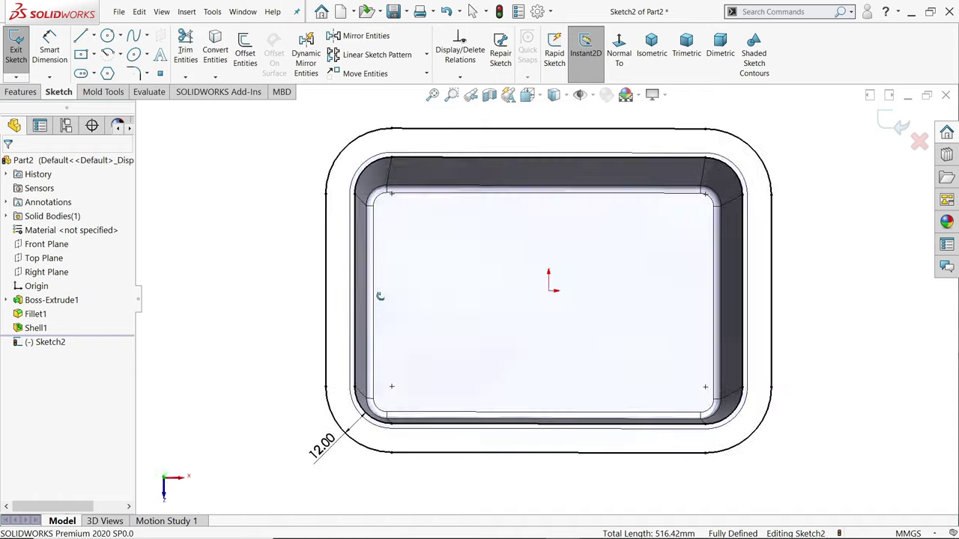
{"action": "scroll", "coordinate": [416, 202], "scroll_direction": "down", "scroll_amount": 3}
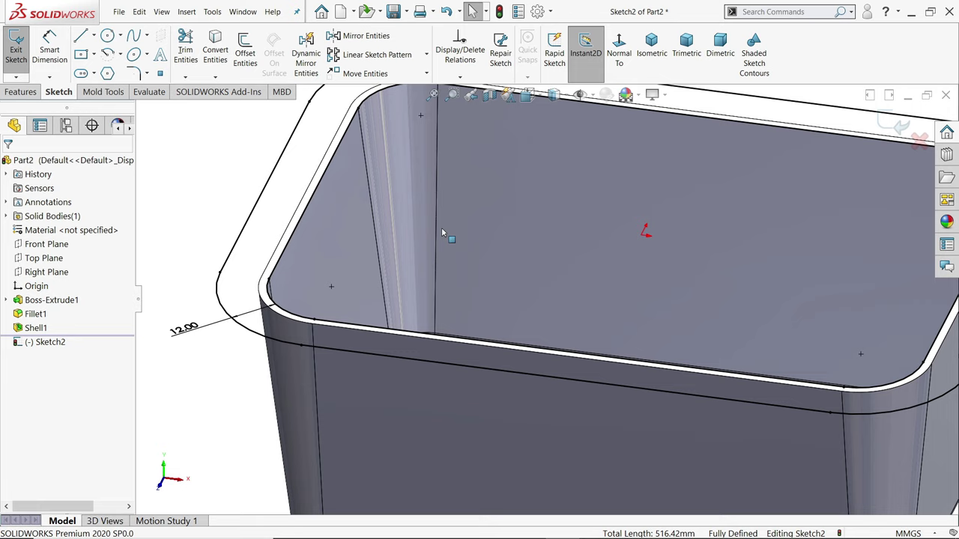
Extrude the offset outline 2 mm downward with a 6° draft to form the rim lip.
{"action": "left_click", "coordinate": [20, 92]}
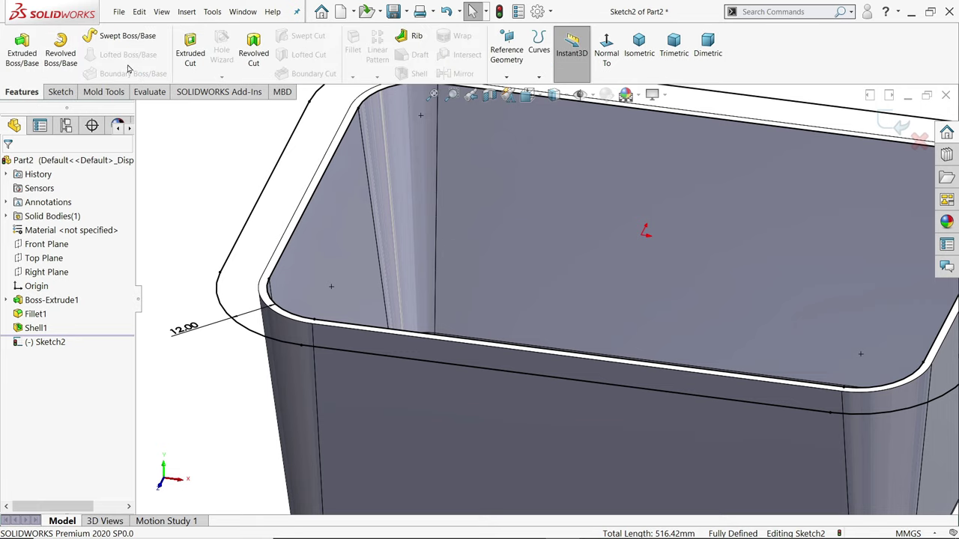
{"action": "left_click", "coordinate": [22, 48]}
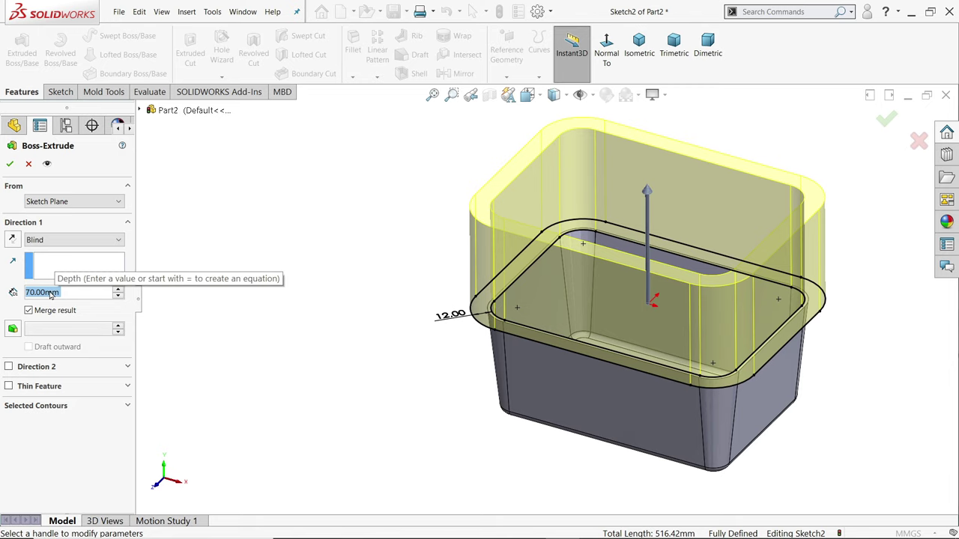
{"action": "type", "text": "2"}
{"action": "key", "text": "Return"}
{"action": "scroll", "coordinate": [670, 345], "scroll_direction": "down", "scroll_amount": 4}
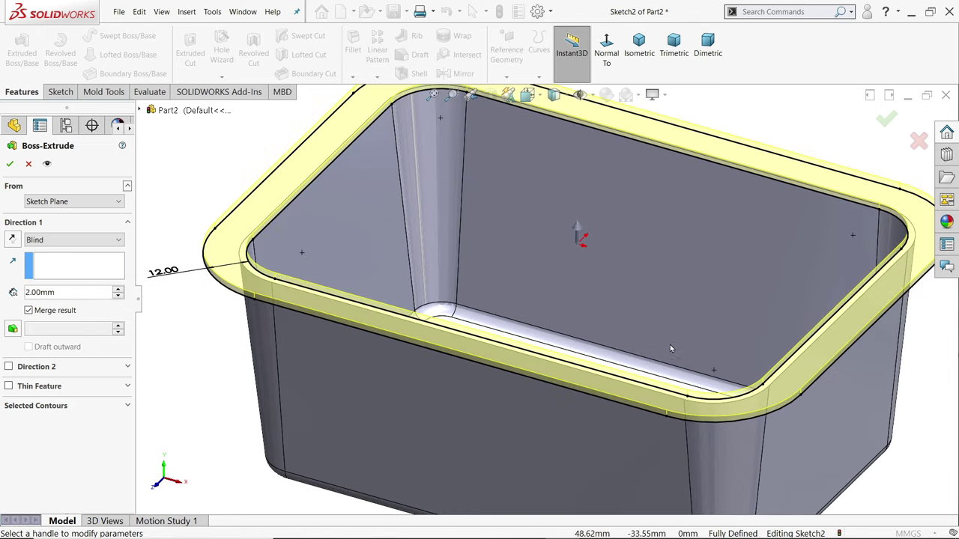
{"action": "left_click", "coordinate": [13, 240]}
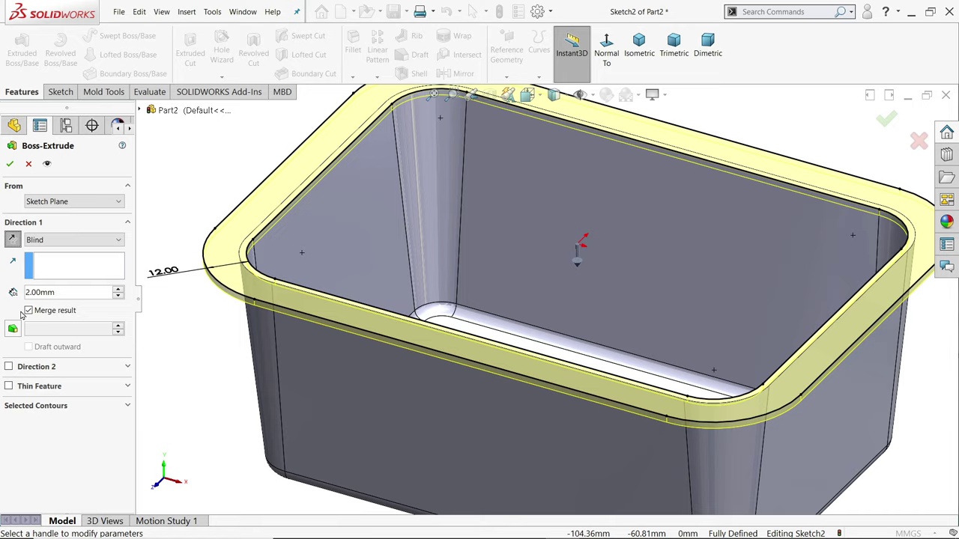
{"action": "left_click", "coordinate": [13, 328]}
{"action": "middle_click_drag", "start_coordinate": [168, 350], "coordinate": [218, 252]}
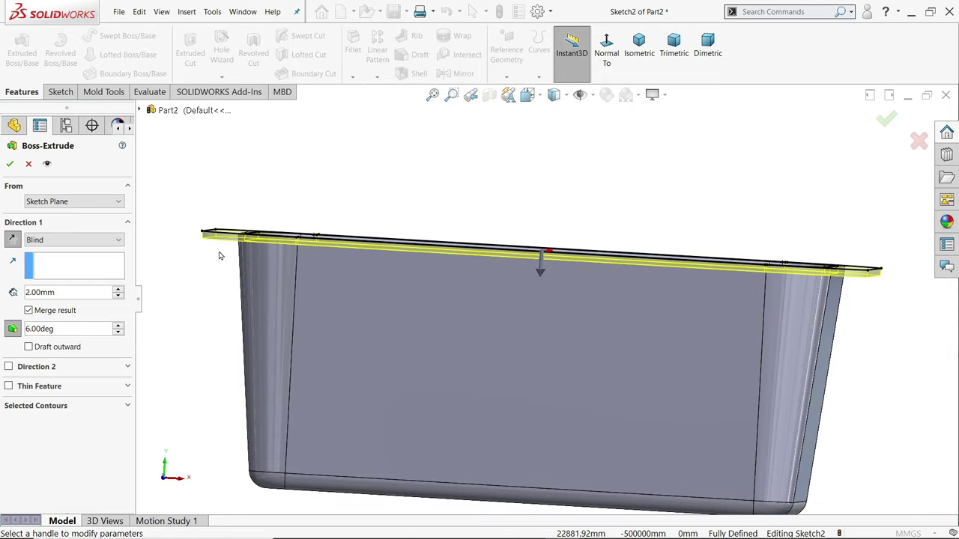
{"action": "scroll", "coordinate": [232, 248], "scroll_direction": "down", "scroll_amount": 3}
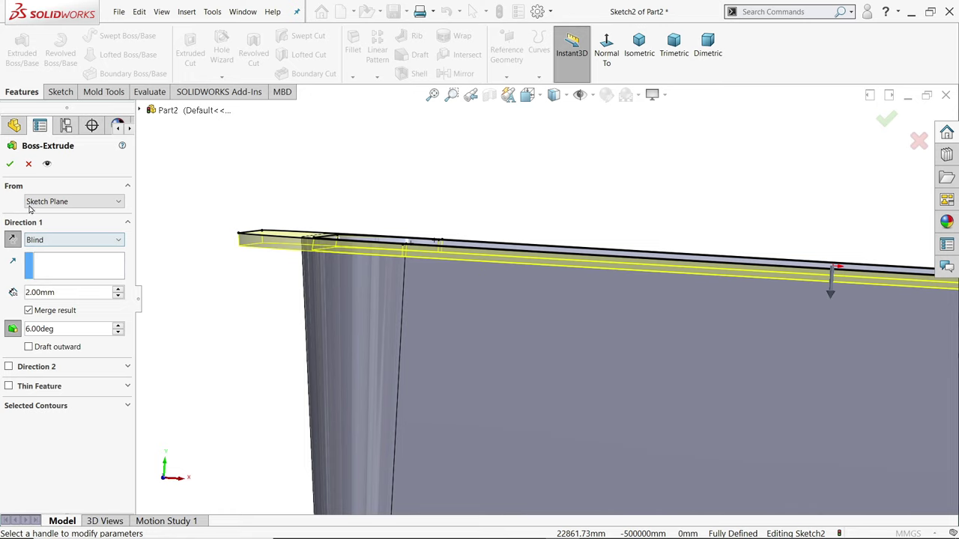
{"action": "left_click", "coordinate": [9, 168]}
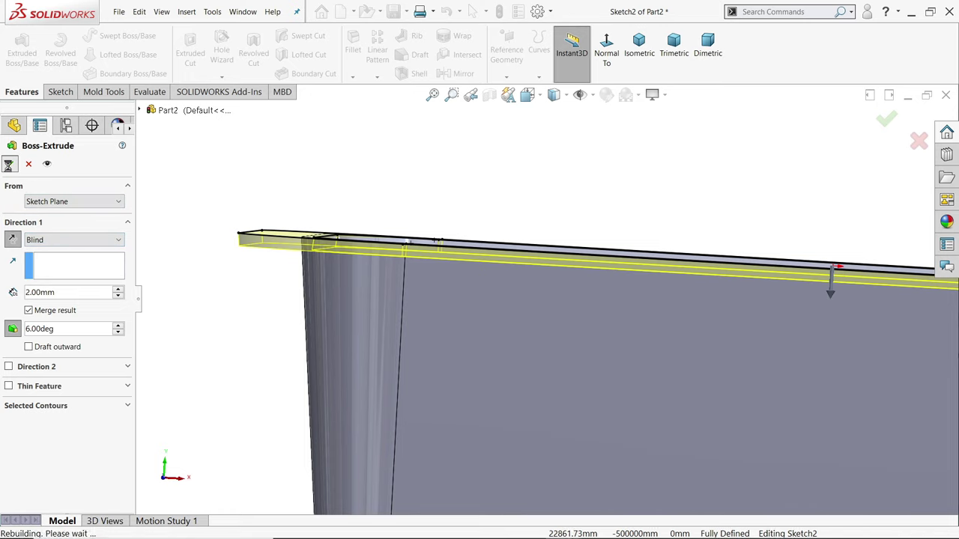
{"action": "scroll", "coordinate": [257, 316], "scroll_direction": "up", "scroll_amount": 5}
{"action": "middle_click_drag", "start_coordinate": [225, 344], "coordinate": [257, 316]}
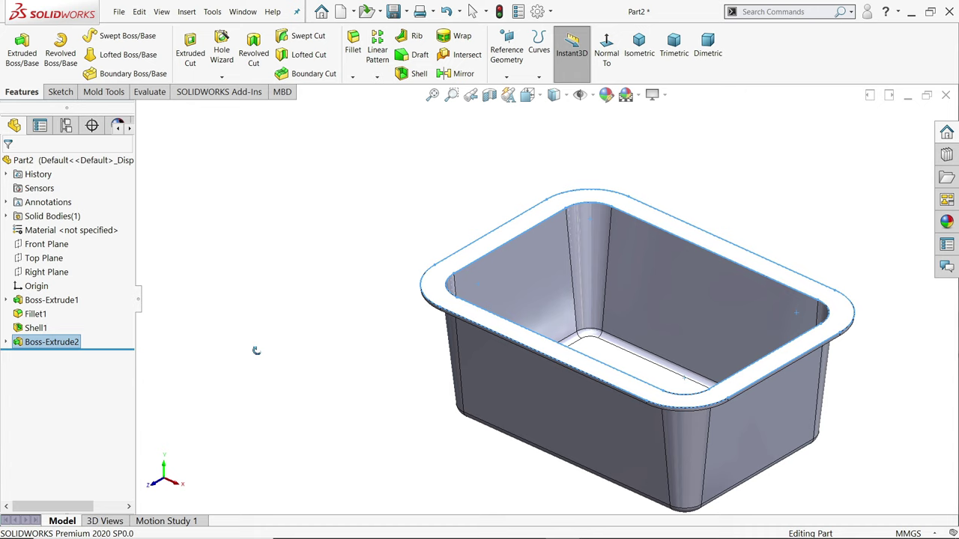
Check the tray's cross-section, then minimize Photos and orbit the basket to a top-down angle.
{"action": "left_click", "coordinate": [490, 95]}
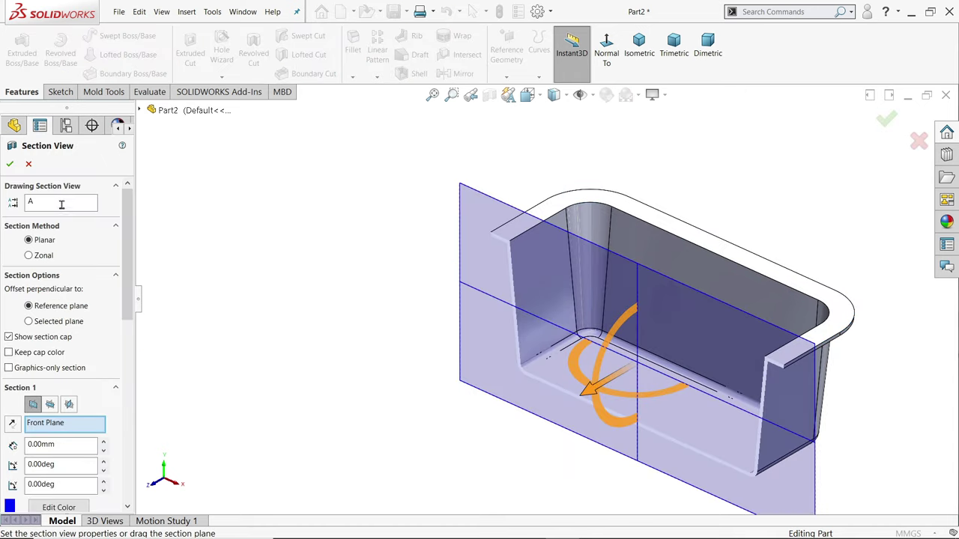
{"action": "left_click", "coordinate": [29, 164]}
{"action": "scroll", "coordinate": [702, 350], "scroll_direction": "down", "scroll_amount": 2}
{"action": "scroll", "coordinate": [702, 350], "scroll_direction": "down", "scroll_amount": 4}
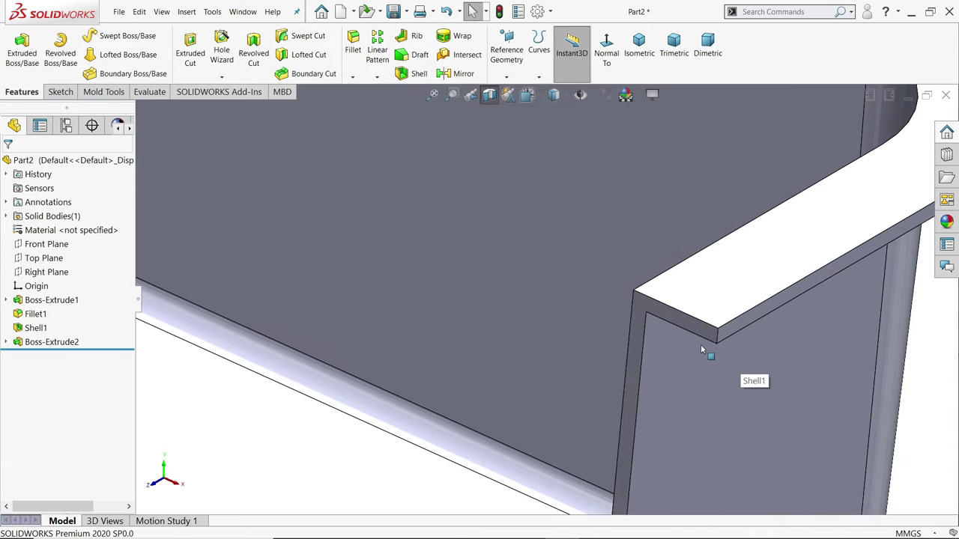
{"action": "scroll", "coordinate": [702, 350], "scroll_direction": "up", "scroll_amount": 2}
{"action": "scroll", "coordinate": [702, 350], "scroll_direction": "up", "scroll_amount": 2}
{"action": "scroll", "coordinate": [700, 342], "scroll_direction": "down", "scroll_amount": 4}
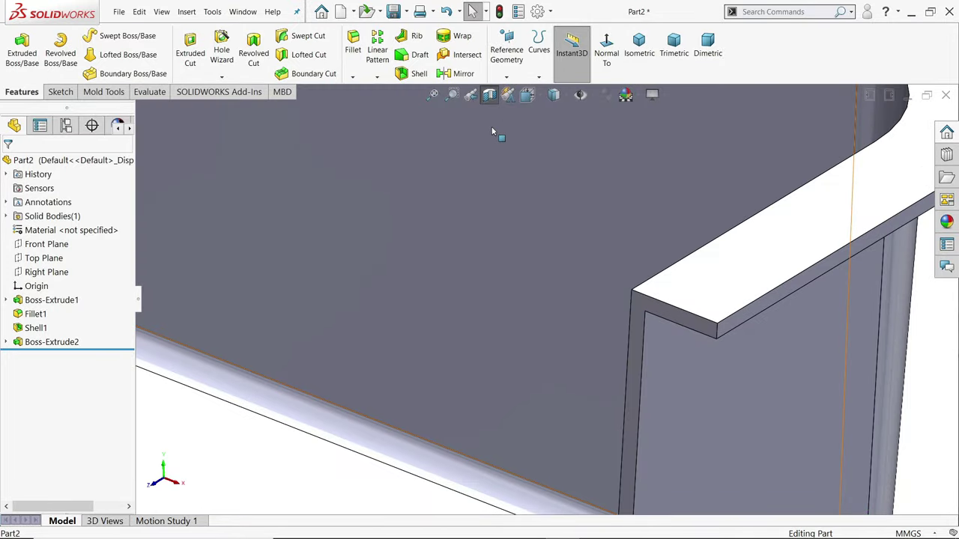
{"action": "scroll", "coordinate": [543, 269], "scroll_direction": "up", "scroll_amount": 2}
{"action": "scroll", "coordinate": [542, 269], "scroll_direction": "up", "scroll_amount": 5}
{"action": "scroll", "coordinate": [545, 280], "scroll_direction": "up", "scroll_amount": 2}
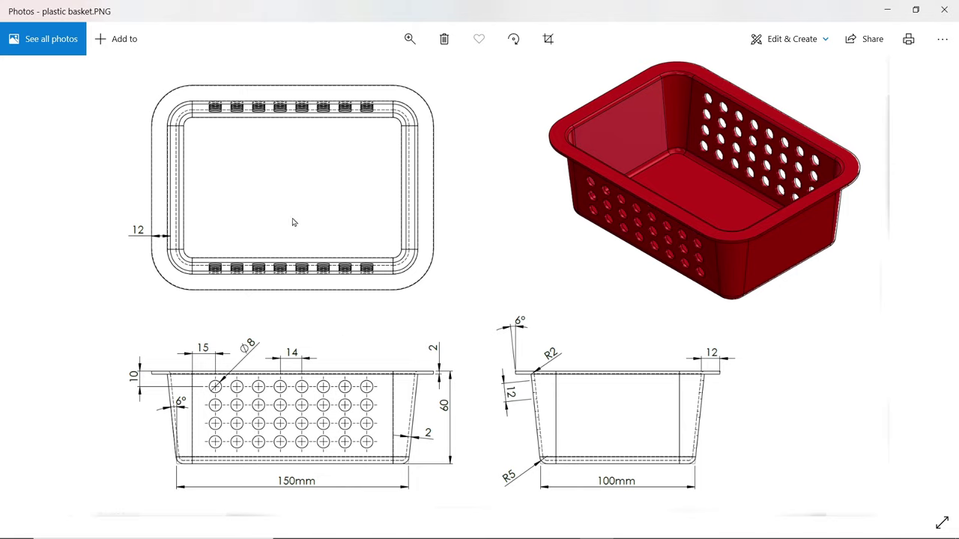
{"action": "left_click", "coordinate": [883, 20]}
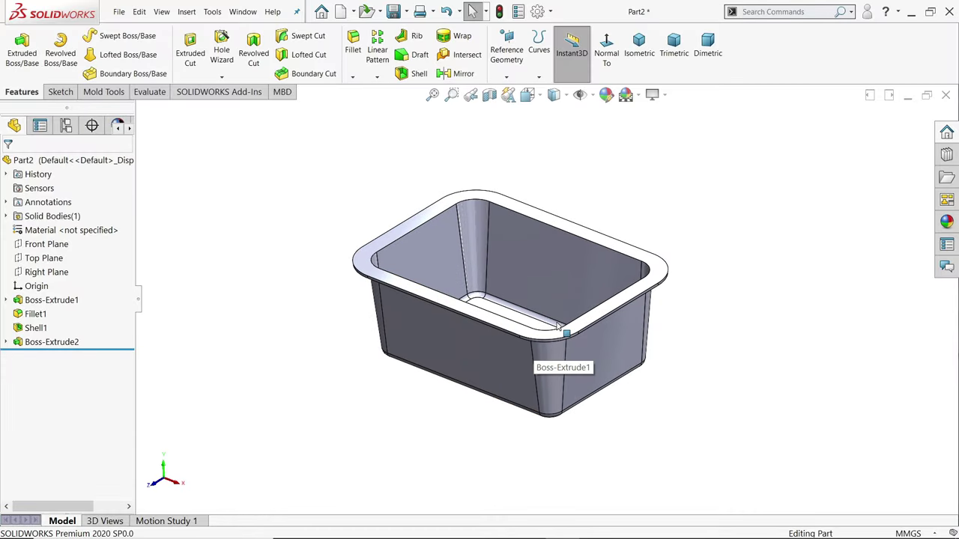
{"action": "middle_click_drag", "start_coordinate": [534, 354], "coordinate": [336, 292]}
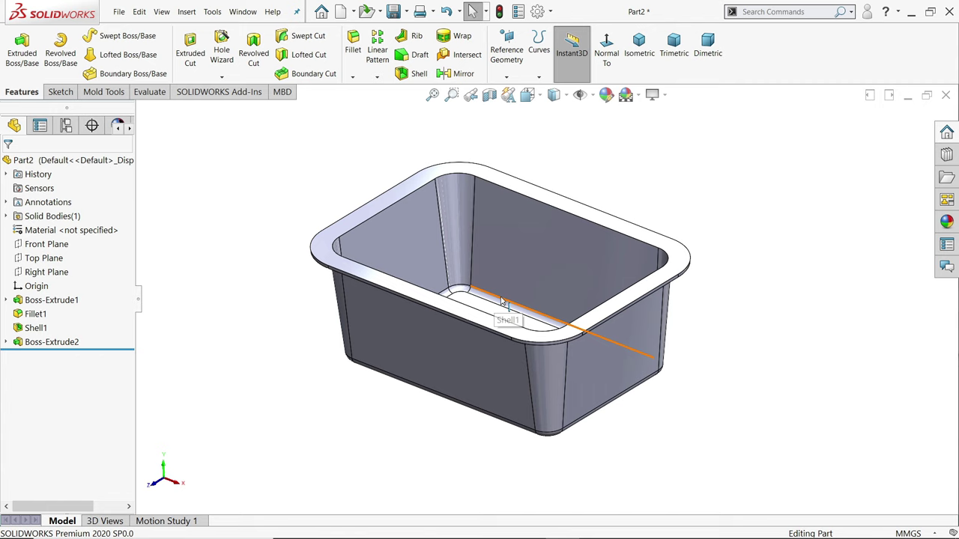
Fillet the rim's inner top edge loop with a 2 mm radius.
{"action": "left_click", "coordinate": [354, 45]}
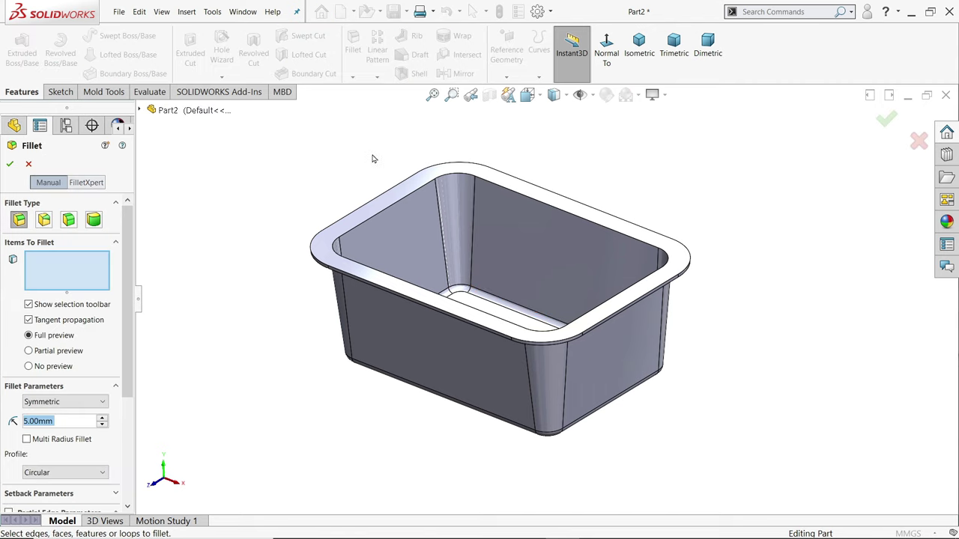
{"action": "type", "text": "2"}
{"action": "key", "text": "Return"}
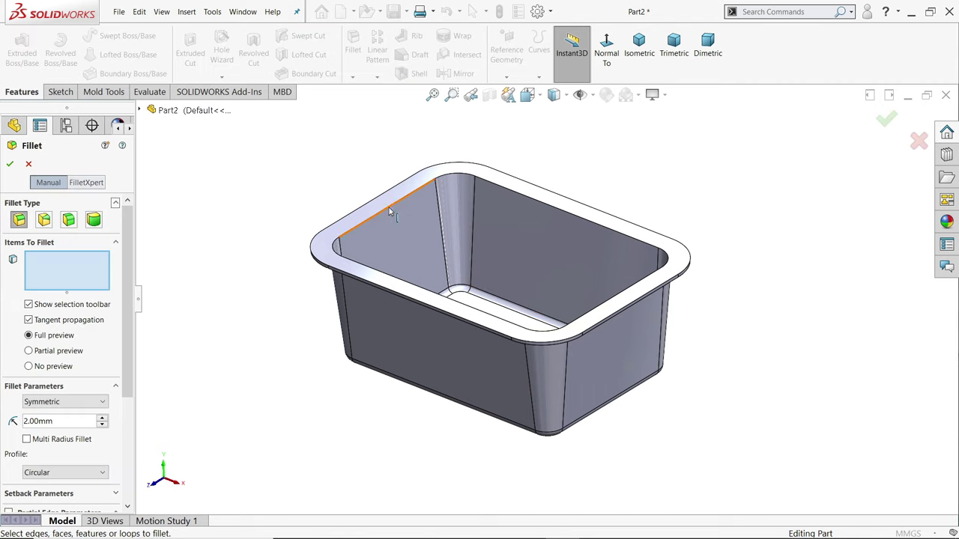
{"action": "left_click", "coordinate": [391, 212]}
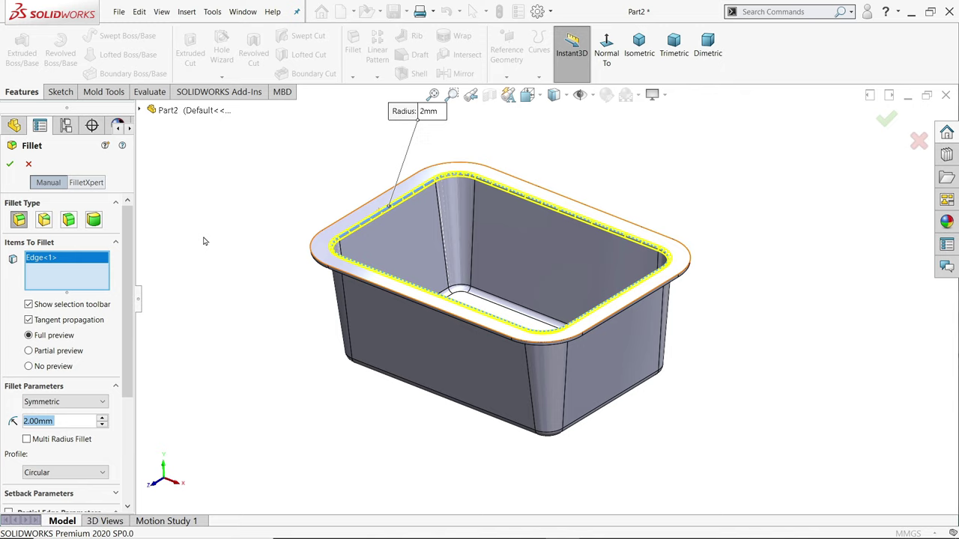
{"action": "left_click", "coordinate": [10, 163]}
{"action": "mouse_move", "coordinate": [242, 306]}
{"action": "middle_mouse_down"}
{"action": "mouse_move", "coordinate": [274, 259]}
{"action": "mouse_move", "coordinate": [275, 284]}
{"action": "mouse_move", "coordinate": [274, 218]}
{"action": "mouse_move", "coordinate": [274, 275]}
{"action": "middle_mouse_up"}
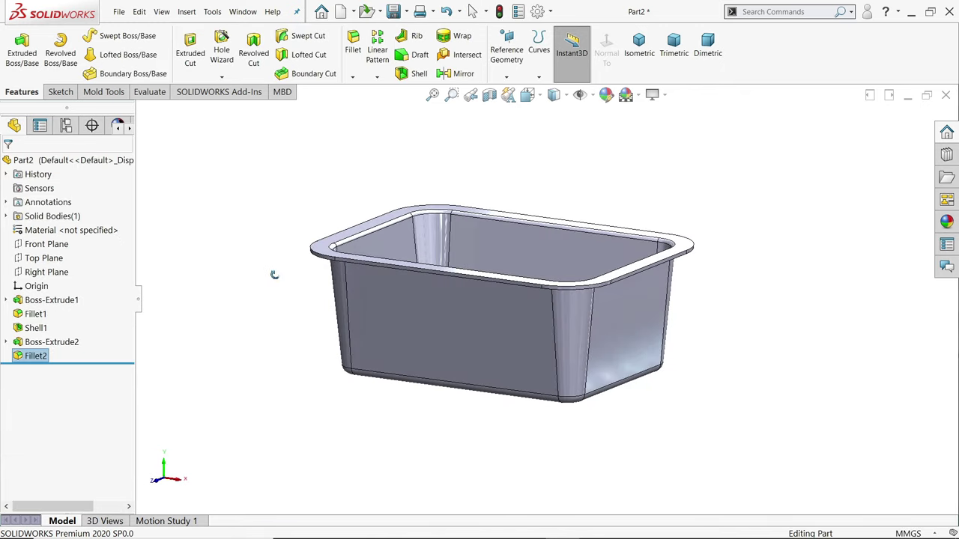
Sketch an Ø8 mm circle near the upper corner of the front wall, viewed normal to it.
{"action": "left_click", "coordinate": [448, 329]}
{"action": "left_click", "coordinate": [488, 301]}
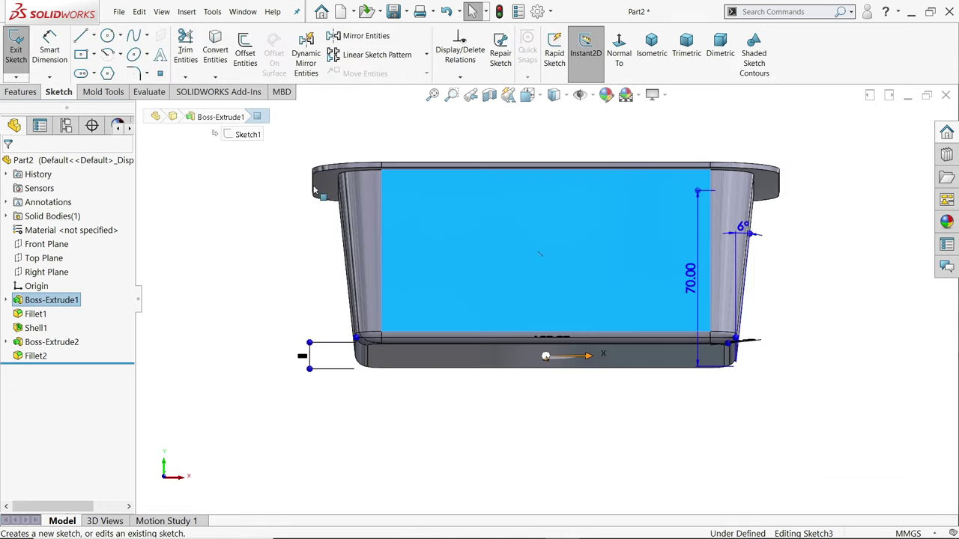
{"action": "left_click", "coordinate": [107, 36]}
{"action": "scroll", "coordinate": [442, 231], "scroll_direction": "down", "scroll_amount": 5}
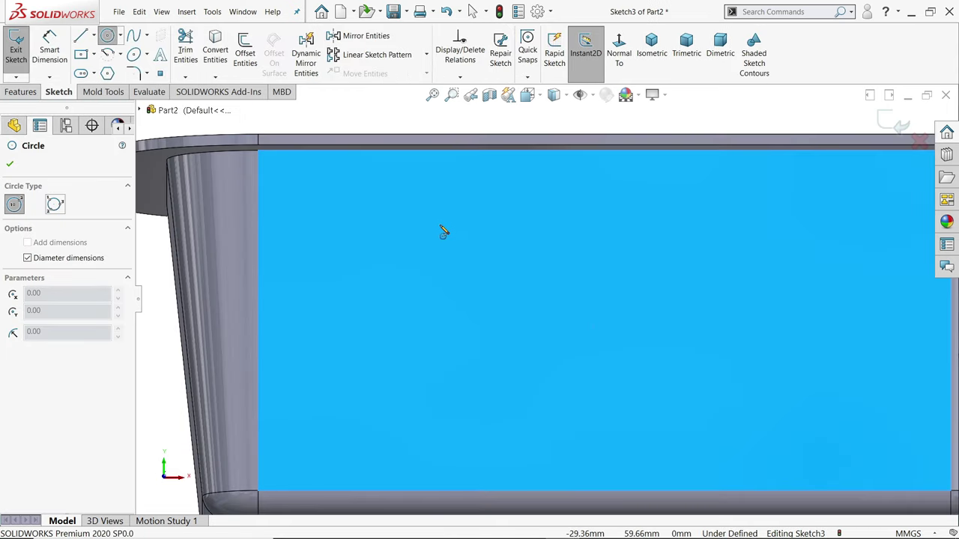
{"action": "left_click", "coordinate": [352, 208]}
{"action": "type", "text": "8"}
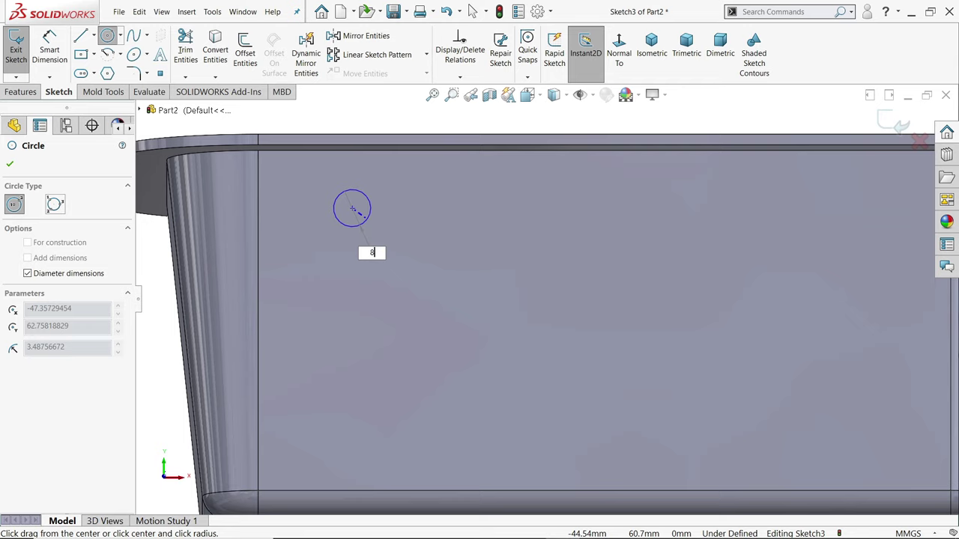
{"action": "key", "text": "Return"}
{"action": "key", "text": "Escape"}
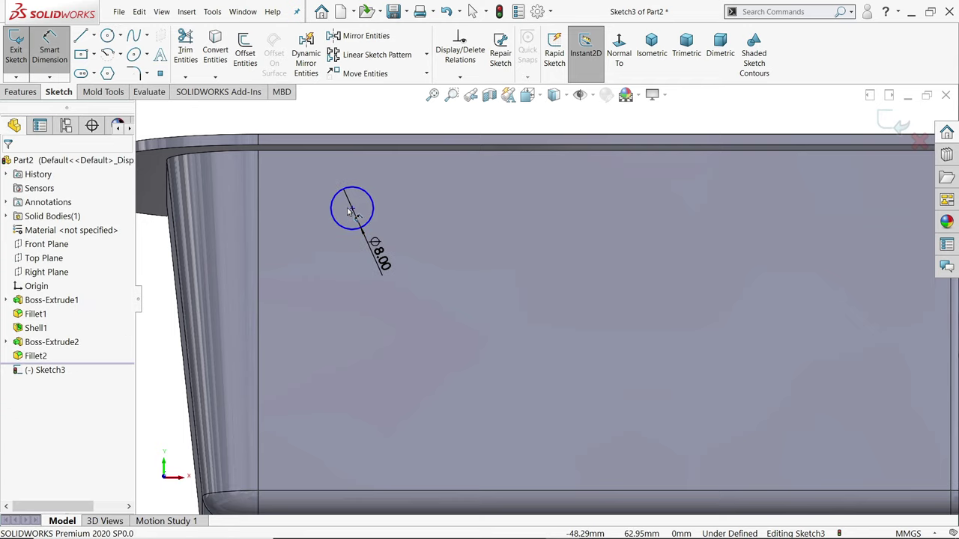
Dimension the circle centre 15 mm from the side edge and 10 mm below the top.
{"action": "left_click", "coordinate": [353, 210]}
{"action": "left_click", "coordinate": [259, 212]}
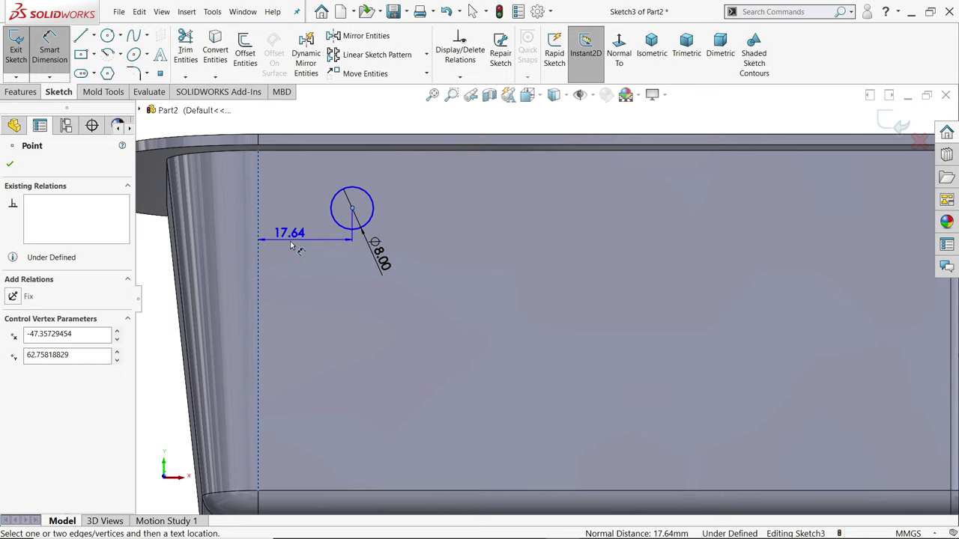
{"action": "left_click", "coordinate": [296, 241]}
{"action": "type", "text": "15"}
{"action": "key", "text": "Return"}
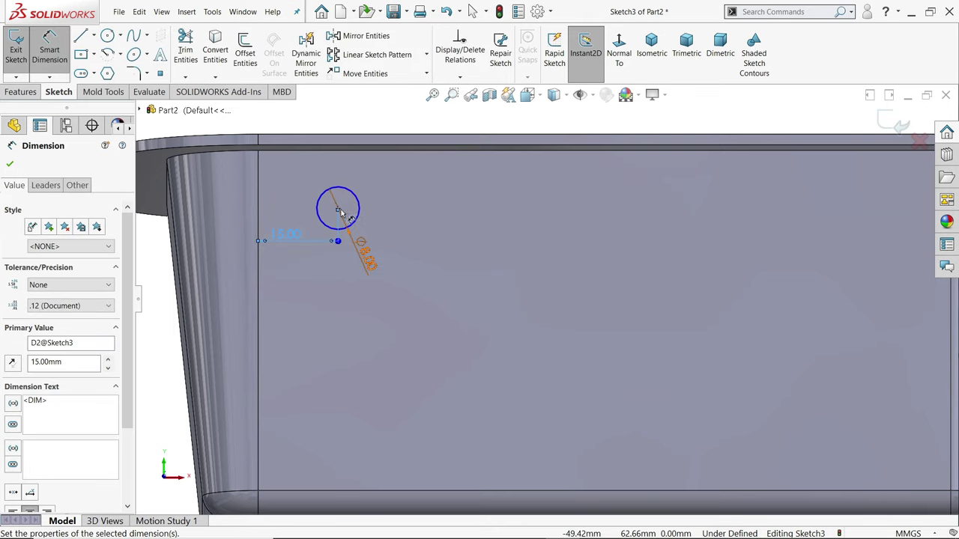
{"action": "left_click", "coordinate": [338, 209]}
{"action": "left_click", "coordinate": [357, 142]}
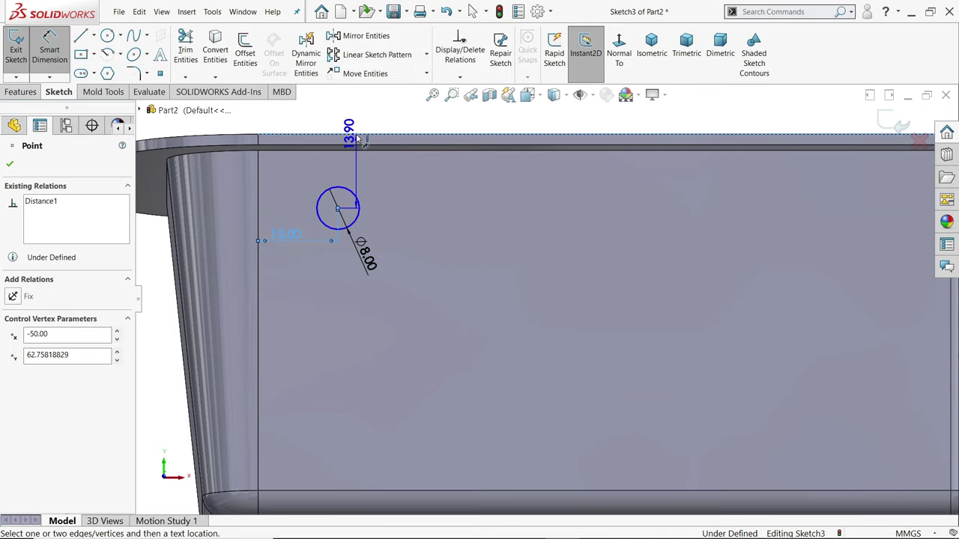
{"action": "left_click", "coordinate": [409, 176]}
{"action": "type", "text": "10"}
{"action": "key", "text": "Return"}
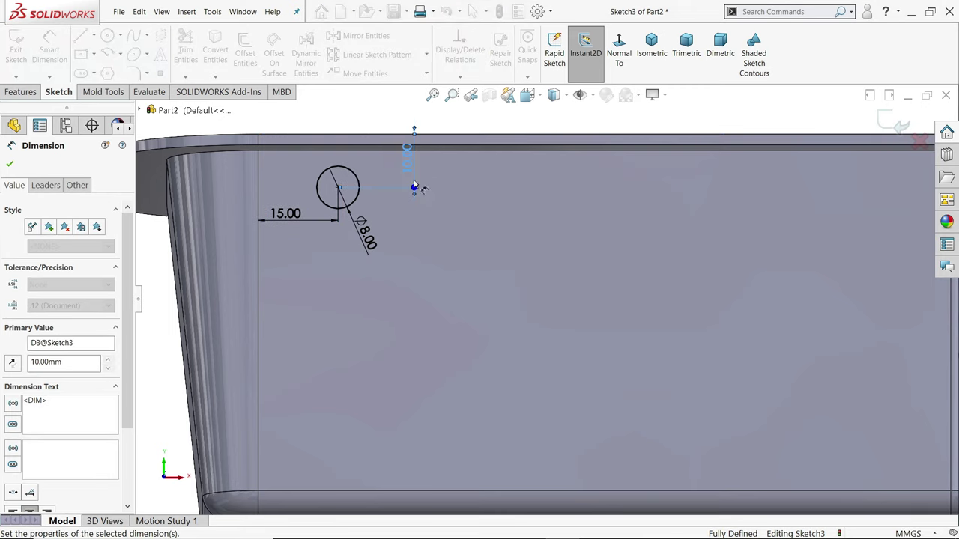
{"action": "left_click", "coordinate": [12, 164]}
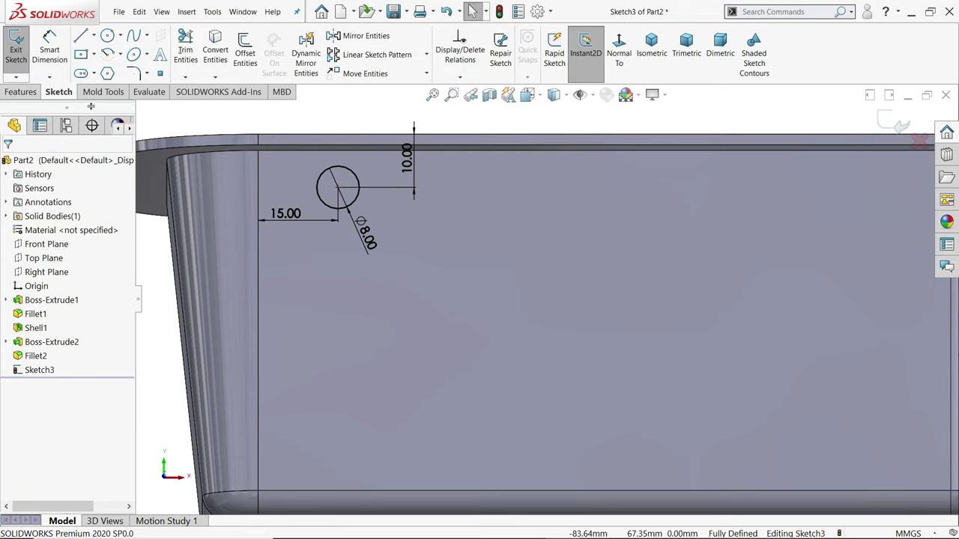
Cut the Ø8 mm circle through the basket's front wall with an Up To Next extruded cut.
{"action": "left_click", "coordinate": [20, 91]}
{"action": "left_click", "coordinate": [190, 53]}
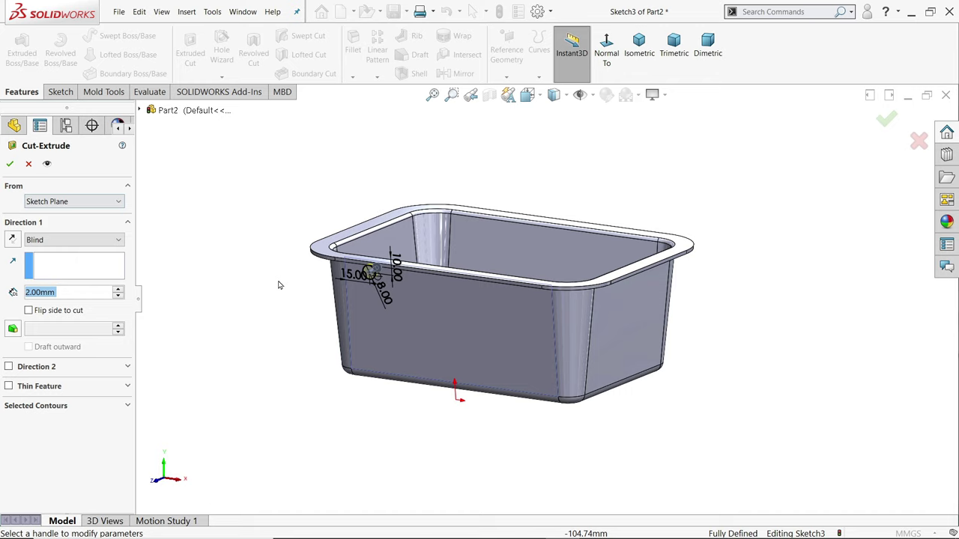
{"action": "left_click", "coordinate": [73, 240]}
{"action": "left_click", "coordinate": [45, 280]}
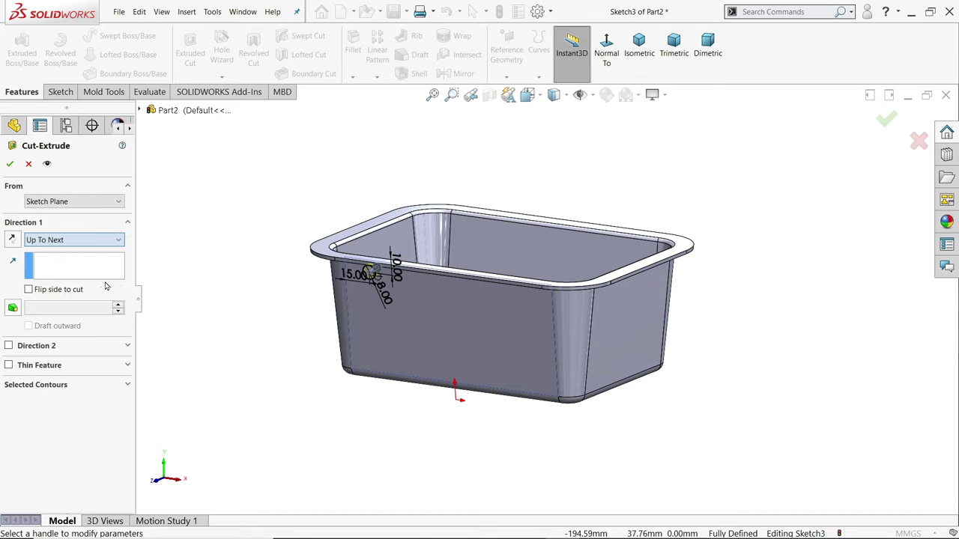
{"action": "scroll", "coordinate": [397, 299], "scroll_direction": "down", "scroll_amount": 3}
{"action": "scroll", "coordinate": [450, 304], "scroll_direction": "down", "scroll_amount": 3}
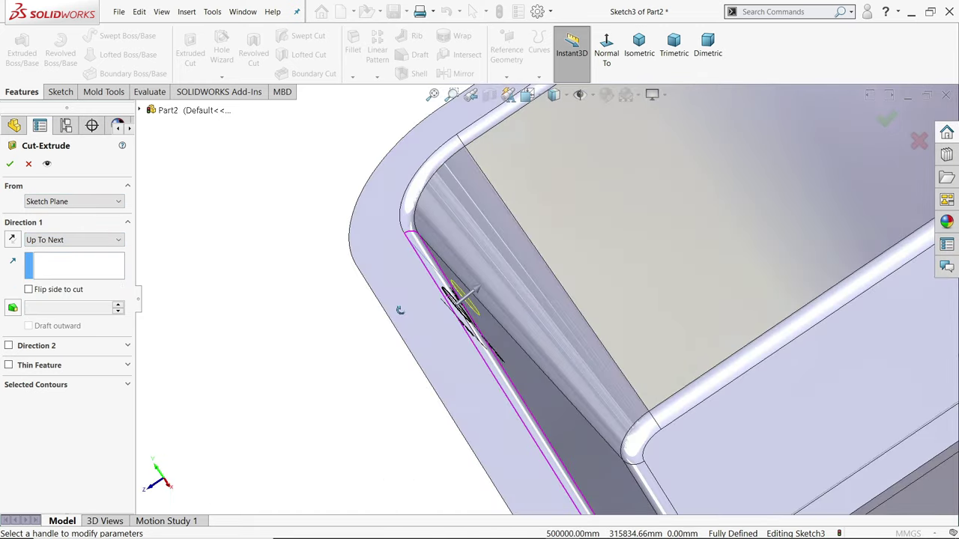
{"action": "left_click", "coordinate": [10, 164]}
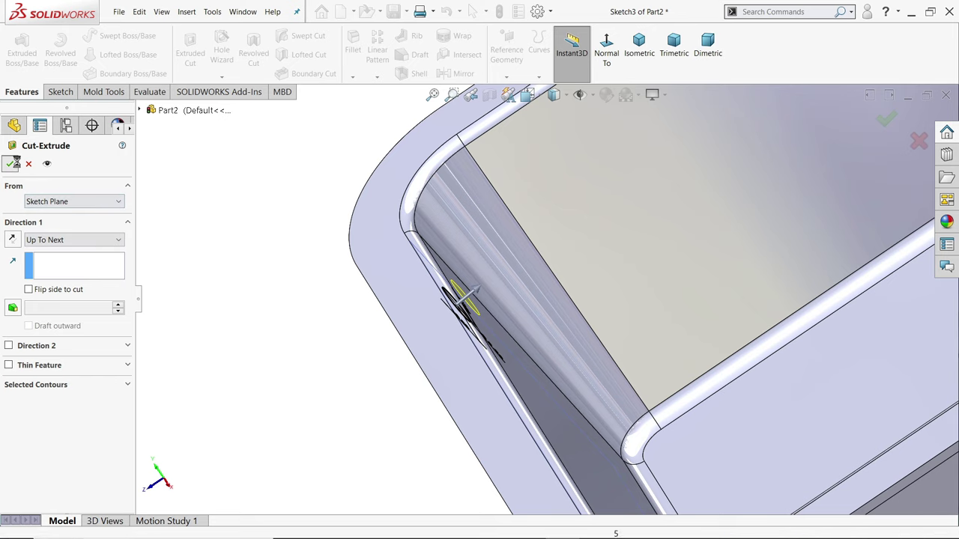
{"action": "scroll", "coordinate": [385, 375], "scroll_direction": "up", "scroll_amount": 5}
{"action": "mouse_move", "coordinate": [385, 375]}
{"action": "middle_mouse_down"}
{"action": "mouse_move", "coordinate": [497, 326]}
{"action": "mouse_move", "coordinate": [543, 371]}
{"action": "middle_mouse_up"}
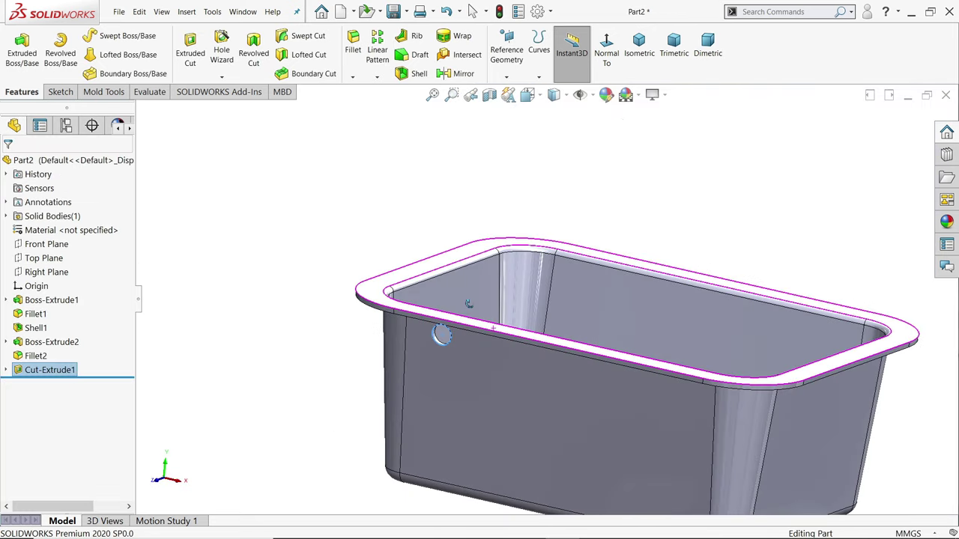
{"action": "scroll", "coordinate": [546, 375], "scroll_direction": "up", "scroll_amount": 3}
{"action": "scroll", "coordinate": [582, 382], "scroll_direction": "down", "scroll_amount": 3}
{"action": "scroll", "coordinate": [462, 306], "scroll_direction": "down", "scroll_amount": 3}
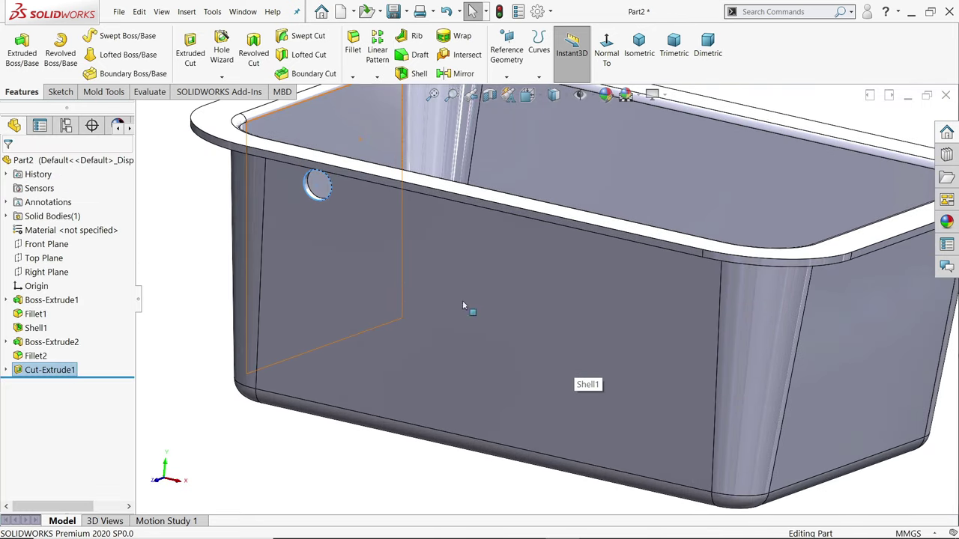
Start a linear pattern of the hole along the wall's top edge at 14 mm spacing.
{"action": "left_click", "coordinate": [377, 77]}
{"action": "left_click", "coordinate": [390, 92]}
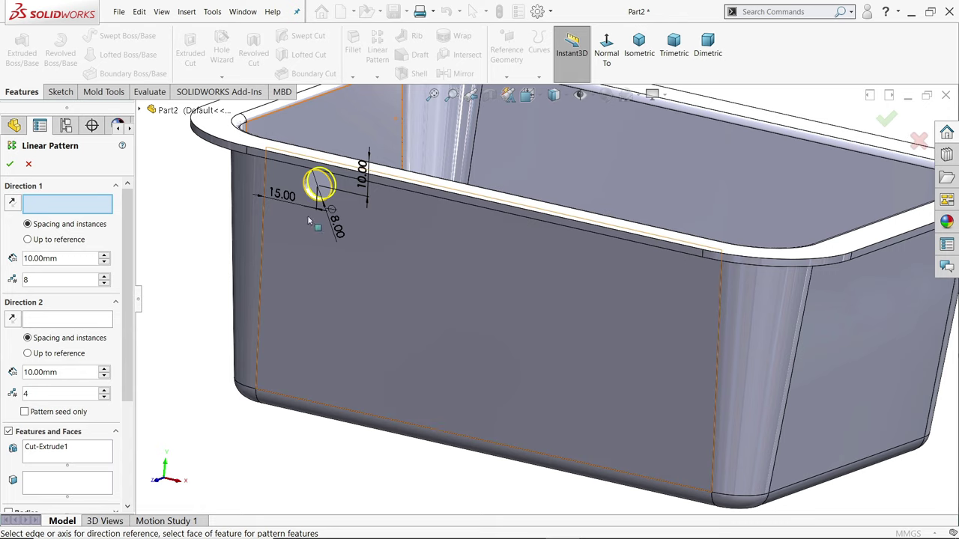
{"action": "left_click", "coordinate": [457, 203]}
{"action": "scroll", "coordinate": [457, 234], "scroll_direction": "up", "scroll_amount": 5}
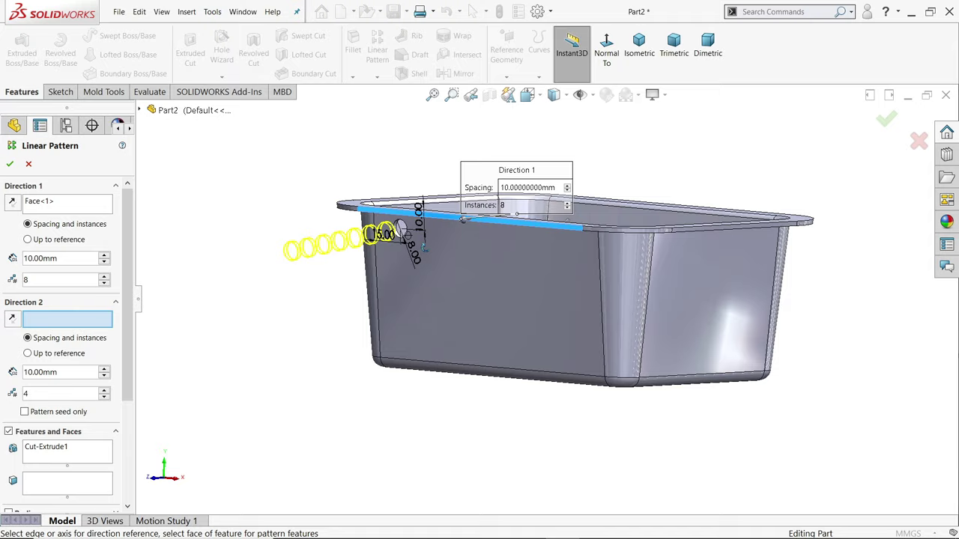
{"action": "right_click", "coordinate": [72, 204]}
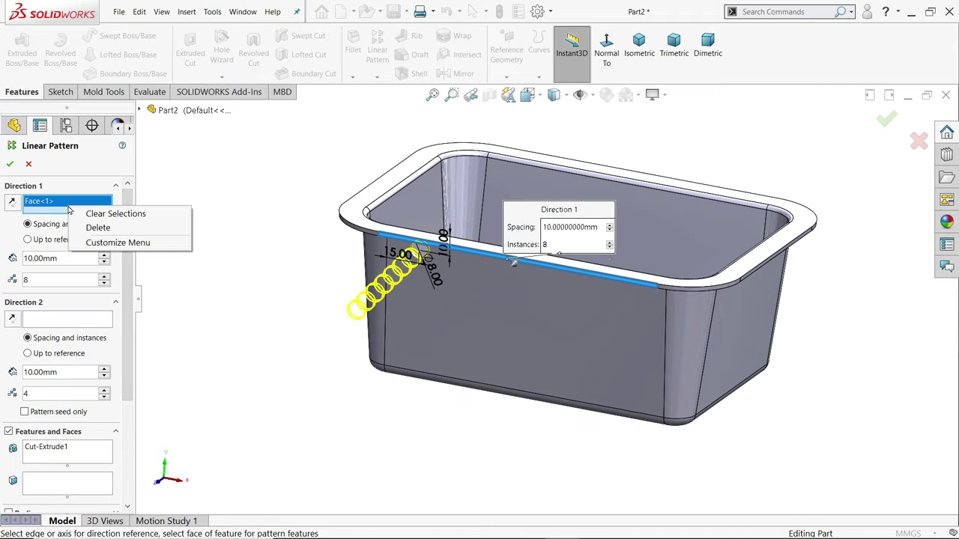
{"action": "left_click", "coordinate": [90, 215]}
{"action": "scroll", "coordinate": [543, 239], "scroll_direction": "down", "scroll_amount": 3}
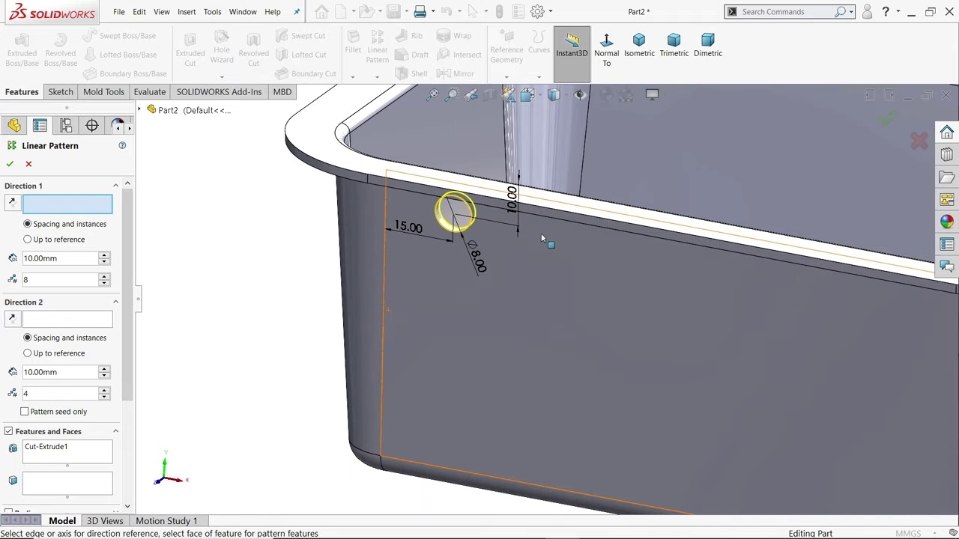
{"action": "left_click", "coordinate": [592, 228]}
{"action": "scroll", "coordinate": [633, 263], "scroll_direction": "up", "scroll_amount": 3}
{"action": "scroll", "coordinate": [724, 268], "scroll_direction": "down", "scroll_amount": 3}
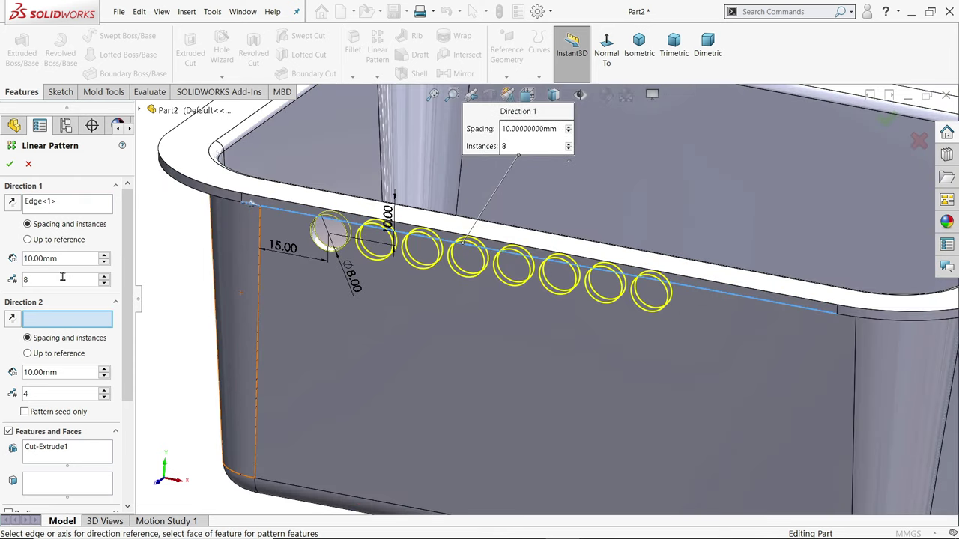
{"action": "double_click", "coordinate": [61, 259]}
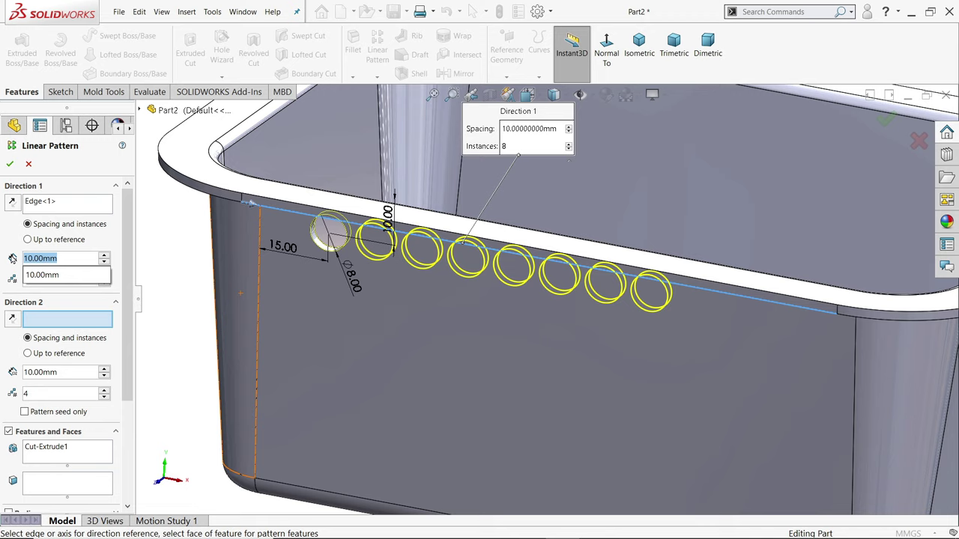
{"action": "type", "text": "14"}
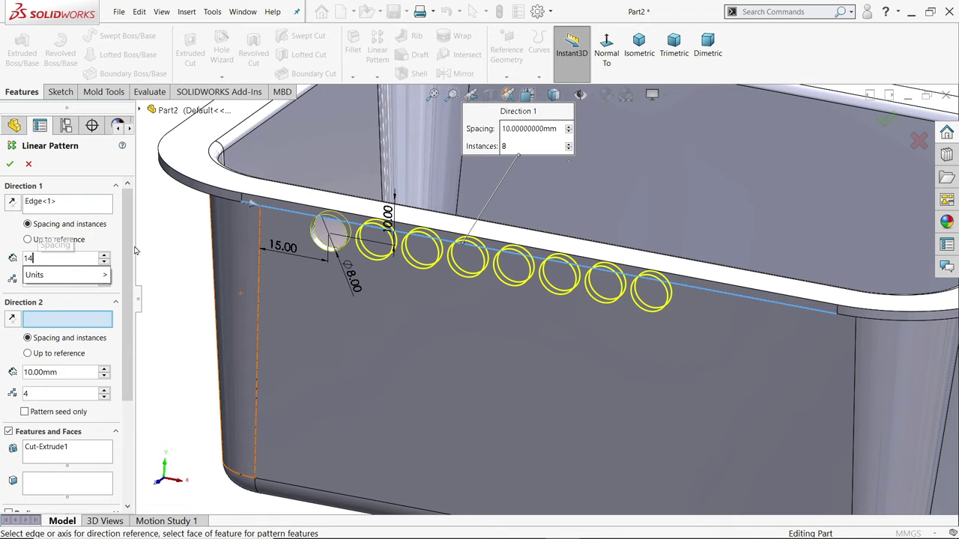
{"action": "key", "text": "Return"}
{"action": "scroll", "coordinate": [607, 338], "scroll_direction": "up", "scroll_amount": 3}
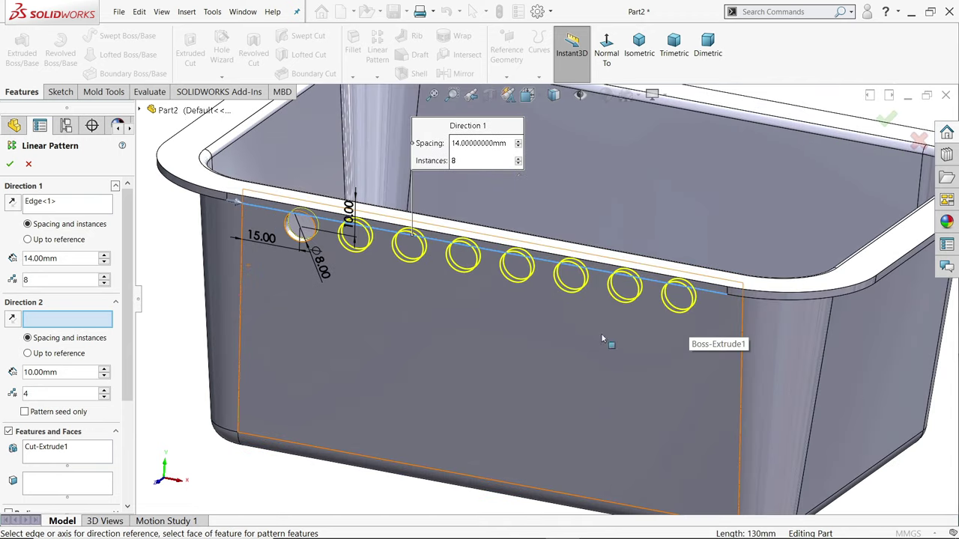
{"action": "scroll", "coordinate": [607, 338], "scroll_direction": "down", "scroll_amount": 3}
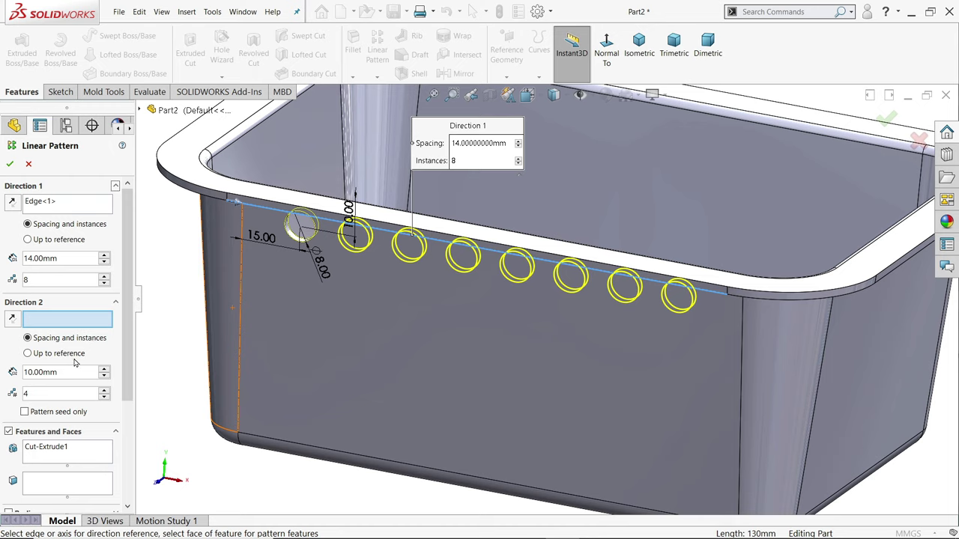
Add the reversed second edge as Direction 2 with 12 mm row spacing.
{"action": "left_click", "coordinate": [239, 322]}
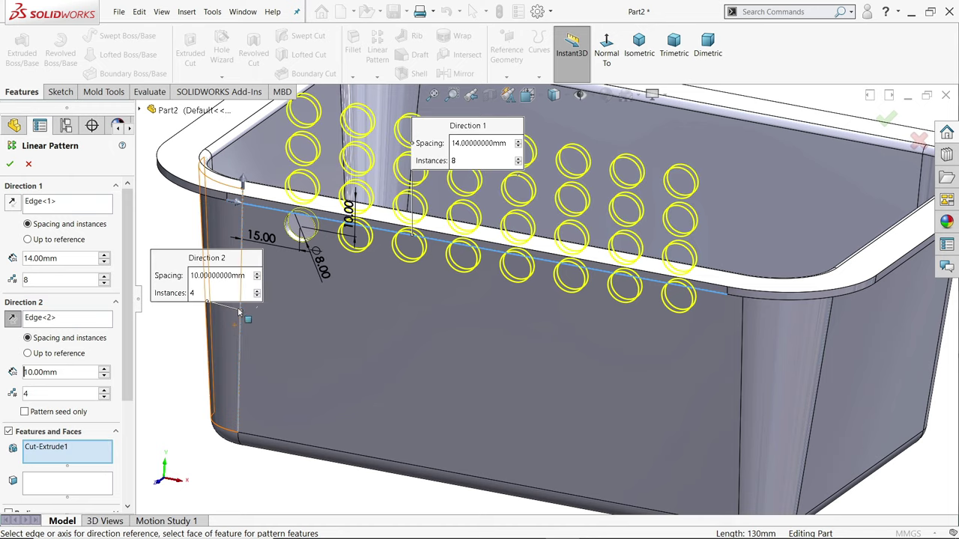
{"action": "left_click", "coordinate": [15, 319]}
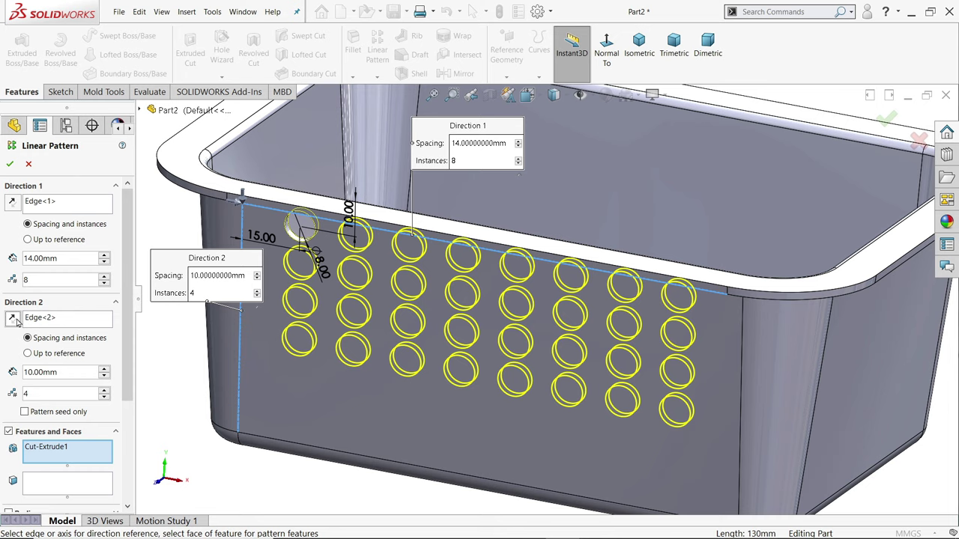
{"action": "left_click", "coordinate": [22, 373]}
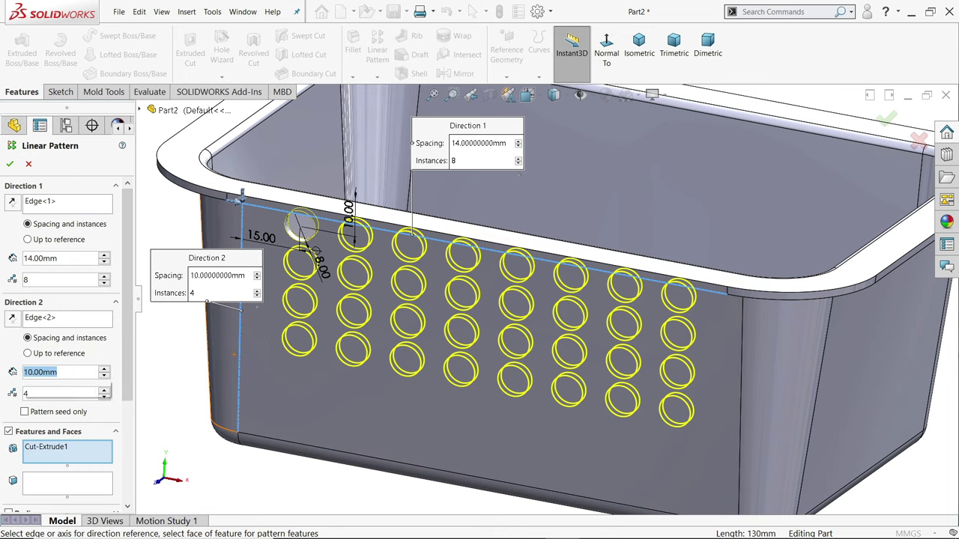
{"action": "type", "text": "12"}
{"action": "key", "text": "Return"}
{"action": "scroll", "coordinate": [517, 353], "scroll_direction": "up", "scroll_amount": 3}
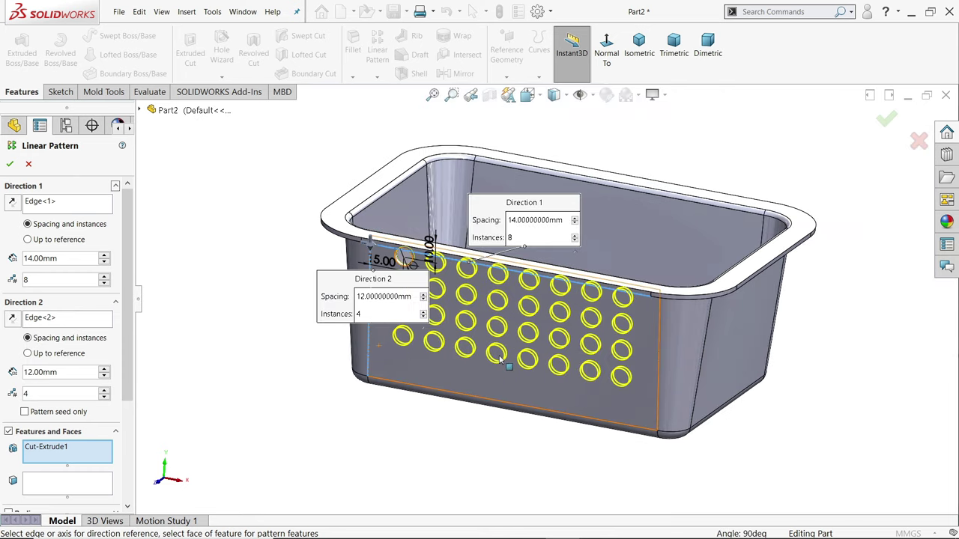
{"action": "scroll", "coordinate": [524, 352], "scroll_direction": "down", "scroll_amount": 2}
{"action": "scroll", "coordinate": [525, 352], "scroll_direction": "down", "scroll_amount": 2}
{"action": "mouse_move", "coordinate": [212, 390]}
{"action": "middle_mouse_down"}
{"action": "mouse_move", "coordinate": [237, 344]}
{"action": "mouse_move", "coordinate": [225, 354]}
{"action": "mouse_move", "coordinate": [228, 345]}
{"action": "middle_mouse_up"}
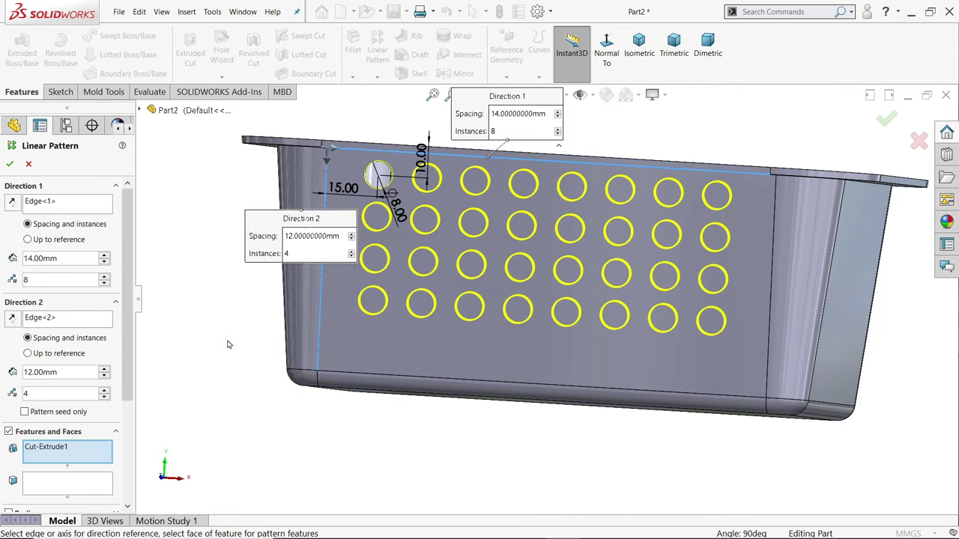
Settle on four rows at 14 mm row spacing and accept LPattern1.
{"action": "left_click", "coordinate": [104, 393]}
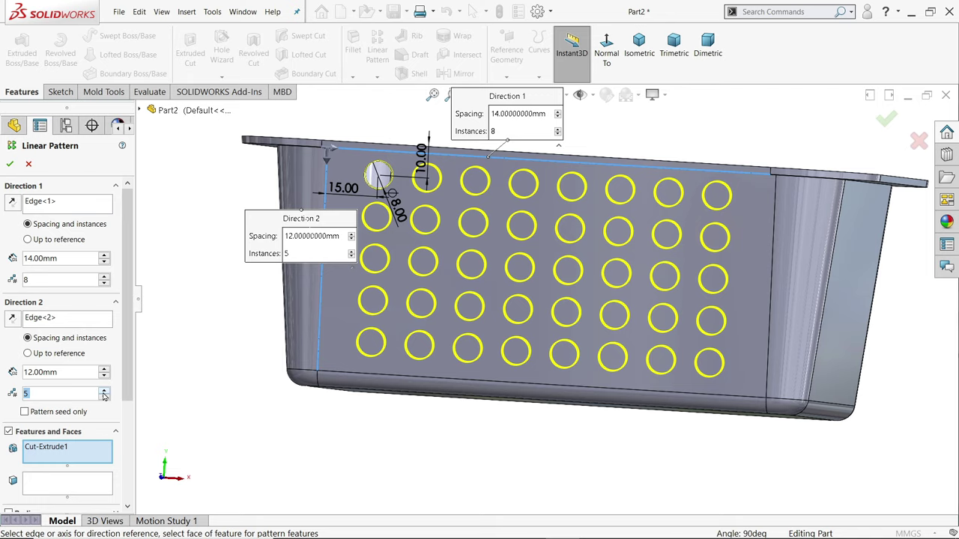
{"action": "middle_click_drag", "start_coordinate": [133, 385], "coordinate": [164, 385]}
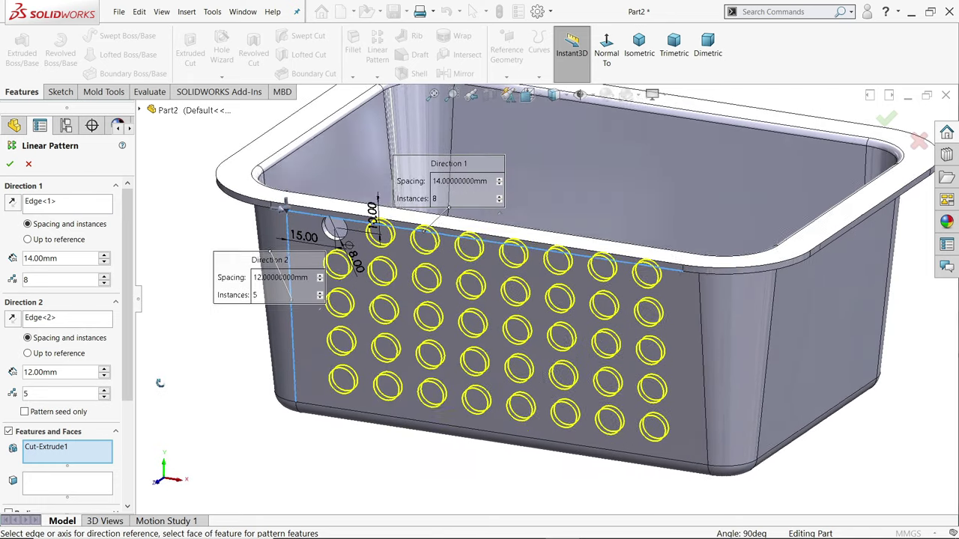
{"action": "left_click", "coordinate": [104, 398]}
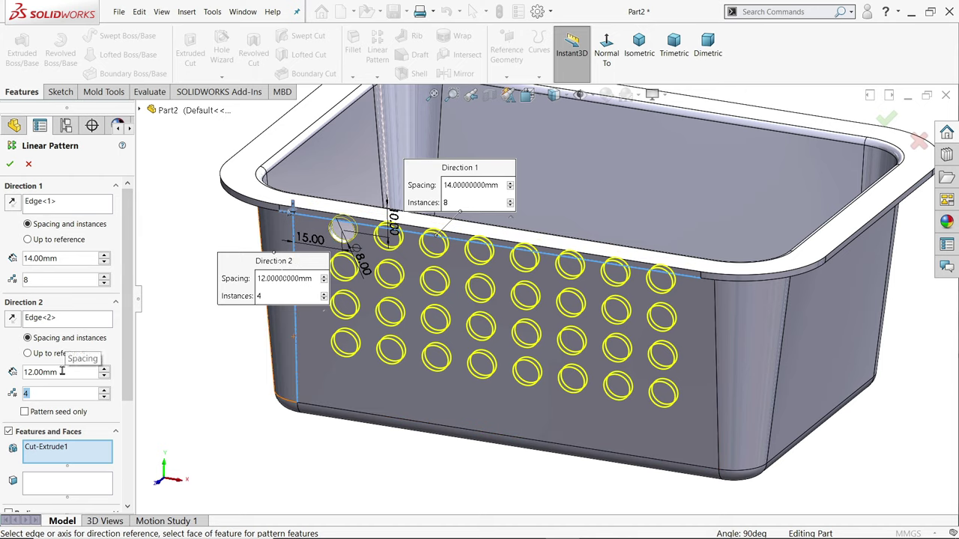
{"action": "left_click_drag", "start_coordinate": [62, 372], "coordinate": [2, 367]}
{"action": "type", "text": "4"}
{"action": "key", "text": "Return"}
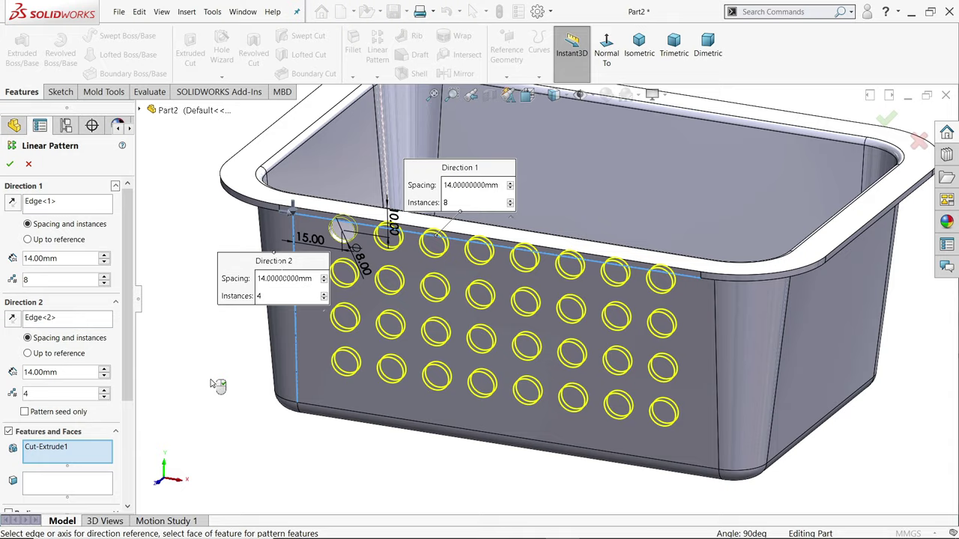
{"action": "mouse_move", "coordinate": [214, 385]}
{"action": "middle_mouse_down"}
{"action": "mouse_move", "coordinate": [218, 353]}
{"action": "mouse_move", "coordinate": [213, 362]}
{"action": "middle_mouse_up"}
{"action": "left_click", "coordinate": [10, 164]}
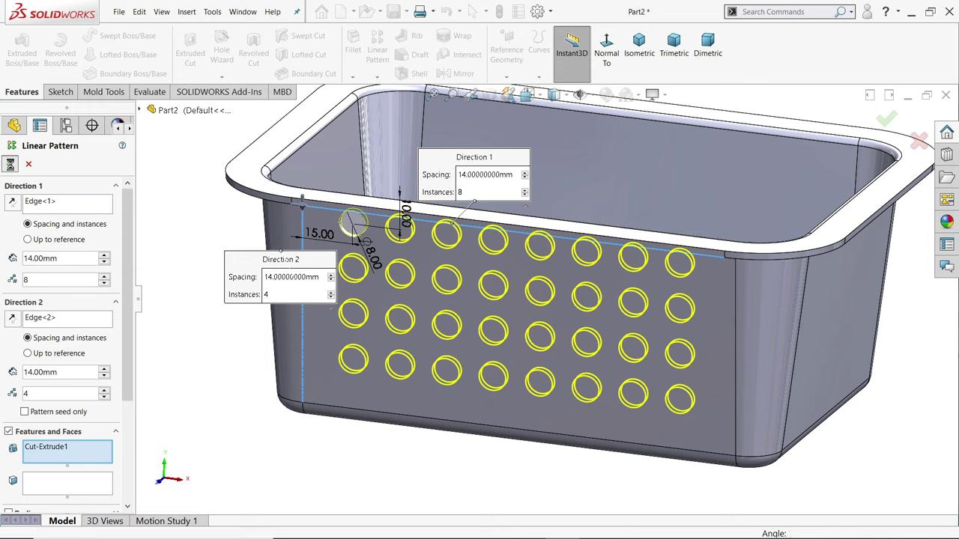
{"action": "mouse_move", "coordinate": [212, 317]}
{"action": "middle_mouse_down"}
{"action": "mouse_move", "coordinate": [194, 322]}
{"action": "mouse_move", "coordinate": [199, 333]}
{"action": "middle_mouse_up"}
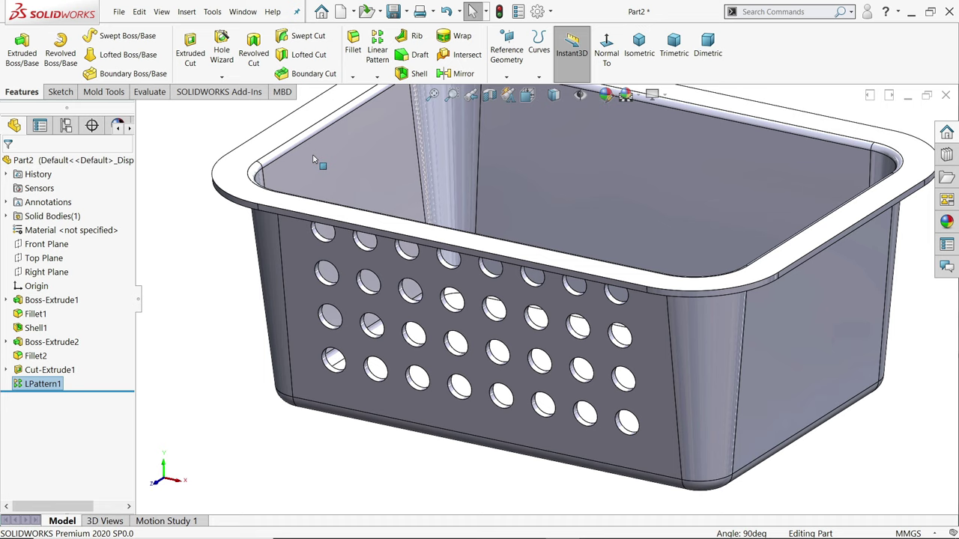
Mirror LPattern1 across the Front Plane onto the basket's opposite wall.
{"action": "left_click", "coordinate": [458, 73]}
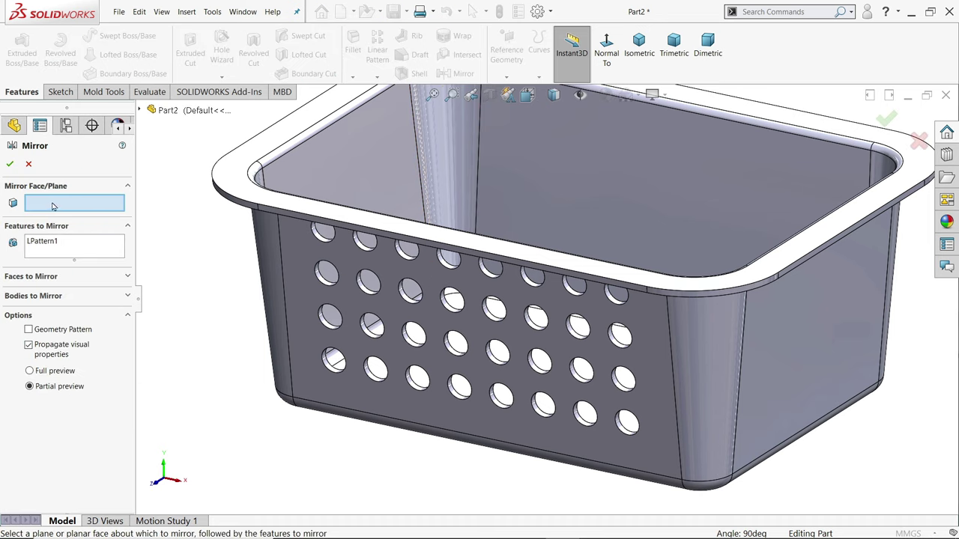
{"action": "left_click", "coordinate": [141, 110]}
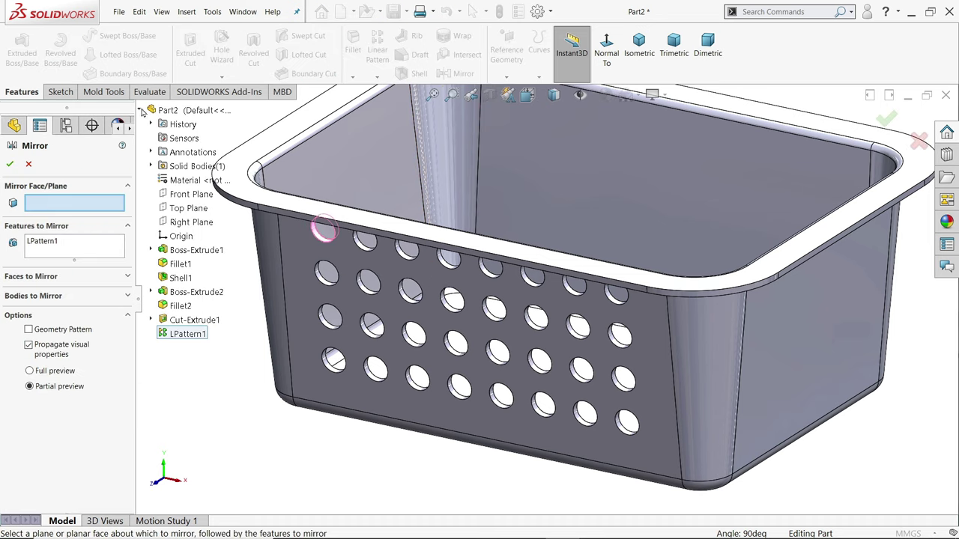
{"action": "left_click", "coordinate": [188, 195]}
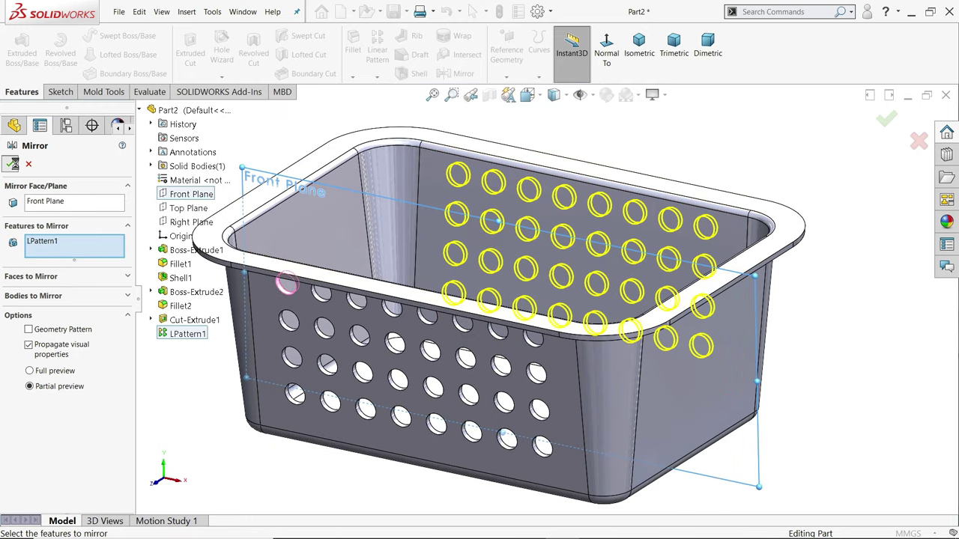
{"action": "left_click", "coordinate": [12, 163]}
{"action": "mouse_move", "coordinate": [466, 290]}
{"action": "middle_mouse_down"}
{"action": "mouse_move", "coordinate": [384, 196]}
{"action": "mouse_move", "coordinate": [232, 195]}
{"action": "middle_mouse_up"}
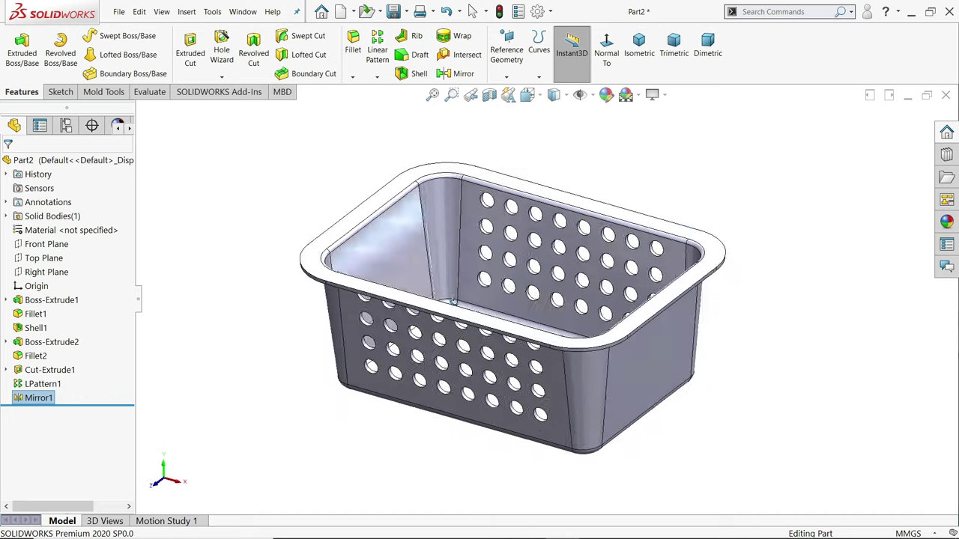
{"action": "left_click", "coordinate": [113, 166]}
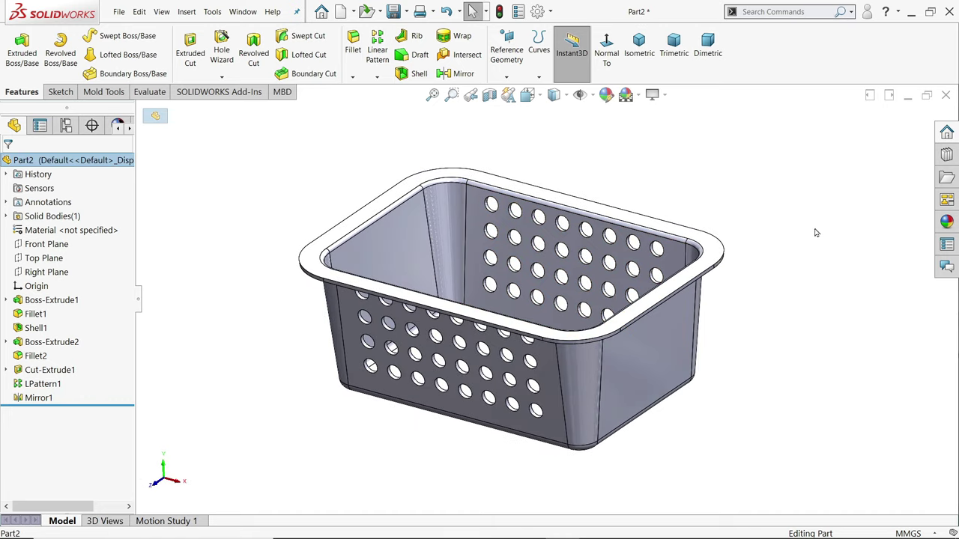
{"action": "left_click", "coordinate": [607, 95]}
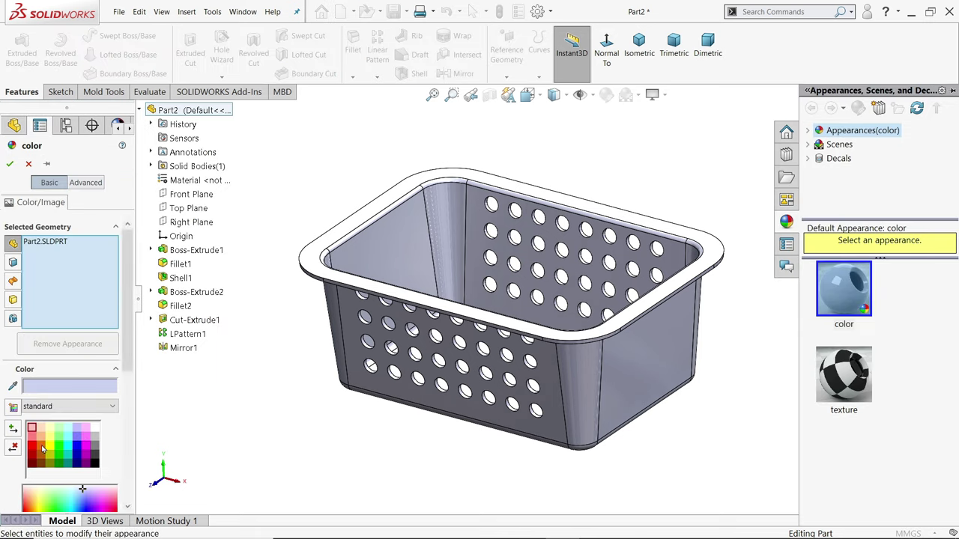
{"action": "left_click", "coordinate": [32, 447]}
{"action": "left_click", "coordinate": [11, 164]}
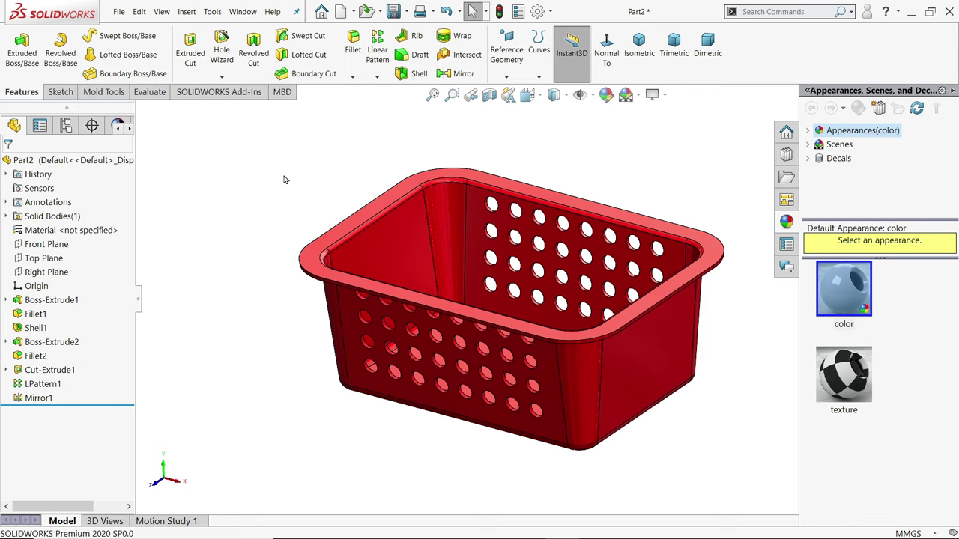
{"action": "middle_click_drag", "start_coordinate": [305, 223], "coordinate": [312, 229]}
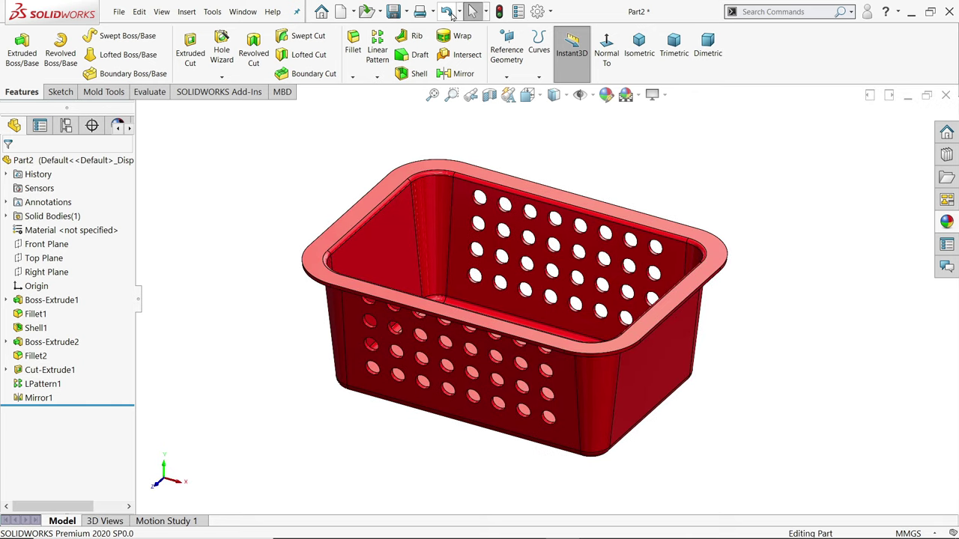
{"action": "left_click", "coordinate": [946, 221]}
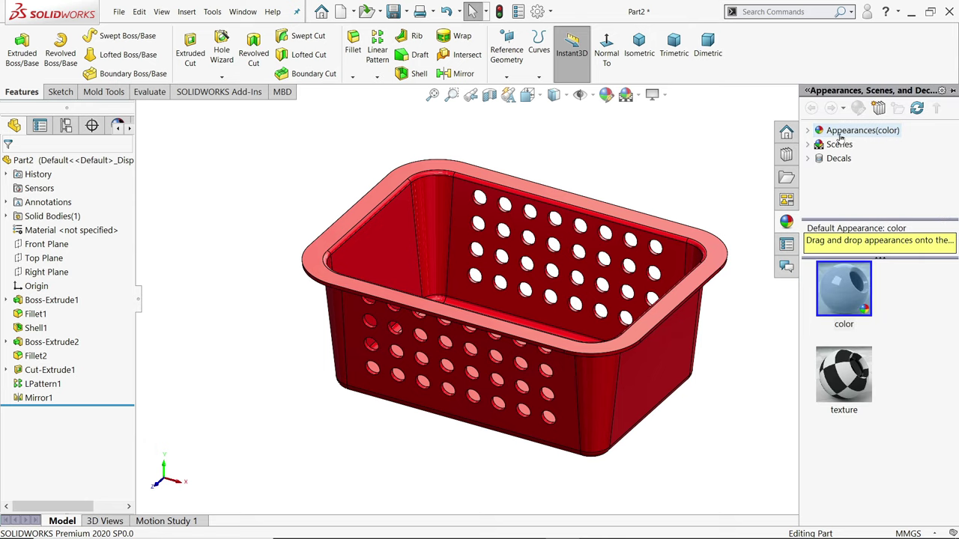
{"action": "left_click", "coordinate": [849, 291]}
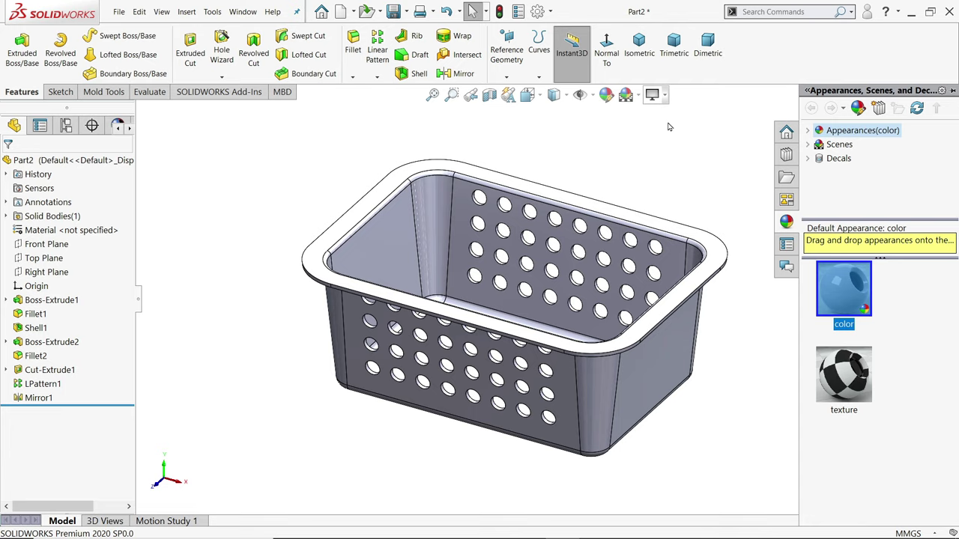
{"action": "left_click", "coordinate": [654, 166]}
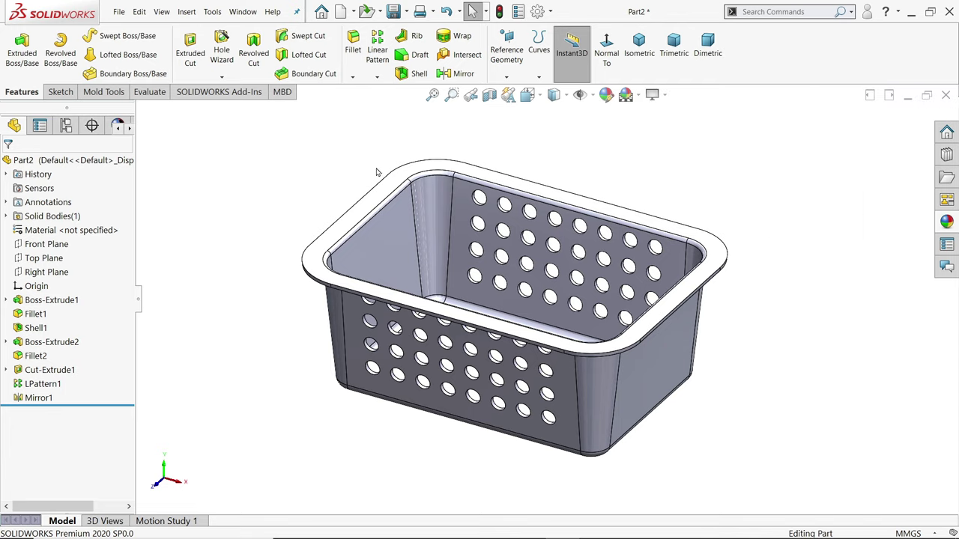
Start a draft analysis from the Mold Tools tab with the top rim face as pull direction.
{"action": "right_click", "coordinate": [112, 93]}
{"action": "mouse_move", "coordinate": [135, 125]}
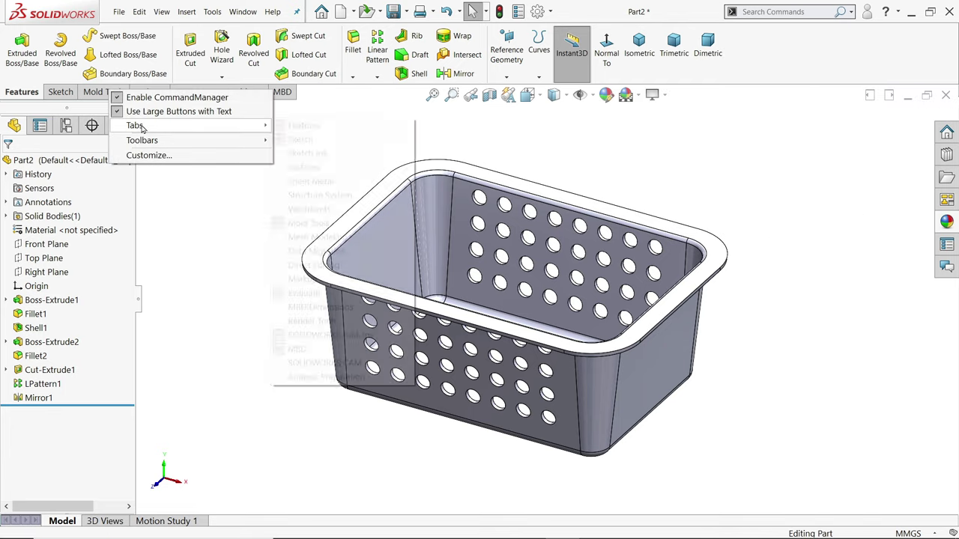
{"action": "left_click", "coordinate": [102, 92]}
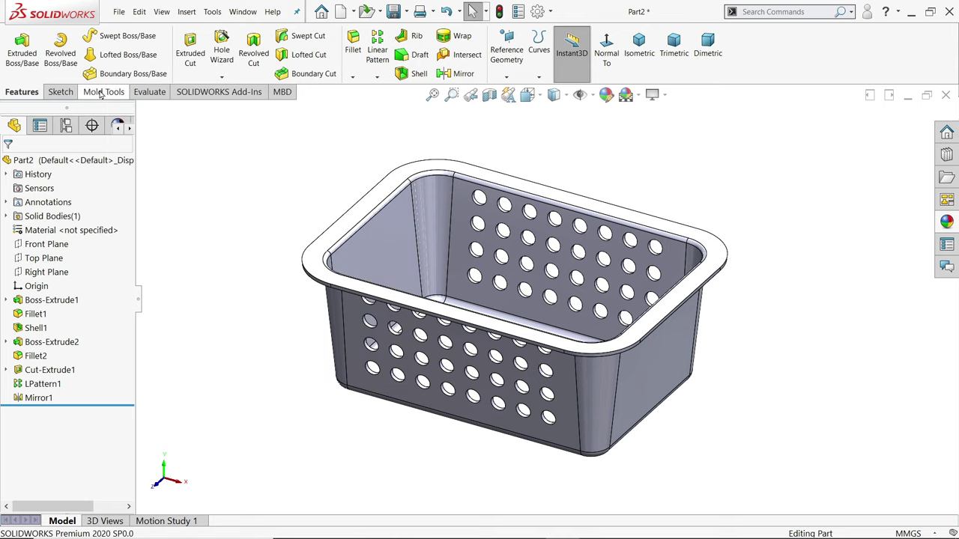
{"action": "left_click", "coordinate": [193, 36]}
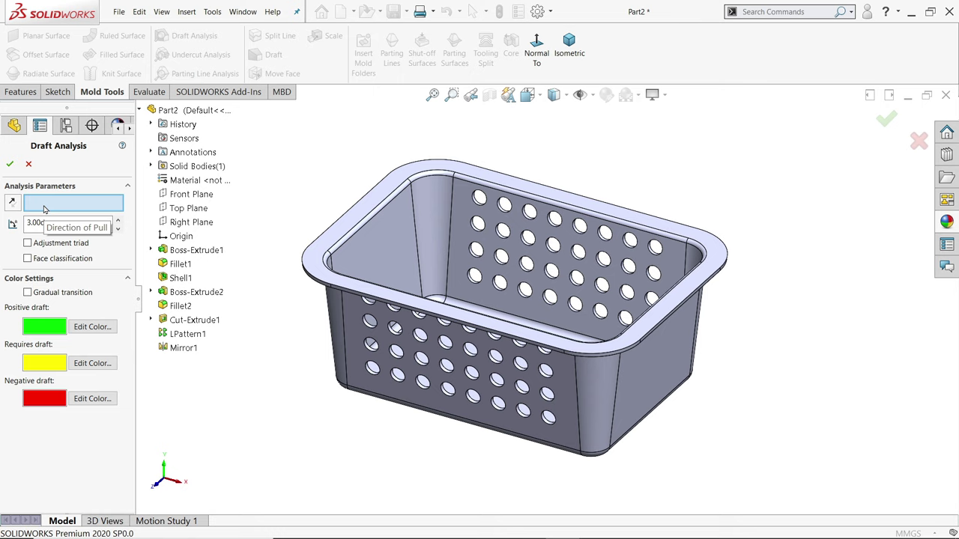
{"action": "left_click", "coordinate": [342, 223]}
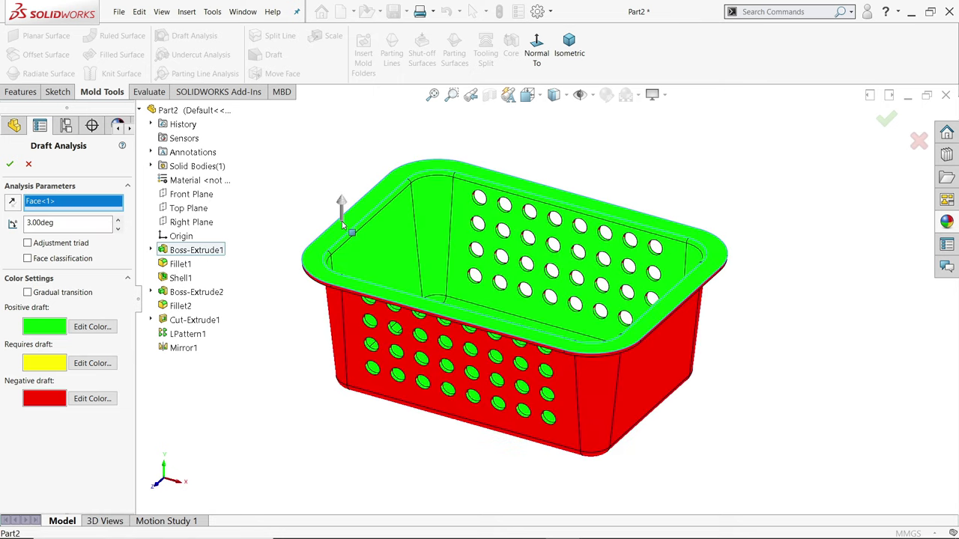
{"action": "scroll", "coordinate": [407, 299], "scroll_direction": "down", "scroll_amount": 3}
{"action": "scroll", "coordinate": [450, 310], "scroll_direction": "down", "scroll_amount": 2}
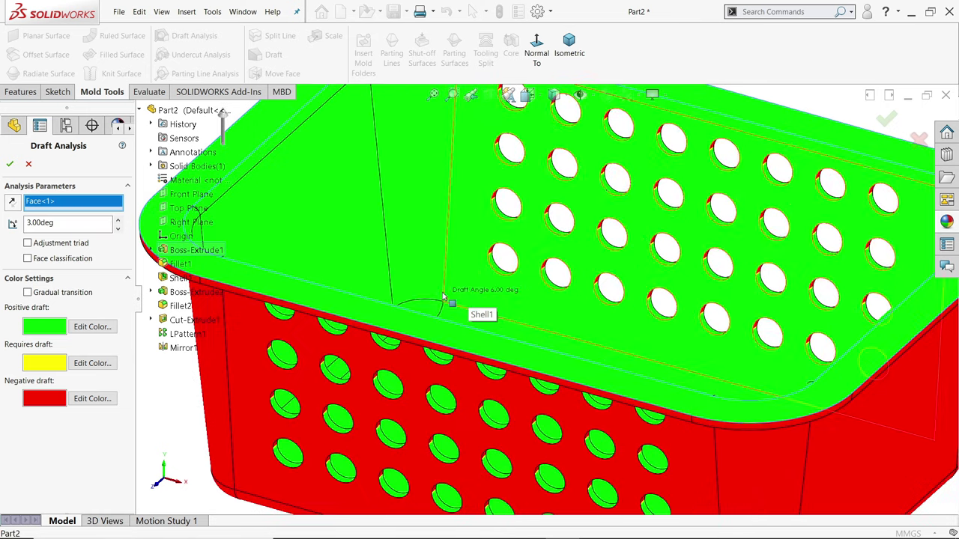
{"action": "scroll", "coordinate": [332, 305], "scroll_direction": "up", "scroll_amount": 5}
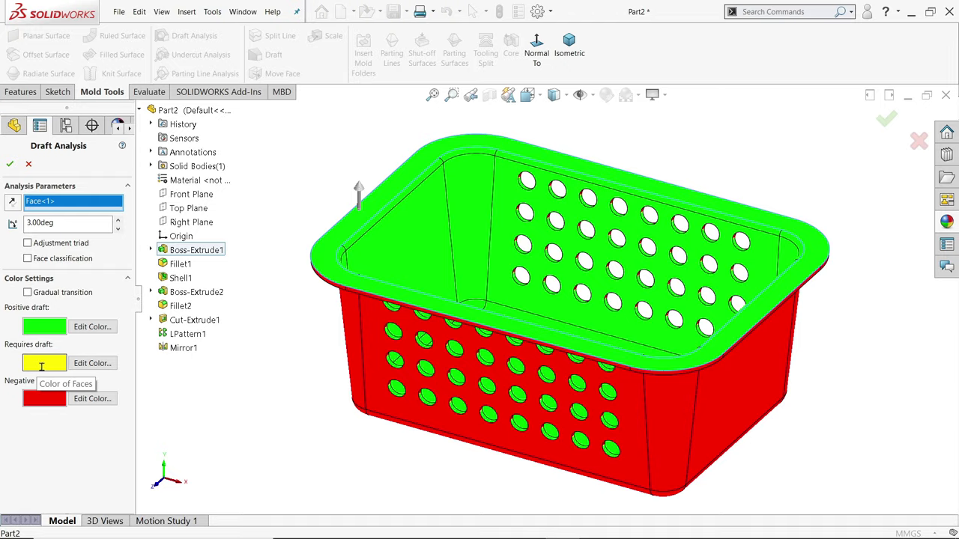
Set the draft angle to 6° and accept the green/red analysis colouring.
{"action": "mouse_move", "coordinate": [479, 300]}
{"action": "middle_mouse_down"}
{"action": "mouse_move", "coordinate": [403, 228]}
{"action": "mouse_move", "coordinate": [495, 321]}
{"action": "middle_mouse_up"}
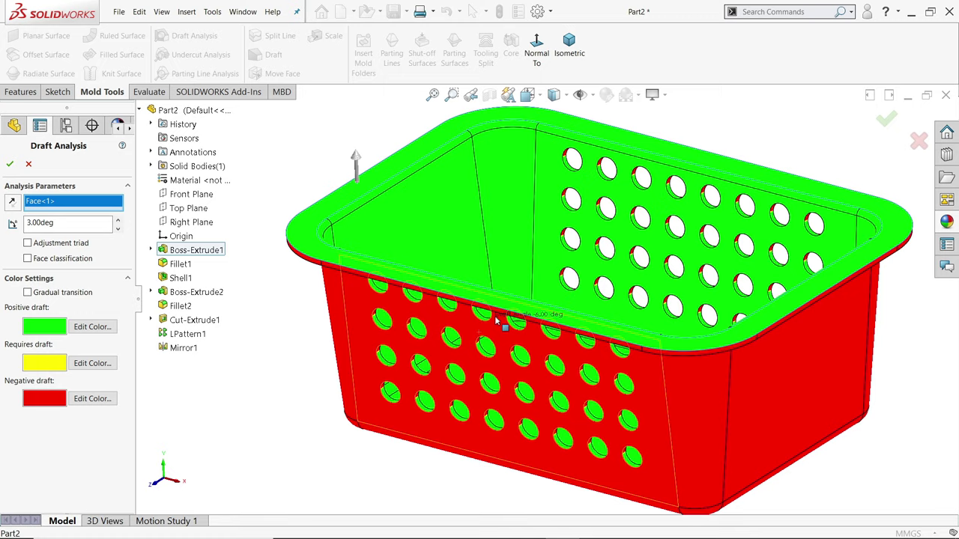
{"action": "scroll", "coordinate": [495, 321], "scroll_direction": "down", "scroll_amount": 3}
{"action": "scroll", "coordinate": [439, 342], "scroll_direction": "up", "scroll_amount": 3}
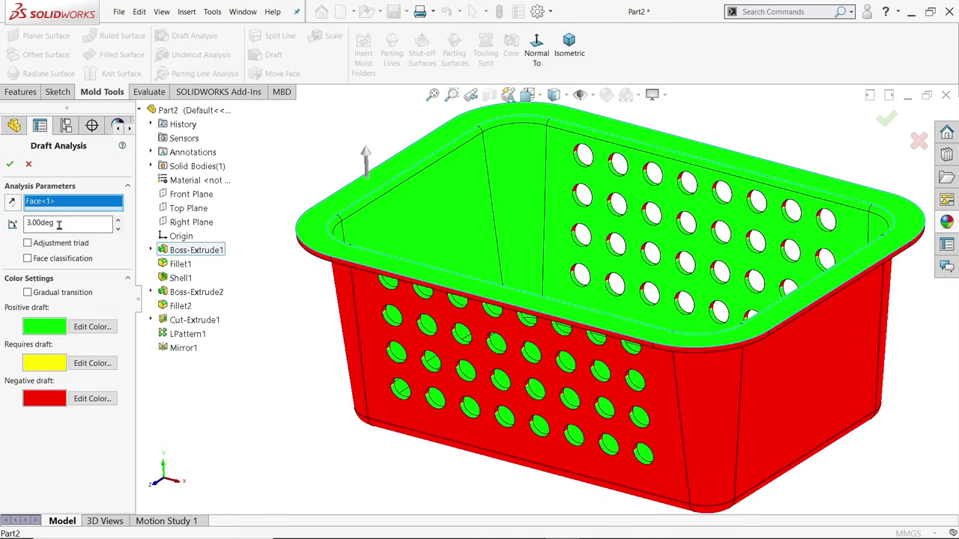
{"action": "type", "text": "6"}
{"action": "left_click", "coordinate": [10, 166]}
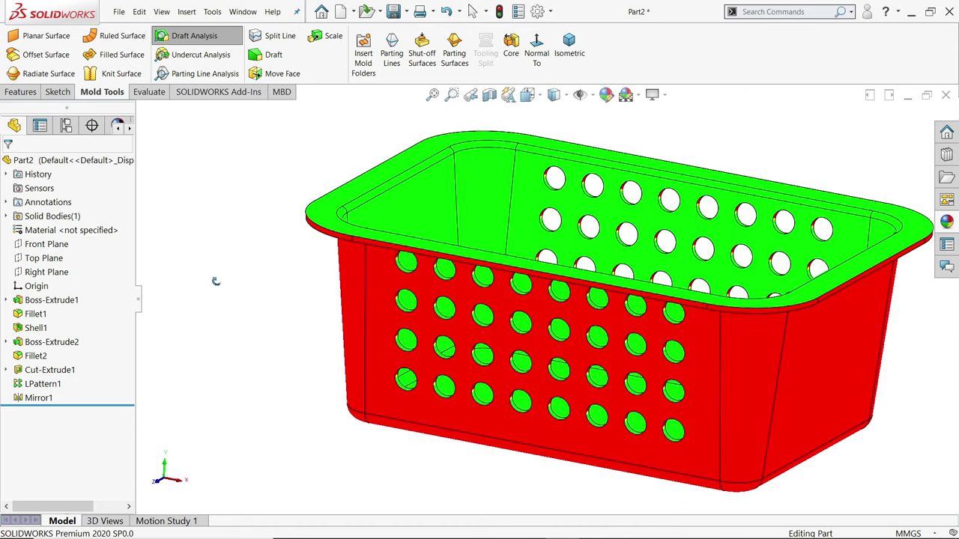
{"action": "scroll", "coordinate": [215, 307], "scroll_direction": "up", "scroll_amount": 2}
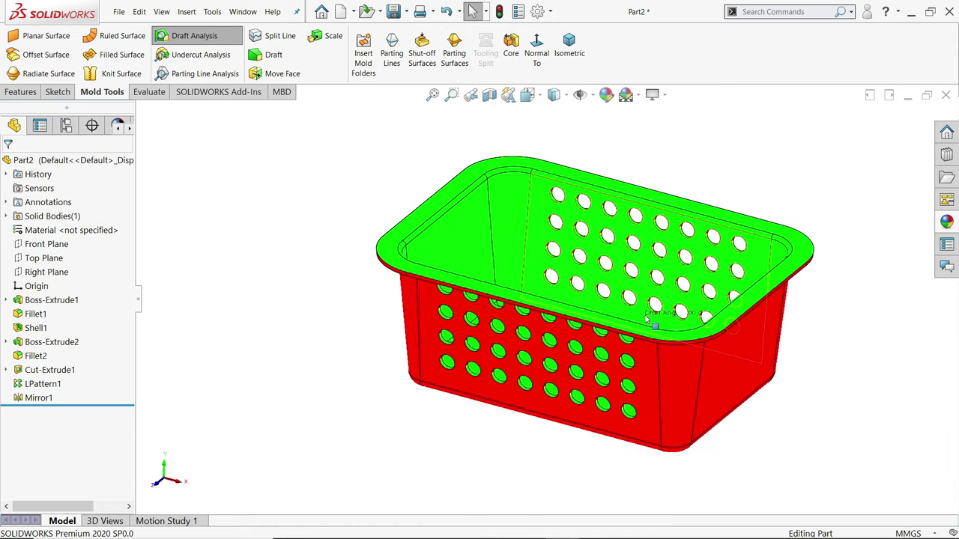
Turn off draft analysis and scale the basket uniformly by 1.02 about its centroid.
{"action": "left_click", "coordinate": [194, 35]}
{"action": "scroll", "coordinate": [568, 262], "scroll_direction": "up", "scroll_amount": 2}
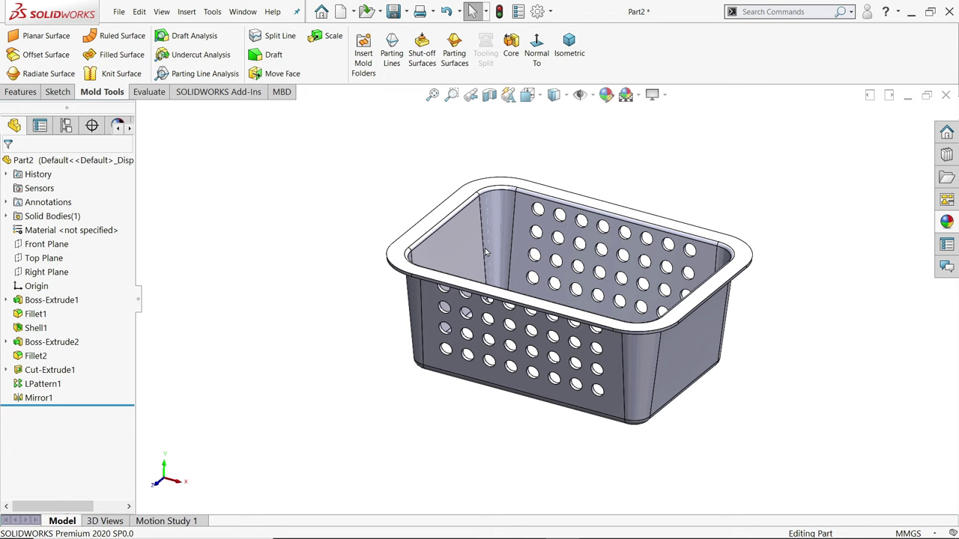
{"action": "left_click", "coordinate": [335, 36]}
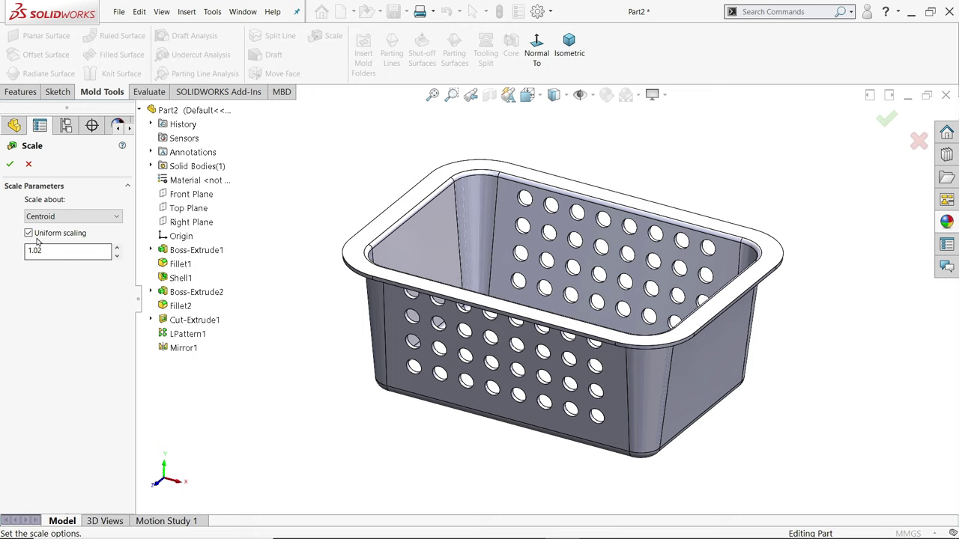
{"action": "left_click", "coordinate": [10, 164]}
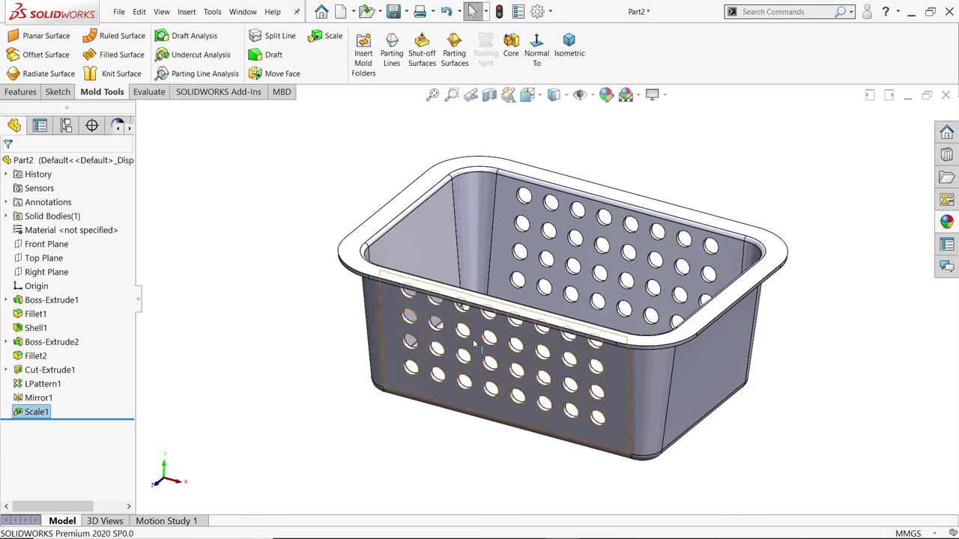
{"action": "scroll", "coordinate": [560, 337], "scroll_direction": "down", "scroll_amount": 2}
{"action": "middle_click_drag", "start_coordinate": [291, 358], "coordinate": [283, 353]}
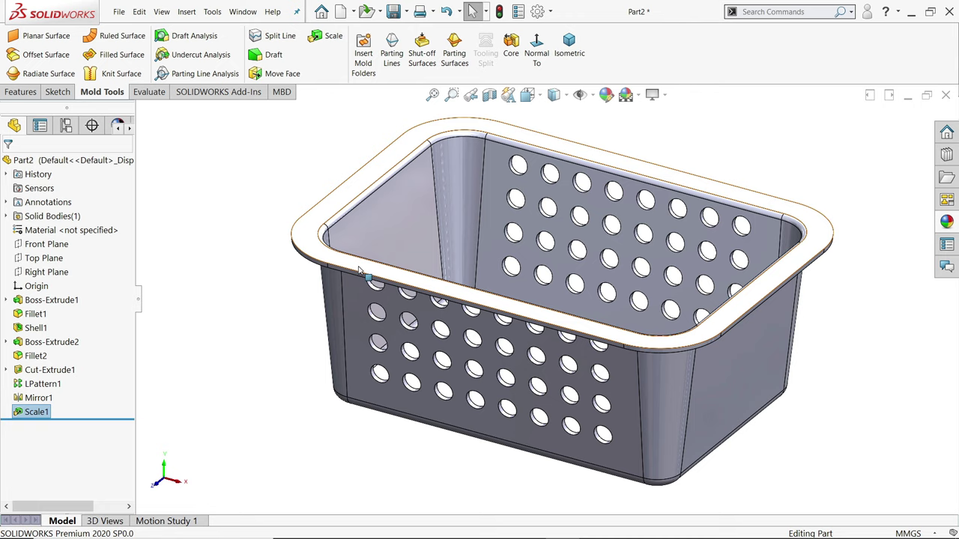
{"action": "scroll", "coordinate": [442, 281], "scroll_direction": "up", "scroll_amount": 2}
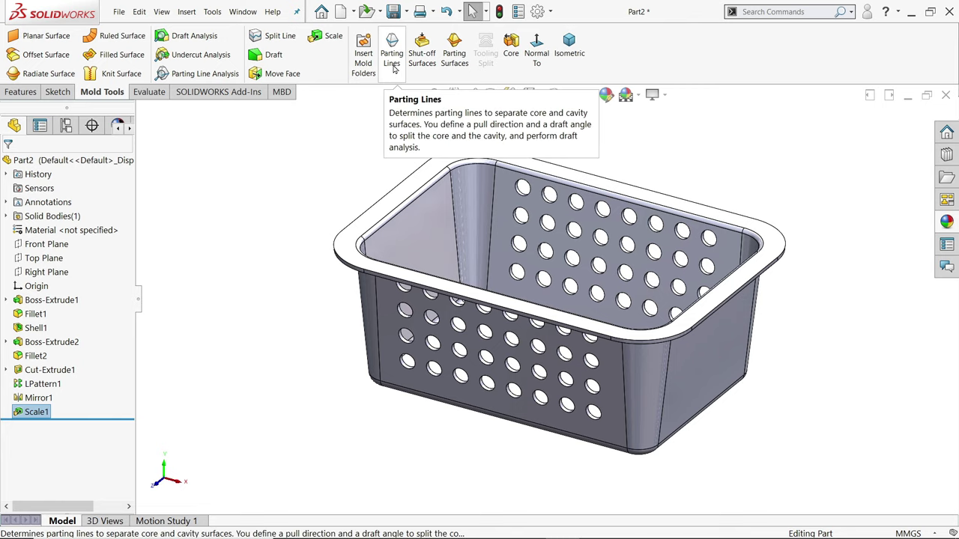
Start Parting Lines with the top flange as pull direction at 6° and run Draft Analysis.
{"action": "left_click", "coordinate": [393, 68]}
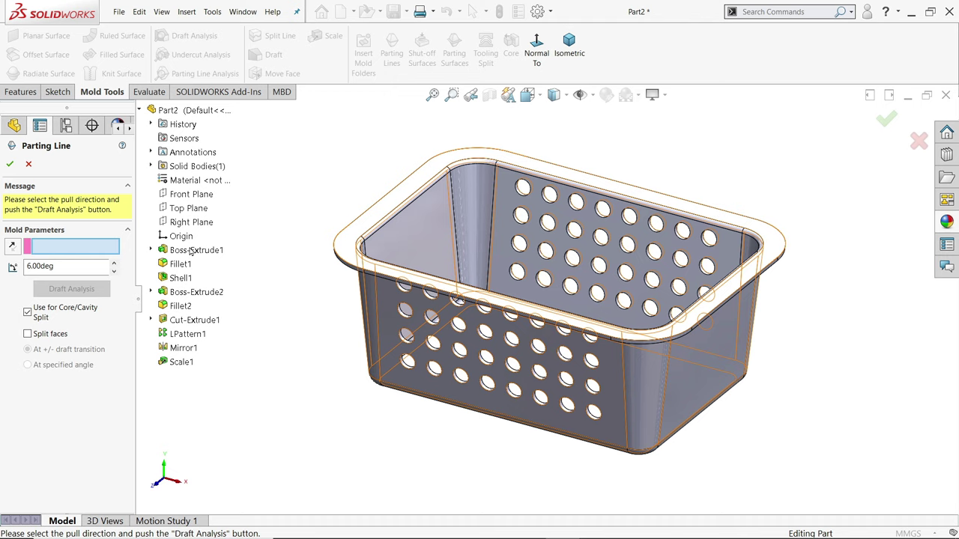
{"action": "left_click", "coordinate": [347, 241]}
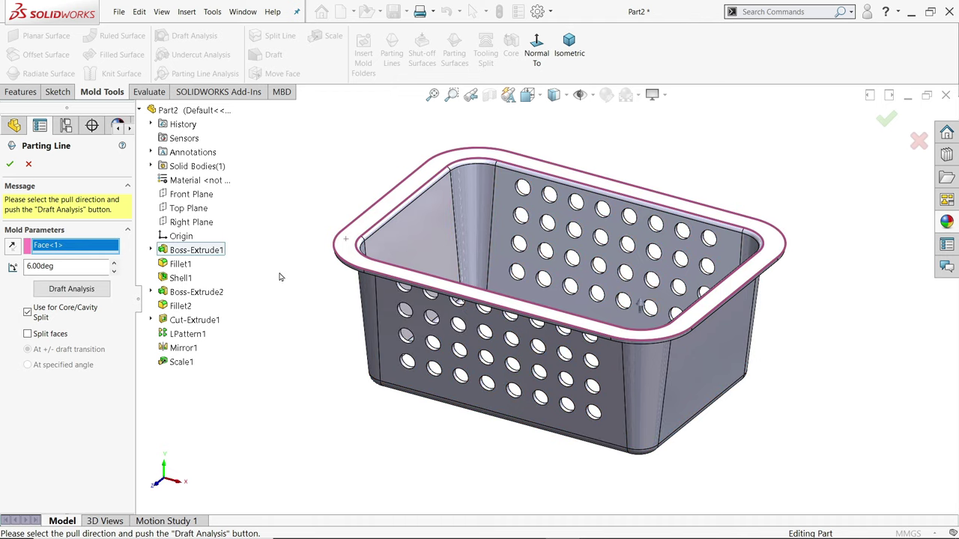
{"action": "left_click", "coordinate": [56, 291]}
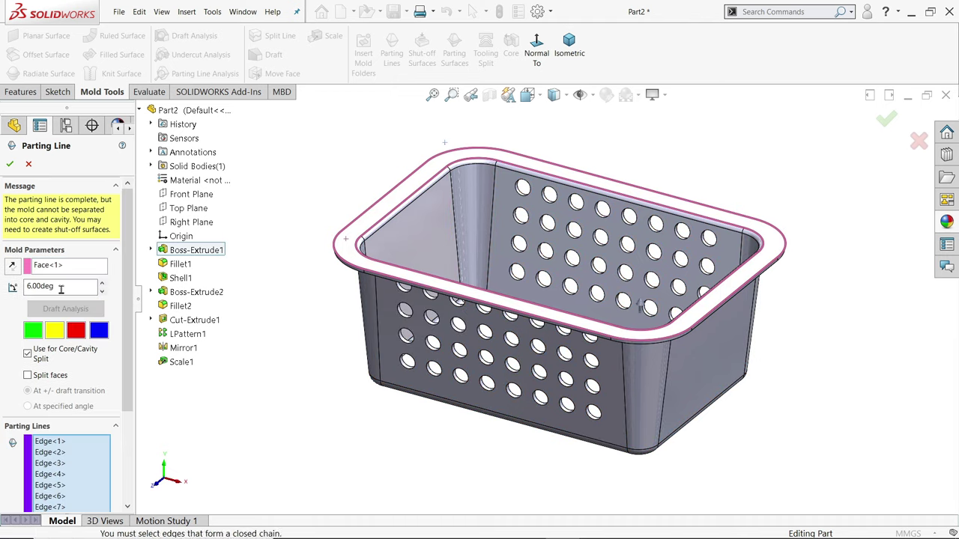
{"action": "mouse_move", "coordinate": [443, 329]}
{"action": "middle_mouse_down"}
{"action": "mouse_move", "coordinate": [424, 192]}
{"action": "mouse_move", "coordinate": [249, 383]}
{"action": "middle_mouse_up"}
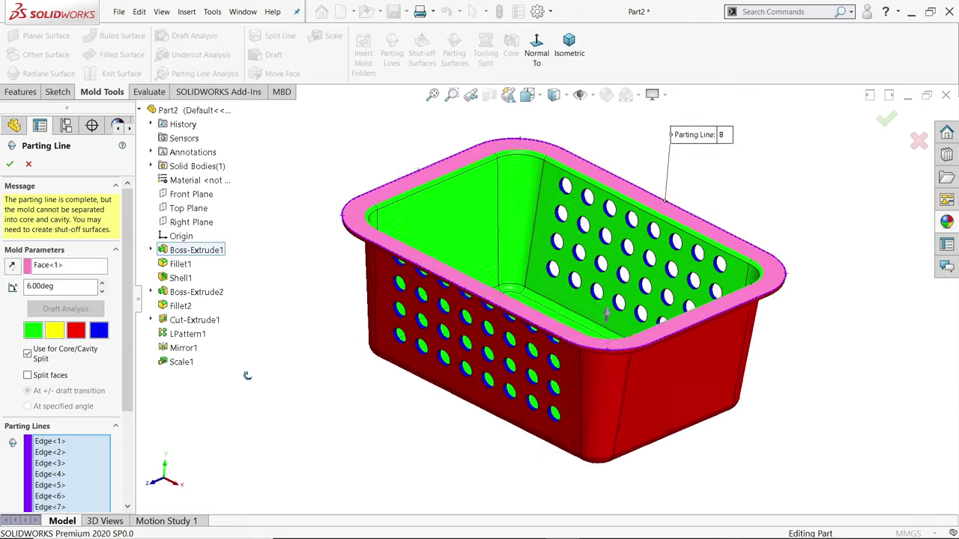
{"action": "scroll", "coordinate": [97, 367], "scroll_direction": "down", "scroll_amount": 3}
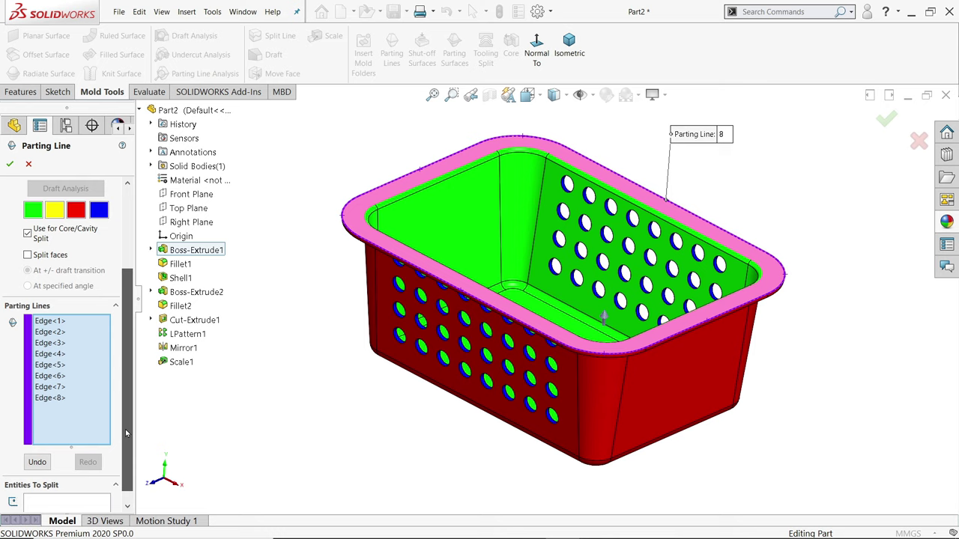
{"action": "scroll", "coordinate": [573, 323], "scroll_direction": "down", "scroll_amount": 3}
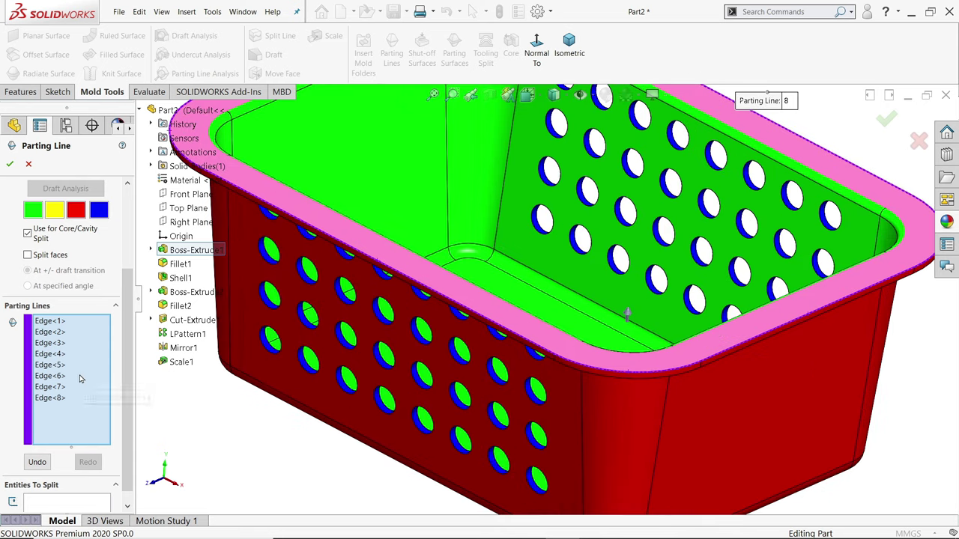
{"action": "scroll", "coordinate": [299, 397], "scroll_direction": "up", "scroll_amount": 5}
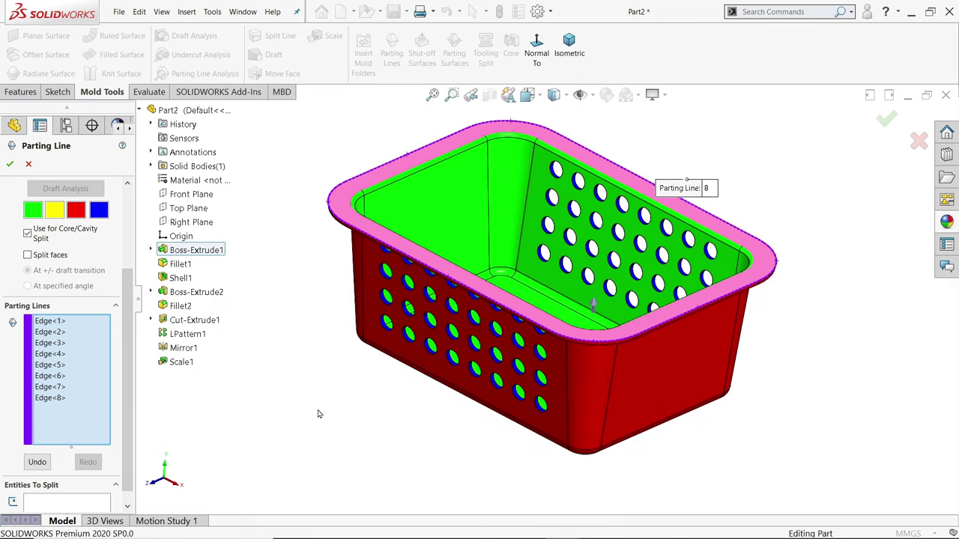
{"action": "scroll", "coordinate": [320, 406], "scroll_direction": "up", "scroll_amount": 3}
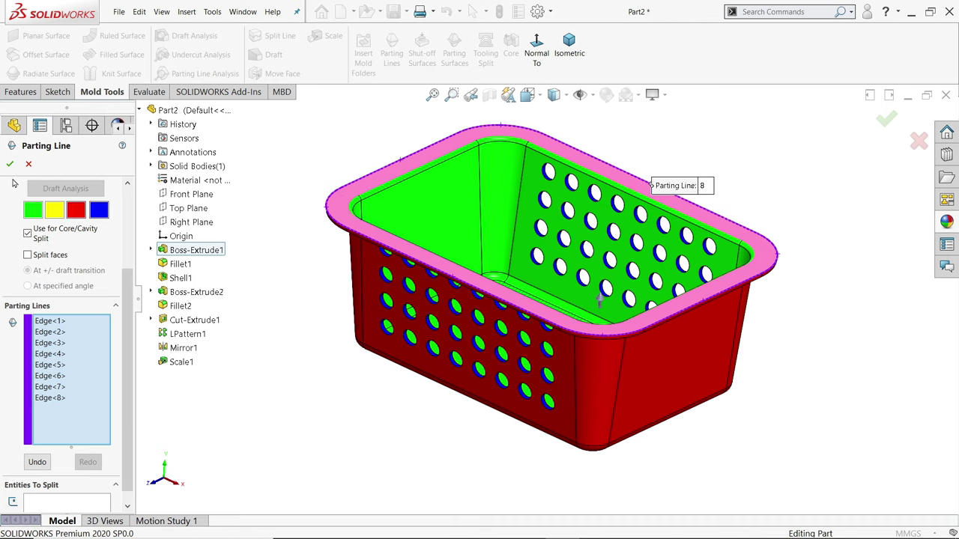
Accept Parting Line1 along the eight outer rim edges and zoom to inspect it.
{"action": "left_click", "coordinate": [9, 163]}
{"action": "scroll", "coordinate": [463, 335], "scroll_direction": "down", "scroll_amount": 5}
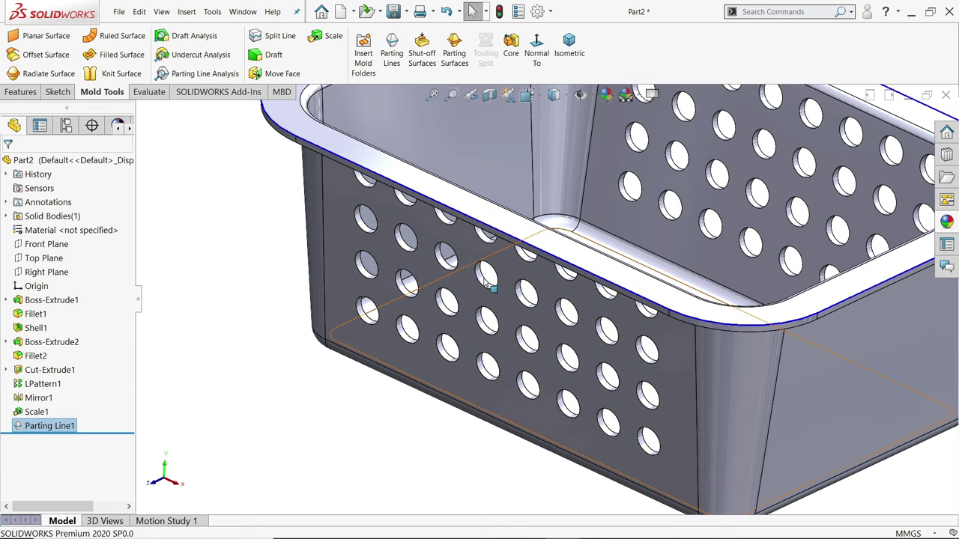
{"action": "scroll", "coordinate": [487, 283], "scroll_direction": "down", "scroll_amount": 2}
{"action": "scroll", "coordinate": [483, 292], "scroll_direction": "down", "scroll_amount": 2}
{"action": "scroll", "coordinate": [496, 293], "scroll_direction": "down", "scroll_amount": 2}
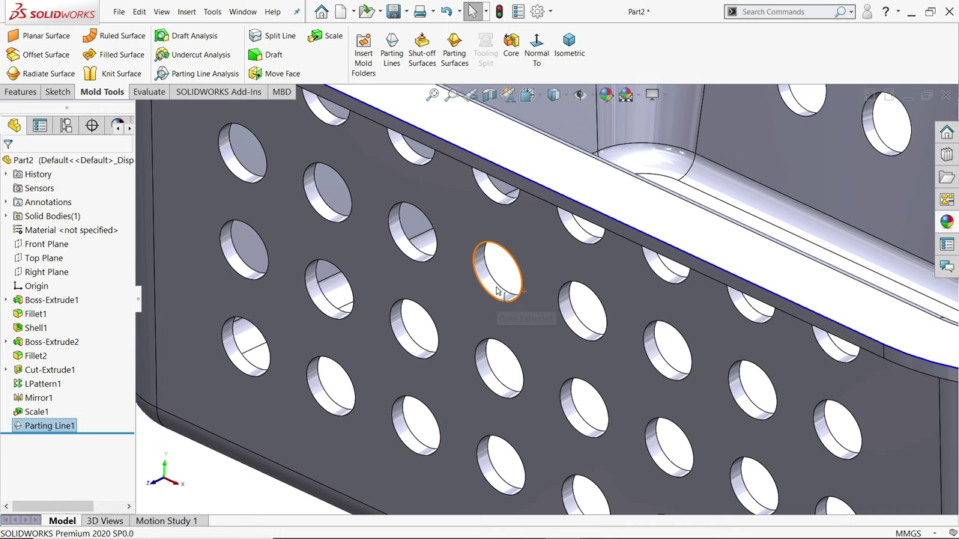
{"action": "scroll", "coordinate": [498, 290], "scroll_direction": "up", "scroll_amount": 3}
{"action": "scroll", "coordinate": [502, 288], "scroll_direction": "up", "scroll_amount": 3}
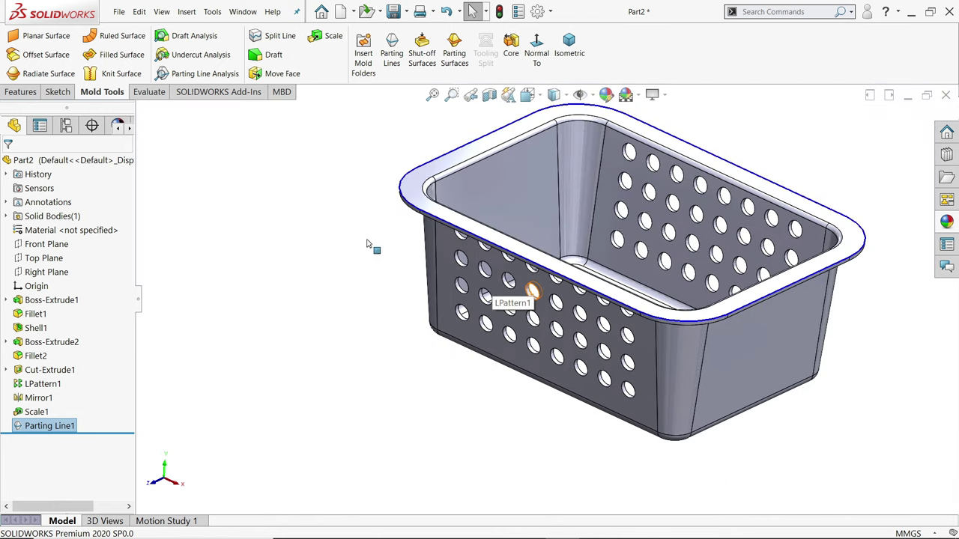
{"action": "scroll", "coordinate": [570, 232], "scroll_direction": "down", "scroll_amount": 2}
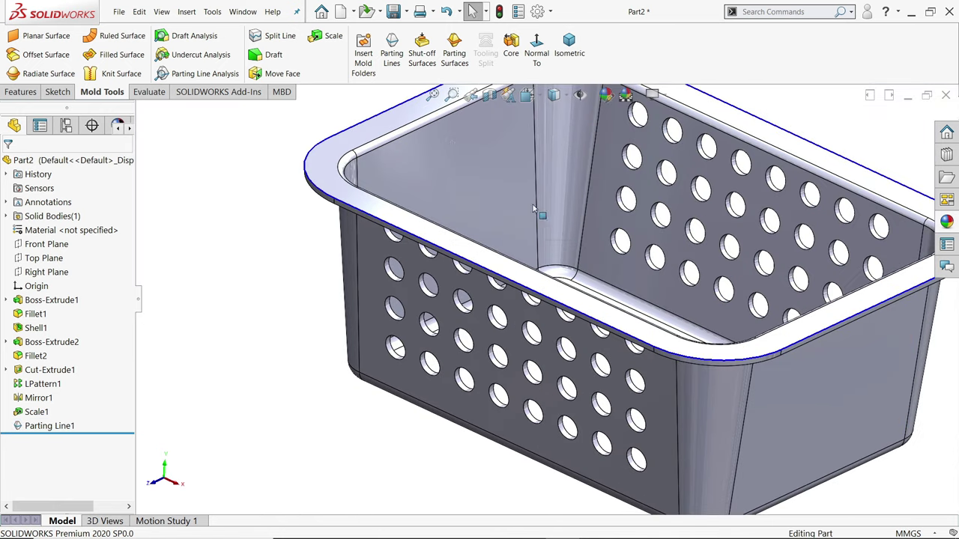
Start Shut-off Surfaces and clear the redundant loops from the Edges list.
{"action": "left_click", "coordinate": [421, 57]}
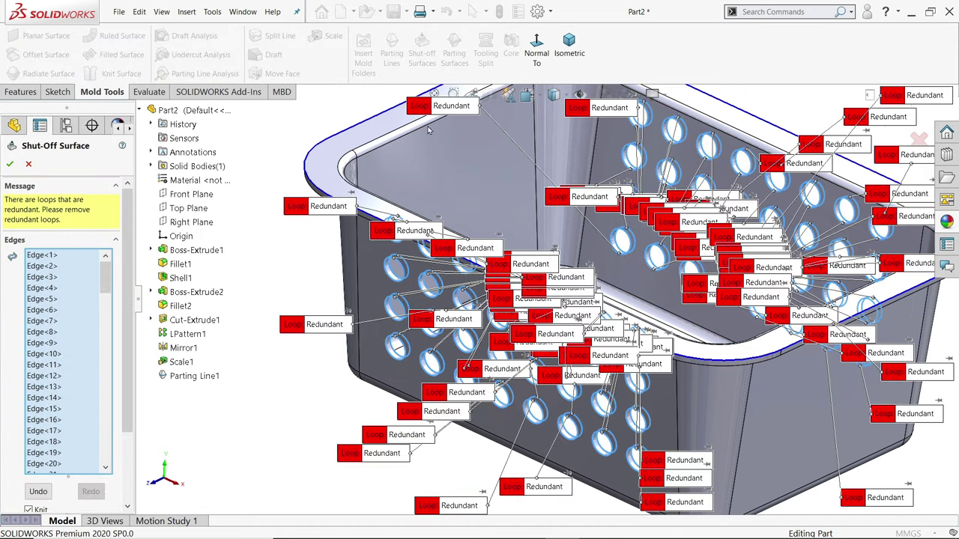
{"action": "scroll", "coordinate": [461, 262], "scroll_direction": "up", "scroll_amount": 2}
{"action": "scroll", "coordinate": [509, 307], "scroll_direction": "down", "scroll_amount": 2}
{"action": "scroll", "coordinate": [525, 322], "scroll_direction": "down", "scroll_amount": 1}
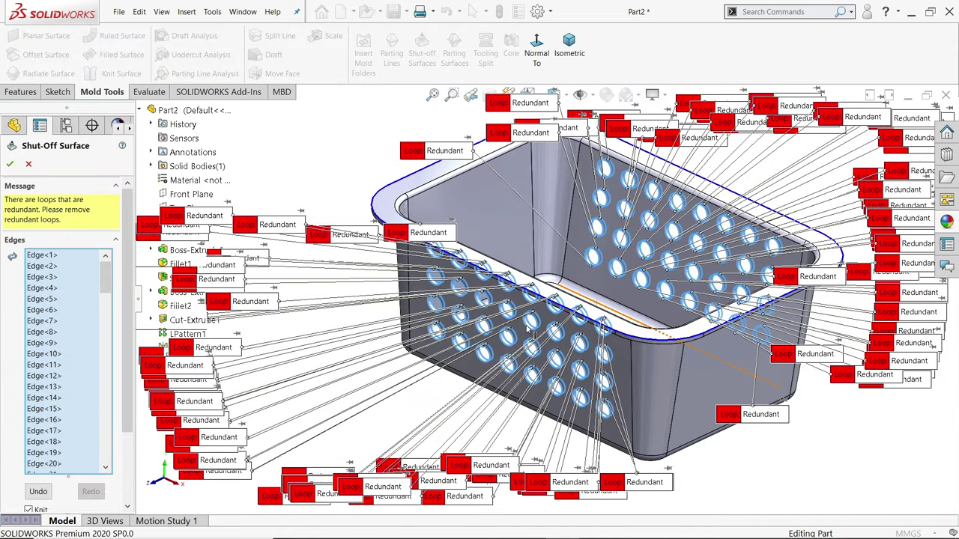
{"action": "scroll", "coordinate": [533, 330], "scroll_direction": "down", "scroll_amount": 1}
{"action": "scroll", "coordinate": [534, 330], "scroll_direction": "down", "scroll_amount": 1}
{"action": "scroll", "coordinate": [538, 325], "scroll_direction": "down", "scroll_amount": 1}
{"action": "scroll", "coordinate": [543, 320], "scroll_direction": "down", "scroll_amount": 1}
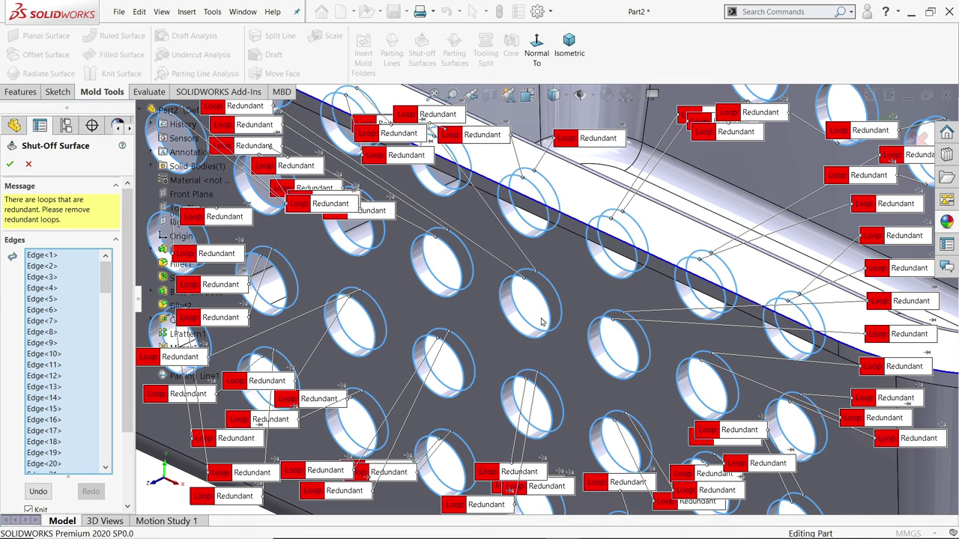
{"action": "right_click", "coordinate": [75, 321]}
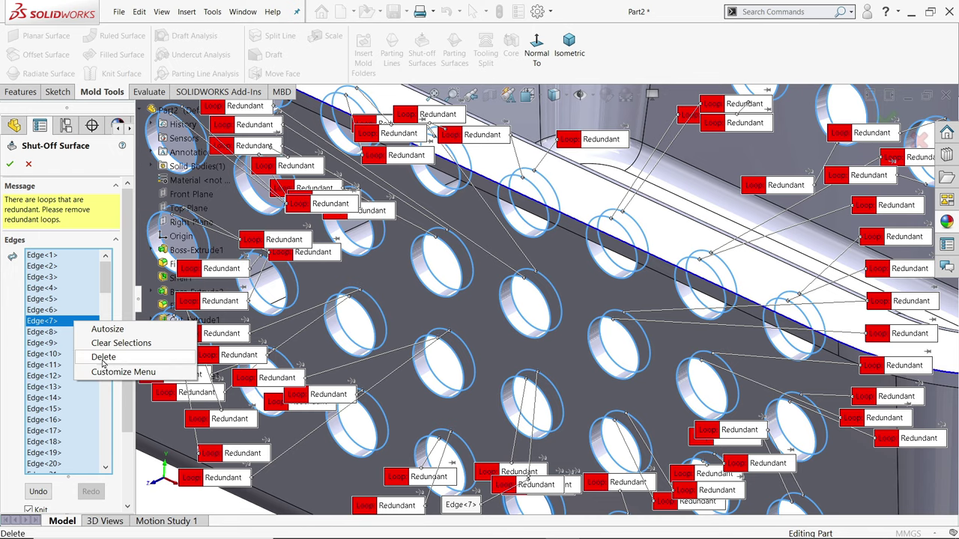
{"action": "left_click", "coordinate": [93, 344]}
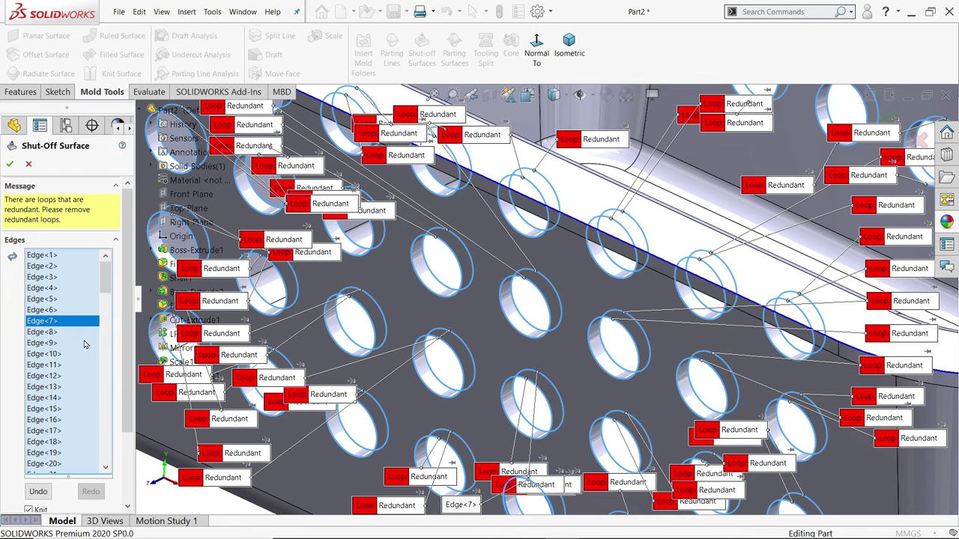
Fit the basket in view and pick the first seven hole edges as shut-off loops.
{"action": "key", "text": "f"}
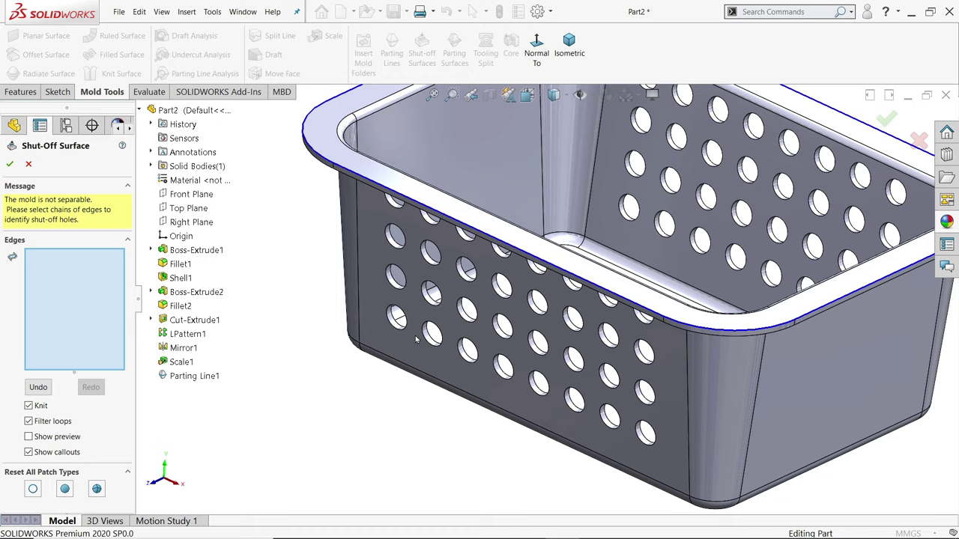
{"action": "scroll", "coordinate": [542, 321], "scroll_direction": "down", "scroll_amount": 5}
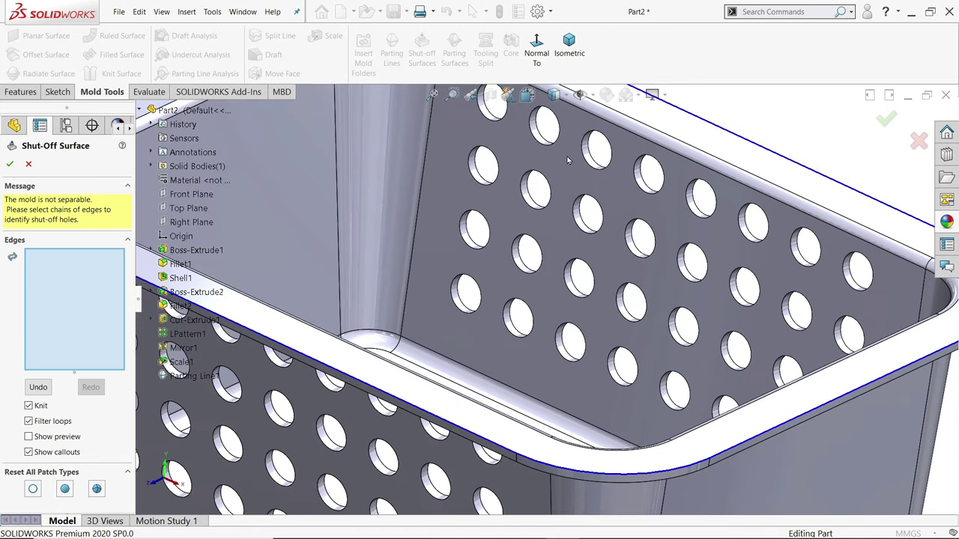
{"action": "left_click", "coordinate": [498, 121]}
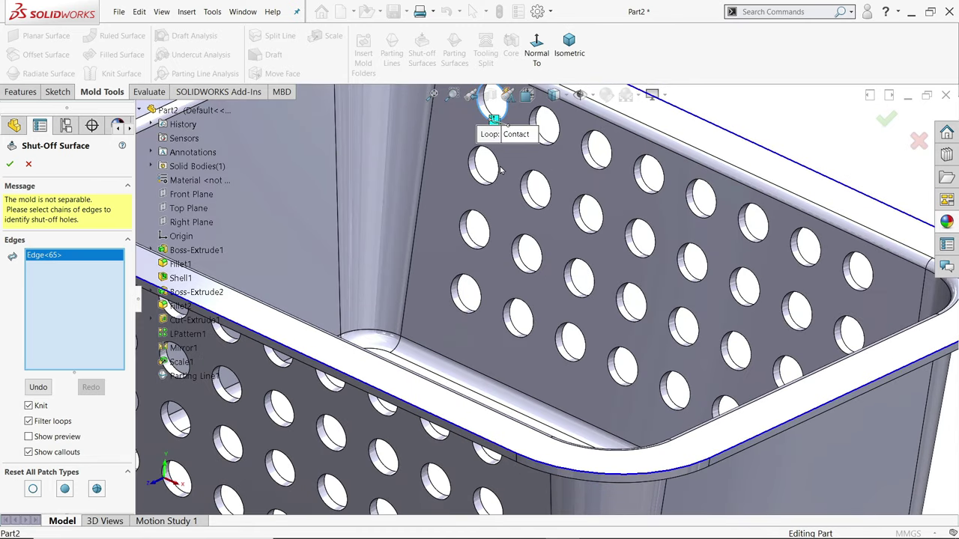
{"action": "left_click", "coordinate": [499, 174]}
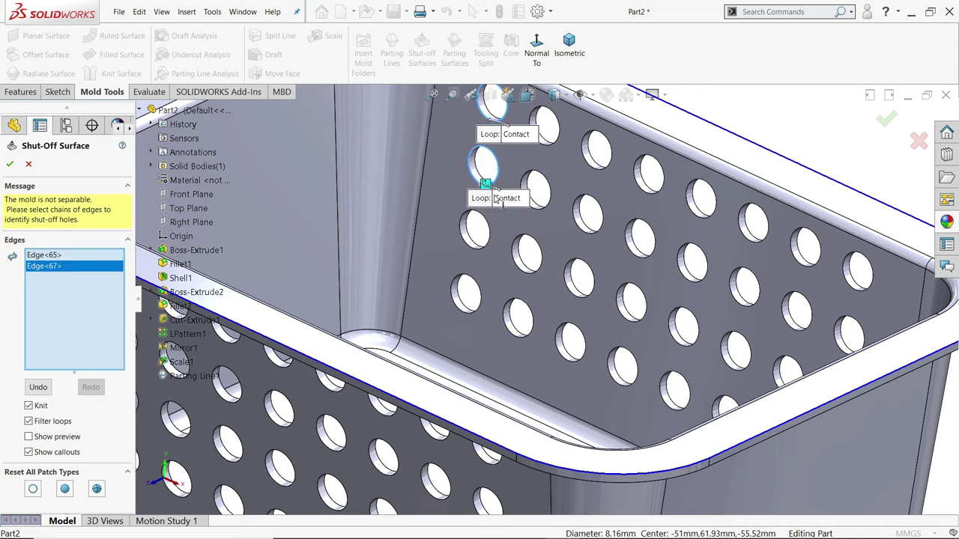
{"action": "left_click", "coordinate": [491, 241]}
{"action": "left_click", "coordinate": [480, 292]}
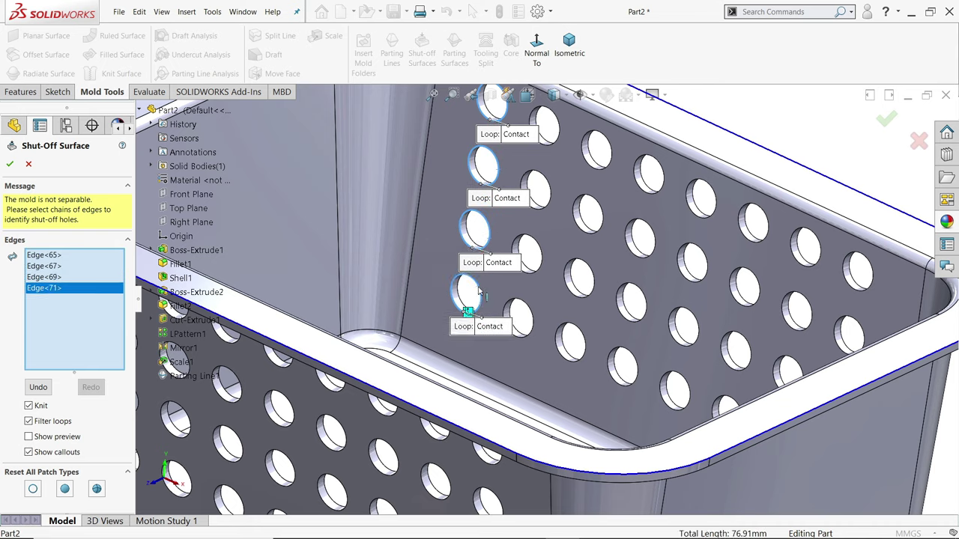
{"action": "left_click", "coordinate": [540, 273]}
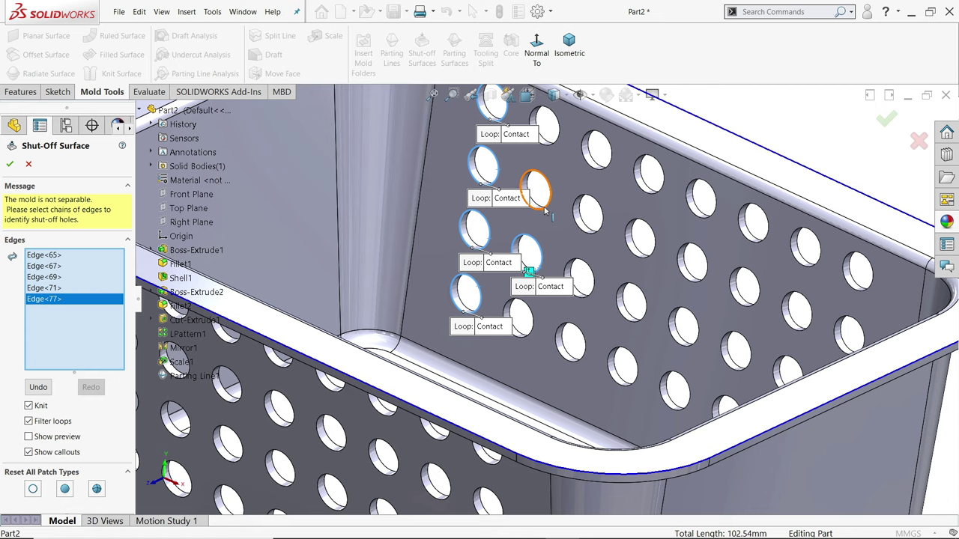
{"action": "left_click", "coordinate": [545, 211]}
{"action": "left_click", "coordinate": [555, 147]}
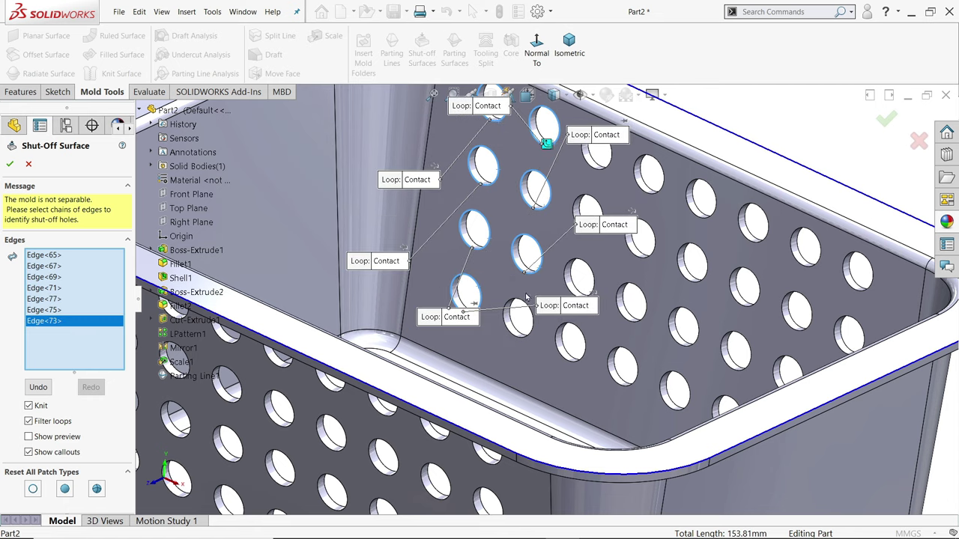
Pick the remaining hole edges until the mold is separable, then accept the shut-off patches.
{"action": "left_click", "coordinate": [535, 321]}
{"action": "left_click", "coordinate": [558, 342]}
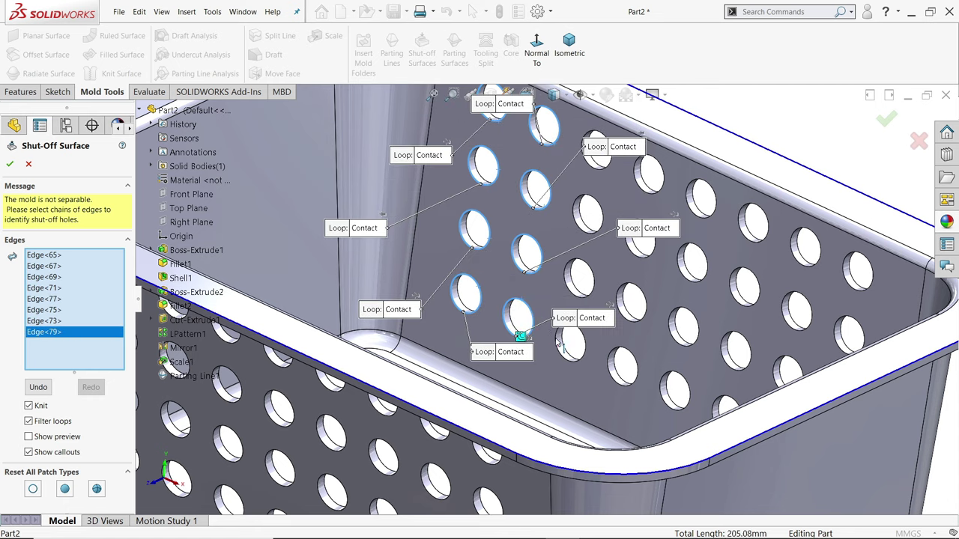
{"action": "left_click", "coordinate": [574, 282]}
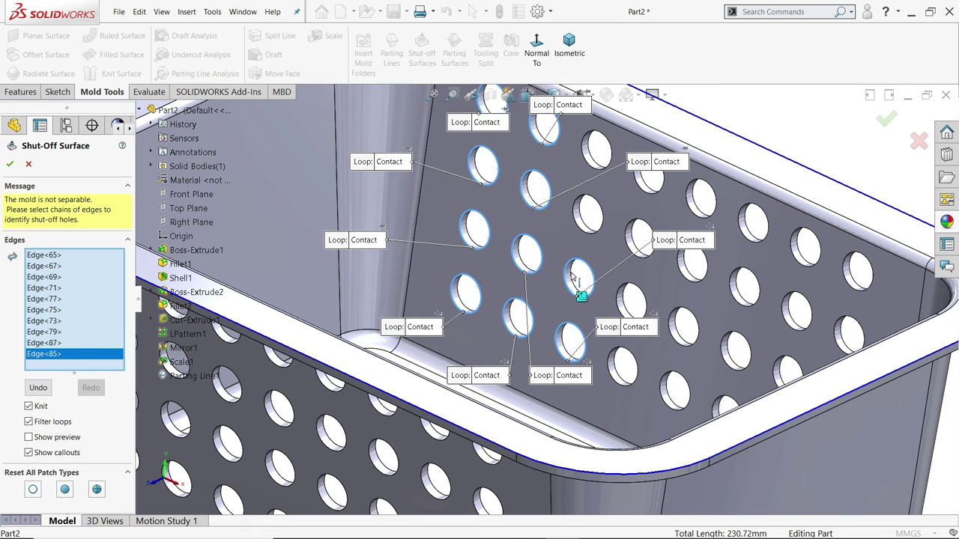
{"action": "left_click", "coordinate": [589, 225]}
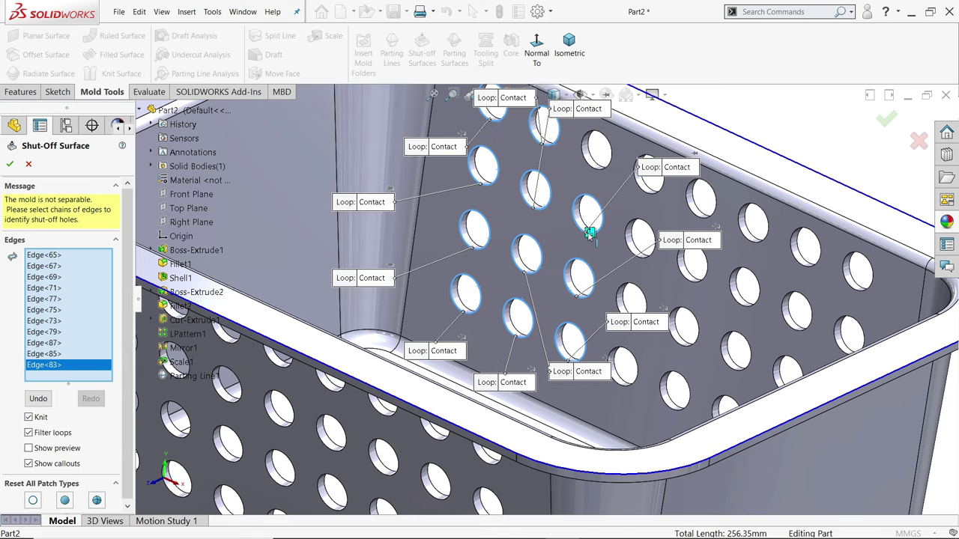
{"action": "left_click", "coordinate": [596, 166]}
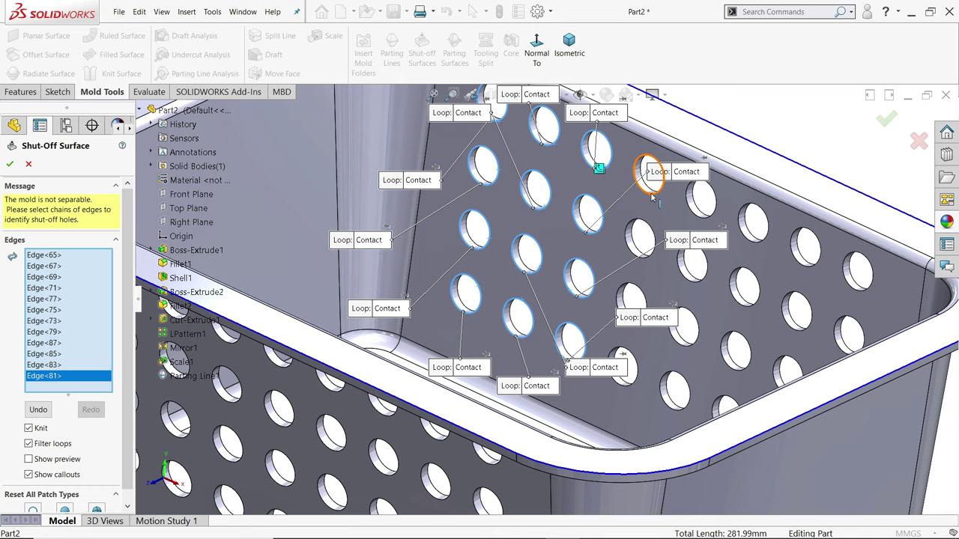
{"action": "left_click", "coordinate": [652, 196]}
{"action": "left_click", "coordinate": [435, 382]}
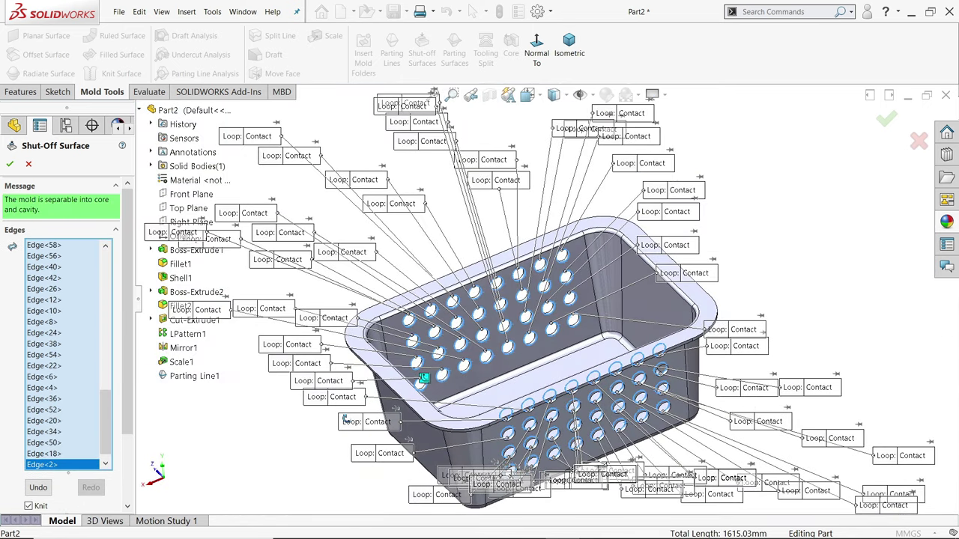
{"action": "middle_click_drag", "start_coordinate": [347, 432], "coordinate": [351, 426]}
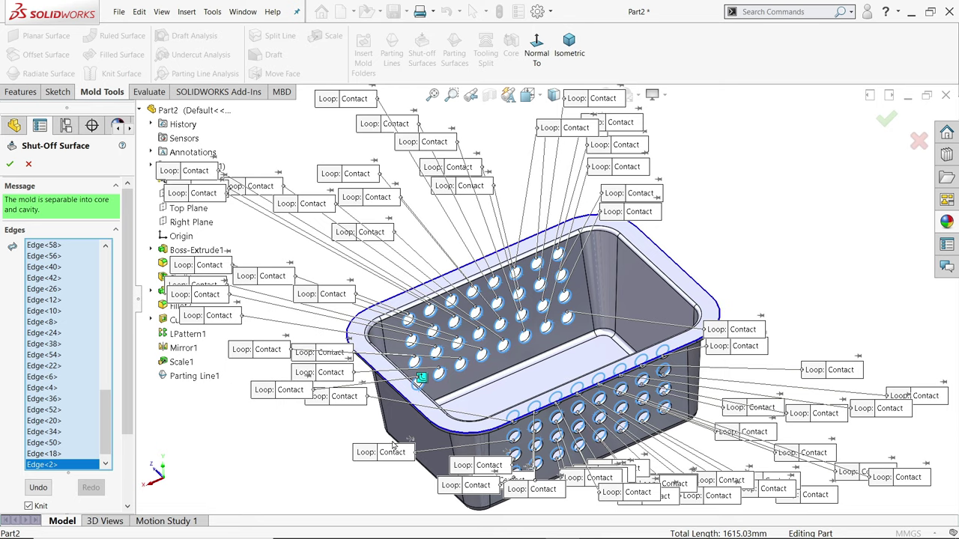
{"action": "scroll", "coordinate": [412, 390], "scroll_direction": "down", "scroll_amount": 2}
{"action": "scroll", "coordinate": [427, 322], "scroll_direction": "down", "scroll_amount": 5}
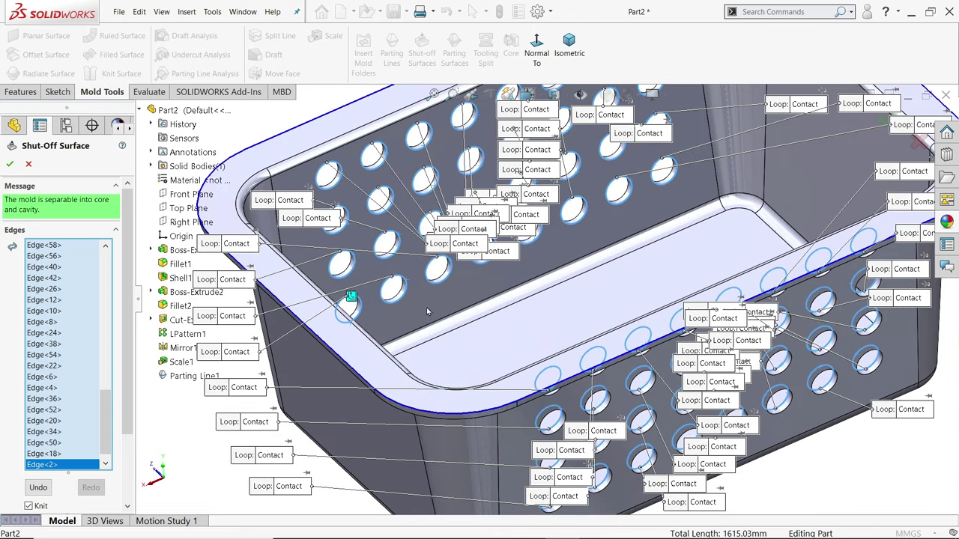
{"action": "left_click", "coordinate": [9, 164]}
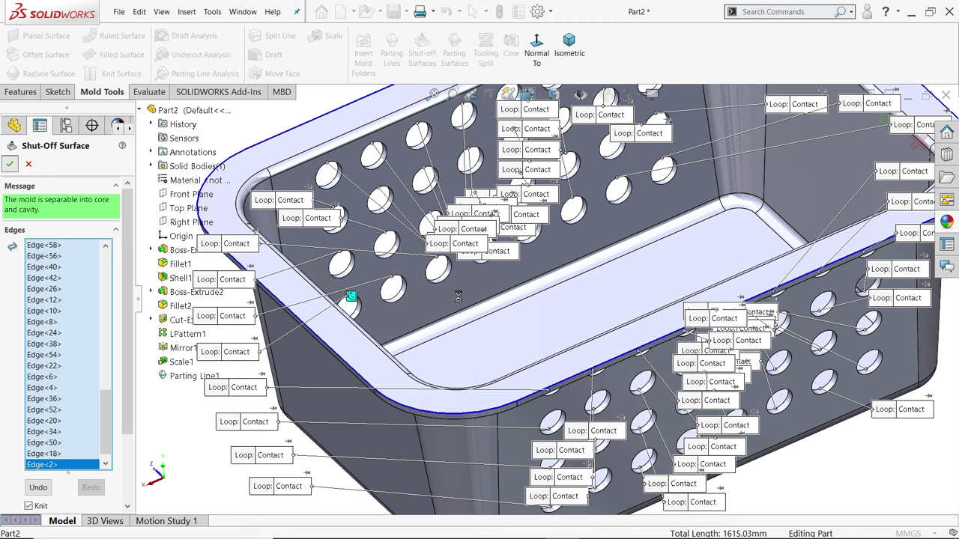
Zoom and orbit to inspect the patched holes on the basket's sides and bottom.
{"action": "scroll", "coordinate": [475, 307], "scroll_direction": "up", "scroll_amount": 3}
{"action": "scroll", "coordinate": [473, 321], "scroll_direction": "up", "scroll_amount": 3}
{"action": "scroll", "coordinate": [522, 320], "scroll_direction": "up", "scroll_amount": 2}
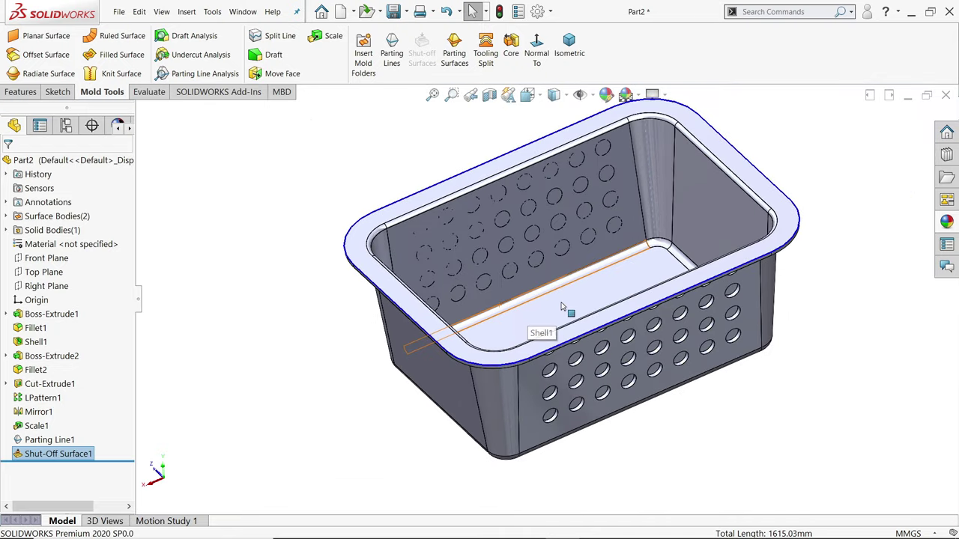
{"action": "scroll", "coordinate": [553, 320], "scroll_direction": "up", "scroll_amount": 2}
{"action": "scroll", "coordinate": [570, 269], "scroll_direction": "down", "scroll_amount": 2}
{"action": "scroll", "coordinate": [552, 285], "scroll_direction": "down", "scroll_amount": 2}
{"action": "scroll", "coordinate": [529, 267], "scroll_direction": "down", "scroll_amount": 2}
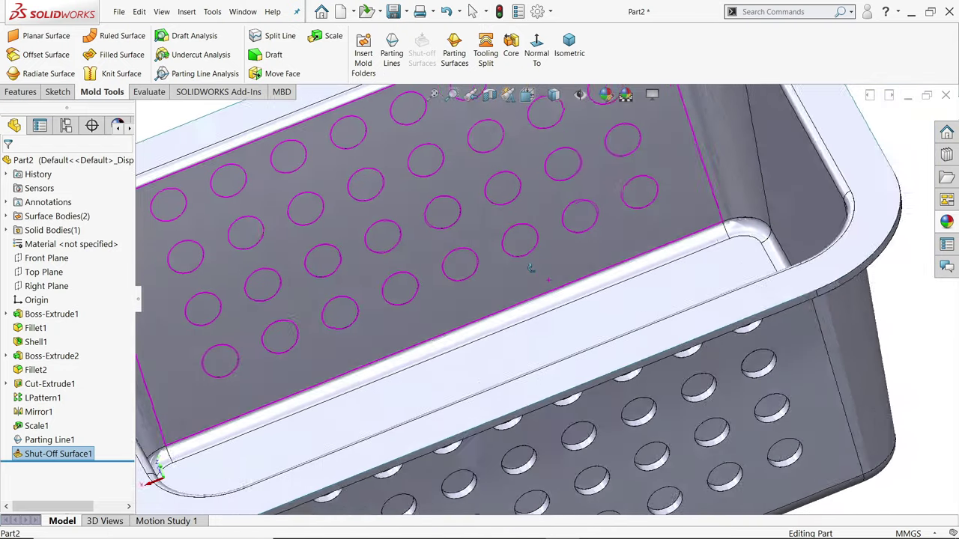
{"action": "scroll", "coordinate": [571, 289], "scroll_direction": "down", "scroll_amount": 1}
{"action": "scroll", "coordinate": [606, 328], "scroll_direction": "up", "scroll_amount": 5}
{"action": "mouse_move", "coordinate": [605, 328]}
{"action": "middle_mouse_down"}
{"action": "mouse_move", "coordinate": [645, 405]}
{"action": "mouse_move", "coordinate": [507, 189]}
{"action": "middle_mouse_up"}
{"action": "scroll", "coordinate": [646, 419], "scroll_direction": "down", "scroll_amount": 4}
{"action": "scroll", "coordinate": [633, 406], "scroll_direction": "down", "scroll_amount": 1}
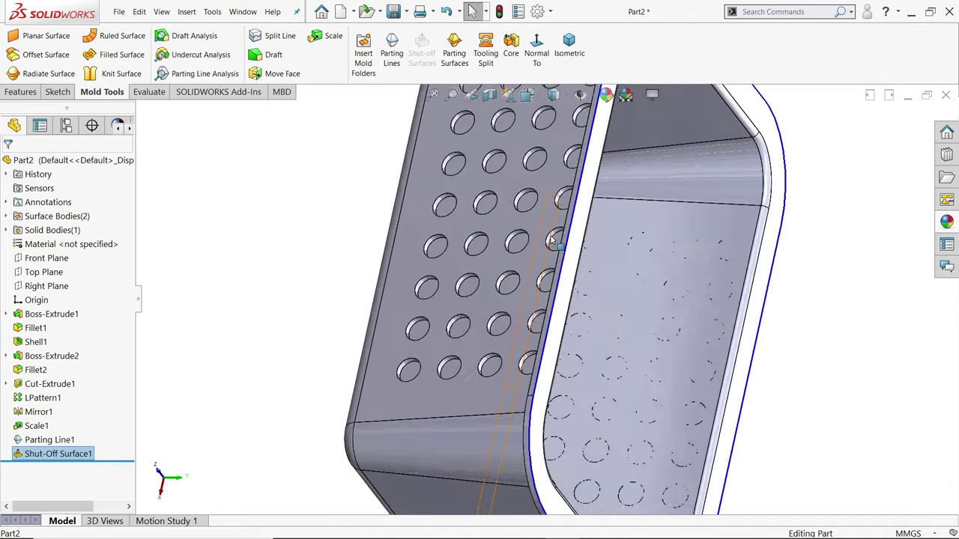
{"action": "scroll", "coordinate": [485, 221], "scroll_direction": "up", "scroll_amount": 5}
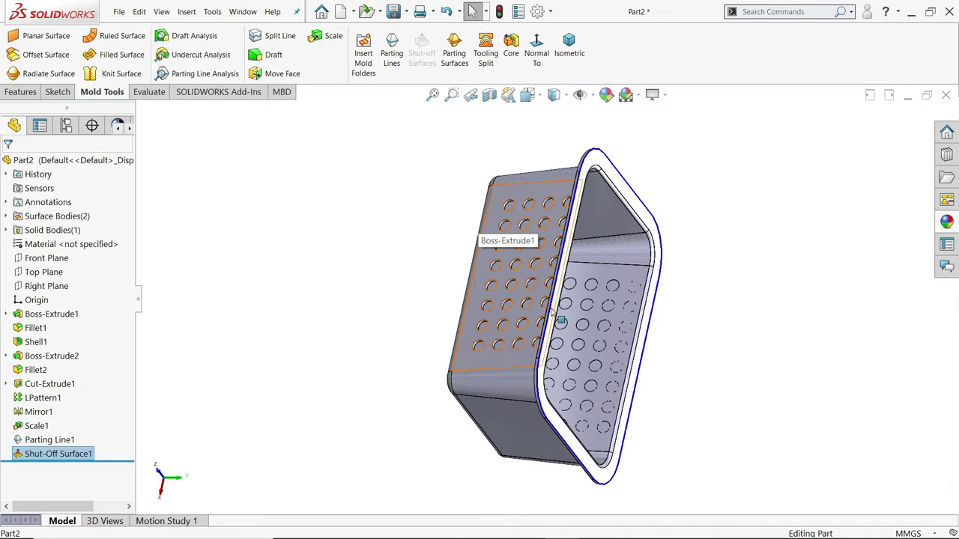
{"action": "mouse_move", "coordinate": [509, 236]}
{"action": "middle_mouse_down"}
{"action": "mouse_move", "coordinate": [461, 153]}
{"action": "mouse_move", "coordinate": [640, 281]}
{"action": "middle_mouse_up"}
{"action": "scroll", "coordinate": [589, 317], "scroll_direction": "down", "scroll_amount": 3}
{"action": "scroll", "coordinate": [377, 320], "scroll_direction": "down", "scroll_amount": 2}
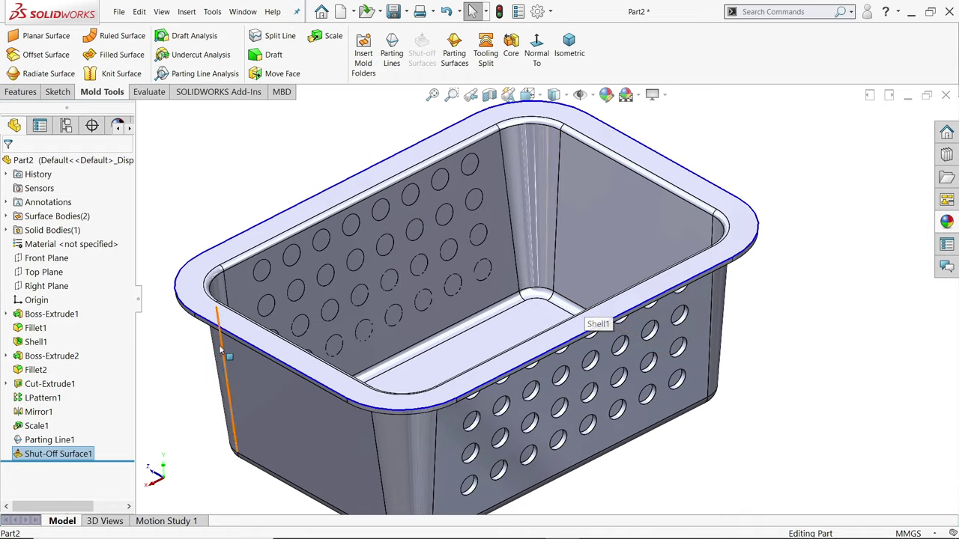
Create Parting Surface1 extending 160 mm perpendicular to pull from the basket's rim.
{"action": "left_click", "coordinate": [454, 58]}
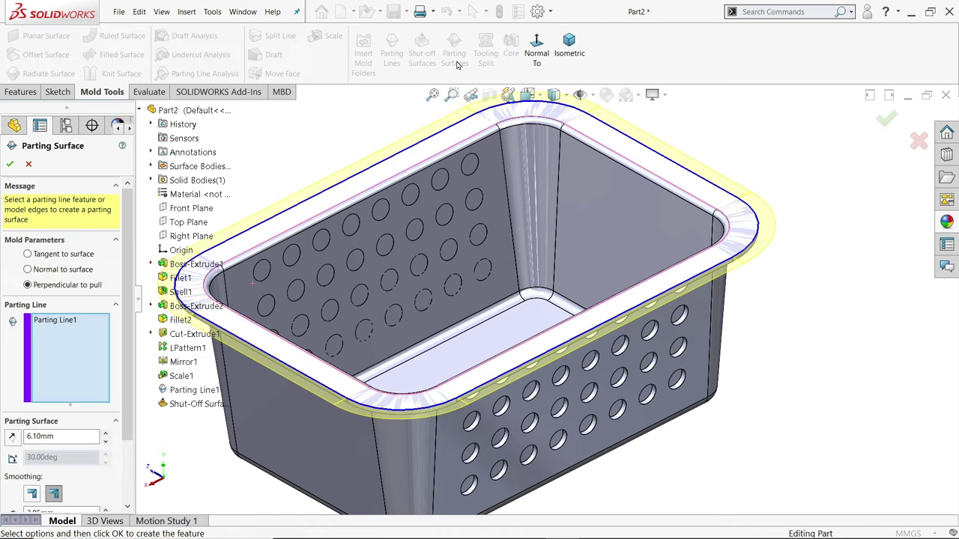
{"action": "middle_click_drag", "start_coordinate": [454, 269], "coordinate": [522, 262], "text": "ctrl"}
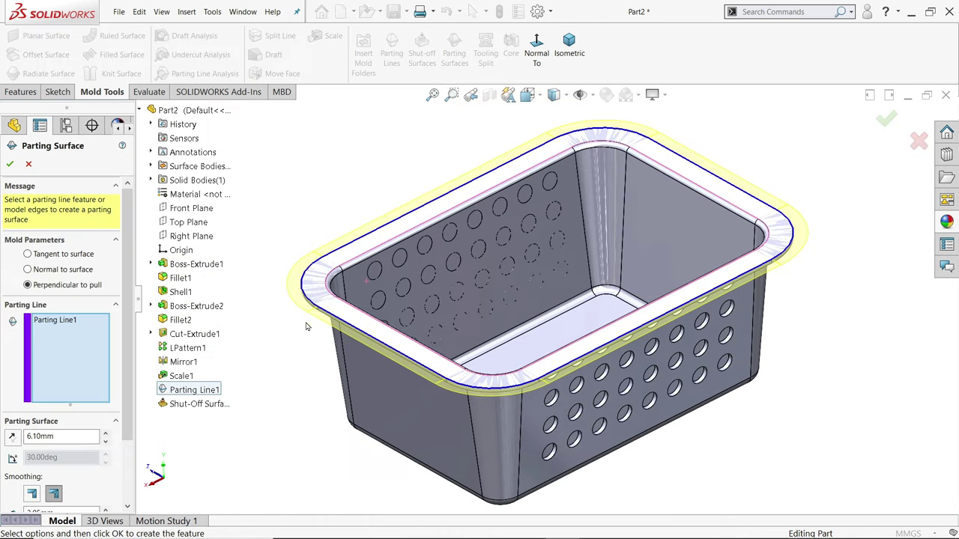
{"action": "scroll", "coordinate": [63, 388], "scroll_direction": "down", "scroll_amount": 3}
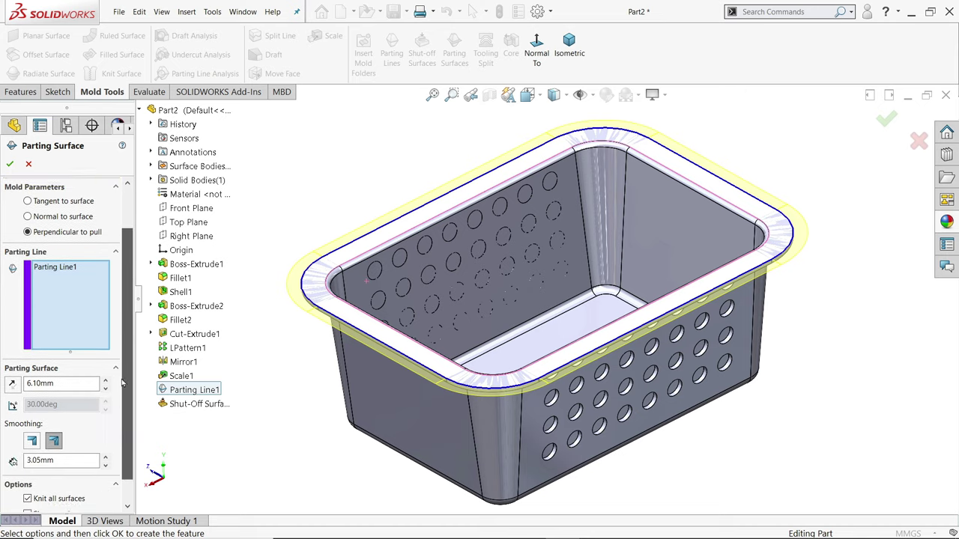
{"action": "double_click", "coordinate": [41, 370]}
{"action": "type", "text": "1"}
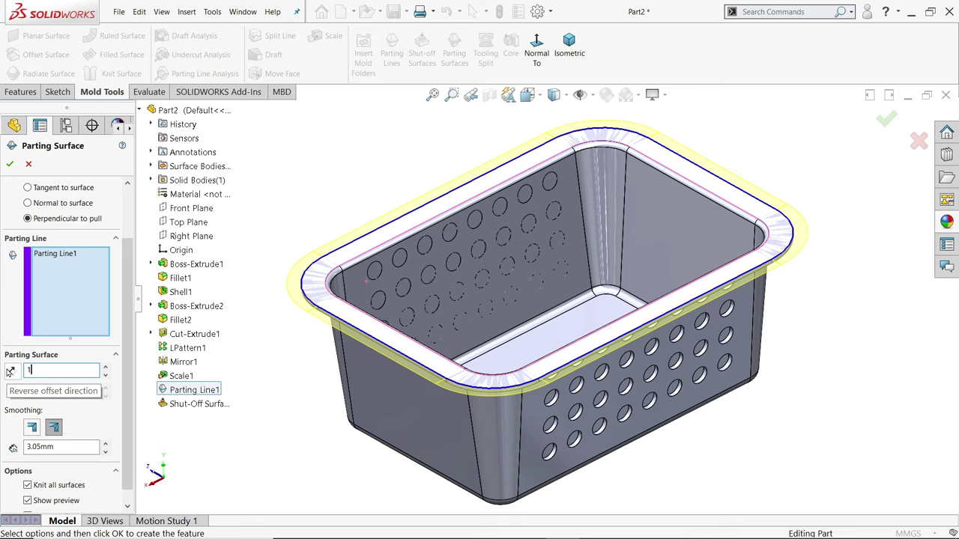
{"action": "type", "text": "60"}
{"action": "key", "text": "Return"}
{"action": "scroll", "coordinate": [566, 300], "scroll_direction": "up", "scroll_amount": 3}
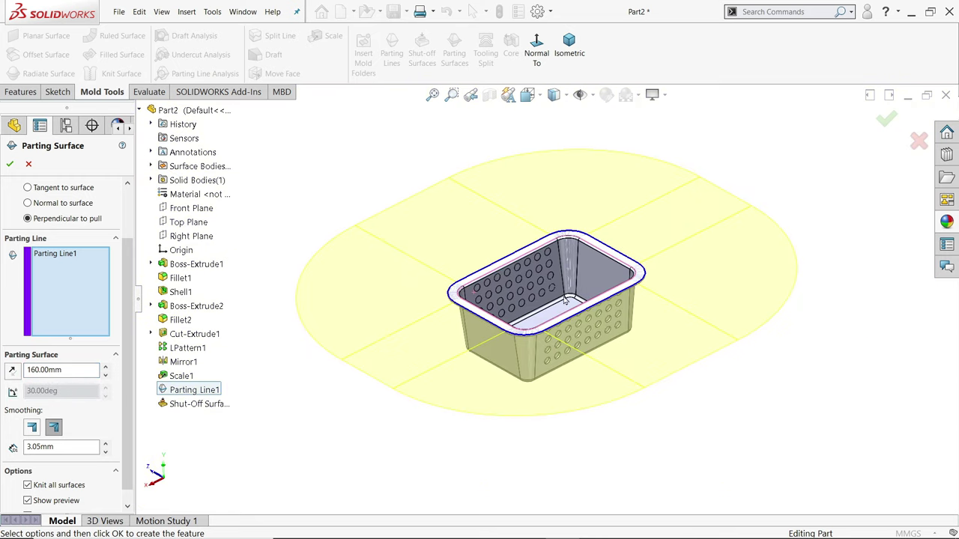
{"action": "scroll", "coordinate": [565, 300], "scroll_direction": "down", "scroll_amount": 2}
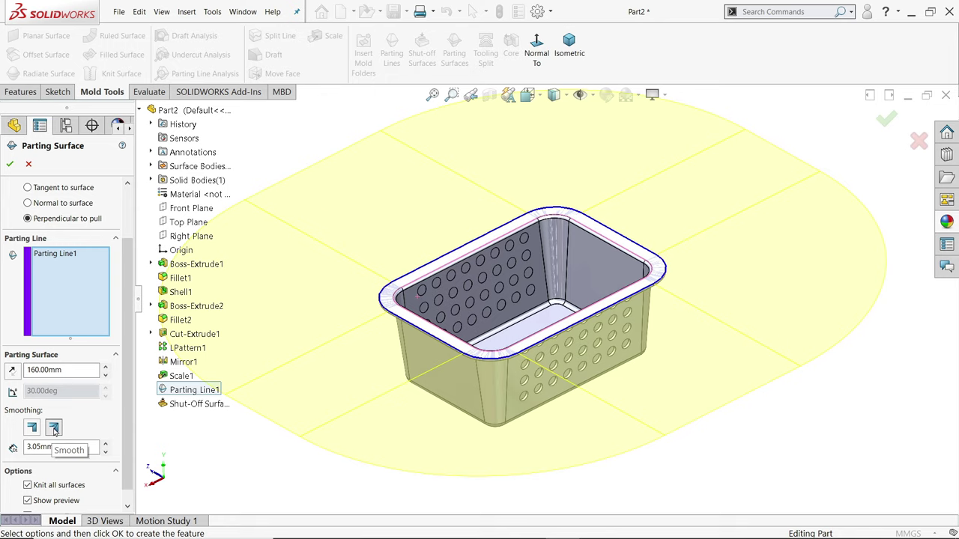
{"action": "left_click", "coordinate": [9, 165]}
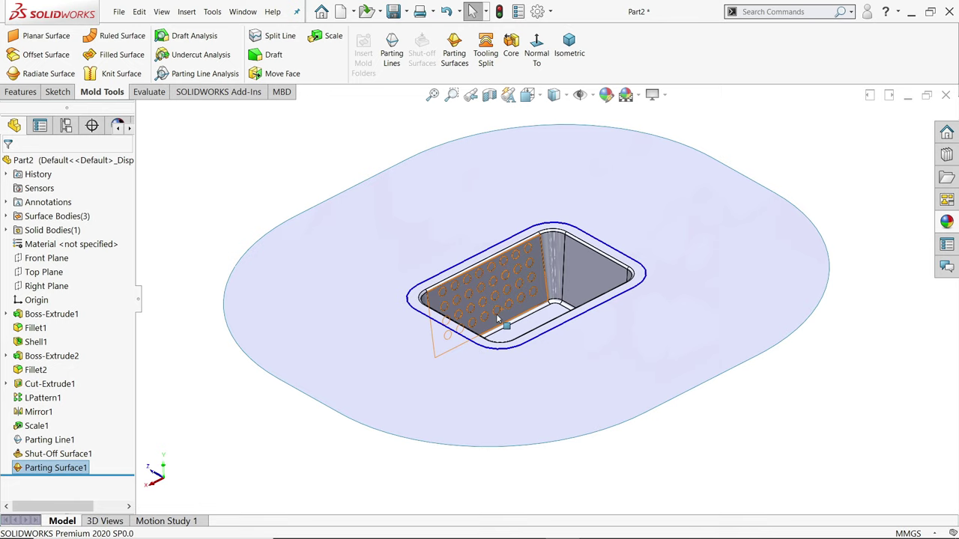
On Parting Surface1, sketch a 300 × 210 mm center rectangle at the origin as Sketch4.
{"action": "left_click", "coordinate": [402, 313]}
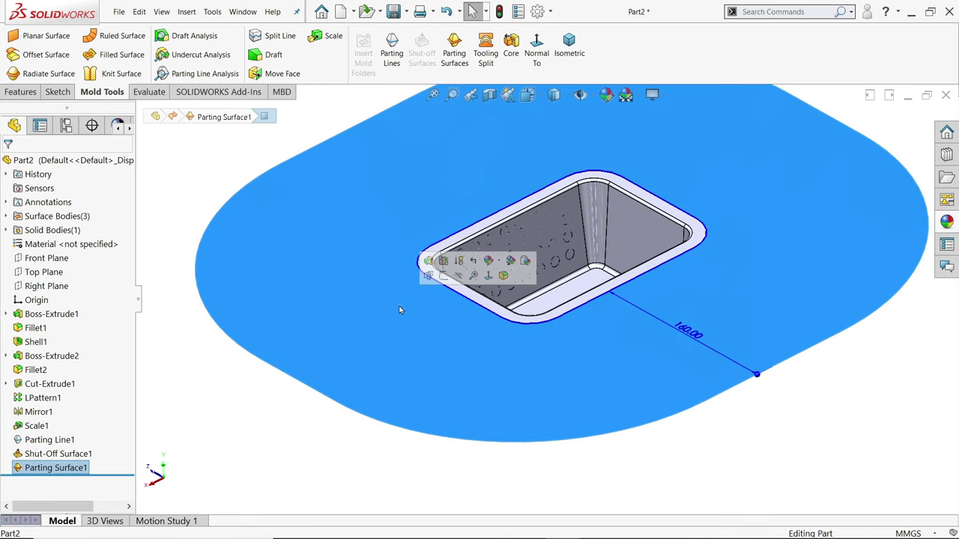
{"action": "left_click", "coordinate": [444, 276]}
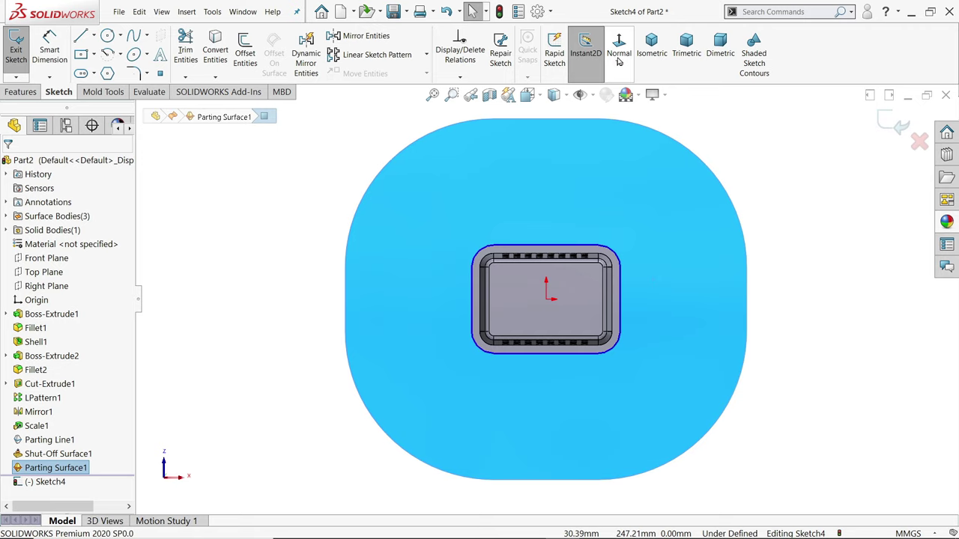
{"action": "left_click", "coordinate": [619, 46]}
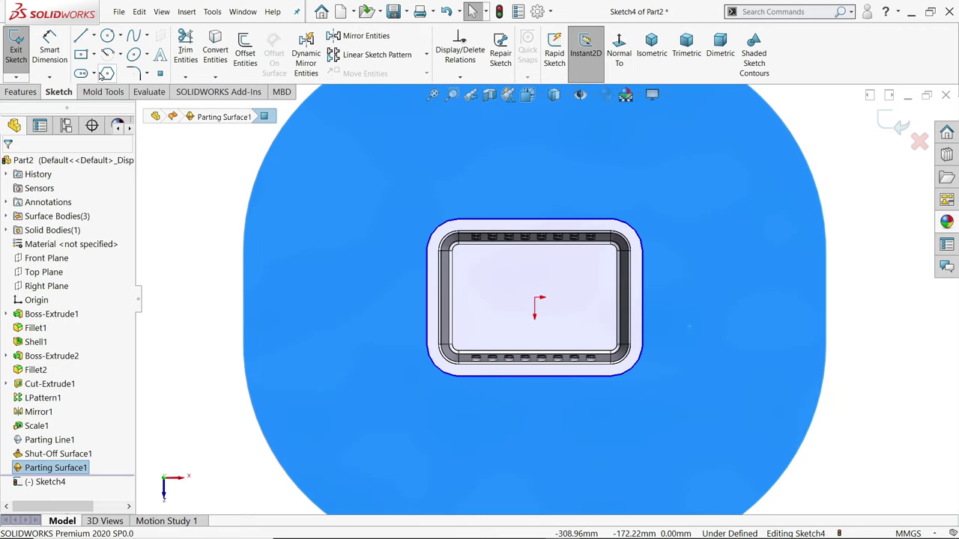
{"action": "left_click", "coordinate": [81, 54]}
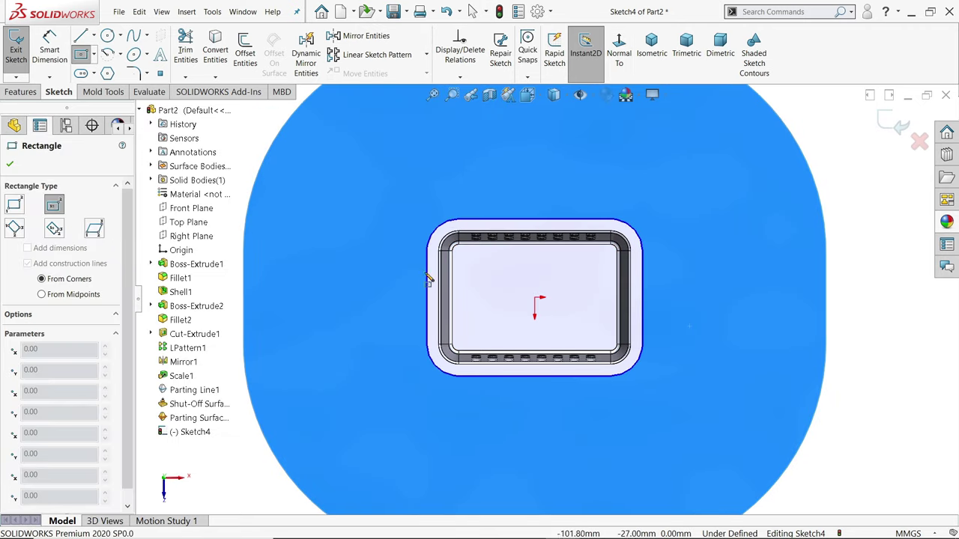
{"action": "left_click", "coordinate": [538, 300]}
{"action": "type", "text": "210"}
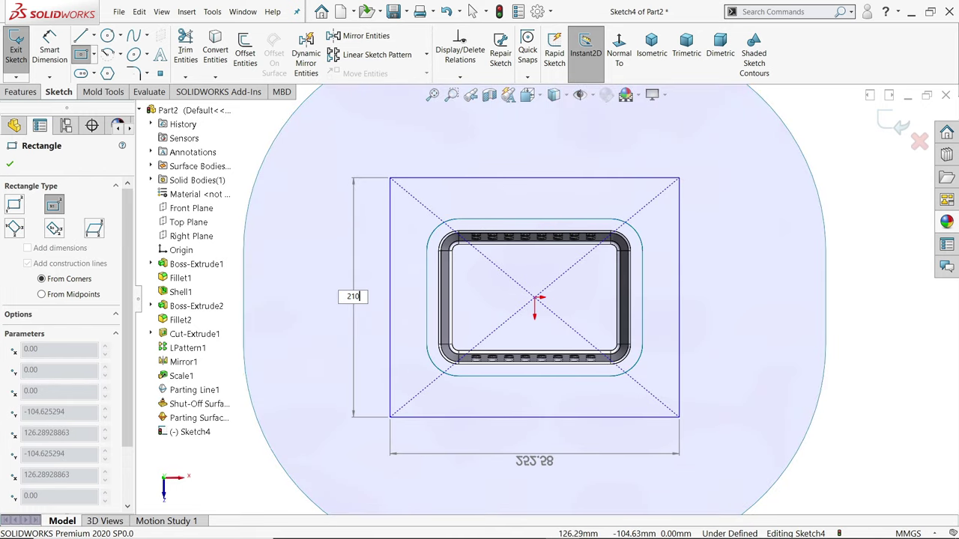
{"action": "key", "text": "Tab"}
{"action": "type", "text": "300"}
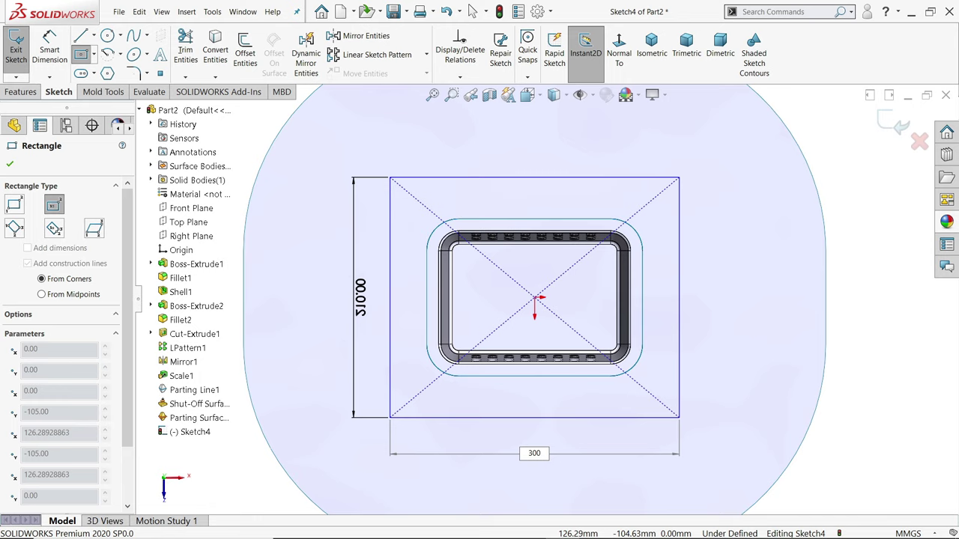
{"action": "key", "text": "Return"}
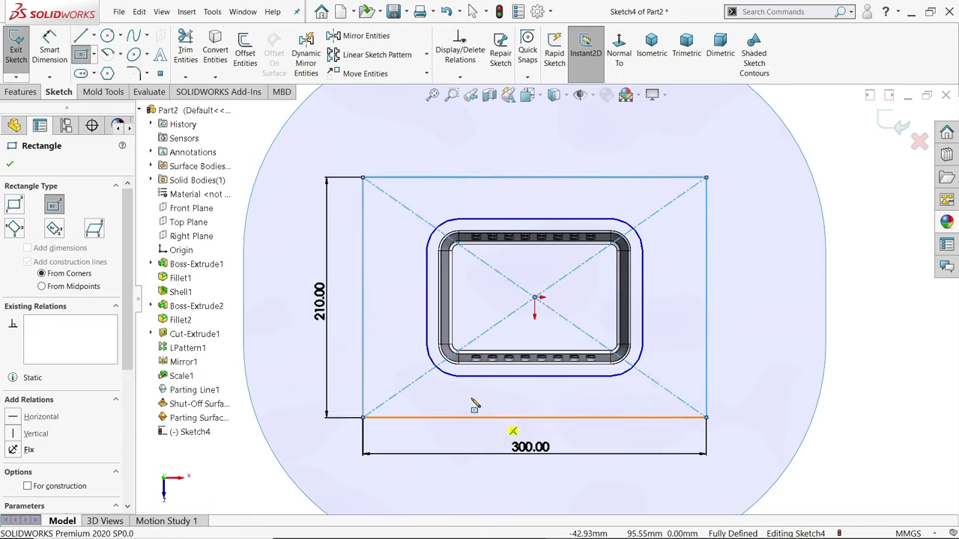
{"action": "left_click", "coordinate": [10, 165]}
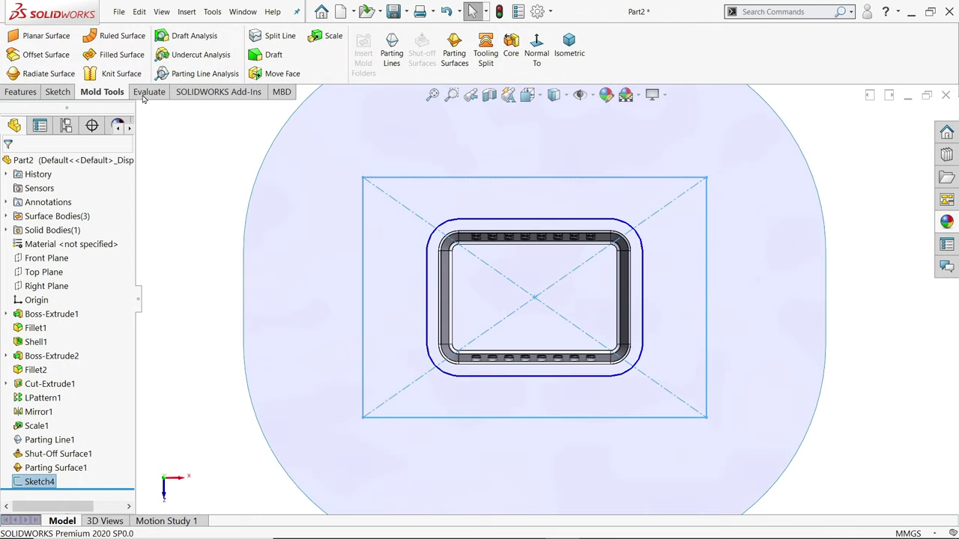
Split the Sketch4 mold block into core and cavity with 35 mm and 90 mm depths.
{"action": "left_click", "coordinate": [486, 62]}
{"action": "left_click", "coordinate": [581, 78]}
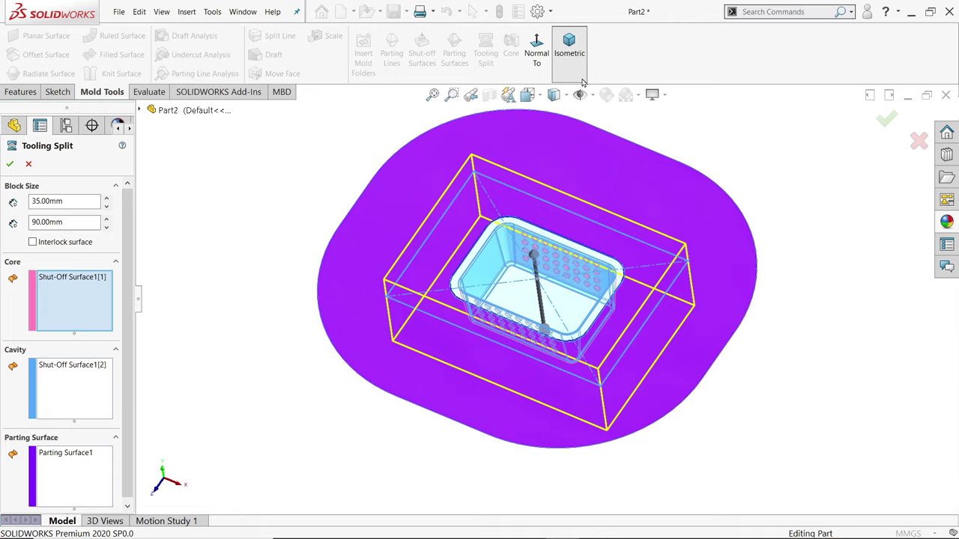
{"action": "middle_click_drag", "start_coordinate": [481, 401], "coordinate": [555, 299]}
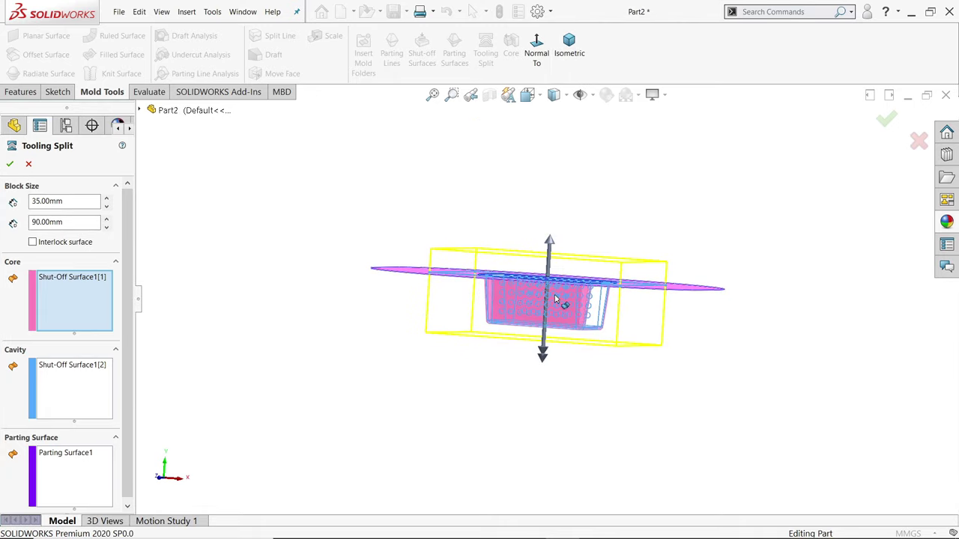
{"action": "scroll", "coordinate": [555, 299], "scroll_direction": "down", "scroll_amount": 3}
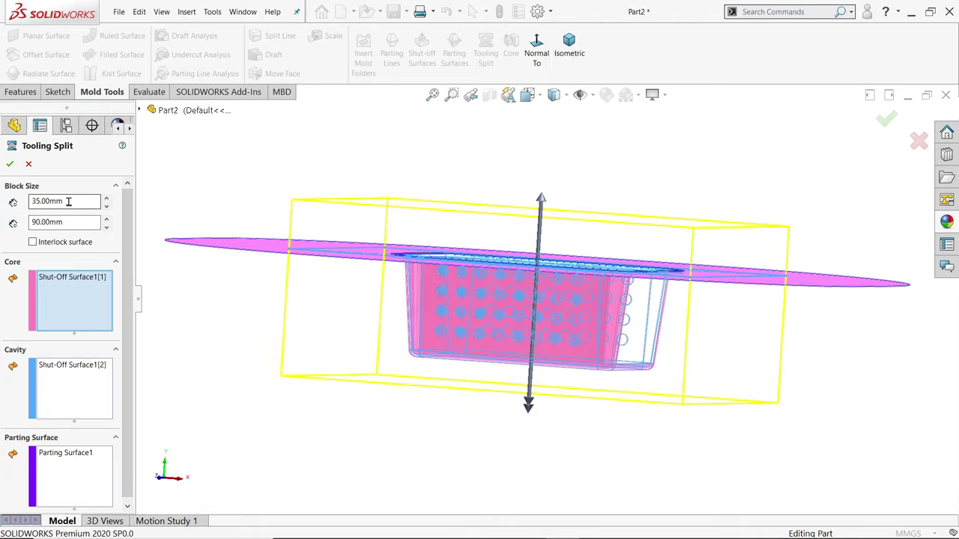
{"action": "left_click_drag", "start_coordinate": [67, 201], "coordinate": [24, 200]}
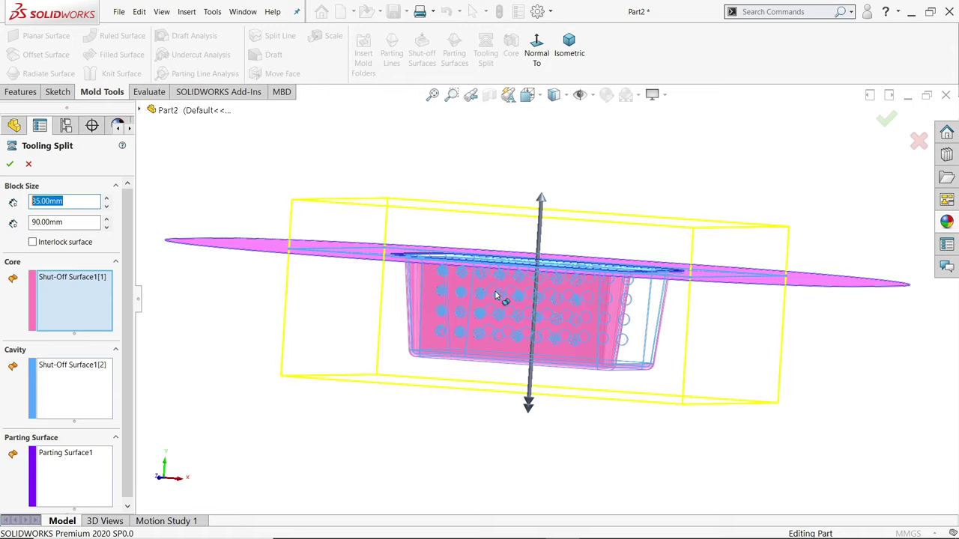
{"action": "mouse_move", "coordinate": [476, 388]}
{"action": "middle_mouse_down"}
{"action": "mouse_move", "coordinate": [472, 381]}
{"action": "mouse_move", "coordinate": [455, 451]}
{"action": "middle_mouse_up"}
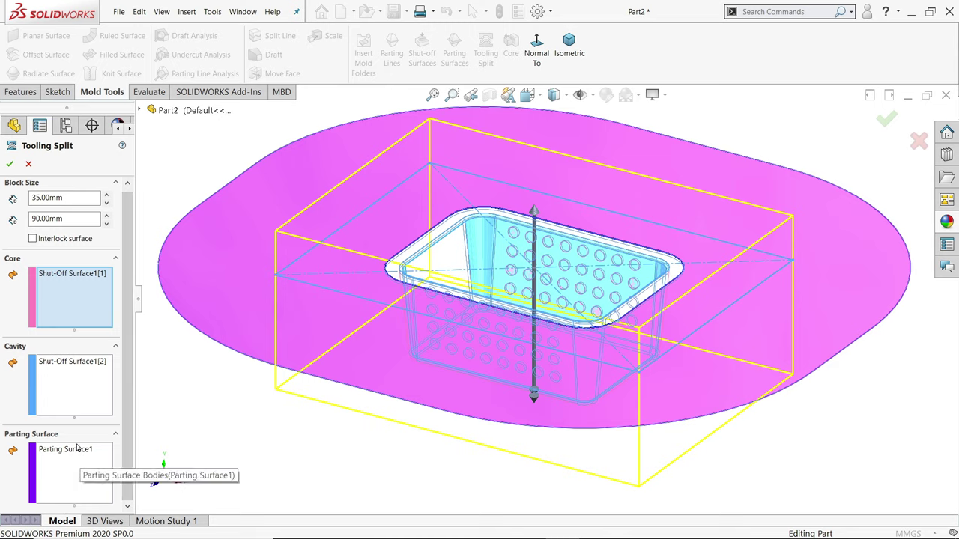
{"action": "left_click", "coordinate": [10, 166]}
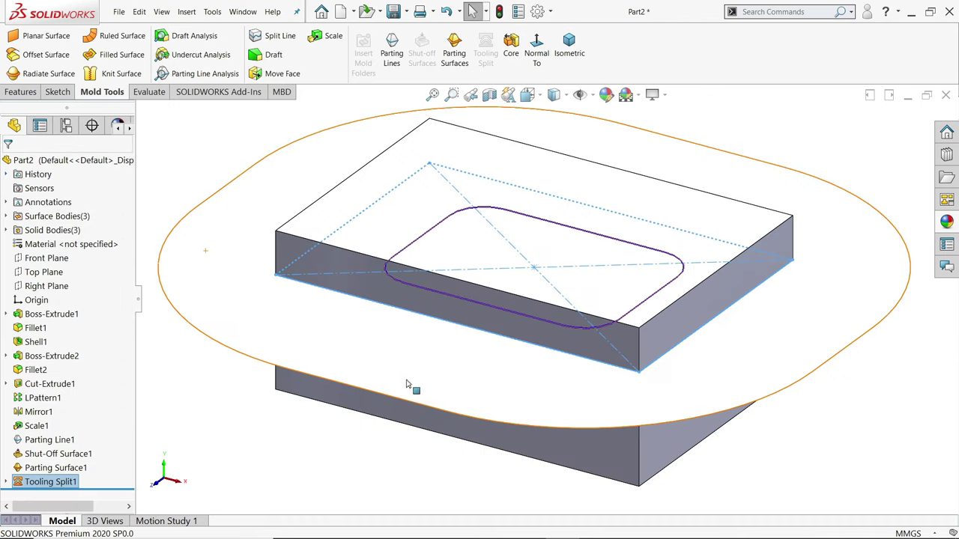
Hide Parting Surface1.
{"action": "left_click", "coordinate": [207, 289]}
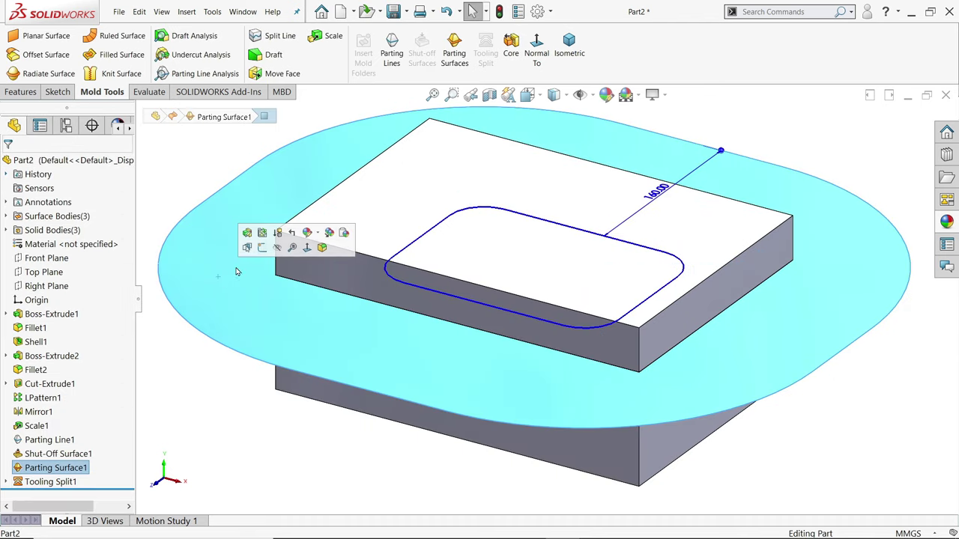
{"action": "left_click", "coordinate": [277, 250]}
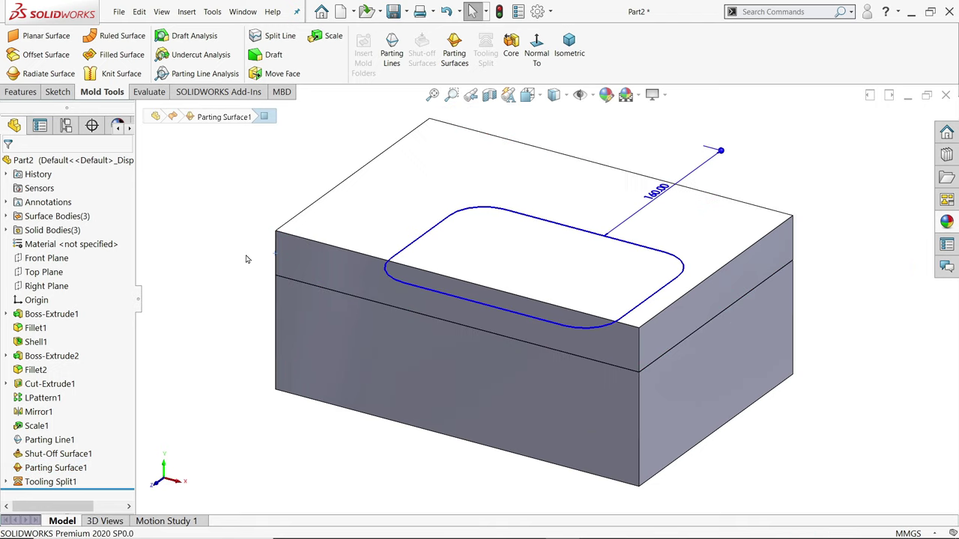
{"action": "left_click", "coordinate": [20, 442]}
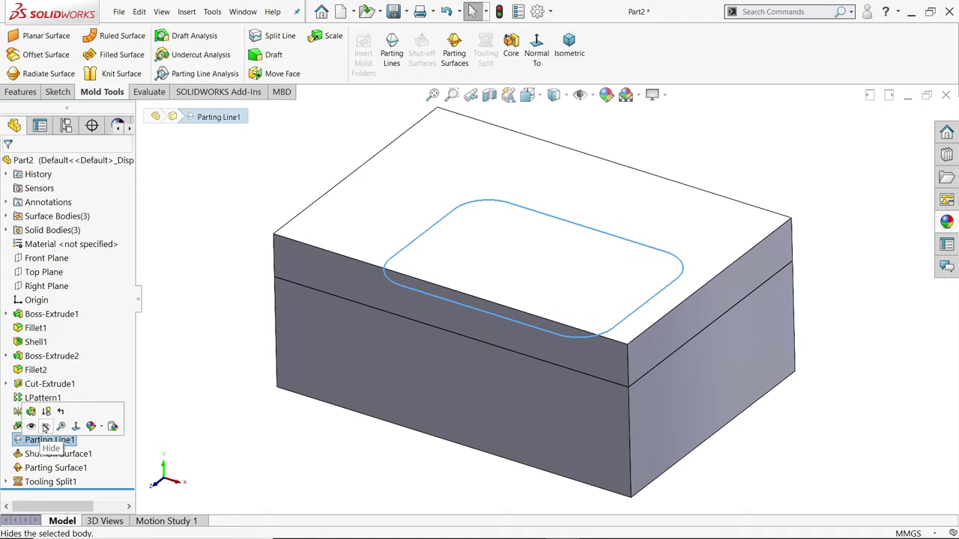
{"action": "left_click", "coordinate": [240, 406]}
{"action": "scroll", "coordinate": [471, 385], "scroll_direction": "up", "scroll_amount": 2}
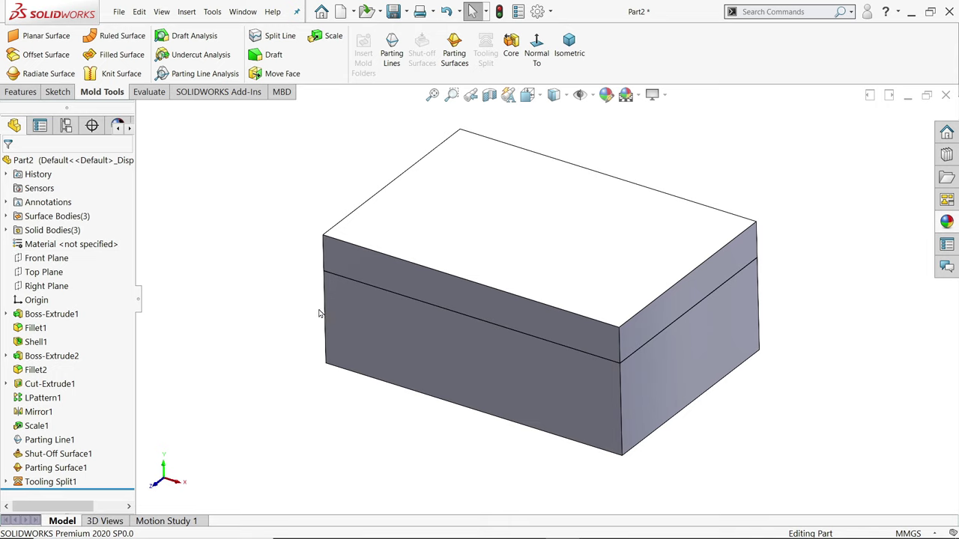
Hide the upper Tooling Split1 block and orbit to inspect the core beneath.
{"action": "left_click", "coordinate": [348, 318]}
{"action": "left_click", "coordinate": [406, 287]}
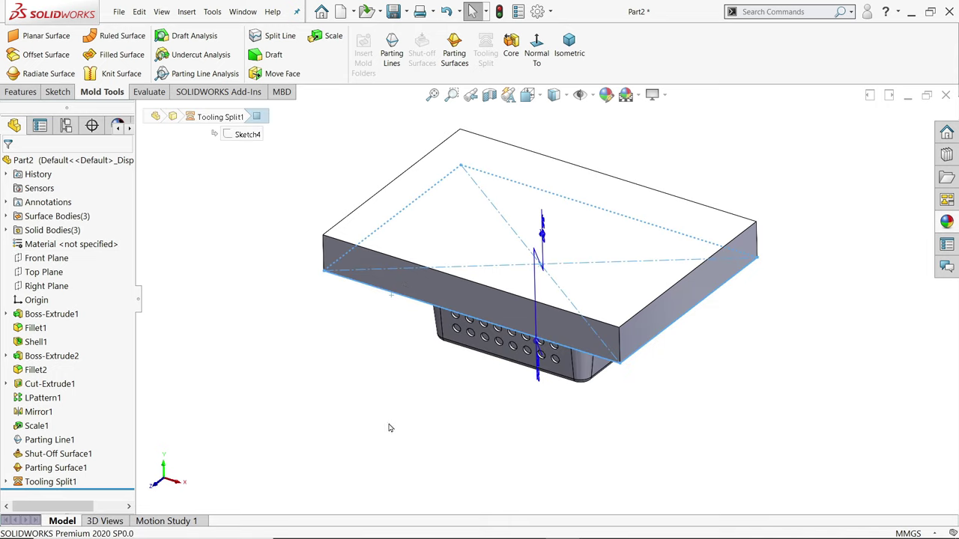
{"action": "middle_click_drag", "start_coordinate": [390, 427], "coordinate": [429, 293]}
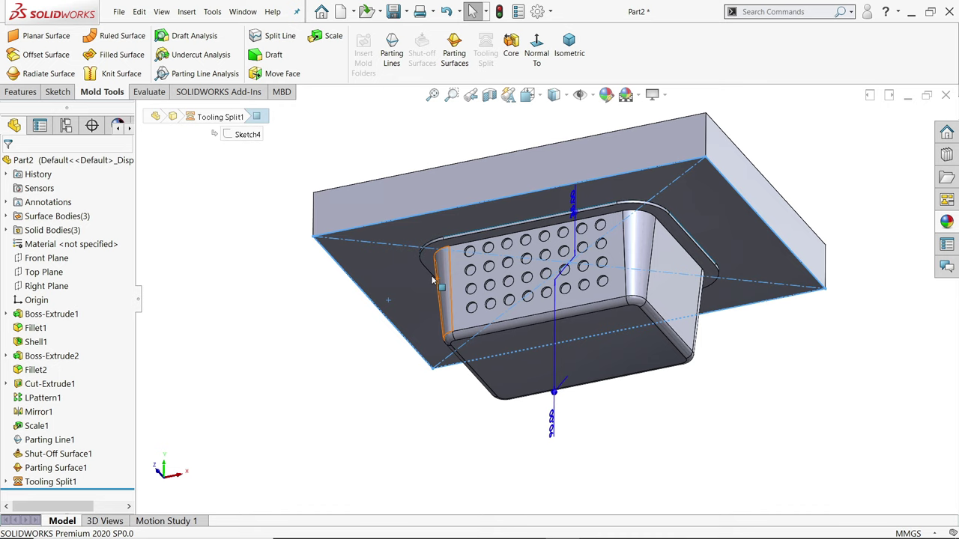
{"action": "left_click", "coordinate": [470, 332]}
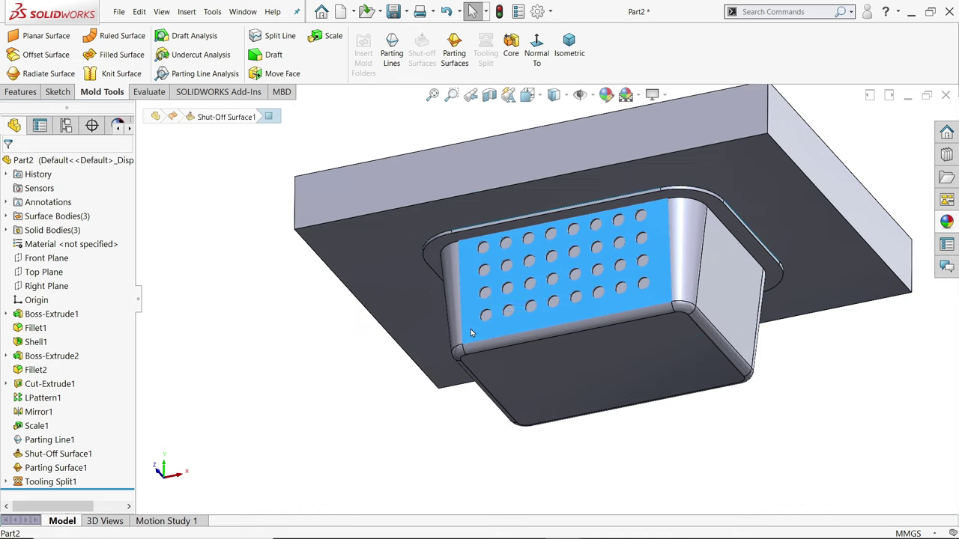
{"action": "left_click", "coordinate": [345, 418]}
{"action": "mouse_move", "coordinate": [344, 418]}
{"action": "middle_mouse_down"}
{"action": "mouse_move", "coordinate": [323, 335]}
{"action": "mouse_move", "coordinate": [327, 311]}
{"action": "mouse_move", "coordinate": [334, 394]}
{"action": "middle_mouse_up"}
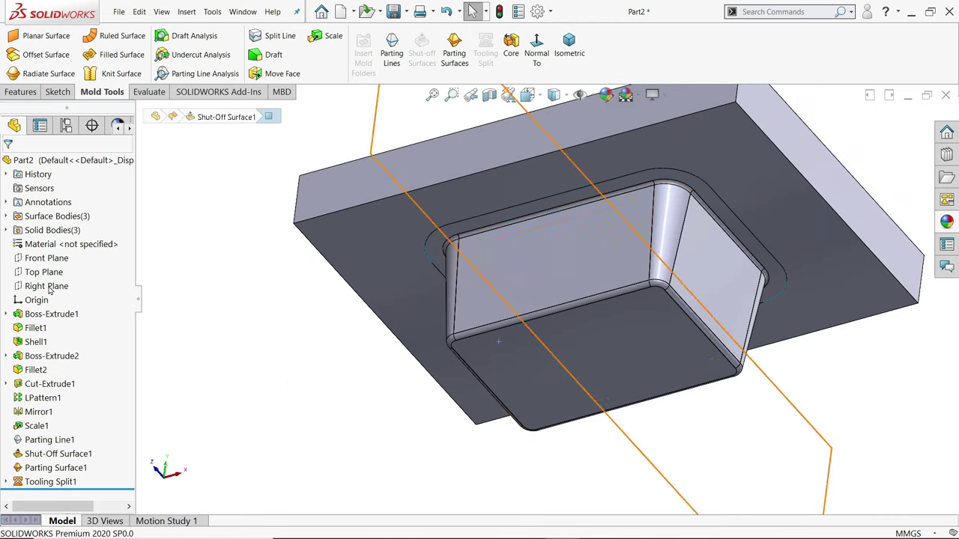
Show only Tooling Split1[1] by hiding Tooling Split1[2], and look into the cavity.
{"action": "left_click", "coordinate": [6, 230]}
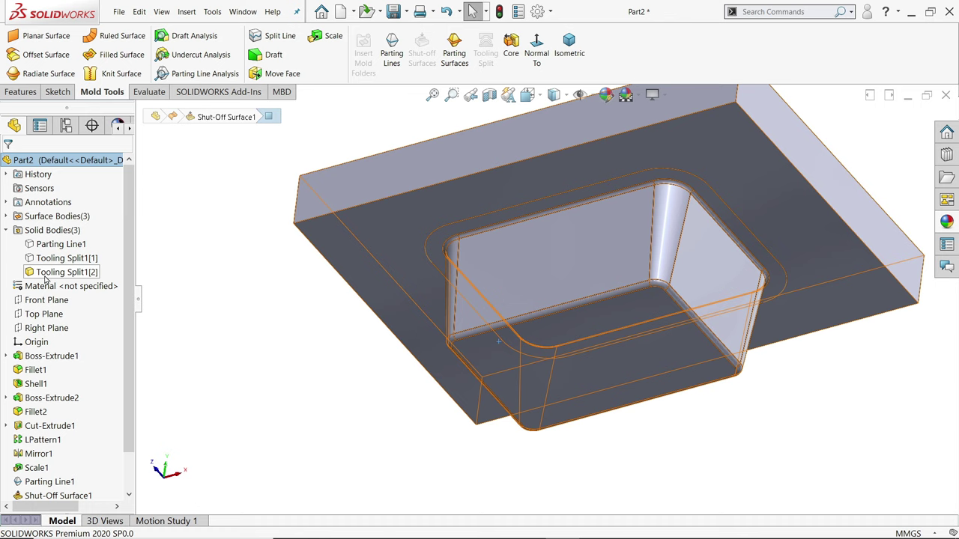
{"action": "left_click", "coordinate": [60, 244]}
{"action": "left_click", "coordinate": [61, 260]}
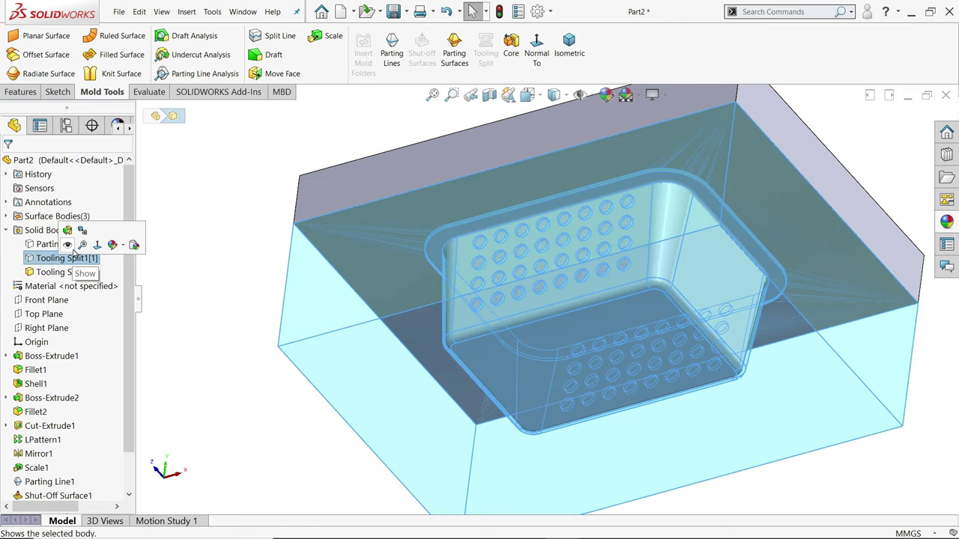
{"action": "left_click", "coordinate": [67, 245]}
{"action": "left_click", "coordinate": [60, 272]}
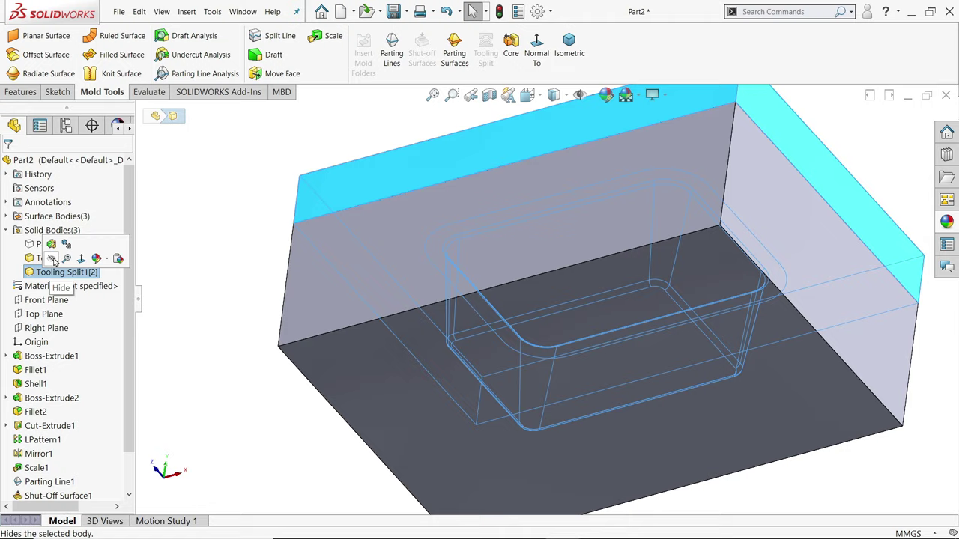
{"action": "left_click", "coordinate": [68, 259]}
{"action": "mouse_move", "coordinate": [186, 263]}
{"action": "middle_mouse_down"}
{"action": "mouse_move", "coordinate": [274, 239]}
{"action": "mouse_move", "coordinate": [349, 285]}
{"action": "mouse_move", "coordinate": [336, 400]}
{"action": "middle_mouse_up"}
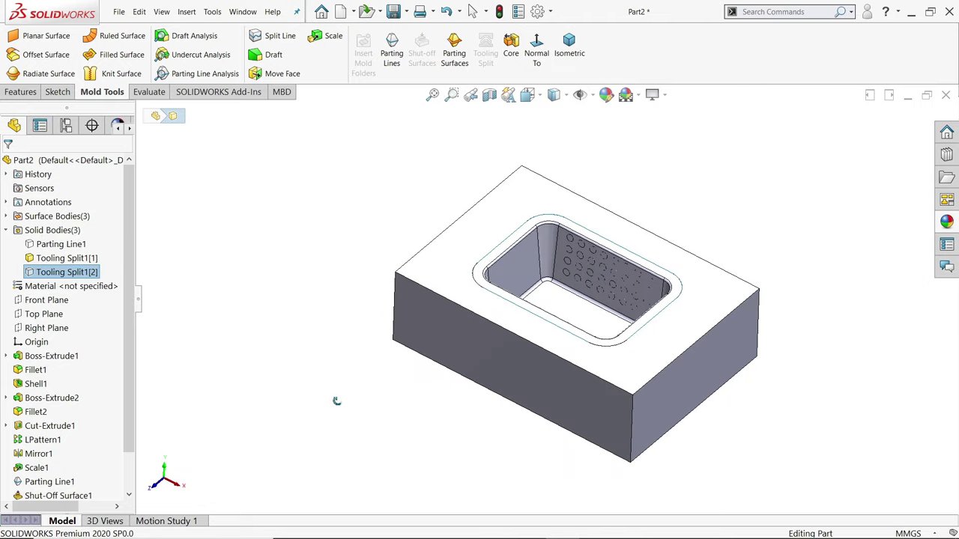
{"action": "scroll", "coordinate": [581, 292], "scroll_direction": "down", "scroll_amount": 5}
{"action": "mouse_move", "coordinate": [535, 310]}
{"action": "middle_mouse_down"}
{"action": "mouse_move", "coordinate": [520, 298]}
{"action": "mouse_move", "coordinate": [505, 304]}
{"action": "mouse_move", "coordinate": [556, 328]}
{"action": "mouse_move", "coordinate": [497, 308]}
{"action": "middle_mouse_up"}
{"action": "scroll", "coordinate": [449, 303], "scroll_direction": "down", "scroll_amount": 4}
{"action": "scroll", "coordinate": [405, 300], "scroll_direction": "up", "scroll_amount": 2}
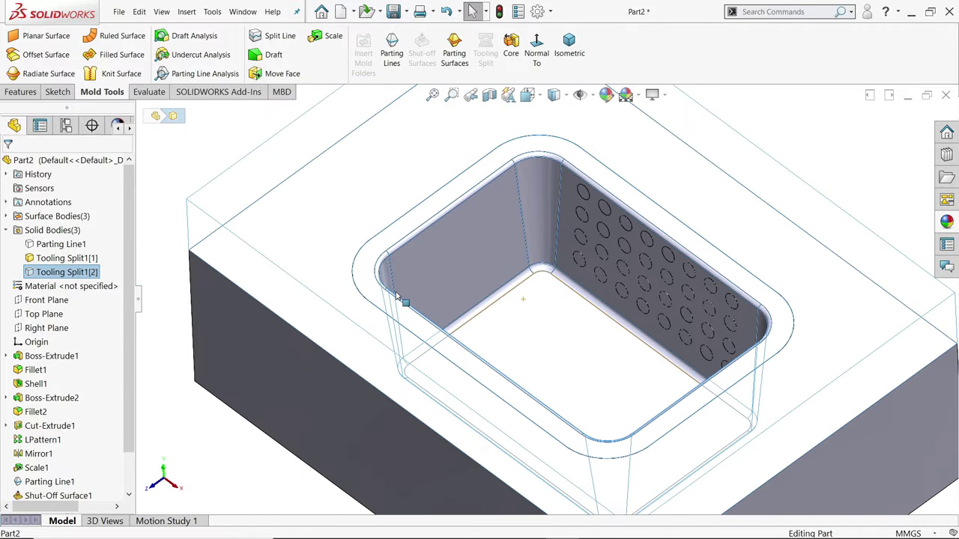
Hide Shut-Off Surface1 and inspect a hole wall and pin diameter in the cavity.
{"action": "left_click", "coordinate": [399, 238]}
{"action": "left_click", "coordinate": [459, 188]}
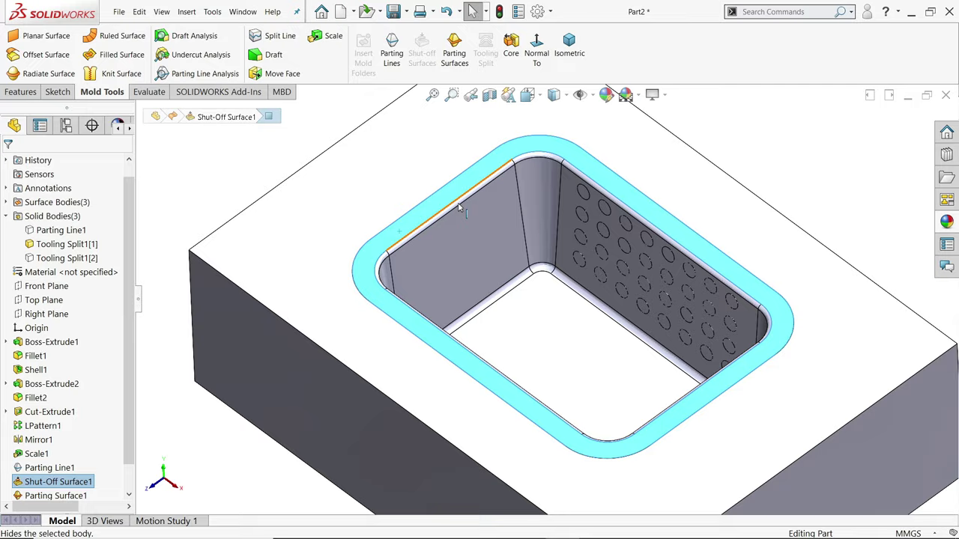
{"action": "scroll", "coordinate": [510, 262], "scroll_direction": "down", "scroll_amount": 3}
{"action": "scroll", "coordinate": [569, 300], "scroll_direction": "down", "scroll_amount": 2}
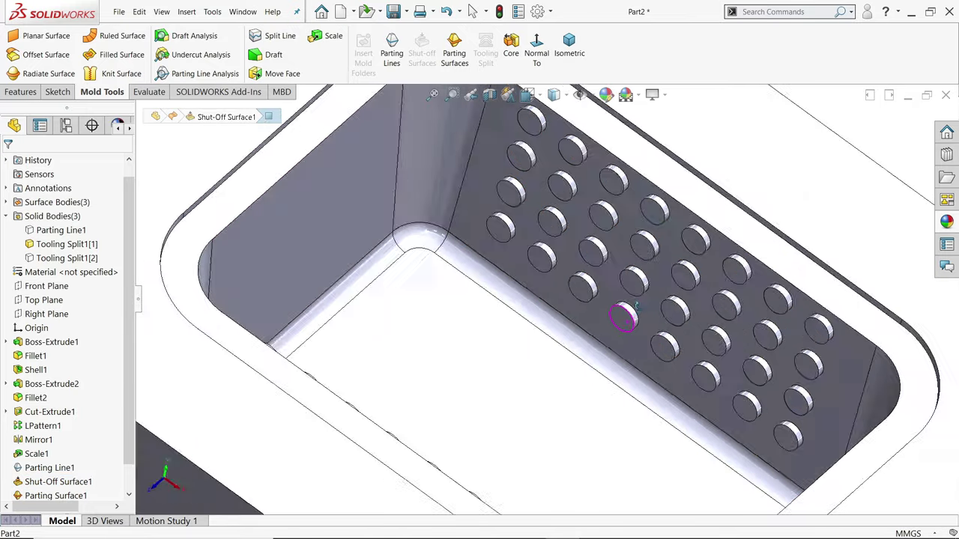
{"action": "scroll", "coordinate": [621, 317], "scroll_direction": "down", "scroll_amount": 2}
{"action": "scroll", "coordinate": [607, 350], "scroll_direction": "down", "scroll_amount": 2}
{"action": "mouse_move", "coordinate": [607, 349]}
{"action": "middle_mouse_down"}
{"action": "mouse_move", "coordinate": [619, 283]}
{"action": "mouse_move", "coordinate": [600, 273]}
{"action": "middle_mouse_up"}
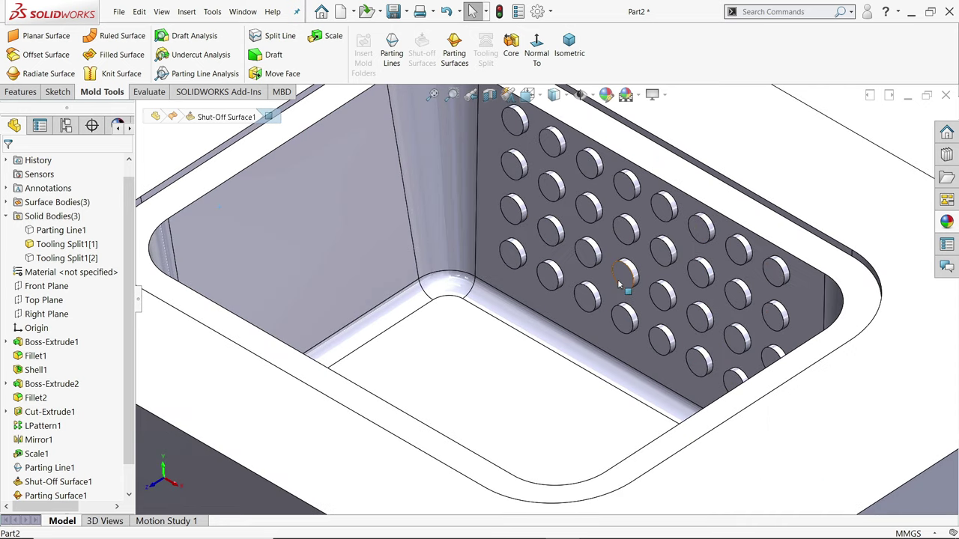
{"action": "scroll", "coordinate": [591, 270], "scroll_direction": "up", "scroll_amount": 3}
{"action": "scroll", "coordinate": [577, 264], "scroll_direction": "down", "scroll_amount": 5}
{"action": "left_click", "coordinate": [564, 249]}
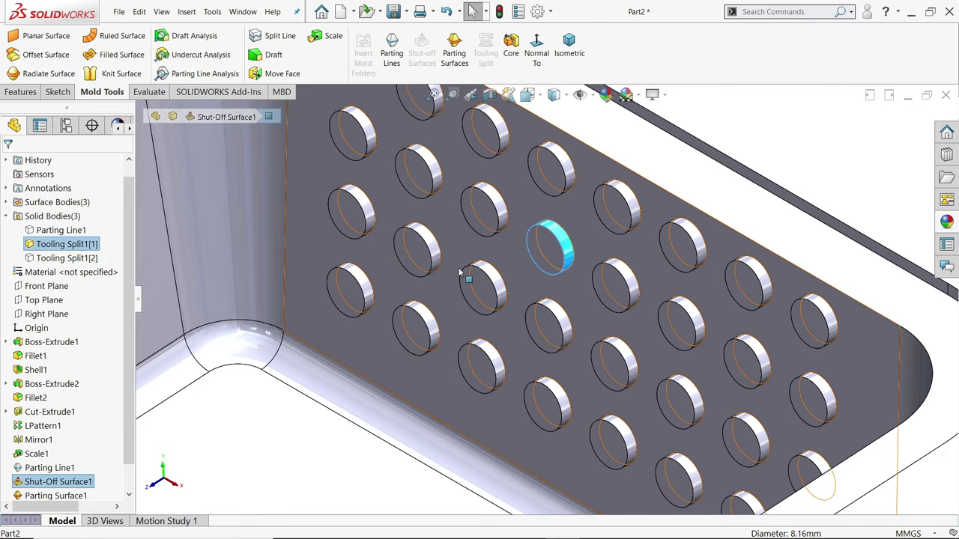
{"action": "scroll", "coordinate": [461, 274], "scroll_direction": "up", "scroll_amount": 3}
{"action": "scroll", "coordinate": [461, 273], "scroll_direction": "up", "scroll_amount": 3}
{"action": "scroll", "coordinate": [230, 297], "scroll_direction": "down", "scroll_amount": 1}
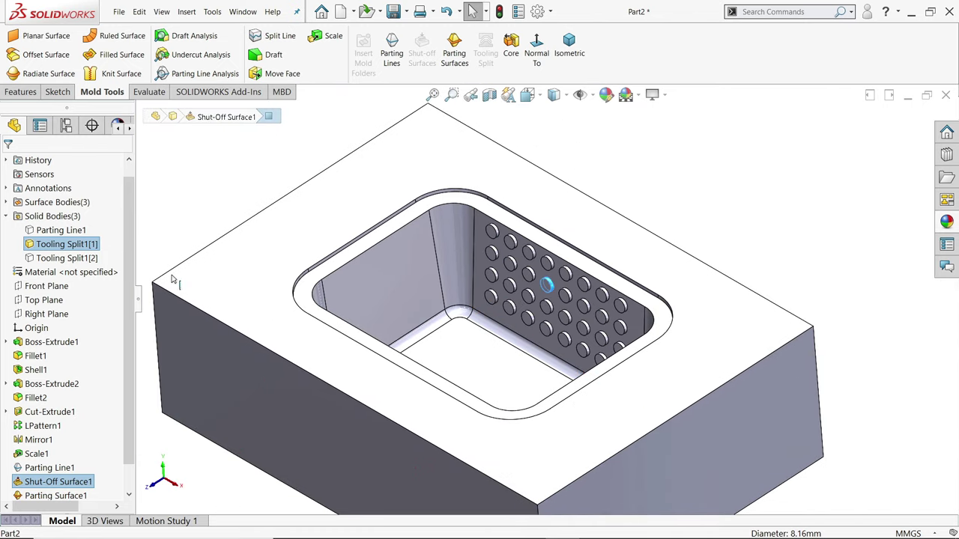
Show Tooling Split1[2], hide Tooling Split1[1], and view the core from below.
{"action": "left_click", "coordinate": [64, 258]}
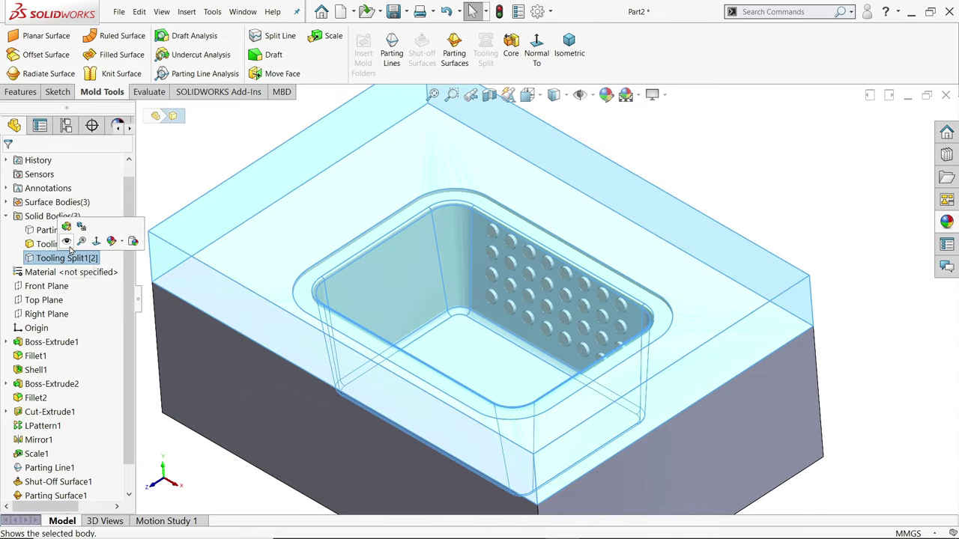
{"action": "left_click", "coordinate": [69, 242]}
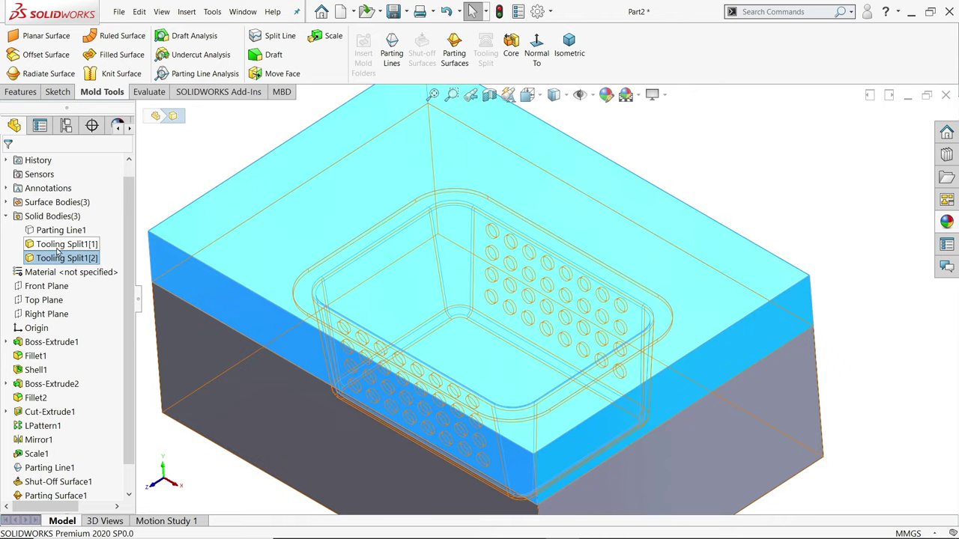
{"action": "left_click", "coordinate": [57, 245]}
{"action": "left_click", "coordinate": [66, 230]}
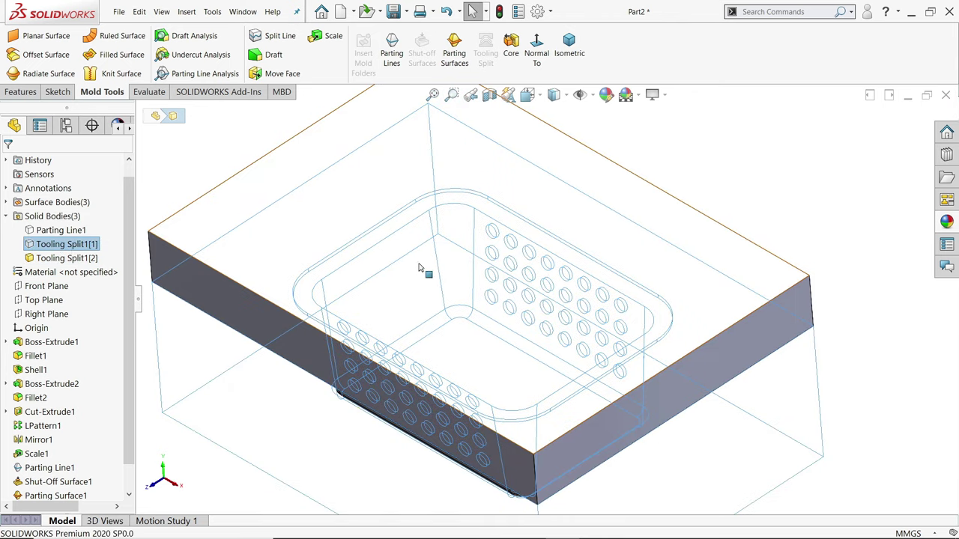
{"action": "scroll", "coordinate": [614, 313], "scroll_direction": "up", "scroll_amount": 3}
{"action": "mouse_move", "coordinate": [615, 312]}
{"action": "middle_mouse_down"}
{"action": "mouse_move", "coordinate": [642, 285]}
{"action": "mouse_move", "coordinate": [627, 234]}
{"action": "middle_mouse_up"}
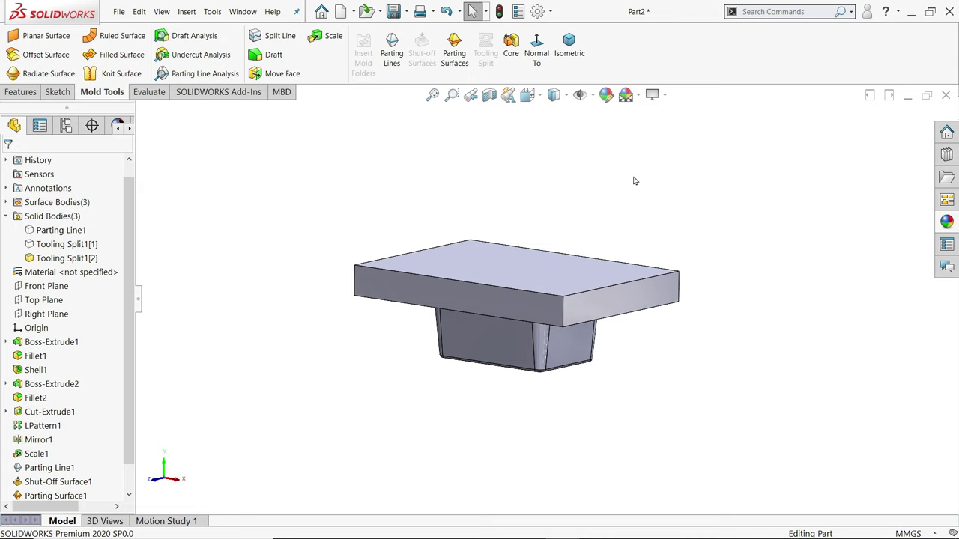
Unhide the Parting Line1 body and select the basket's perforated side wall face.
{"action": "left_click", "coordinate": [652, 94]}
{"action": "left_click", "coordinate": [669, 113]}
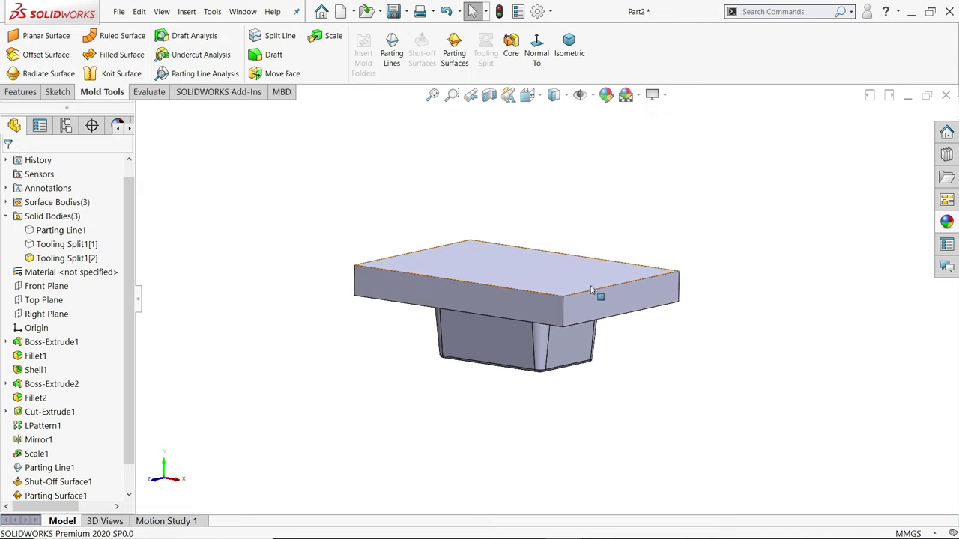
{"action": "scroll", "coordinate": [595, 293], "scroll_direction": "down", "scroll_amount": 3}
{"action": "middle_click_drag", "start_coordinate": [554, 353], "coordinate": [534, 274]}
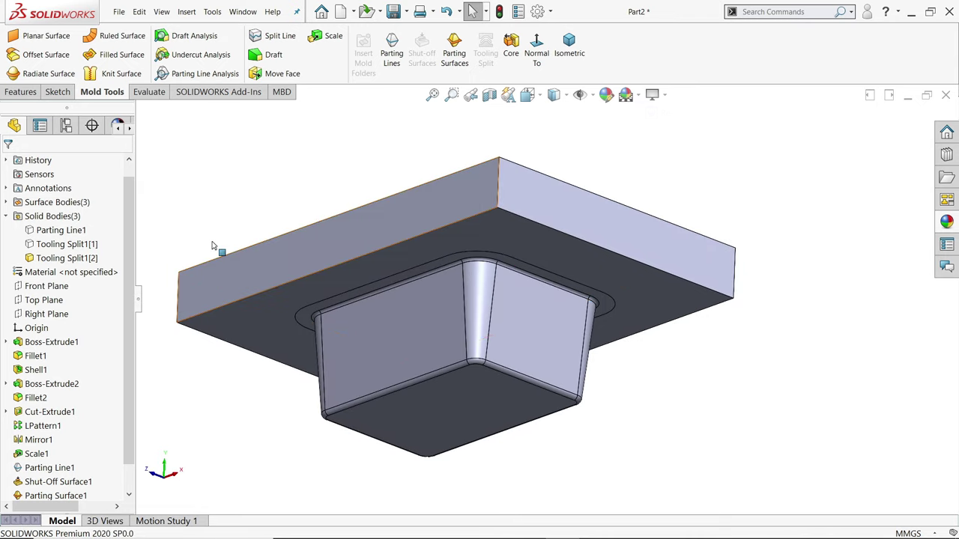
{"action": "left_click", "coordinate": [61, 230]}
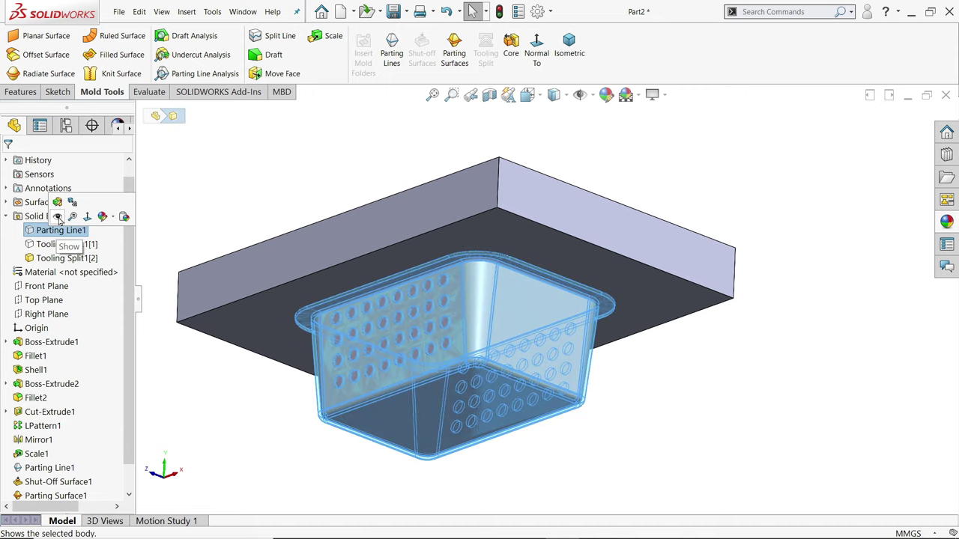
{"action": "left_click", "coordinate": [59, 218]}
{"action": "left_click", "coordinate": [338, 172]}
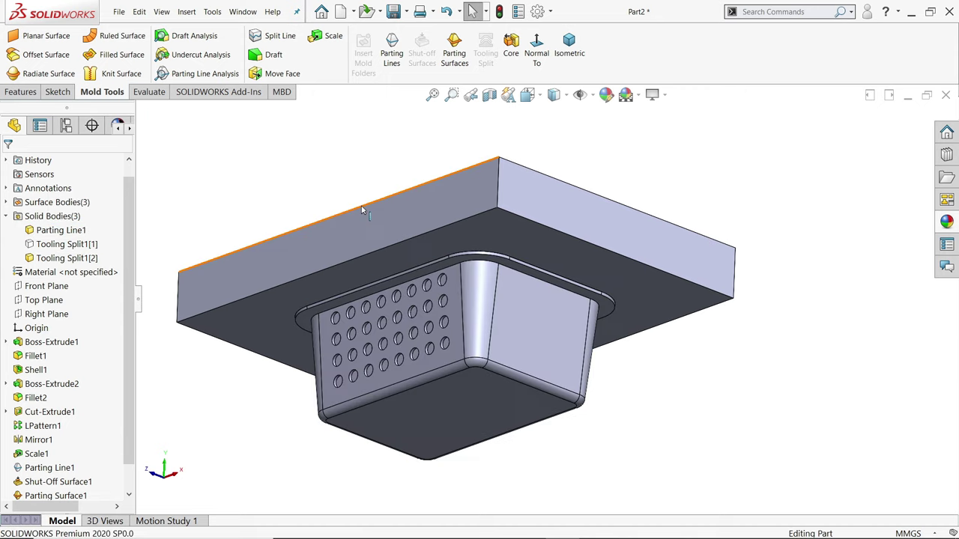
{"action": "mouse_move", "coordinate": [337, 172]}
{"action": "middle_mouse_down"}
{"action": "mouse_move", "coordinate": [201, 227]}
{"action": "mouse_move", "coordinate": [242, 252]}
{"action": "middle_mouse_up"}
{"action": "scroll", "coordinate": [397, 352], "scroll_direction": "down", "scroll_amount": 5}
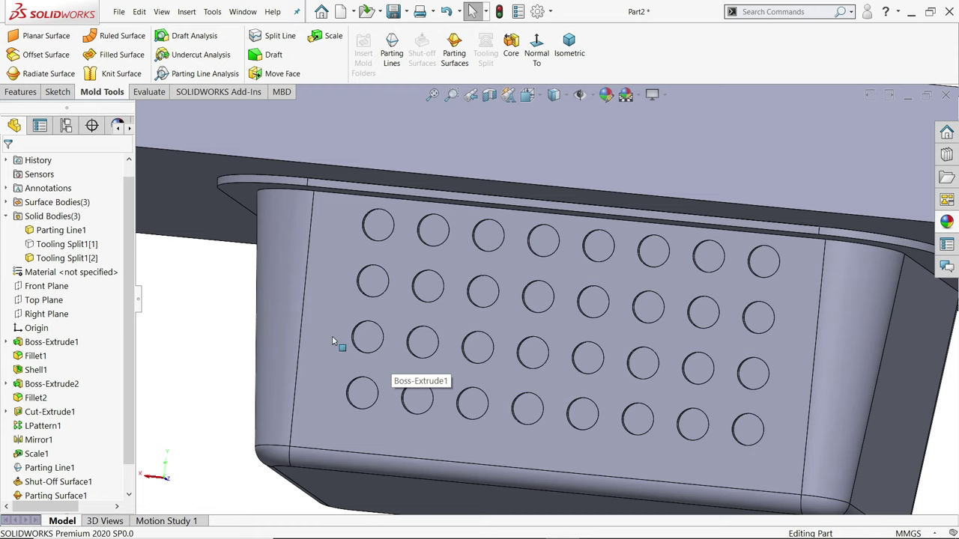
{"action": "left_click", "coordinate": [358, 332]}
Sketch a 115 × 48 mm corner rectangle above the holes on the perforated face.
{"action": "left_click", "coordinate": [375, 308]}
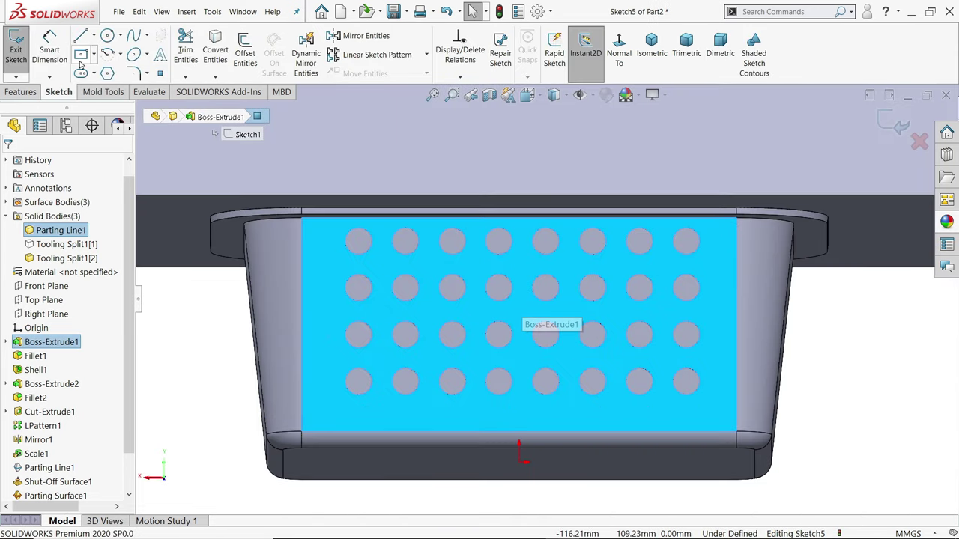
{"action": "left_click", "coordinate": [93, 54]}
{"action": "left_click", "coordinate": [95, 71]}
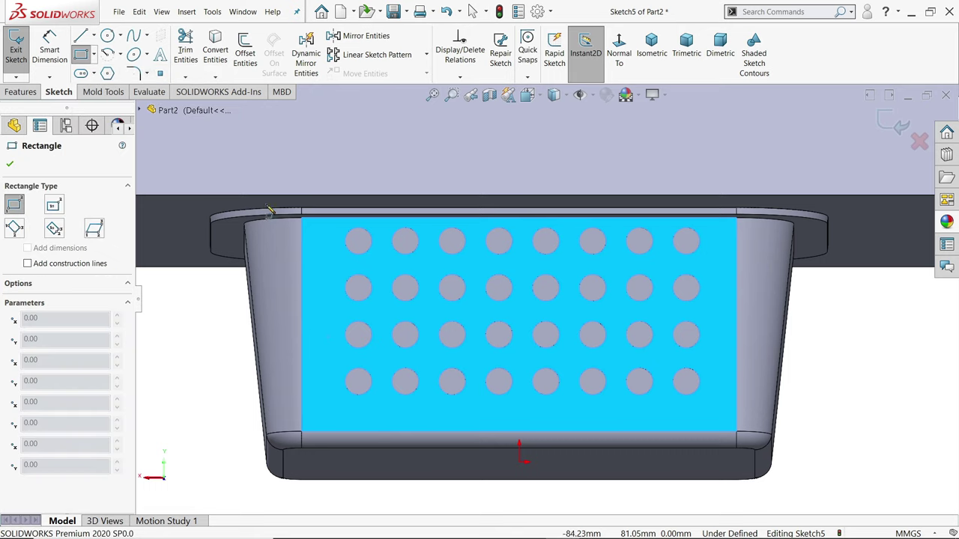
{"action": "left_click", "coordinate": [327, 228]}
{"action": "type", "text": "48"}
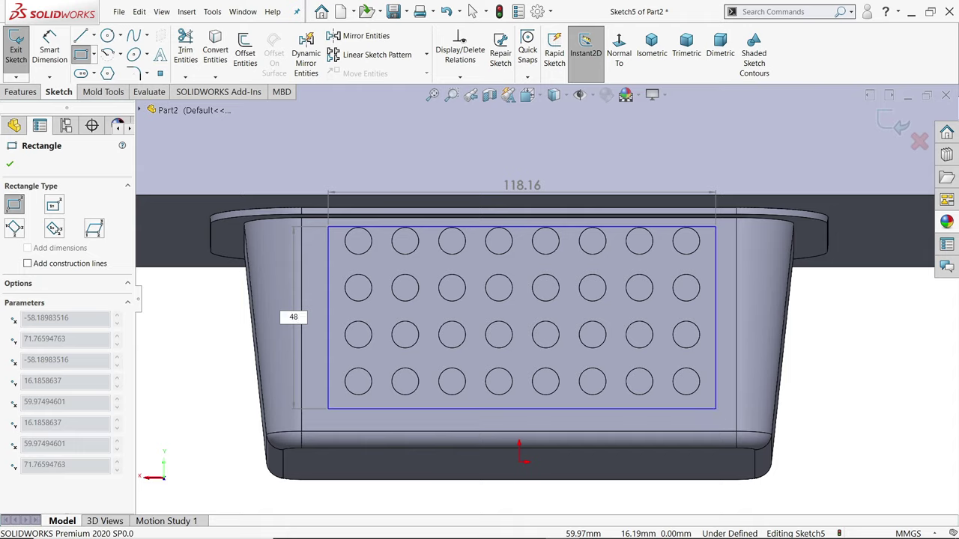
{"action": "key", "text": "Tab"}
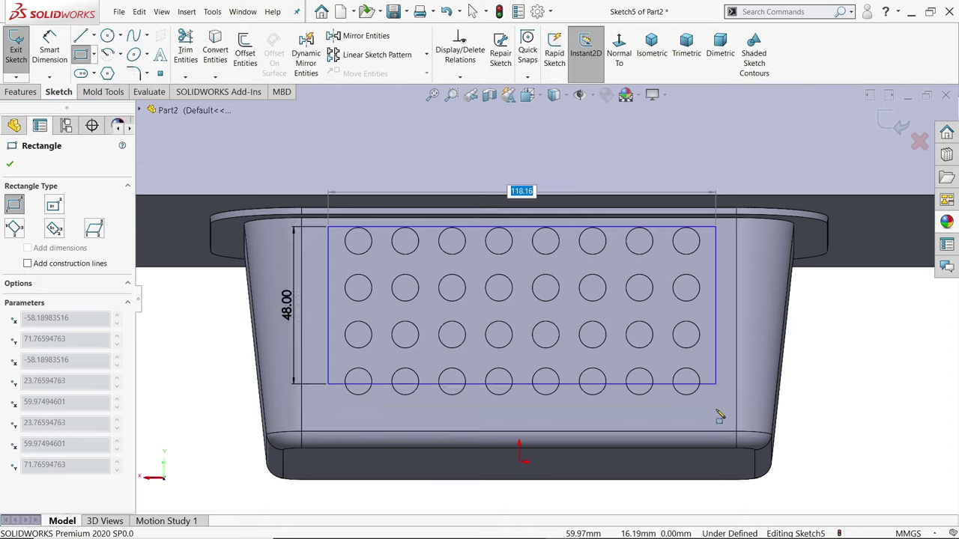
{"action": "type", "text": "115"}
{"action": "key", "text": "Return"}
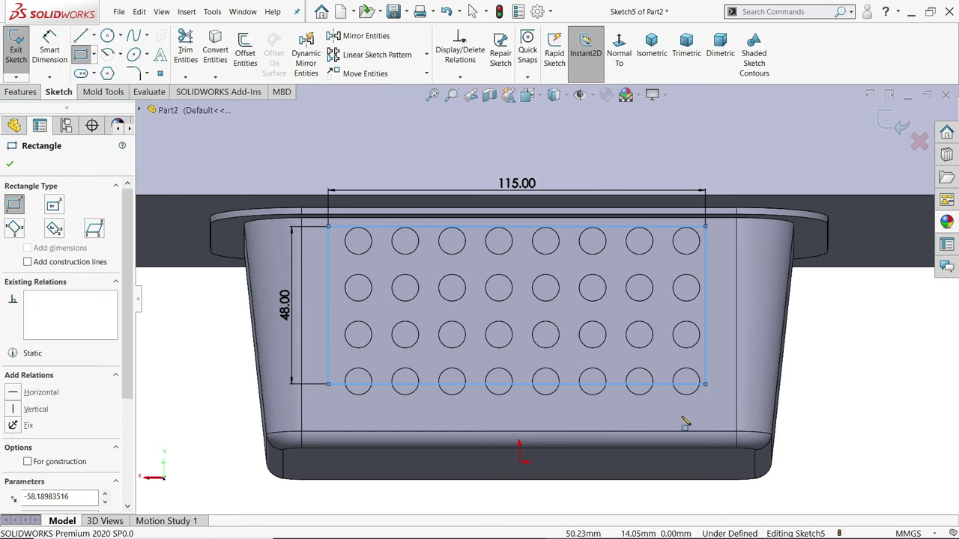
{"action": "scroll", "coordinate": [493, 275], "scroll_direction": "down", "scroll_amount": 1}
{"action": "scroll", "coordinate": [514, 297], "scroll_direction": "down", "scroll_amount": 2}
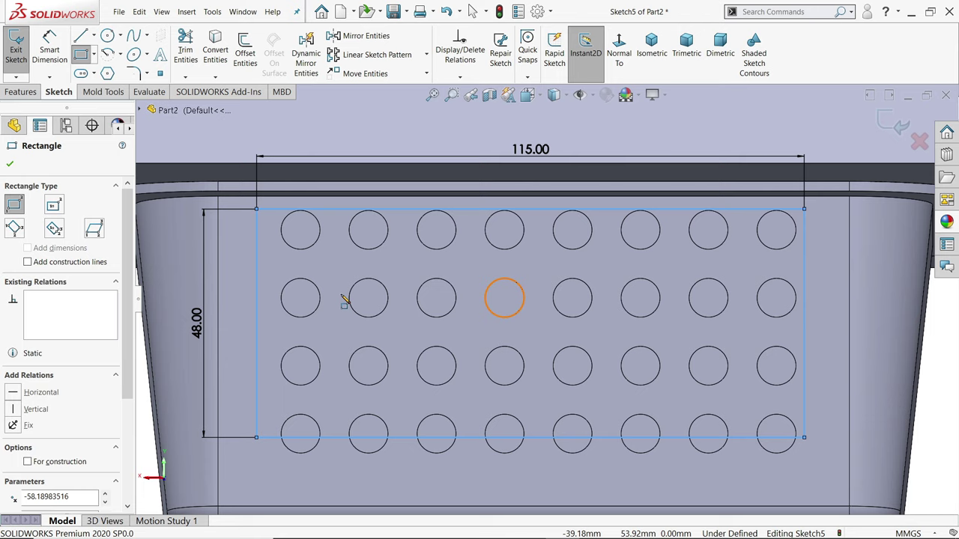
{"action": "left_click", "coordinate": [10, 166]}
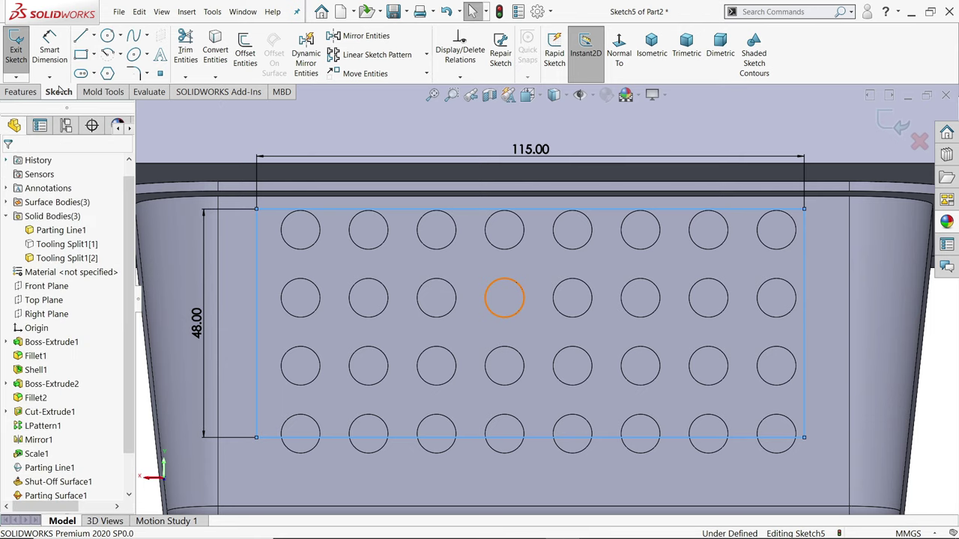
Dimension the rectangle's top edge 2 mm below the rim edge.
{"action": "left_click", "coordinate": [50, 48]}
{"action": "left_click", "coordinate": [344, 216]}
{"action": "scroll", "coordinate": [347, 213], "scroll_direction": "down", "scroll_amount": 1}
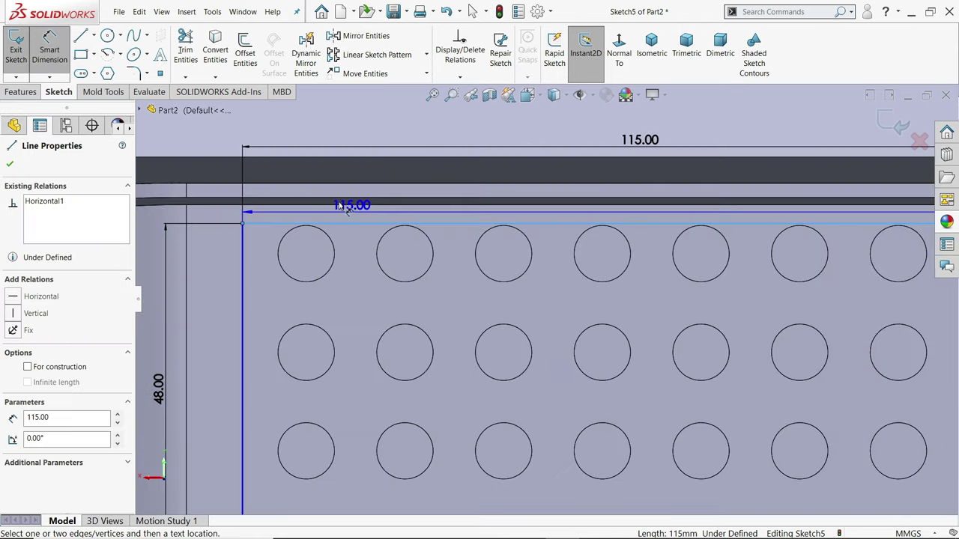
{"action": "scroll", "coordinate": [349, 221], "scroll_direction": "down", "scroll_amount": 2}
{"action": "scroll", "coordinate": [368, 240], "scroll_direction": "up", "scroll_amount": 3}
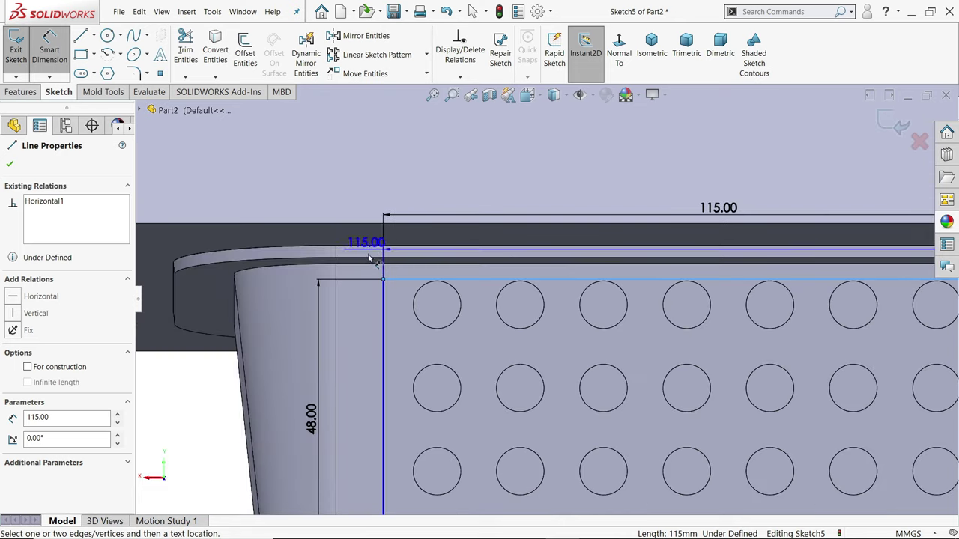
{"action": "scroll", "coordinate": [372, 266], "scroll_direction": "down", "scroll_amount": 2}
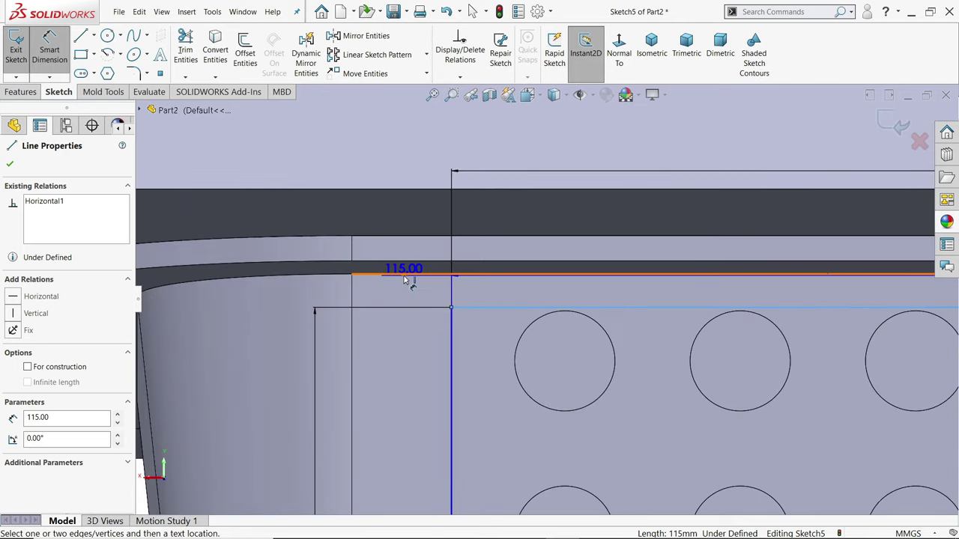
{"action": "left_click", "coordinate": [404, 273]}
{"action": "left_click", "coordinate": [405, 353]}
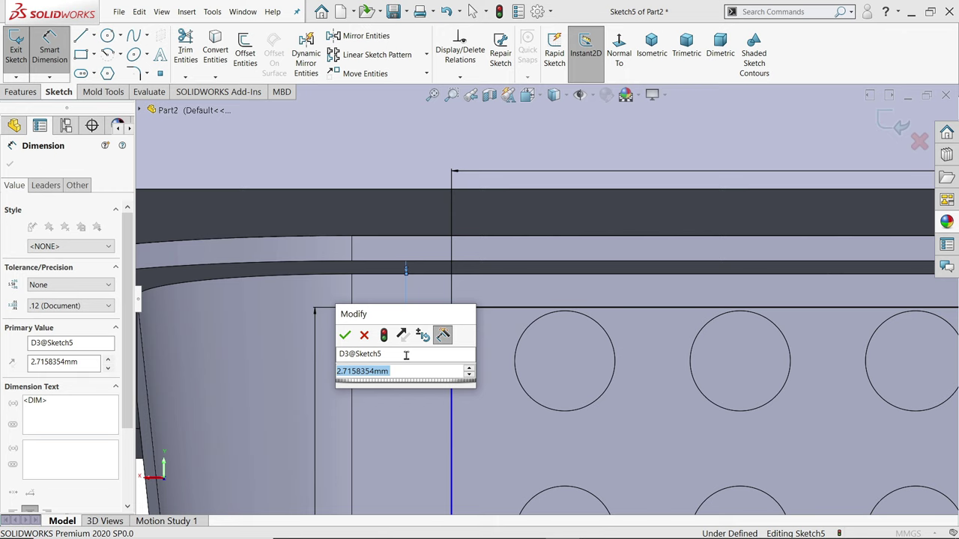
{"action": "type", "text": "2"}
{"action": "key", "text": "Return"}
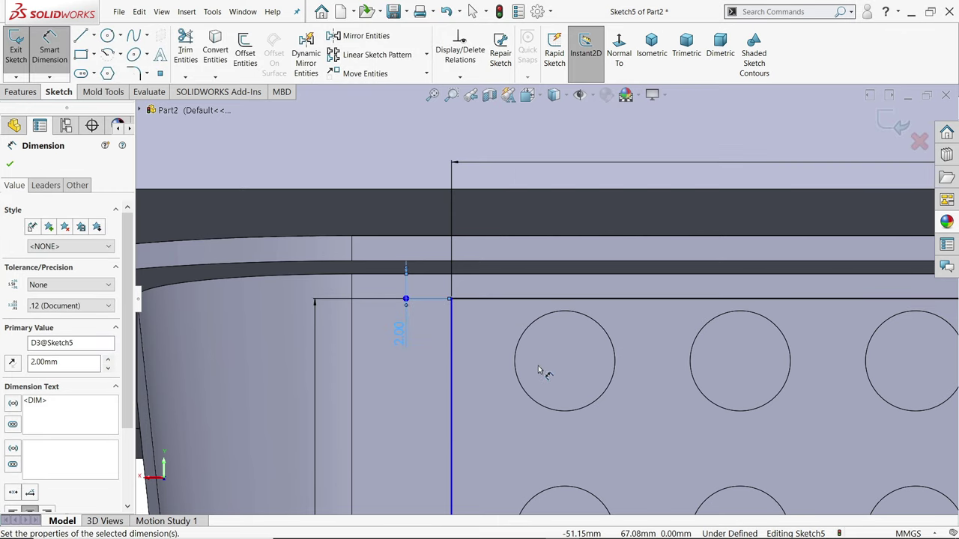
Change the rectangle height from 48 mm to 55 mm.
{"action": "scroll", "coordinate": [545, 374], "scroll_direction": "up", "scroll_amount": 2}
{"action": "scroll", "coordinate": [558, 375], "scroll_direction": "up", "scroll_amount": 1}
{"action": "scroll", "coordinate": [588, 457], "scroll_direction": "up", "scroll_amount": 1}
{"action": "scroll", "coordinate": [610, 439], "scroll_direction": "down", "scroll_amount": 2}
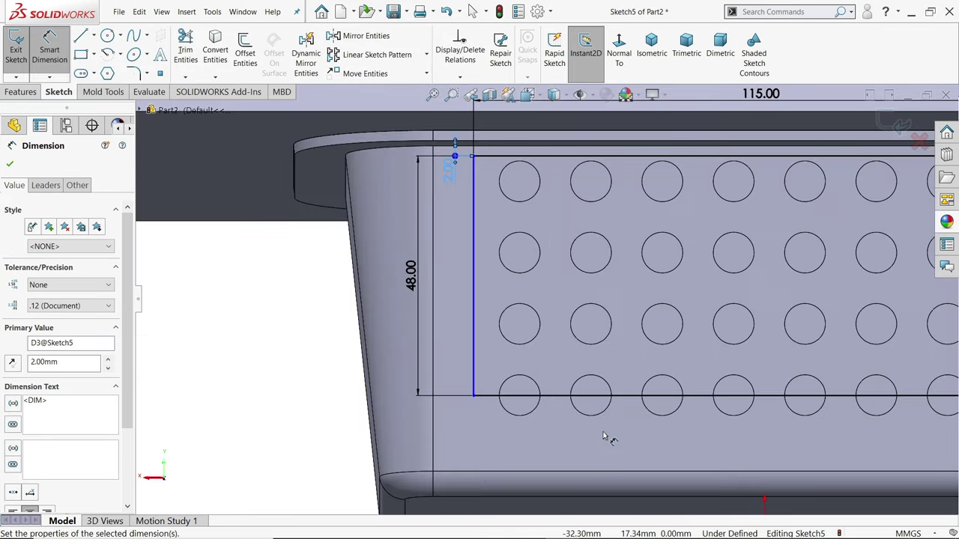
{"action": "scroll", "coordinate": [625, 382], "scroll_direction": "up", "scroll_amount": 2}
{"action": "scroll", "coordinate": [490, 342], "scroll_direction": "down", "scroll_amount": 3}
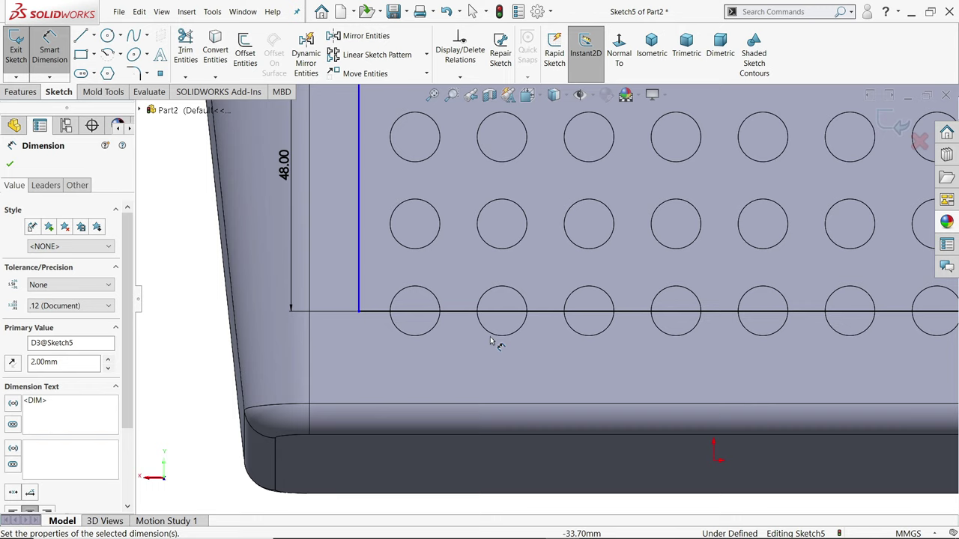
{"action": "double_click", "coordinate": [285, 166]}
{"action": "type", "text": "55"}
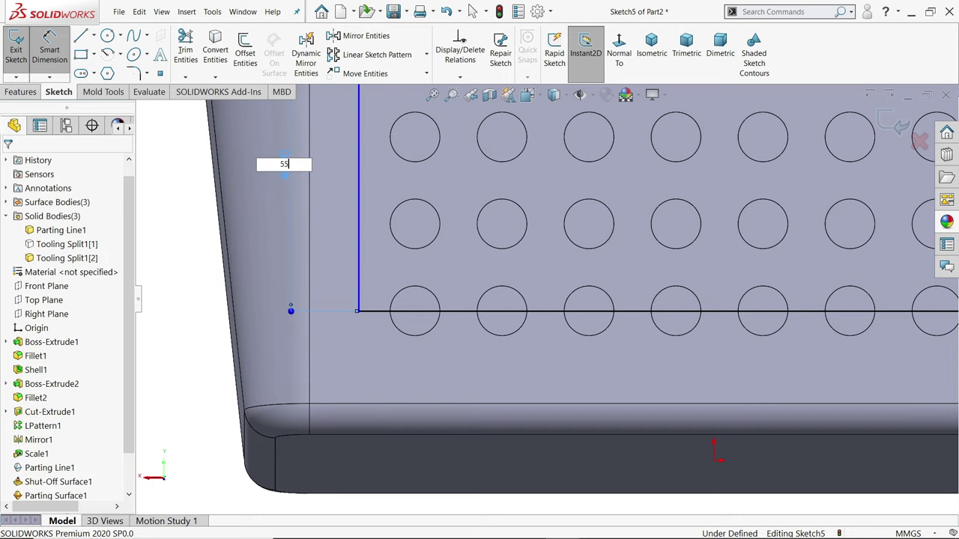
{"action": "key", "text": "Return"}
{"action": "scroll", "coordinate": [420, 335], "scroll_direction": "up", "scroll_amount": 2}
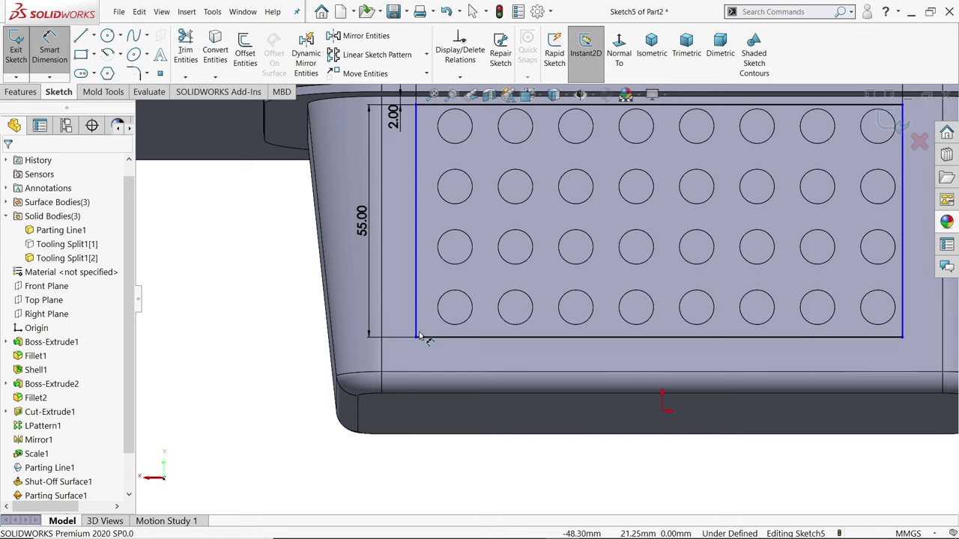
{"action": "scroll", "coordinate": [610, 220], "scroll_direction": "up", "scroll_amount": 2}
{"action": "scroll", "coordinate": [171, 159], "scroll_direction": "down", "scroll_amount": 2}
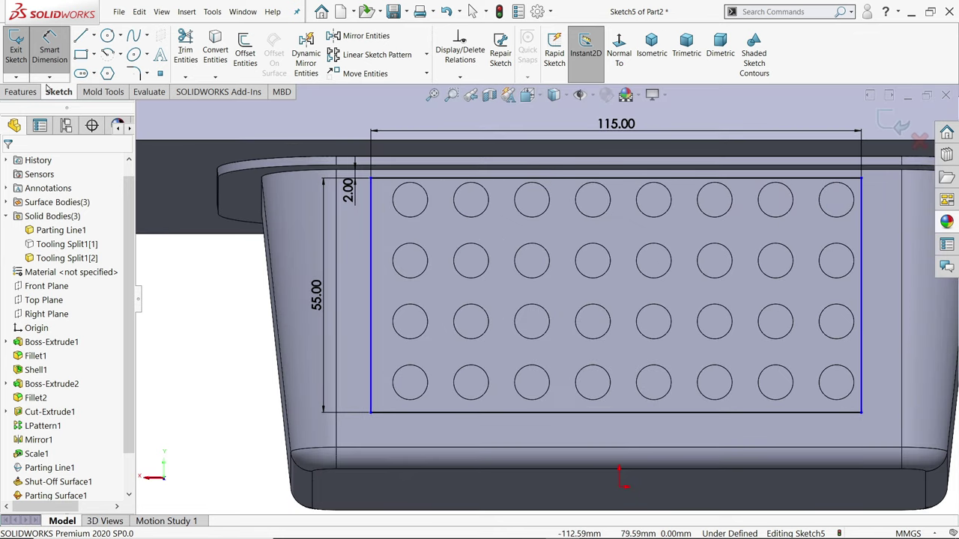
Draw a vertical centerline from the rectangle's bottom edge to the origin.
{"action": "left_click", "coordinate": [92, 36]}
{"action": "left_click", "coordinate": [105, 70]}
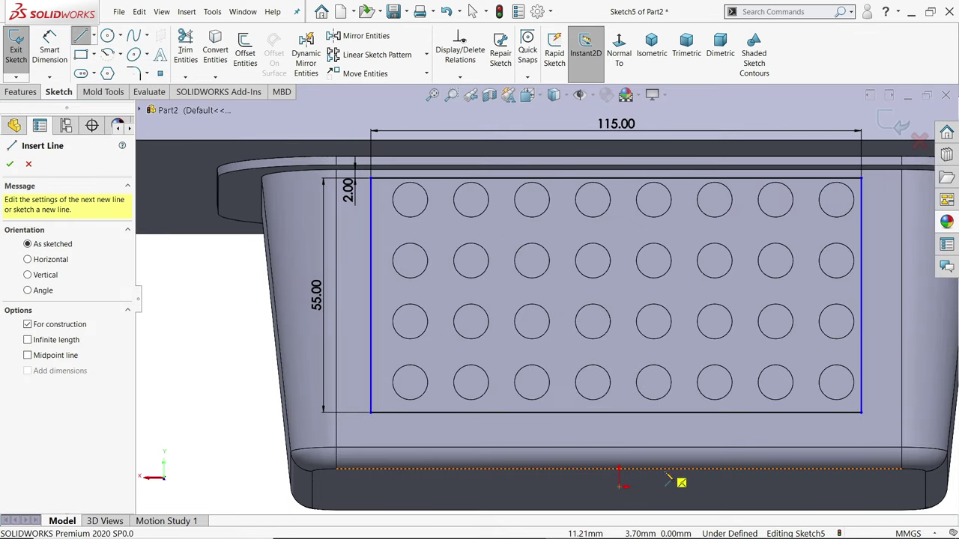
{"action": "scroll", "coordinate": [682, 484], "scroll_direction": "down", "scroll_amount": 1}
{"action": "left_click", "coordinate": [600, 390]}
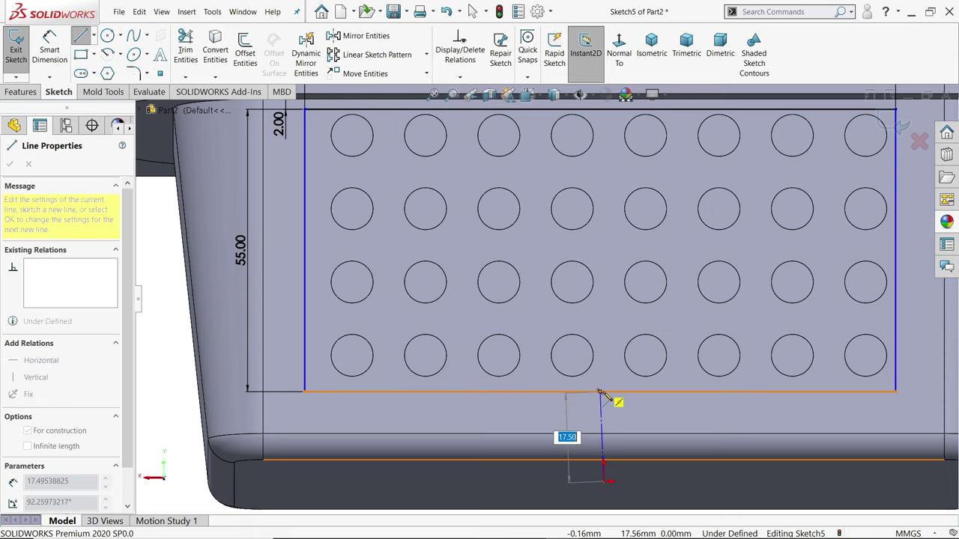
{"action": "right_click", "coordinate": [634, 405]}
{"action": "left_click", "coordinate": [669, 417]}
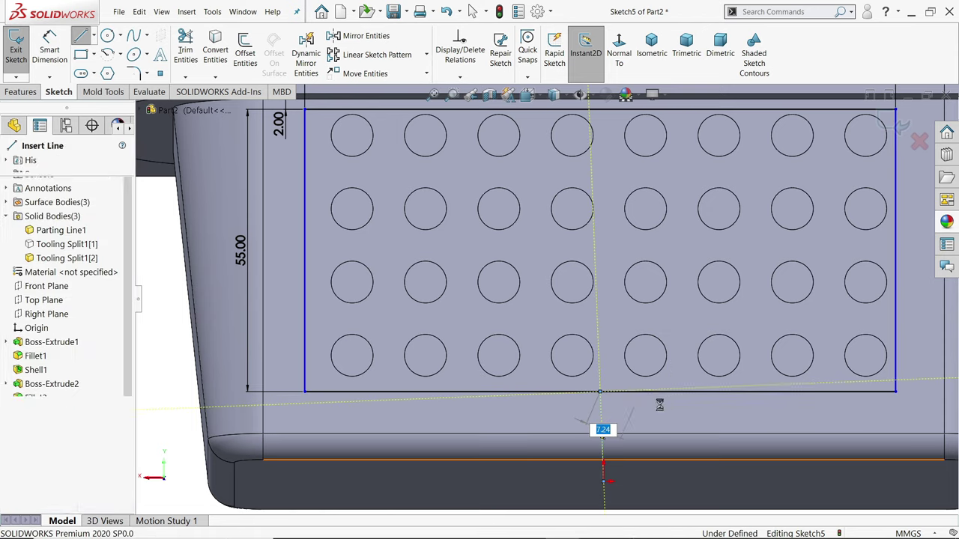
{"action": "scroll", "coordinate": [609, 412], "scroll_direction": "down", "scroll_amount": 3}
{"action": "left_click", "coordinate": [584, 413]}
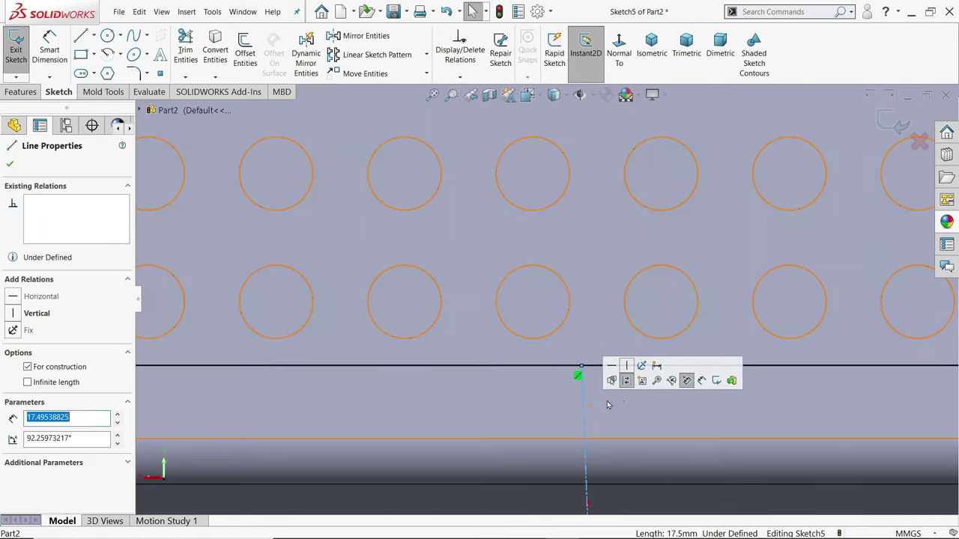
{"action": "left_click", "coordinate": [627, 366]}
{"action": "key", "text": "f"}
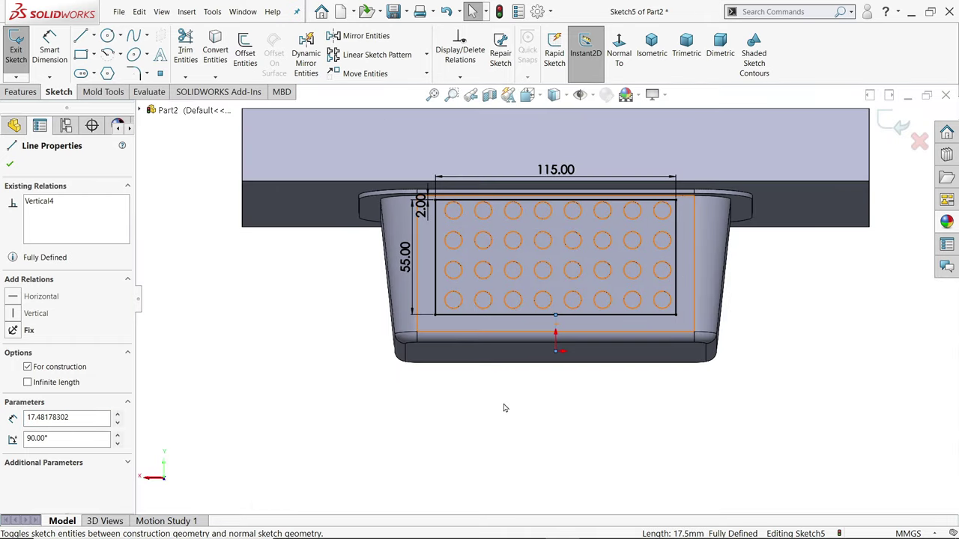
Orbit to an oblique view and close Sketch5.
{"action": "mouse_move", "coordinate": [505, 407]}
{"action": "middle_mouse_down"}
{"action": "mouse_move", "coordinate": [576, 428]}
{"action": "mouse_move", "coordinate": [565, 445]}
{"action": "mouse_move", "coordinate": [600, 406]}
{"action": "mouse_move", "coordinate": [592, 383]}
{"action": "middle_mouse_up"}
{"action": "scroll", "coordinate": [562, 433], "scroll_direction": "up", "scroll_amount": 2}
{"action": "scroll", "coordinate": [561, 428], "scroll_direction": "up", "scroll_amount": 2}
{"action": "scroll", "coordinate": [579, 302], "scroll_direction": "down", "scroll_amount": 2}
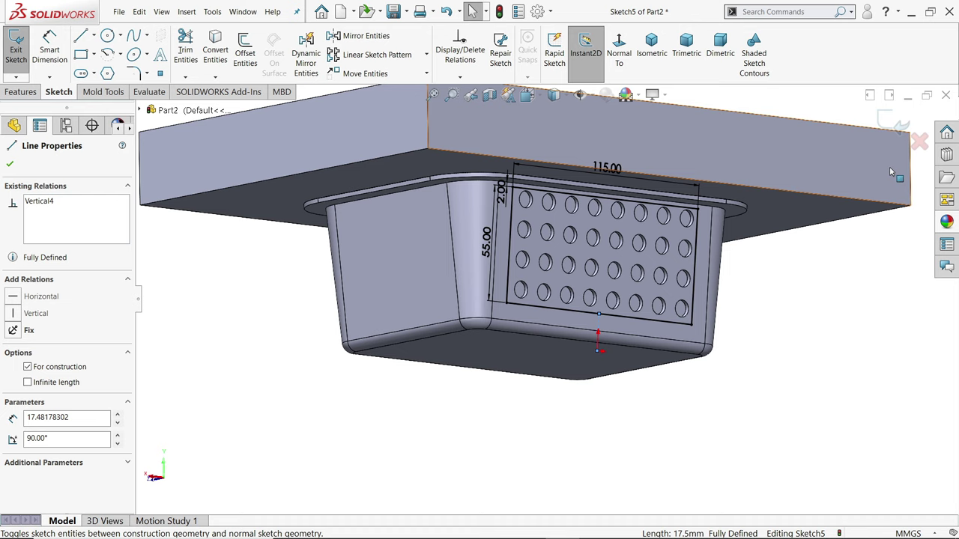
{"action": "left_click", "coordinate": [897, 129]}
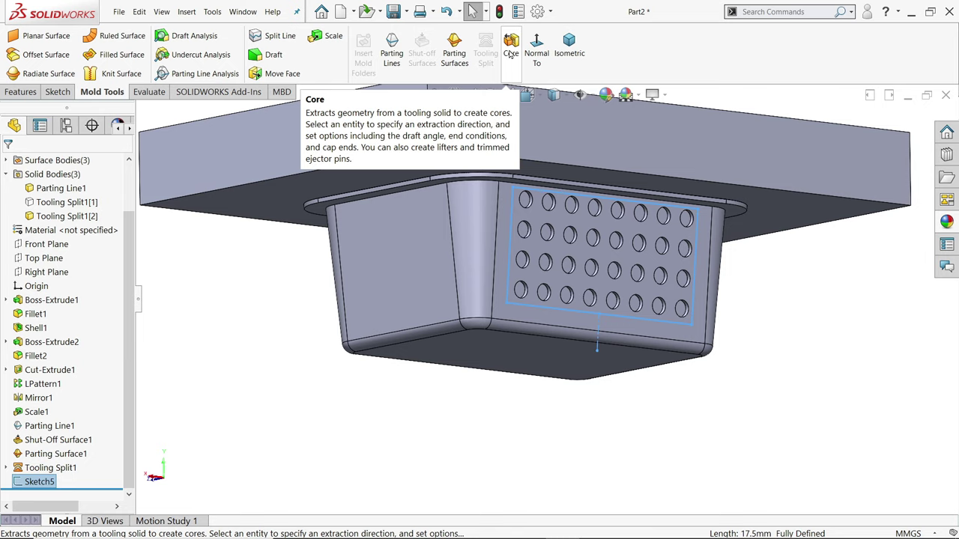
Start a Core from Sketch5 with the basket's bottom edge as pull direction.
{"action": "left_click", "coordinate": [510, 53]}
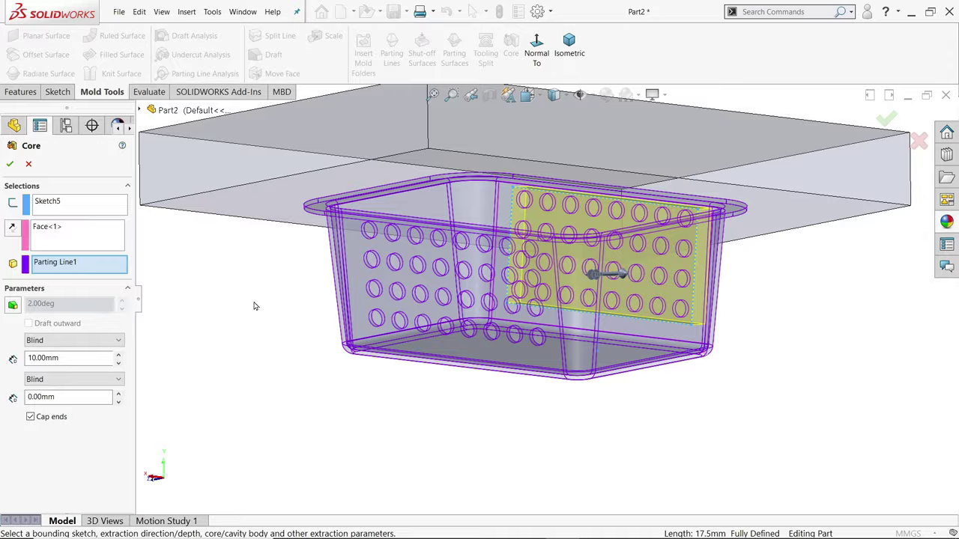
{"action": "mouse_move", "coordinate": [254, 306]}
{"action": "middle_mouse_down"}
{"action": "mouse_move", "coordinate": [285, 354]}
{"action": "mouse_move", "coordinate": [291, 347]}
{"action": "middle_mouse_up"}
{"action": "right_click", "coordinate": [46, 229]}
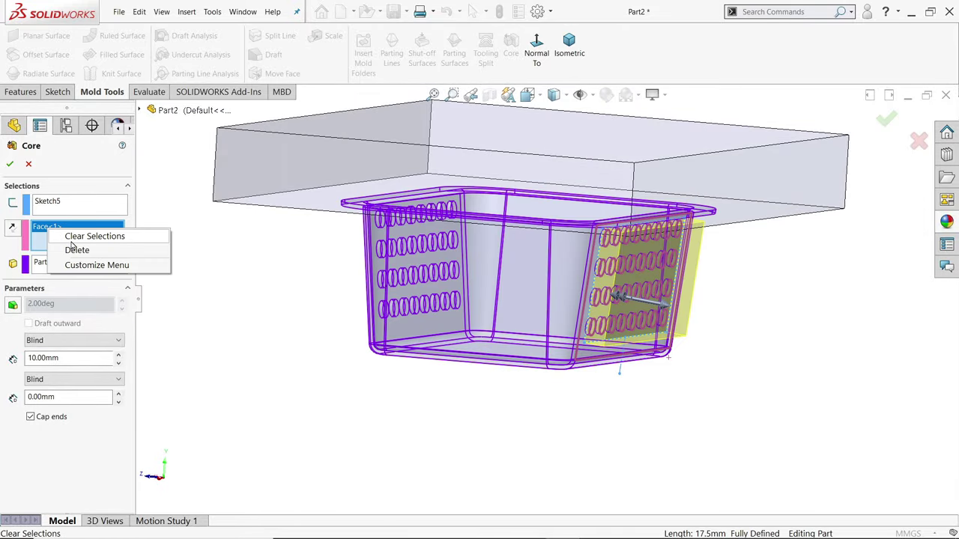
{"action": "left_click", "coordinate": [78, 237]}
{"action": "scroll", "coordinate": [489, 376], "scroll_direction": "down", "scroll_amount": 3}
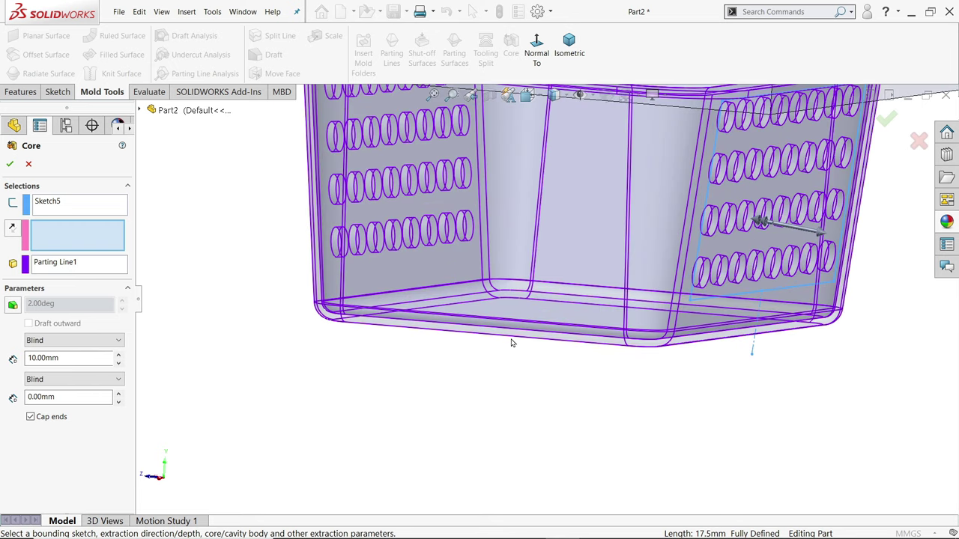
{"action": "left_click", "coordinate": [516, 342]}
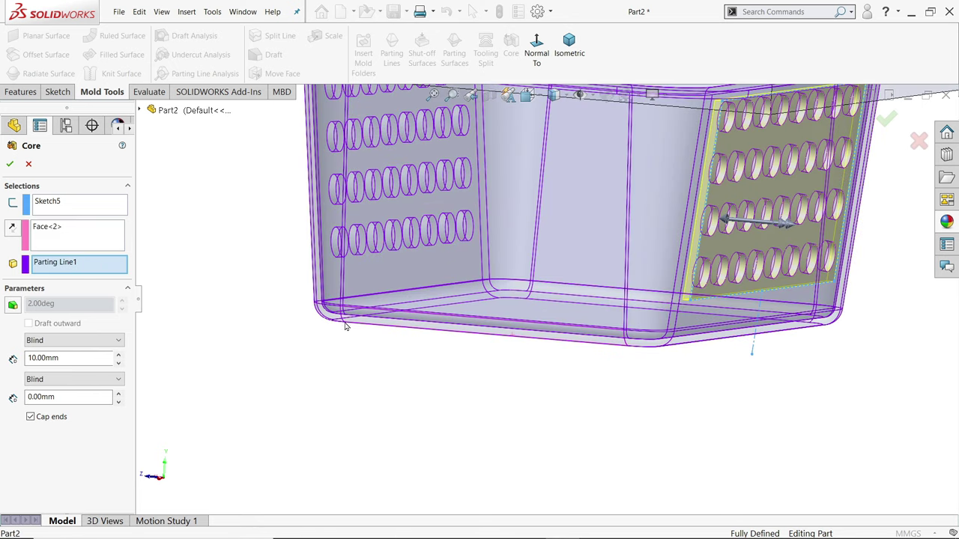
{"action": "right_click", "coordinate": [62, 234]}
{"action": "left_click", "coordinate": [84, 238]}
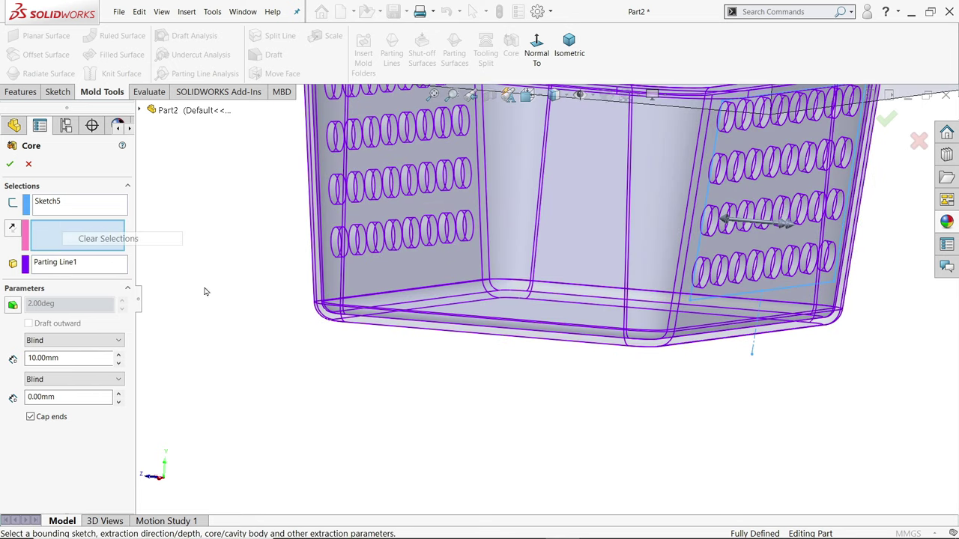
{"action": "left_click", "coordinate": [485, 339]}
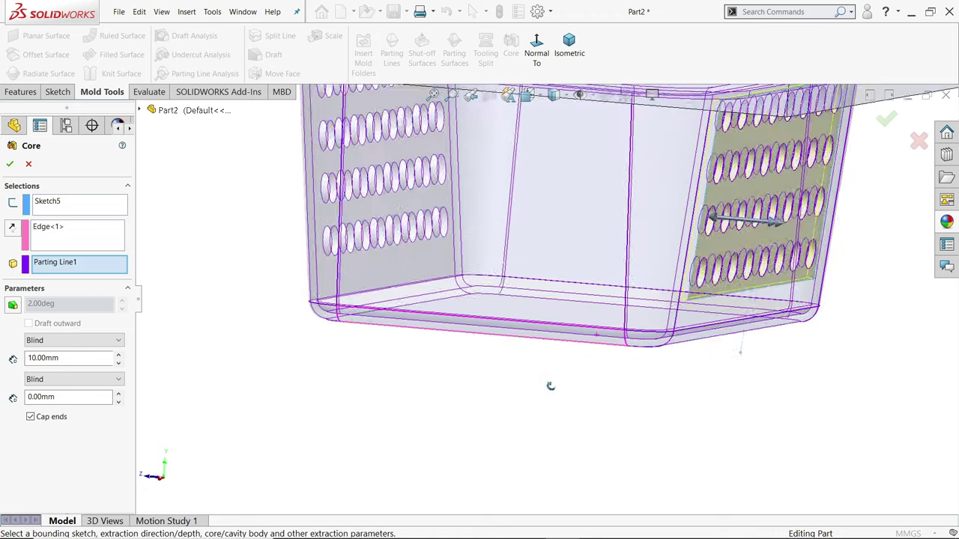
{"action": "mouse_move", "coordinate": [550, 388]}
{"action": "middle_mouse_down"}
{"action": "mouse_move", "coordinate": [562, 399]}
{"action": "mouse_move", "coordinate": [555, 386]}
{"action": "middle_mouse_up"}
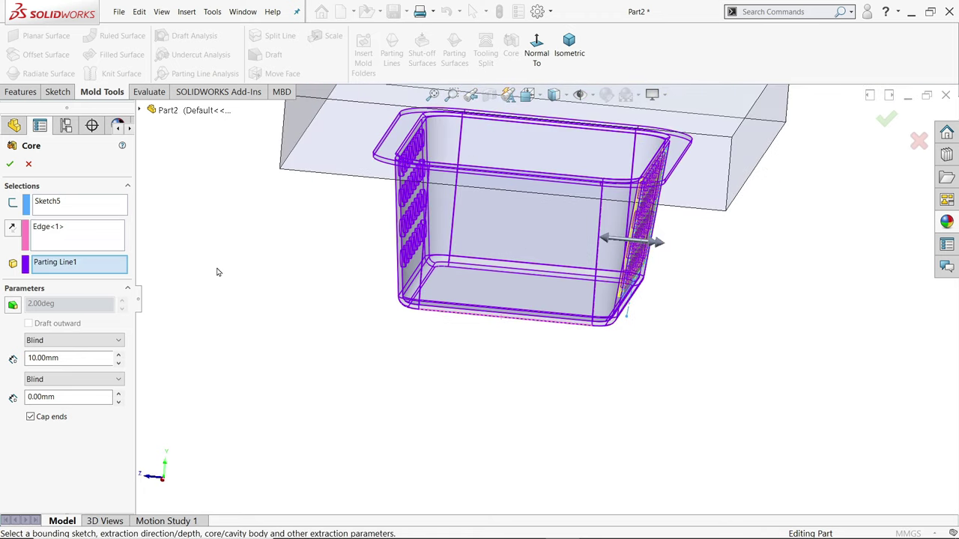
Replace Parting Line1 with Tooling Split1[2] as the core body.
{"action": "right_click", "coordinate": [60, 267]}
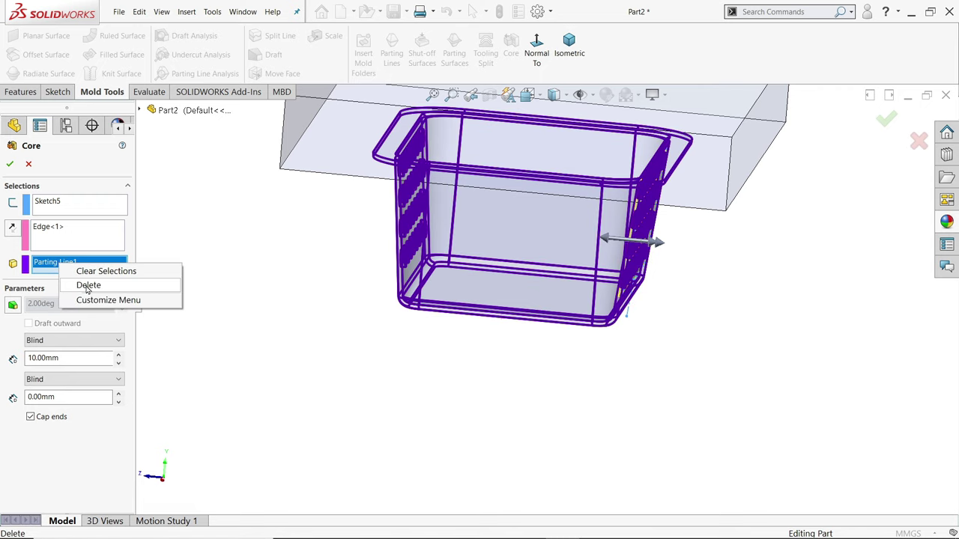
{"action": "left_click", "coordinate": [85, 285]}
{"action": "left_click", "coordinate": [139, 110]}
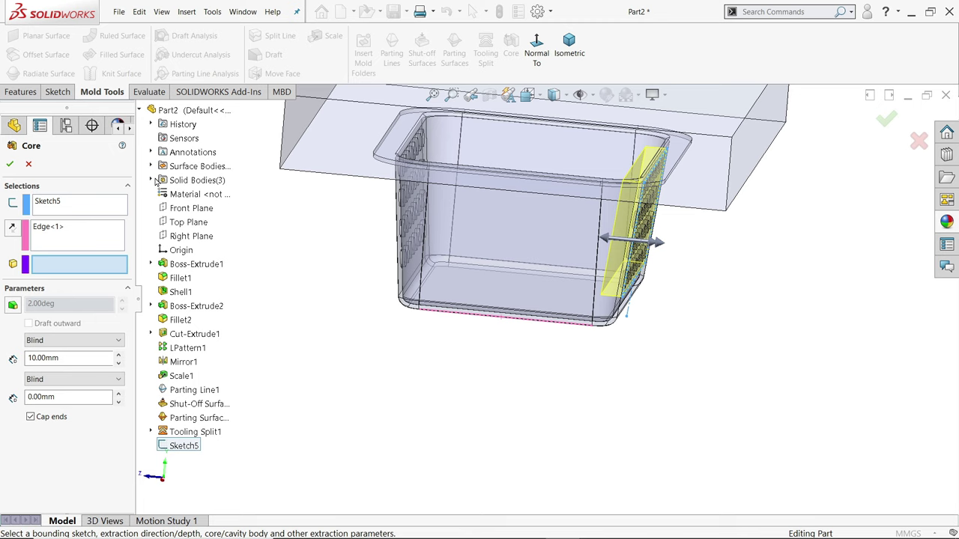
{"action": "left_click", "coordinate": [152, 180]}
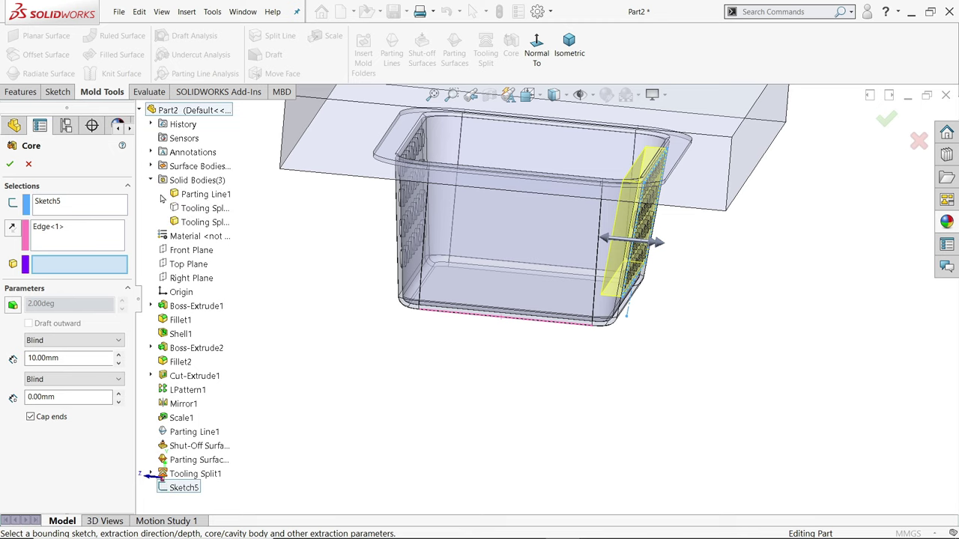
{"action": "left_click", "coordinate": [209, 223]}
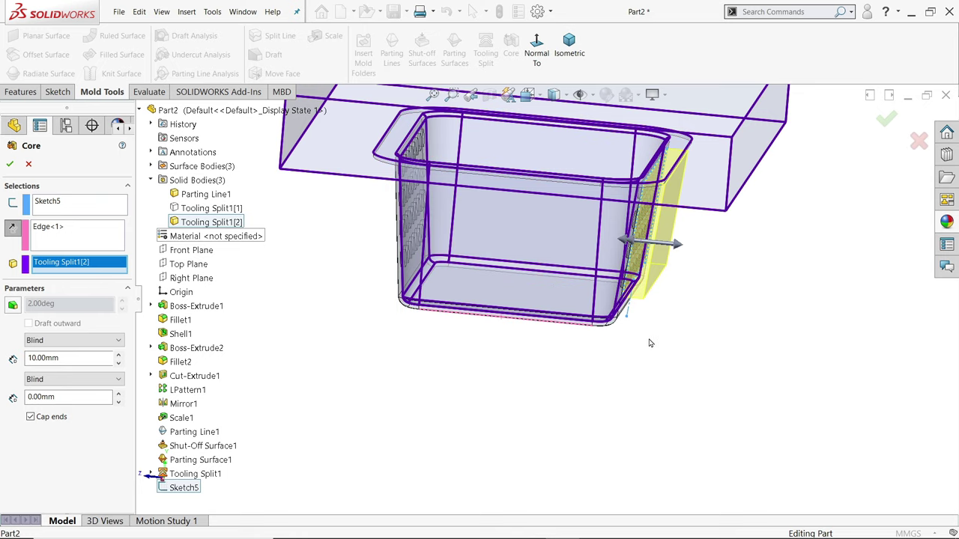
{"action": "scroll", "coordinate": [650, 343], "scroll_direction": "up", "scroll_amount": 2}
{"action": "mouse_move", "coordinate": [620, 360]}
{"action": "middle_mouse_down"}
{"action": "mouse_move", "coordinate": [601, 359]}
{"action": "mouse_move", "coordinate": [606, 338]}
{"action": "middle_mouse_up"}
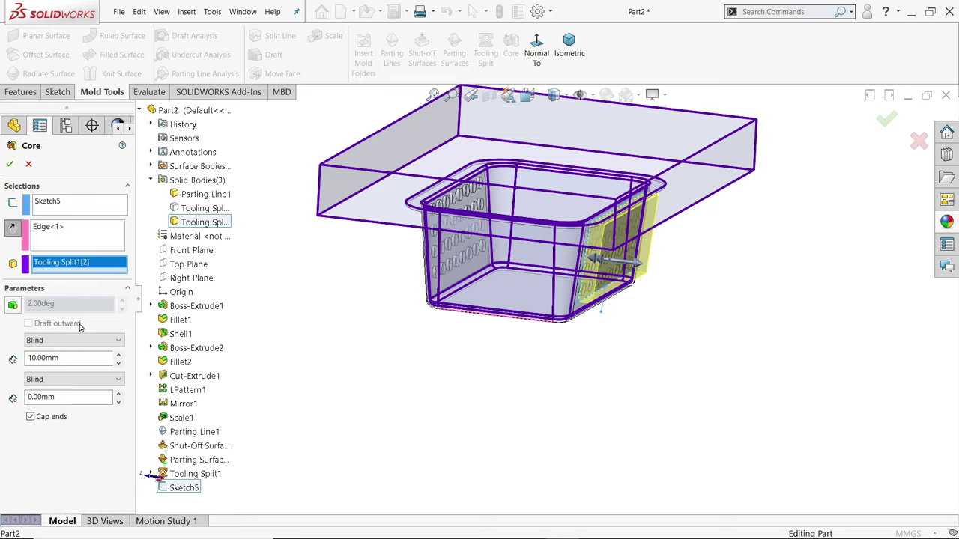
Set the core's end condition to Through All and check the preview.
{"action": "left_click", "coordinate": [46, 341]}
{"action": "left_click", "coordinate": [45, 358]}
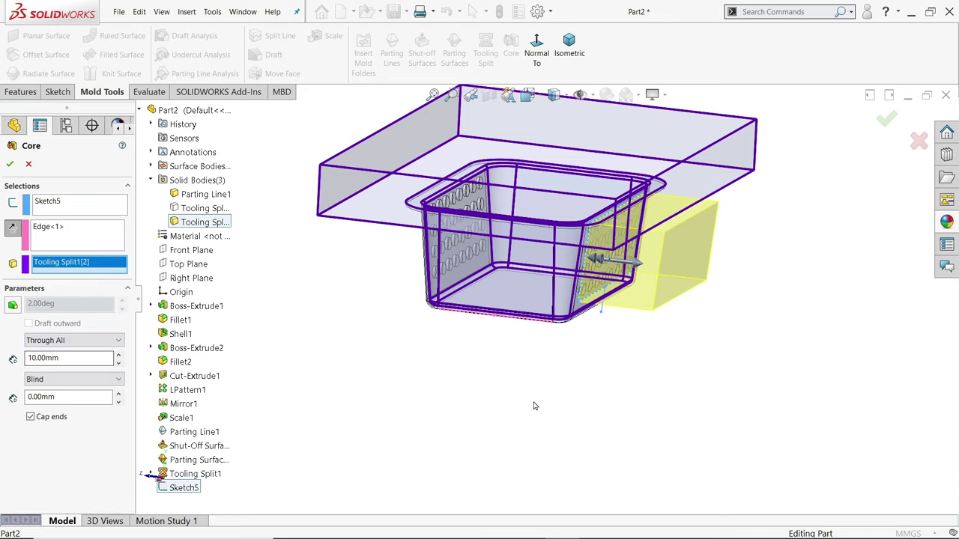
{"action": "middle_click_drag", "start_coordinate": [533, 407], "coordinate": [555, 376]}
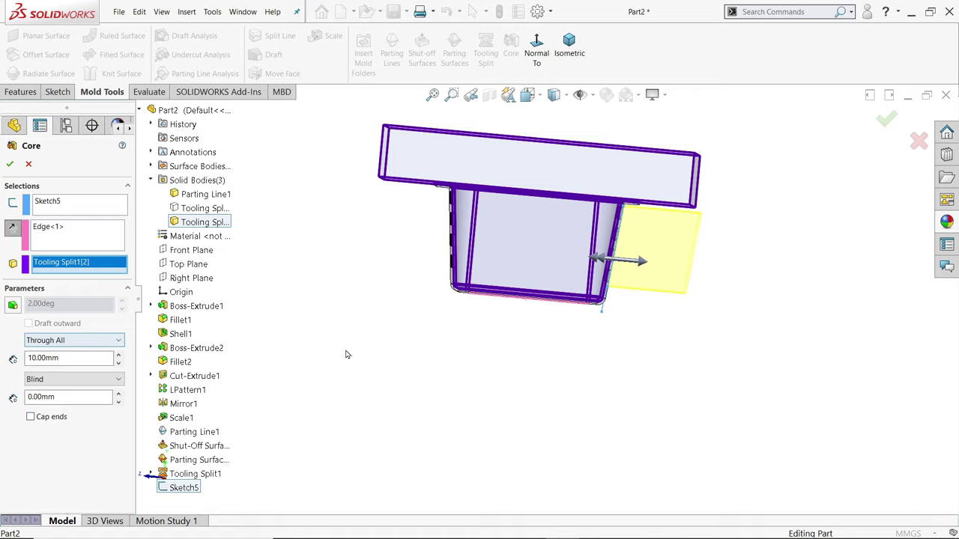
{"action": "mouse_move", "coordinate": [348, 354]}
{"action": "middle_mouse_down"}
{"action": "mouse_move", "coordinate": [331, 385]}
{"action": "mouse_move", "coordinate": [337, 397]}
{"action": "mouse_move", "coordinate": [326, 397]}
{"action": "middle_mouse_up"}
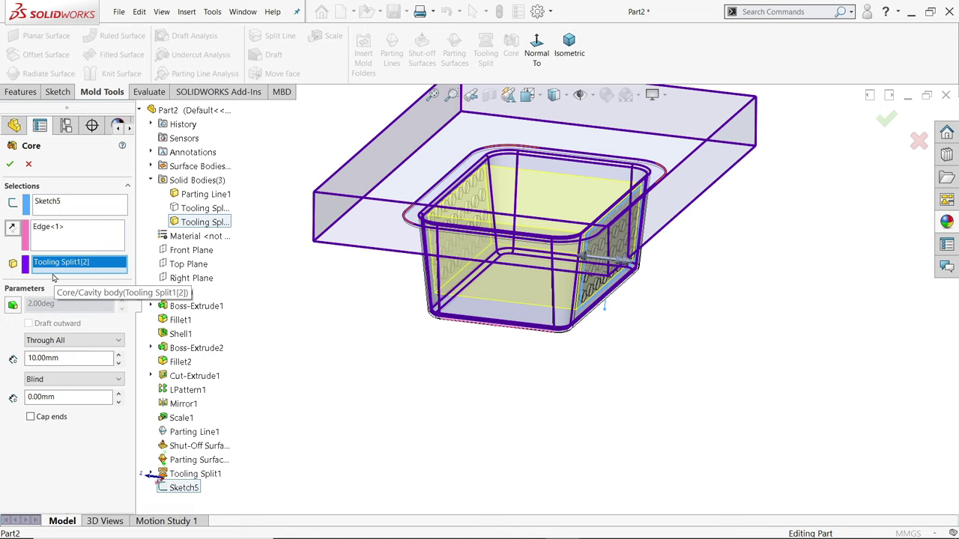
{"action": "mouse_move", "coordinate": [418, 388]}
{"action": "middle_mouse_down"}
{"action": "mouse_move", "coordinate": [424, 401]}
{"action": "mouse_move", "coordinate": [567, 275]}
{"action": "mouse_move", "coordinate": [551, 293]}
{"action": "middle_mouse_up"}
{"action": "scroll", "coordinate": [551, 292], "scroll_direction": "down", "scroll_amount": 2}
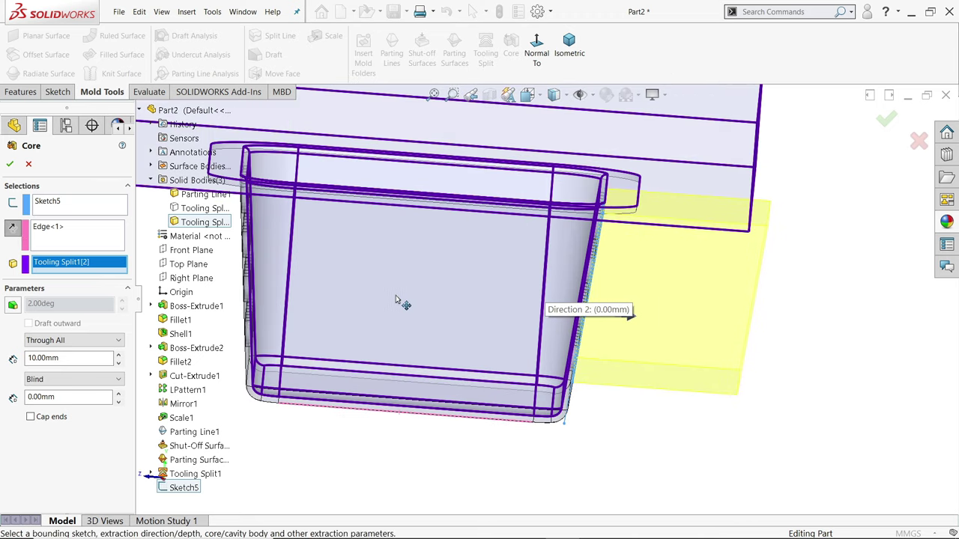
Swap the core body from Tooling Split1[2] to Tooling Split1[1] and create Core1.
{"action": "left_click", "coordinate": [95, 285]}
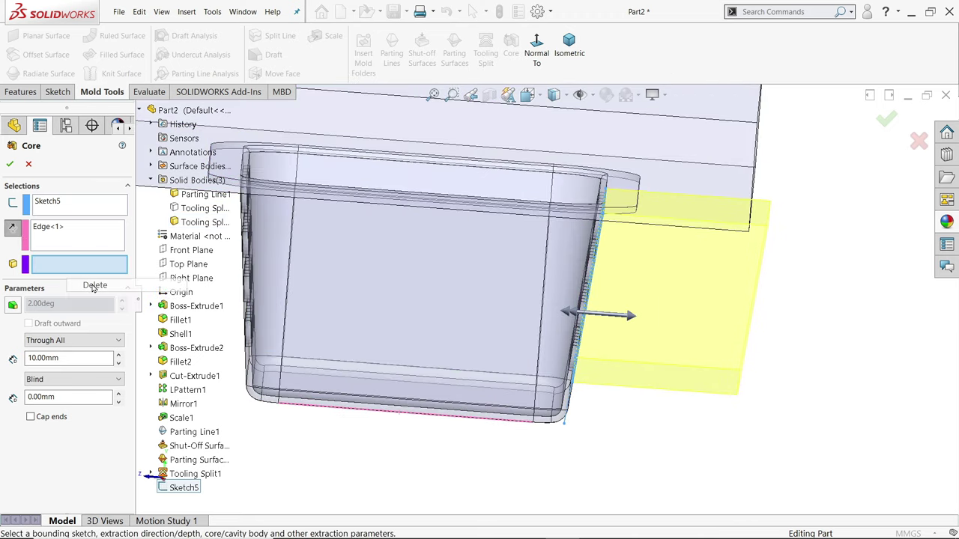
{"action": "left_click", "coordinate": [211, 212]}
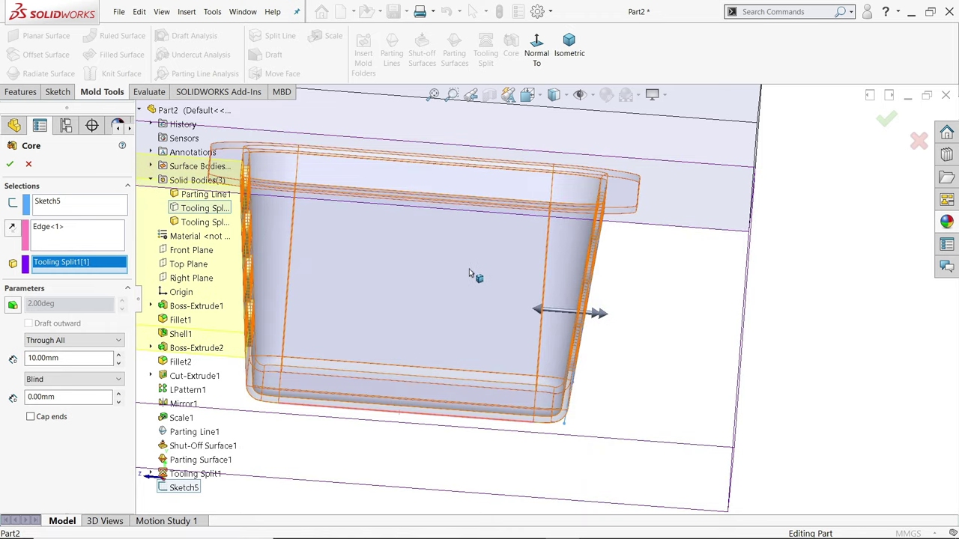
{"action": "scroll", "coordinate": [367, 275], "scroll_direction": "down", "scroll_amount": 2}
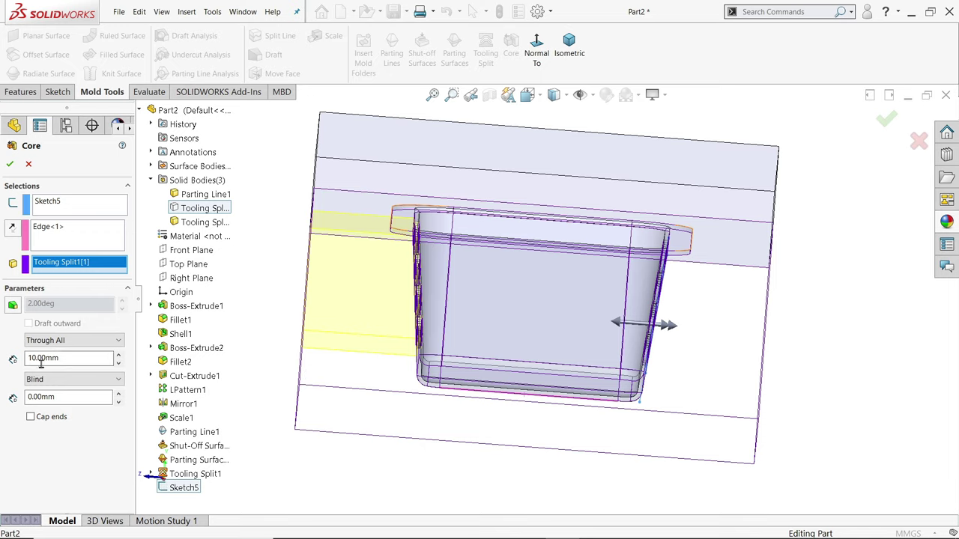
{"action": "left_click", "coordinate": [11, 164]}
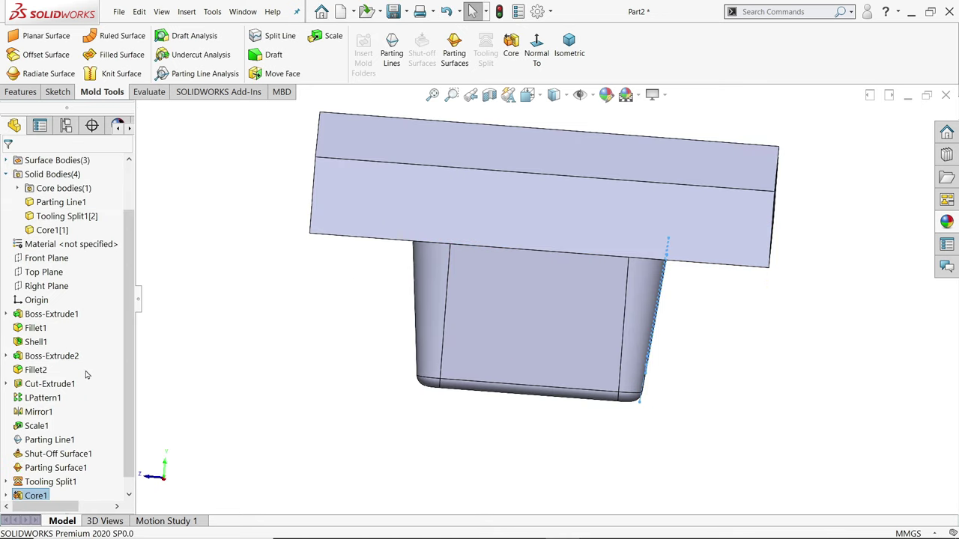
{"action": "key", "text": "ctrl+7"}
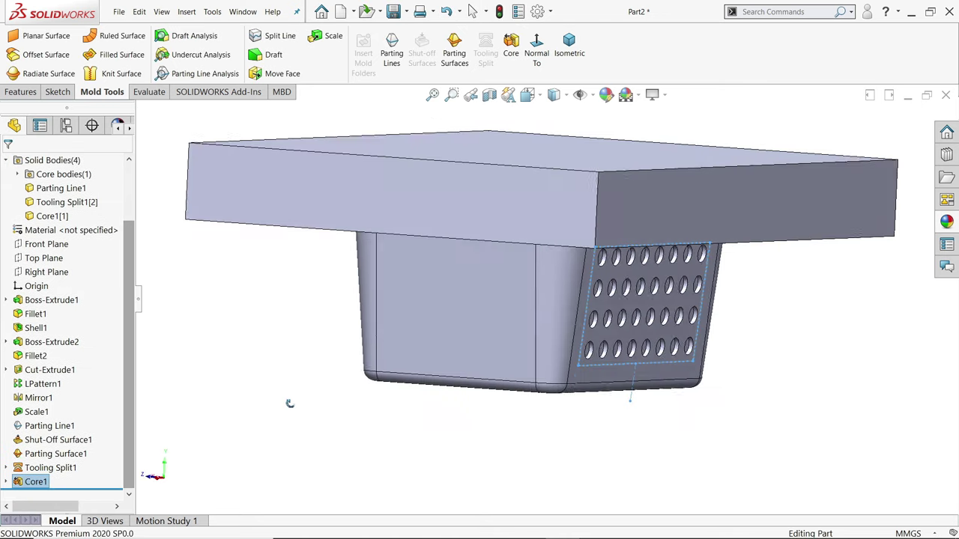
{"action": "middle_click_drag", "start_coordinate": [460, 429], "coordinate": [594, 386]}
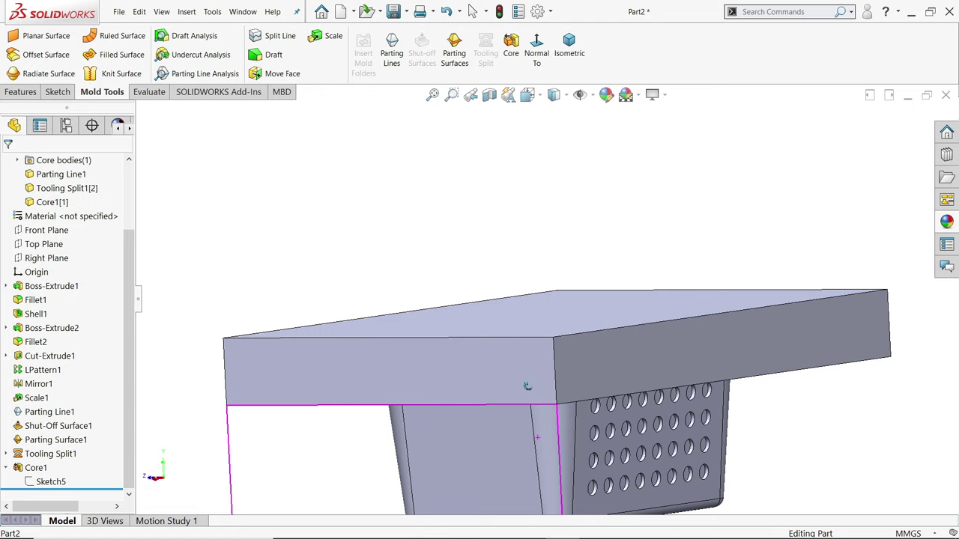
Hide the Core1[2] body, then show it again.
{"action": "scroll", "coordinate": [594, 386], "scroll_direction": "down", "scroll_amount": 2}
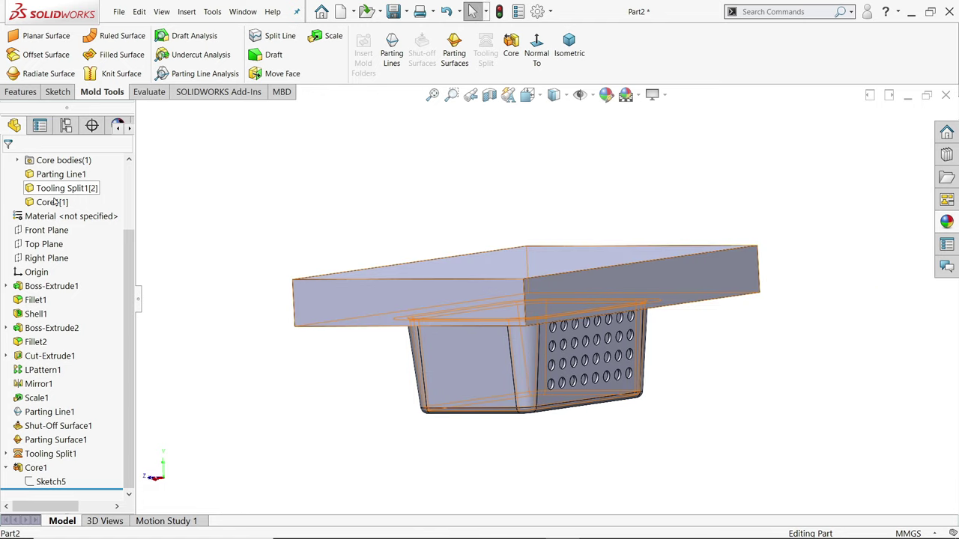
{"action": "left_click_drag", "start_coordinate": [132, 254], "coordinate": [134, 218]}
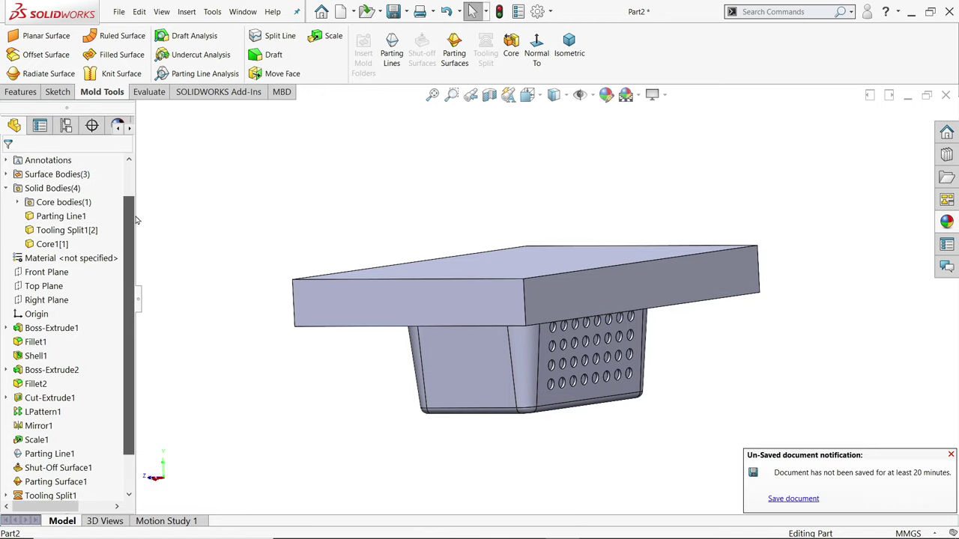
{"action": "left_click", "coordinate": [60, 216]}
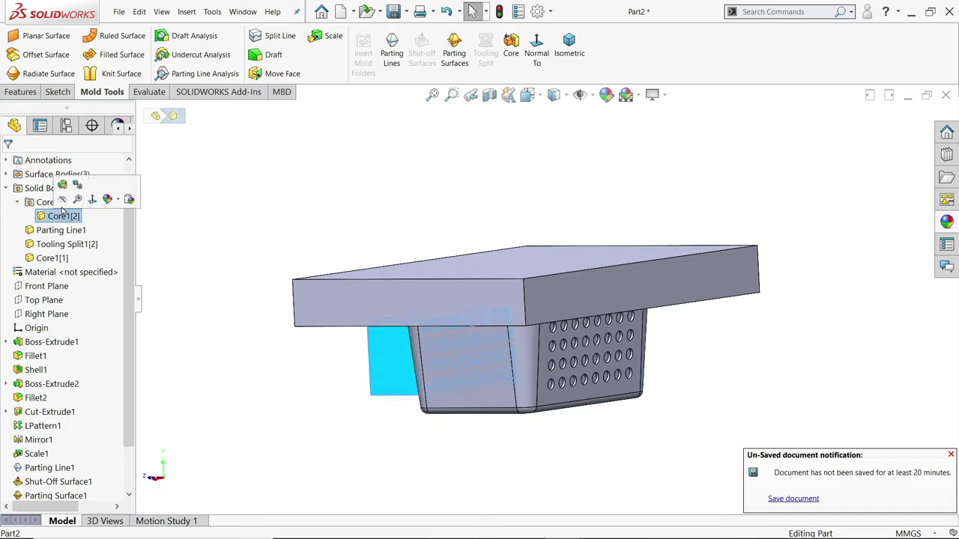
{"action": "left_click", "coordinate": [63, 202]}
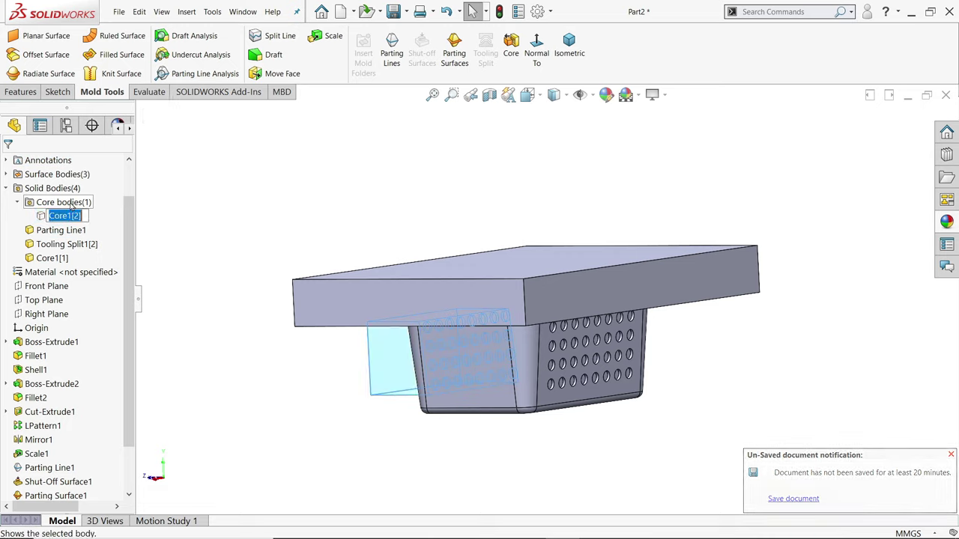
{"action": "left_click", "coordinate": [58, 215]}
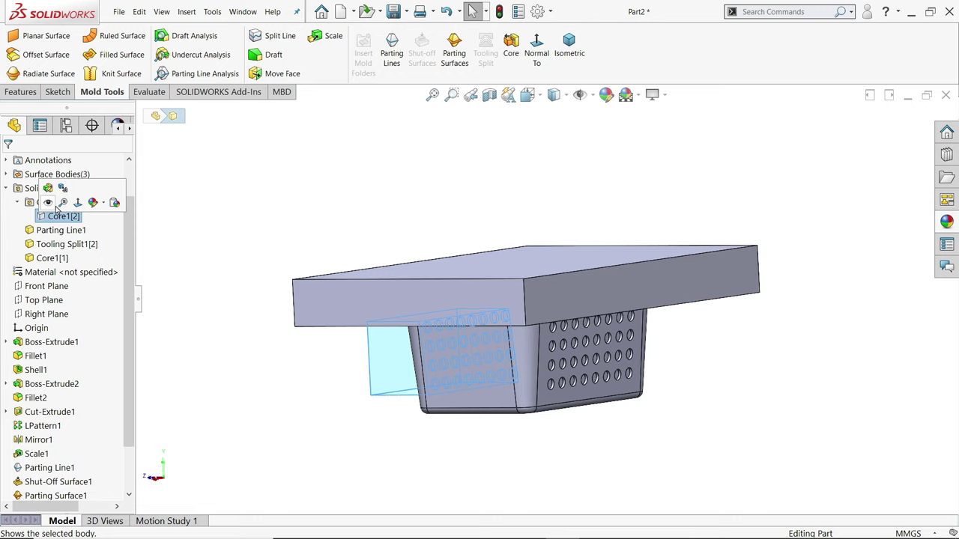
{"action": "left_click", "coordinate": [48, 203]}
Hide the block body to inspect the side core alone, then show the Parting Line1 basket body.
{"action": "mouse_move", "coordinate": [262, 270]}
{"action": "middle_mouse_down"}
{"action": "mouse_move", "coordinate": [328, 236]}
{"action": "mouse_move", "coordinate": [319, 216]}
{"action": "middle_mouse_up"}
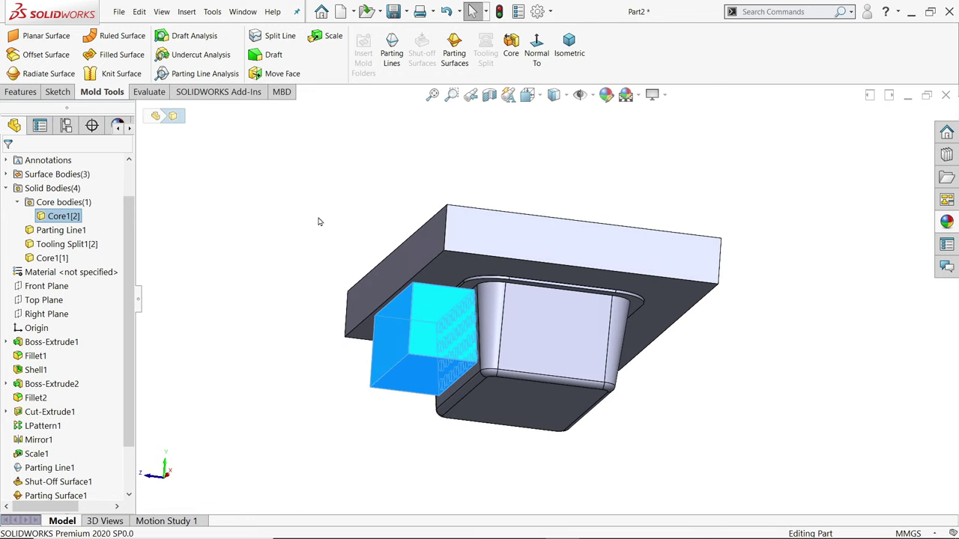
{"action": "scroll", "coordinate": [436, 327], "scroll_direction": "down", "scroll_amount": 5}
{"action": "left_click", "coordinate": [597, 310]}
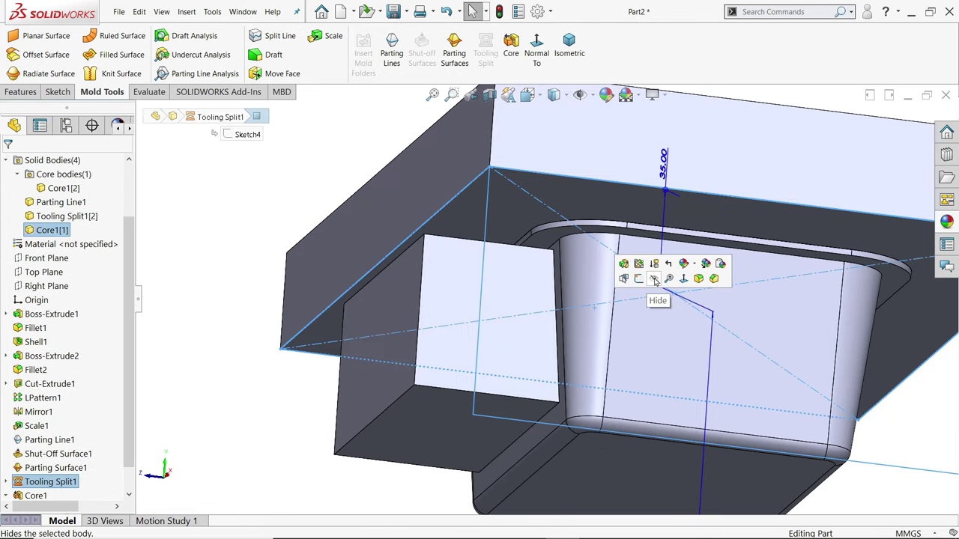
{"action": "key", "text": "Escape"}
{"action": "left_click", "coordinate": [597, 287]}
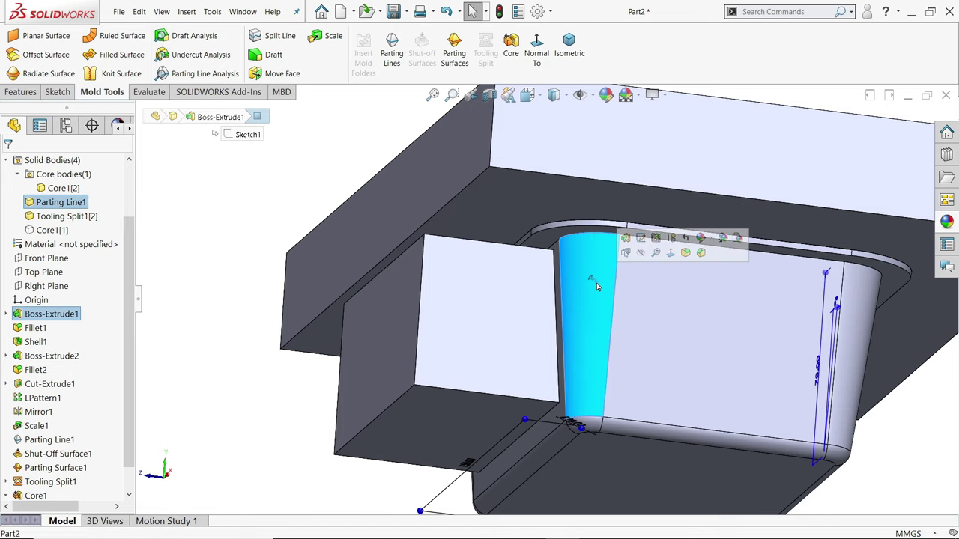
{"action": "key", "text": "Escape"}
{"action": "left_click", "coordinate": [609, 233]}
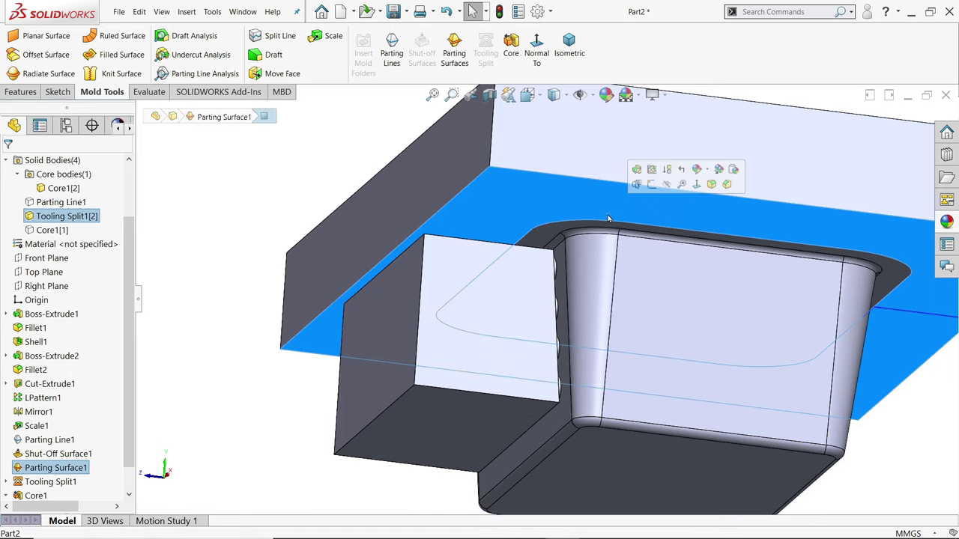
{"action": "left_click", "coordinate": [667, 185]}
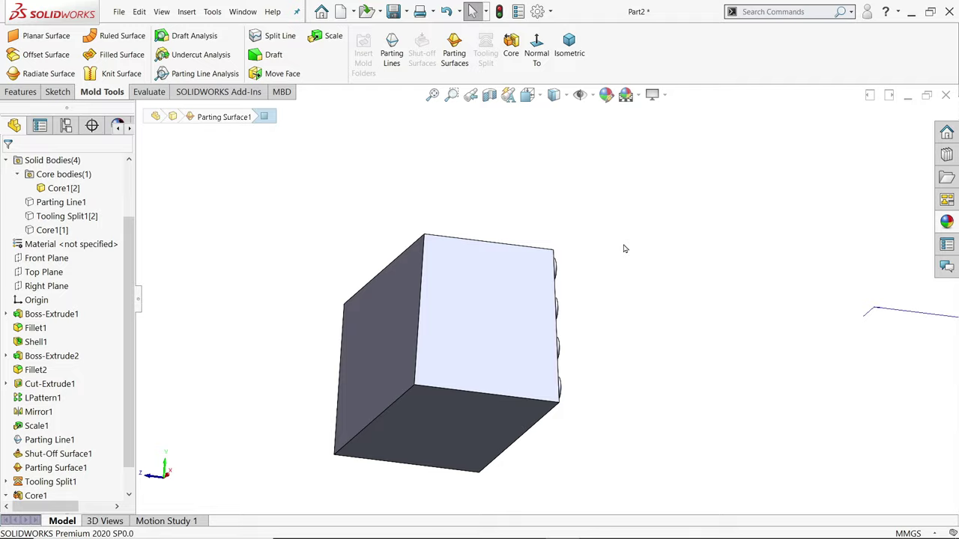
{"action": "mouse_move", "coordinate": [625, 247]}
{"action": "middle_mouse_down"}
{"action": "mouse_move", "coordinate": [437, 201]}
{"action": "mouse_move", "coordinate": [475, 169]}
{"action": "mouse_move", "coordinate": [542, 191]}
{"action": "mouse_move", "coordinate": [569, 218]}
{"action": "mouse_move", "coordinate": [558, 263]}
{"action": "middle_mouse_up"}
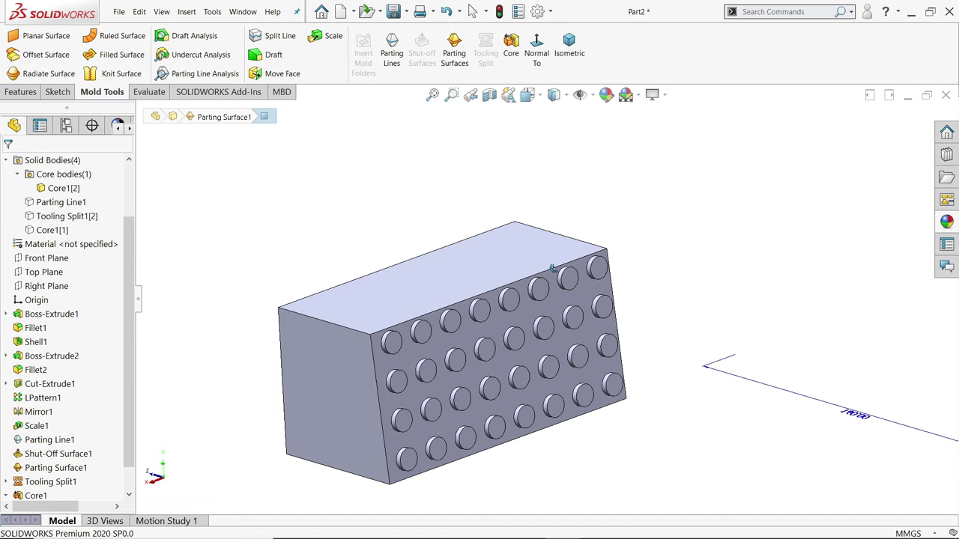
{"action": "left_click", "coordinate": [51, 203]}
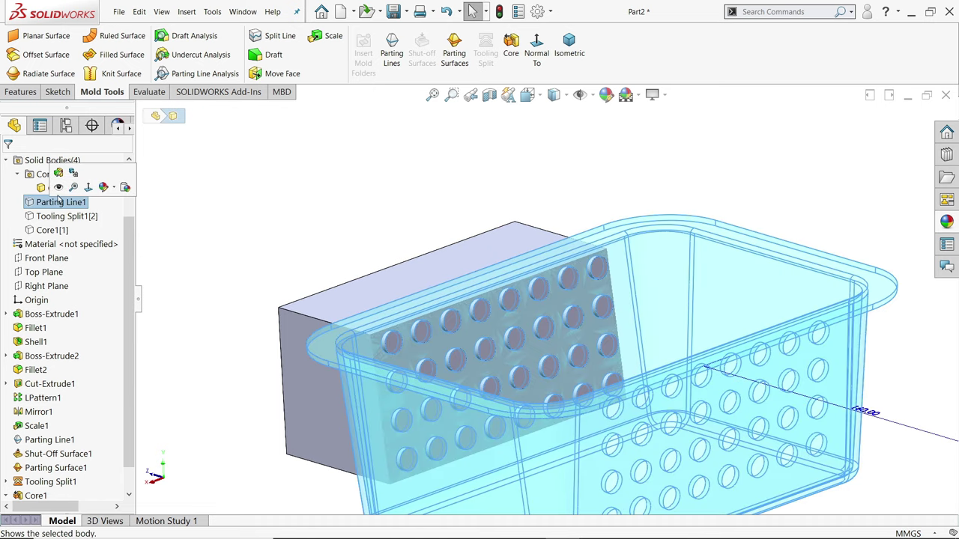
{"action": "left_click", "coordinate": [59, 190]}
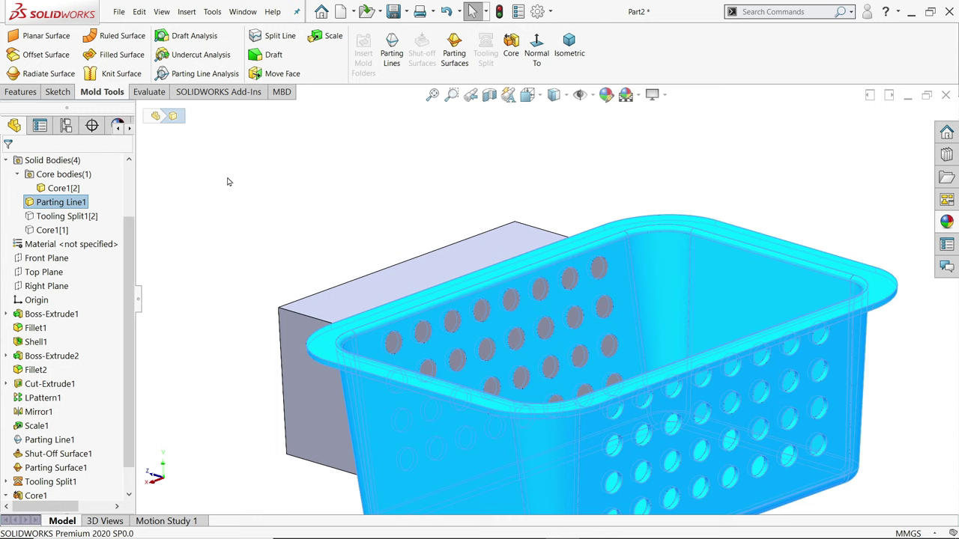
Sketch on the perforated side face, converting Sketch5's hole-enclosing rectangle into Sketch7.
{"action": "scroll", "coordinate": [403, 231], "scroll_direction": "up", "scroll_amount": 3}
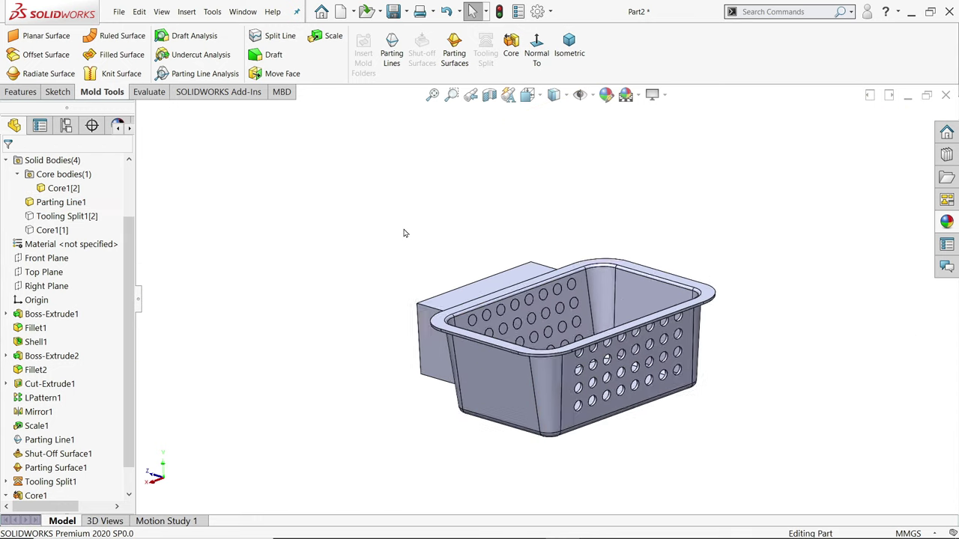
{"action": "scroll", "coordinate": [607, 367], "scroll_direction": "up", "scroll_amount": 2}
{"action": "scroll", "coordinate": [579, 365], "scroll_direction": "down", "scroll_amount": 3}
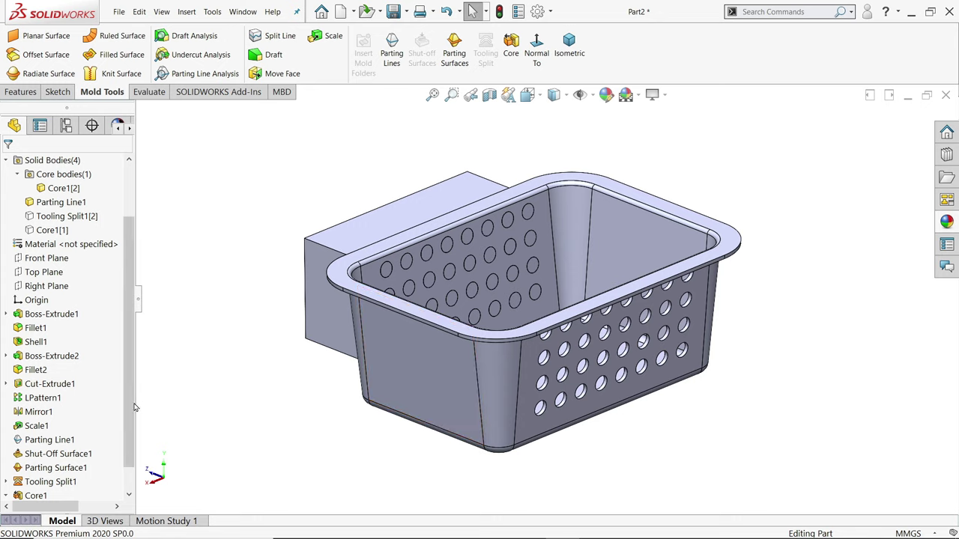
{"action": "left_click_drag", "start_coordinate": [136, 407], "coordinate": [136, 429]}
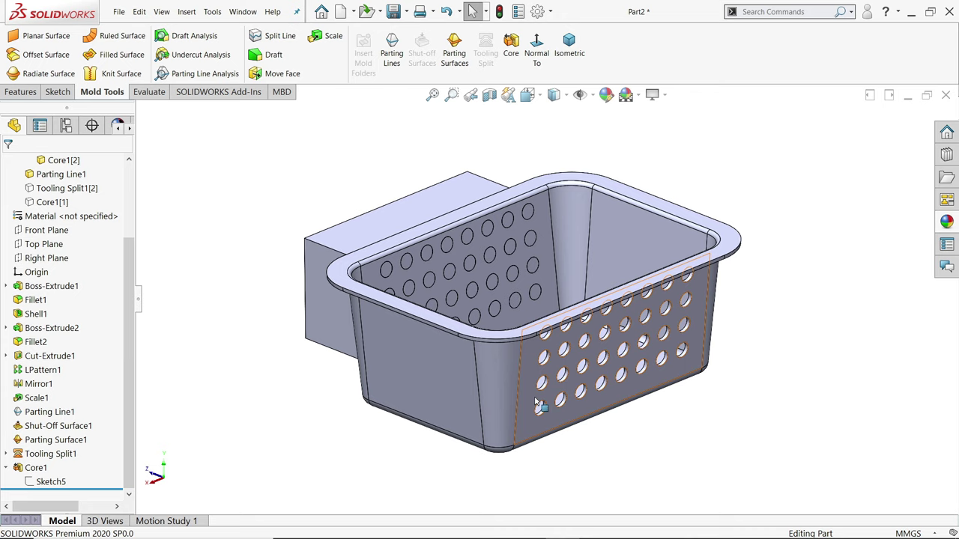
{"action": "left_click", "coordinate": [528, 431]}
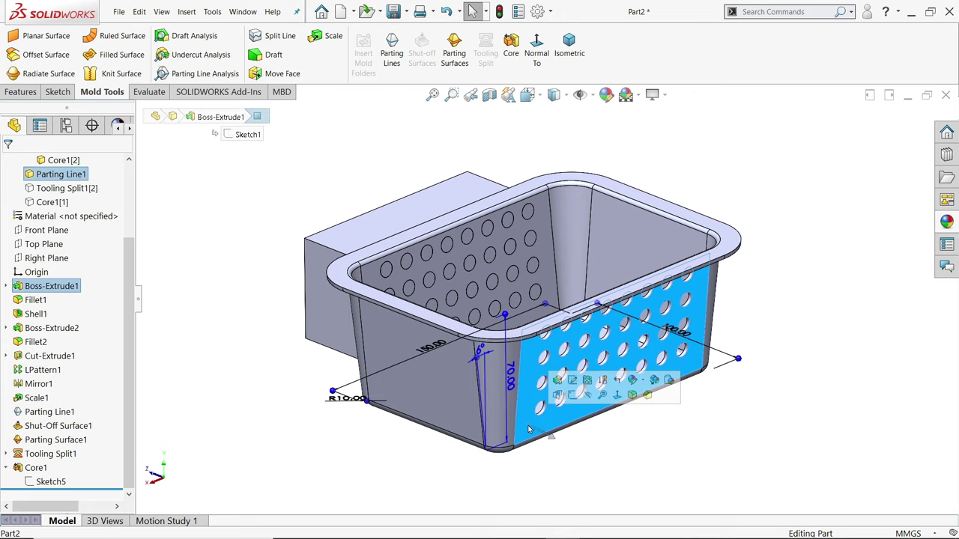
{"action": "left_click", "coordinate": [569, 397]}
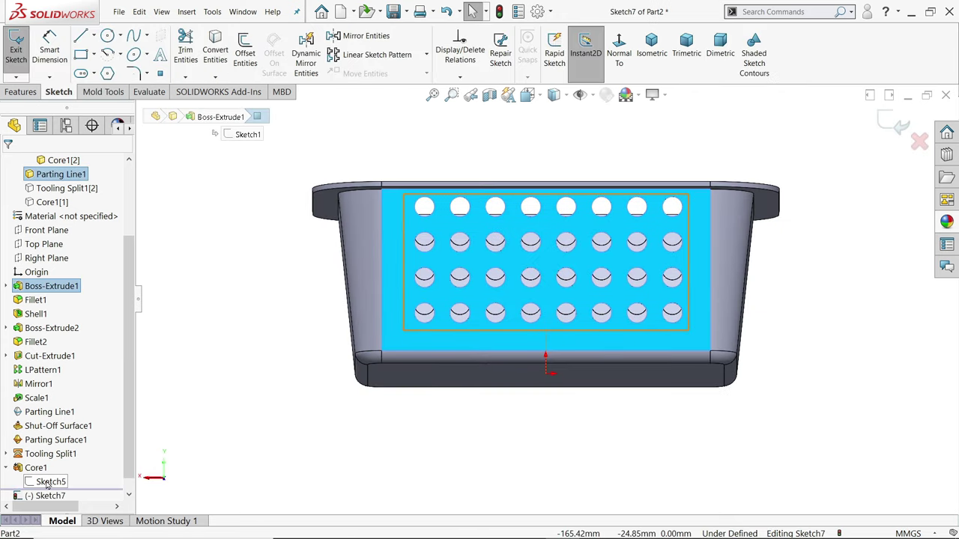
{"action": "left_click", "coordinate": [48, 482]}
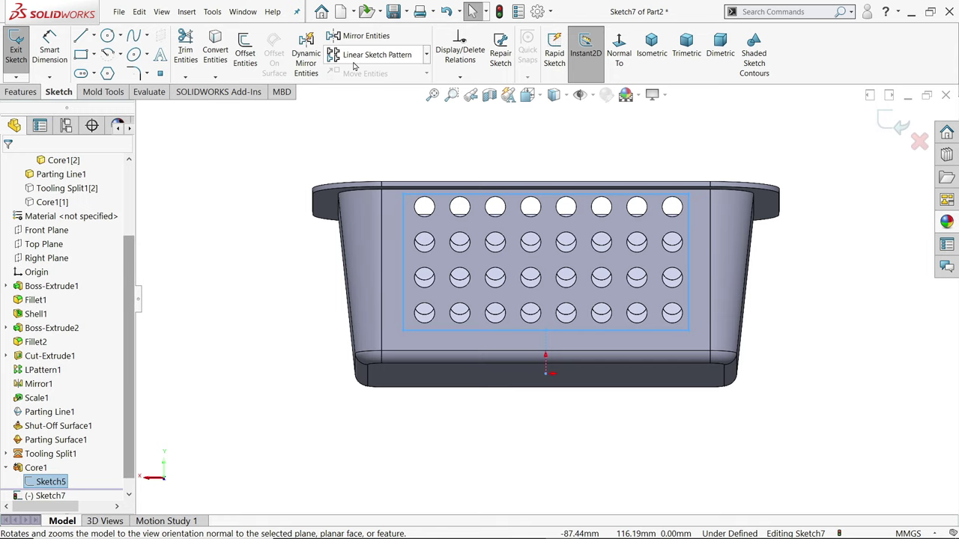
{"action": "key", "text": "Escape"}
{"action": "mouse_move", "coordinate": [252, 203]}
{"action": "middle_mouse_down"}
{"action": "mouse_move", "coordinate": [340, 225]}
{"action": "mouse_move", "coordinate": [367, 256]}
{"action": "middle_mouse_up"}
{"action": "left_click", "coordinate": [892, 132]}
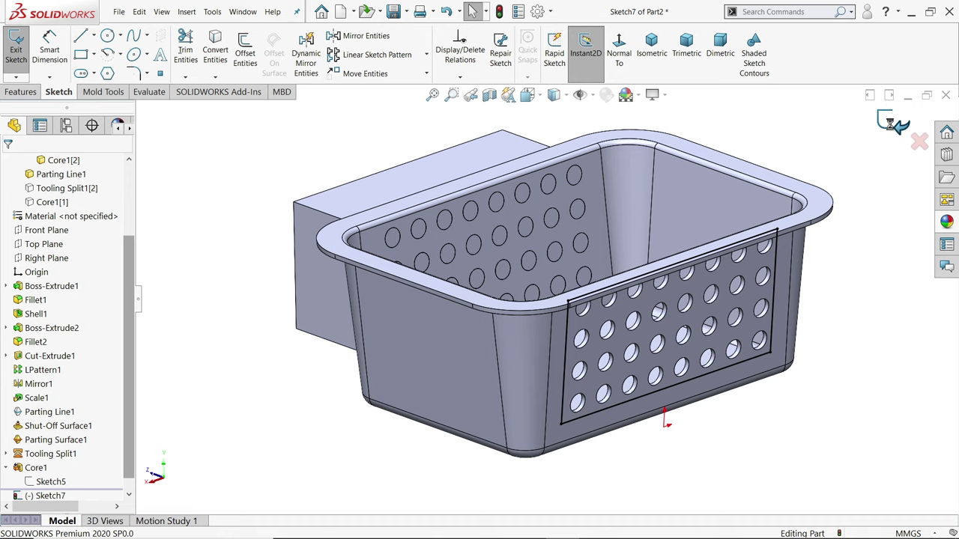
Start a core from Sketch7, clearing Parting Line1 and the direction face.
{"action": "left_click", "coordinate": [517, 54]}
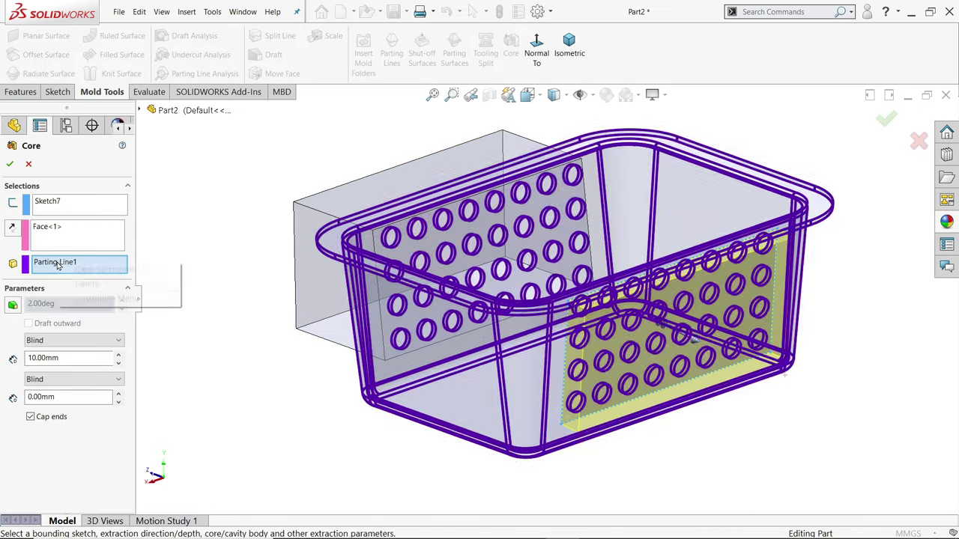
{"action": "right_click", "coordinate": [58, 266]}
{"action": "left_click", "coordinate": [90, 284]}
{"action": "right_click", "coordinate": [73, 241]}
{"action": "left_click", "coordinate": [73, 240]}
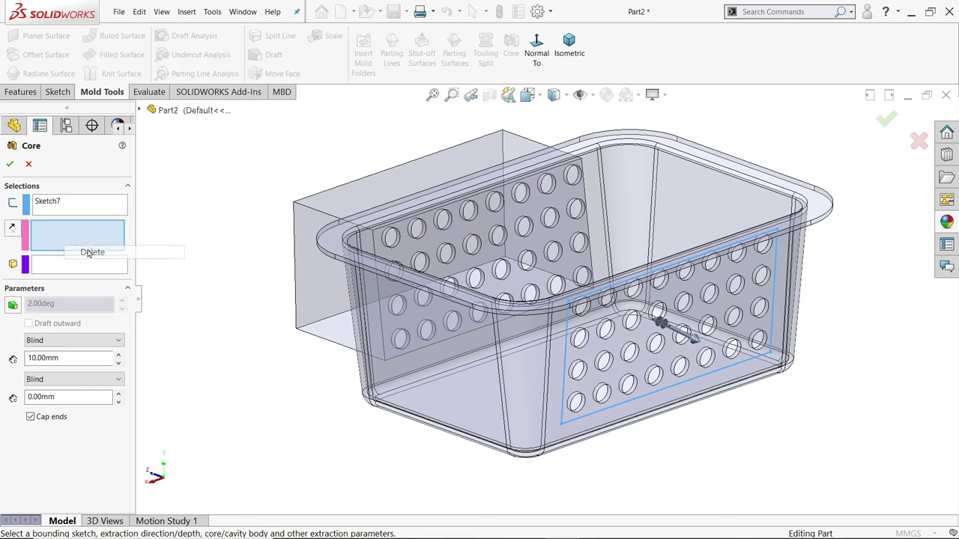
Use the basket's bottom edge as the core direction, reversed to extract outward.
{"action": "scroll", "coordinate": [660, 320], "scroll_direction": "down", "scroll_amount": 5}
{"action": "scroll", "coordinate": [409, 429], "scroll_direction": "down", "scroll_amount": 3}
{"action": "scroll", "coordinate": [408, 429], "scroll_direction": "down", "scroll_amount": 2}
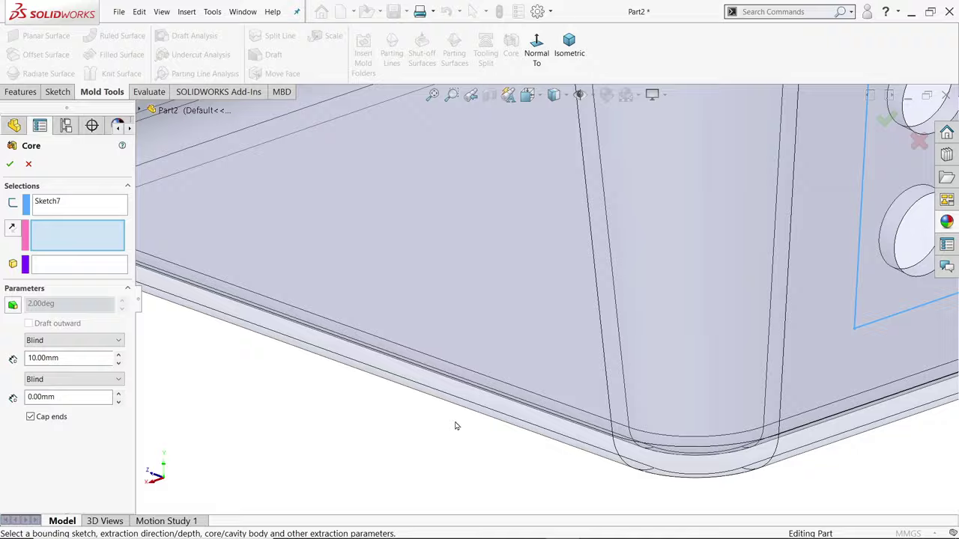
{"action": "middle_click_drag", "start_coordinate": [455, 427], "coordinate": [495, 349]}
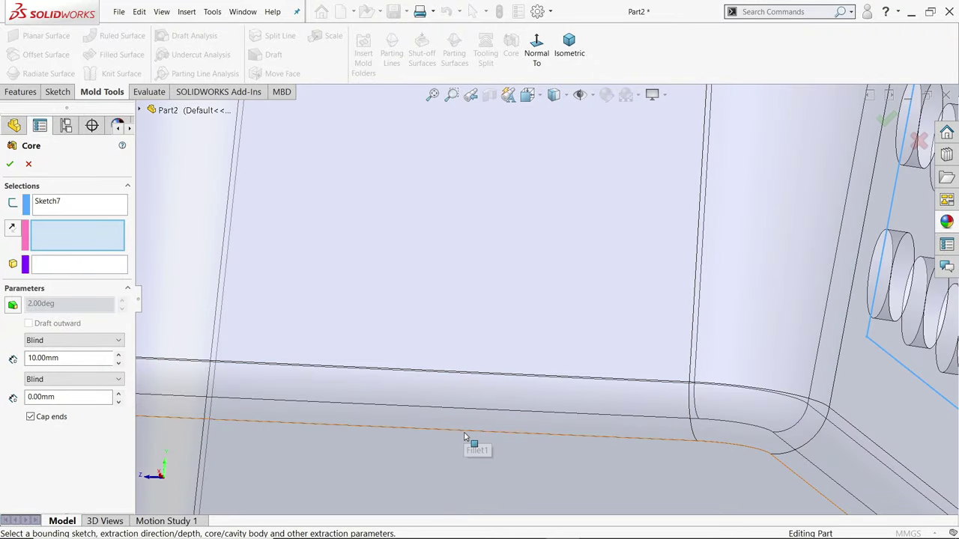
{"action": "left_click", "coordinate": [466, 435]}
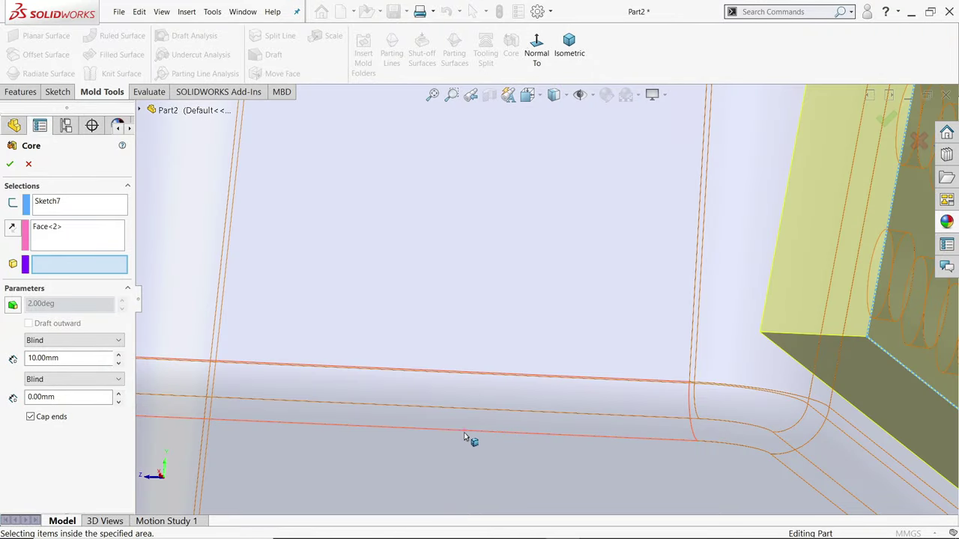
{"action": "right_click", "coordinate": [73, 248]}
{"action": "left_click", "coordinate": [97, 252]}
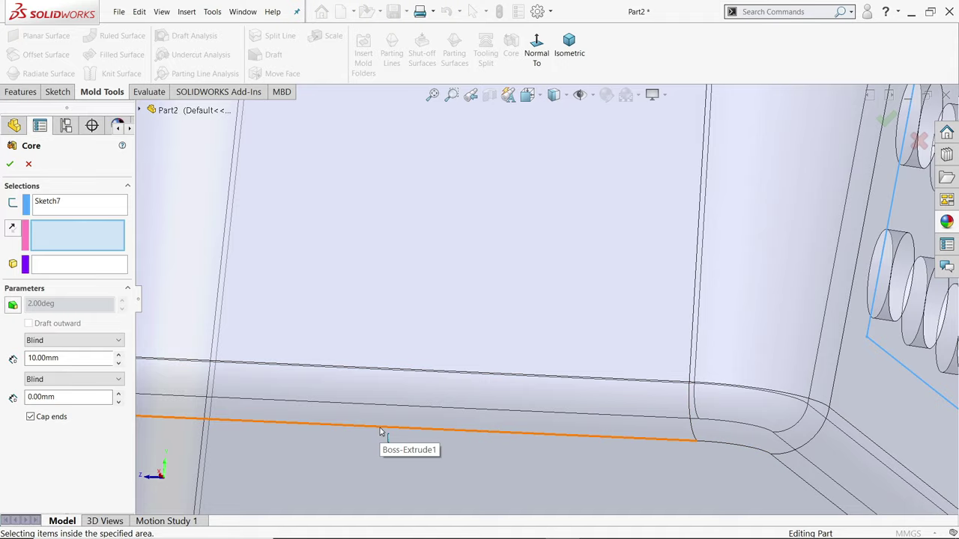
{"action": "left_click", "coordinate": [380, 433]}
{"action": "key", "text": "f"}
{"action": "mouse_move", "coordinate": [582, 338]}
{"action": "middle_mouse_down"}
{"action": "mouse_move", "coordinate": [550, 246]}
{"action": "mouse_move", "coordinate": [543, 312]}
{"action": "middle_mouse_up"}
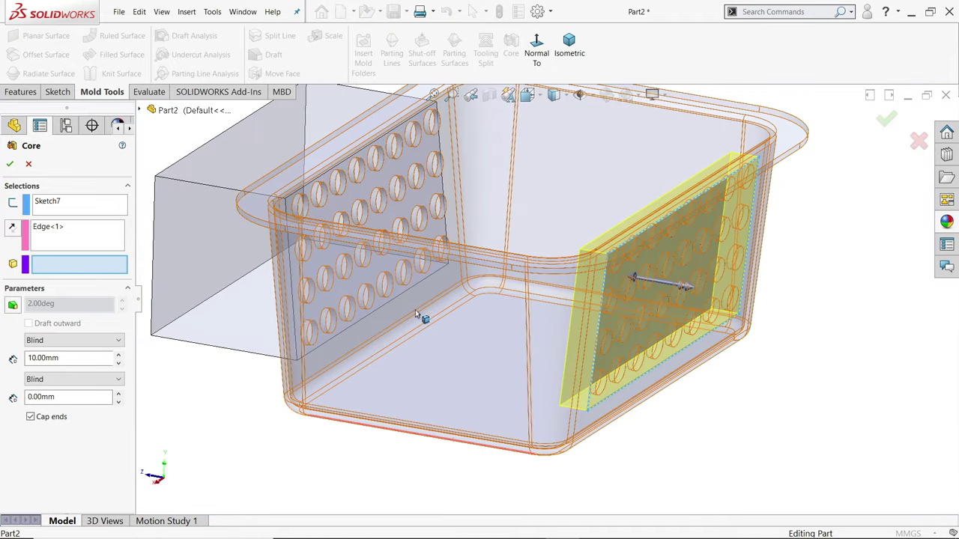
{"action": "left_click", "coordinate": [11, 229]}
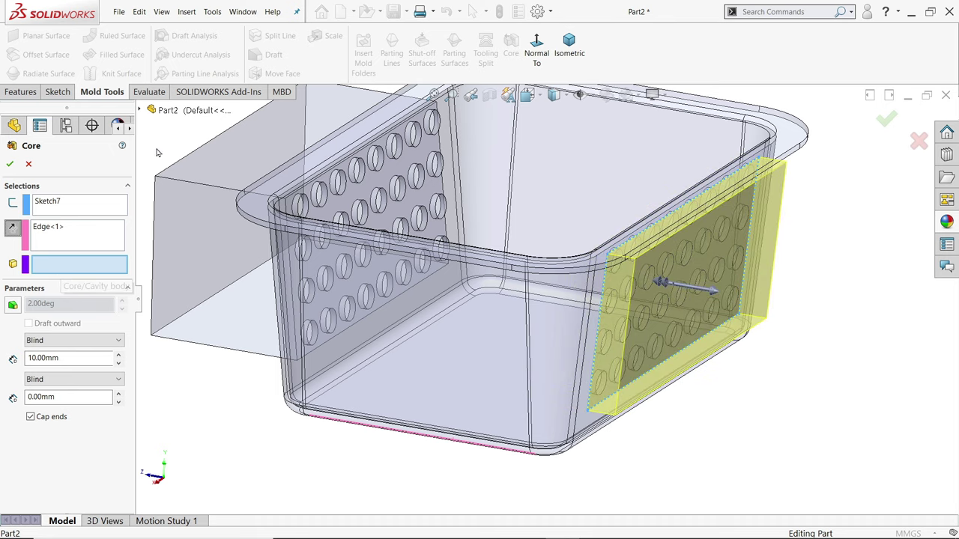
{"action": "left_click", "coordinate": [140, 110]}
Choose Core1[1] as the core body, reverse the direction and extend Through All.
{"action": "key", "text": "f"}
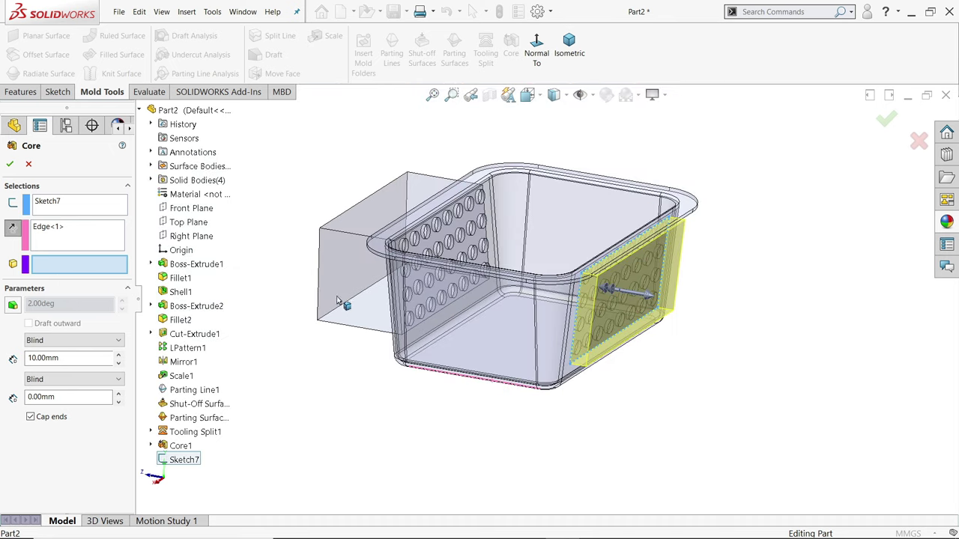
{"action": "left_click", "coordinate": [151, 180]}
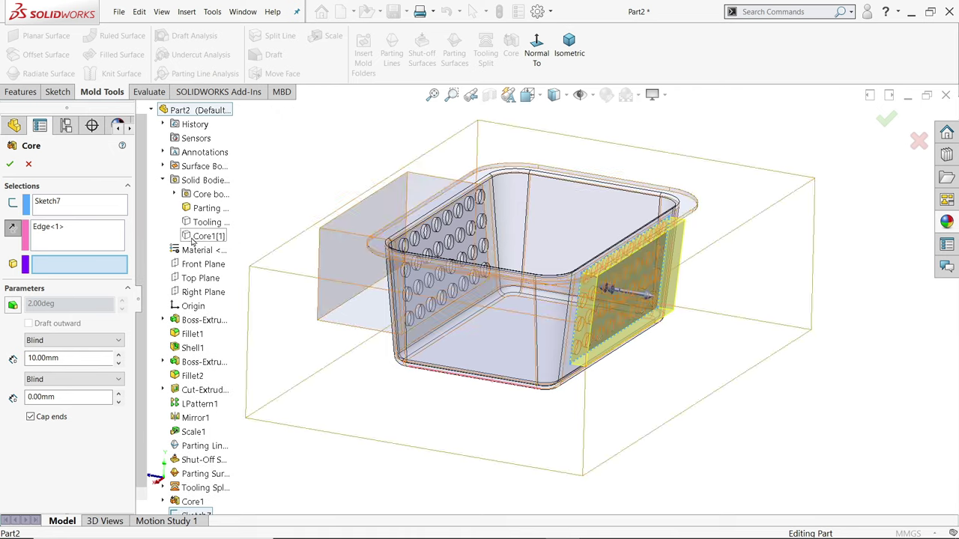
{"action": "left_click", "coordinate": [210, 236]}
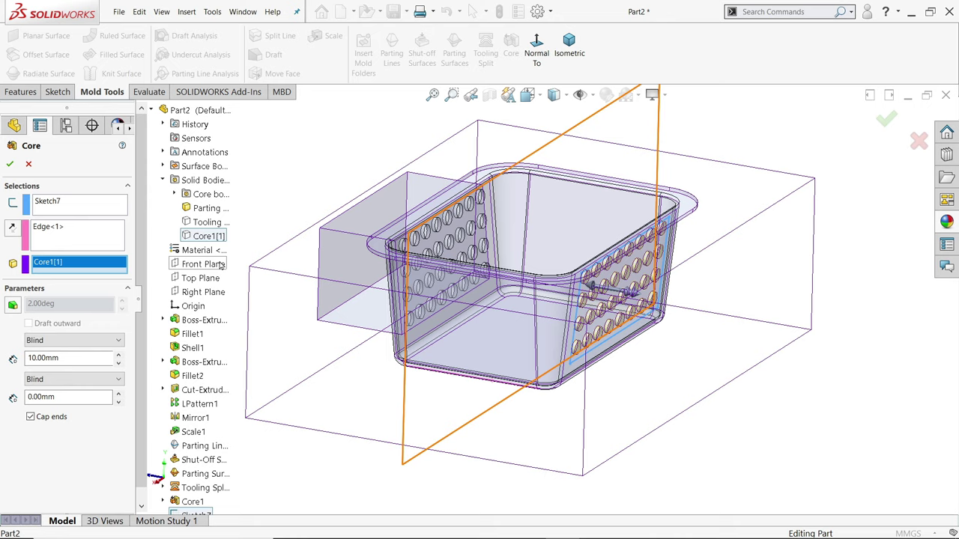
{"action": "scroll", "coordinate": [544, 300], "scroll_direction": "up", "scroll_amount": 2}
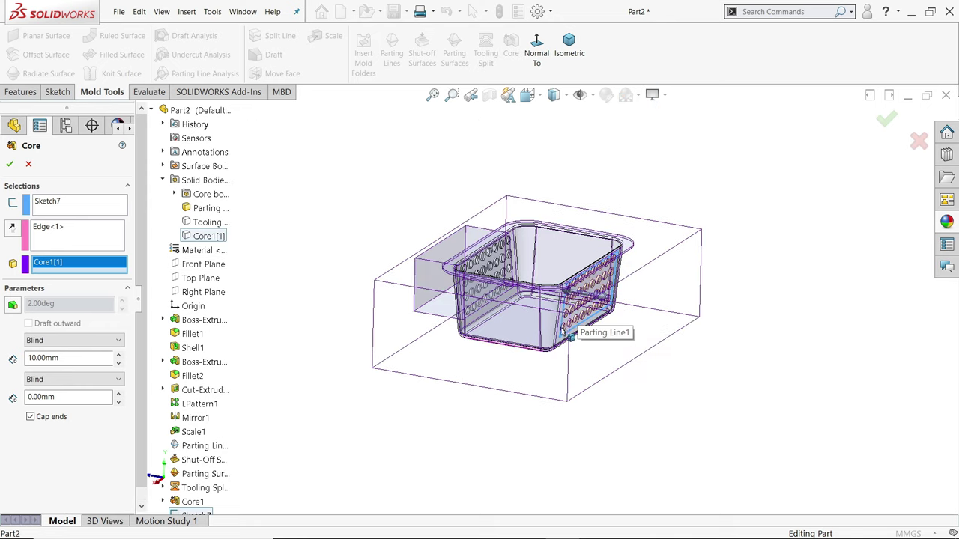
{"action": "scroll", "coordinate": [588, 321], "scroll_direction": "down", "scroll_amount": 3}
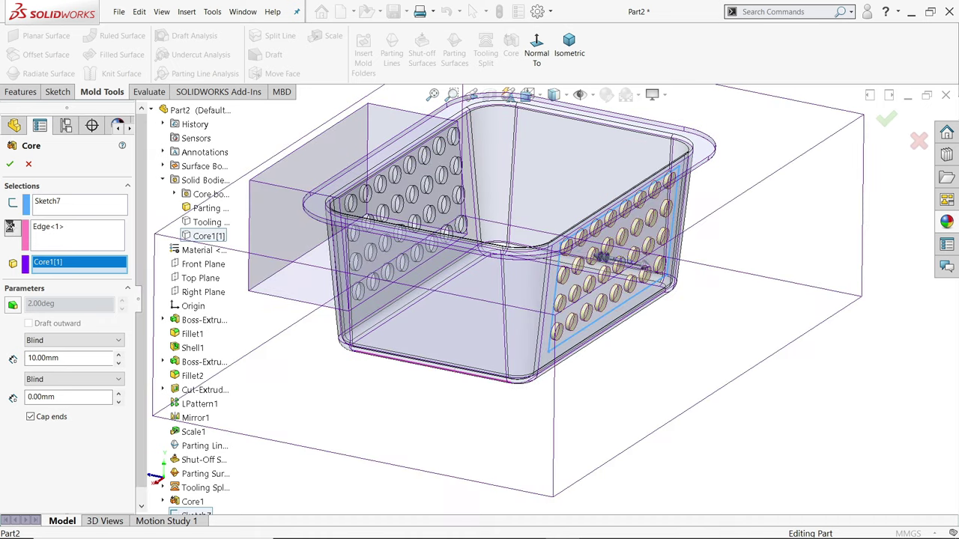
{"action": "left_click", "coordinate": [11, 227]}
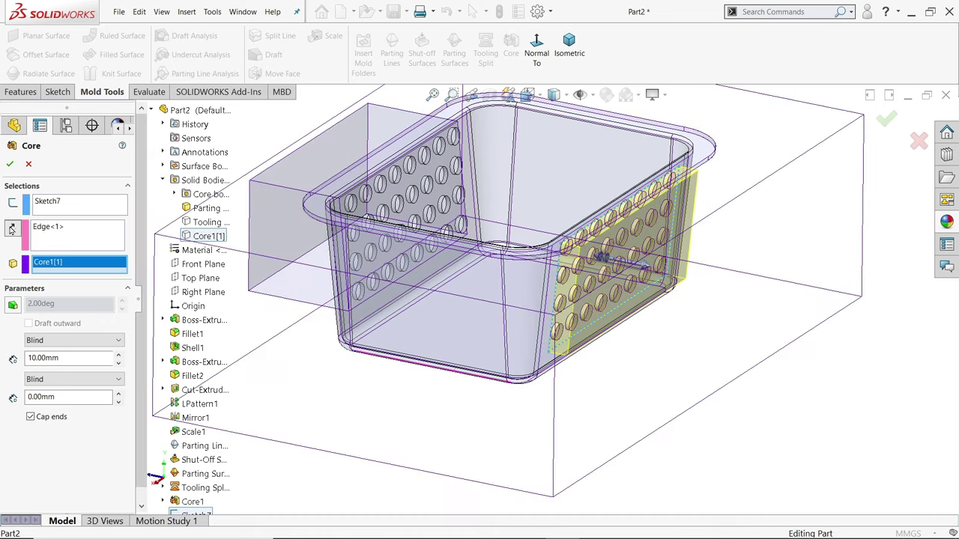
{"action": "left_click", "coordinate": [38, 344]}
{"action": "left_click", "coordinate": [45, 361]}
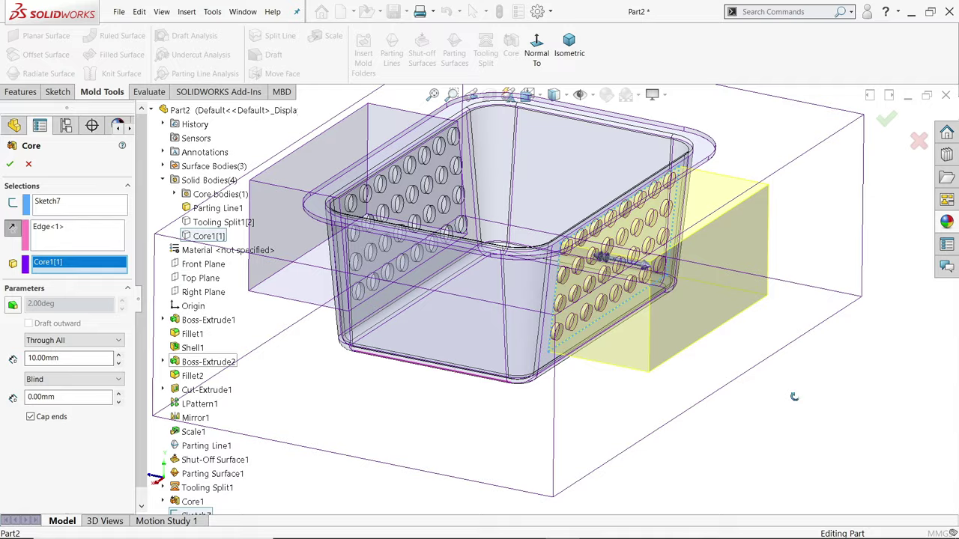
Create Core3 with Cap ends turned off after the rebuild error.
{"action": "middle_click_drag", "start_coordinate": [794, 397], "coordinate": [780, 332]}
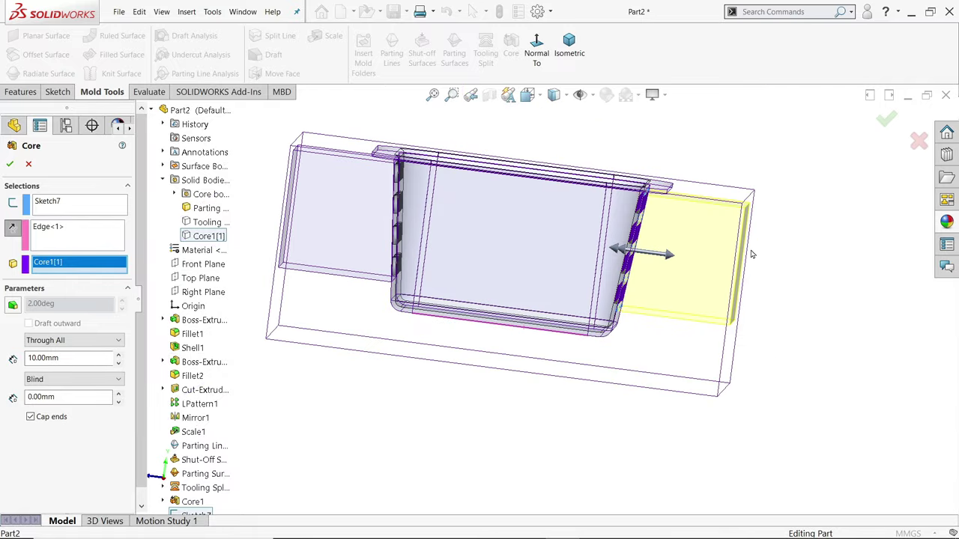
{"action": "scroll", "coordinate": [734, 253], "scroll_direction": "down", "scroll_amount": 1}
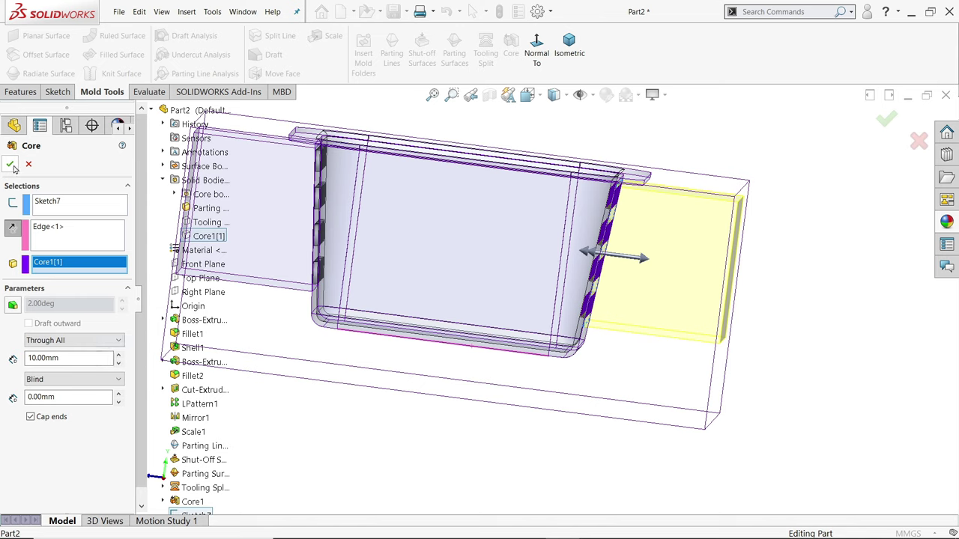
{"action": "left_click", "coordinate": [11, 165]}
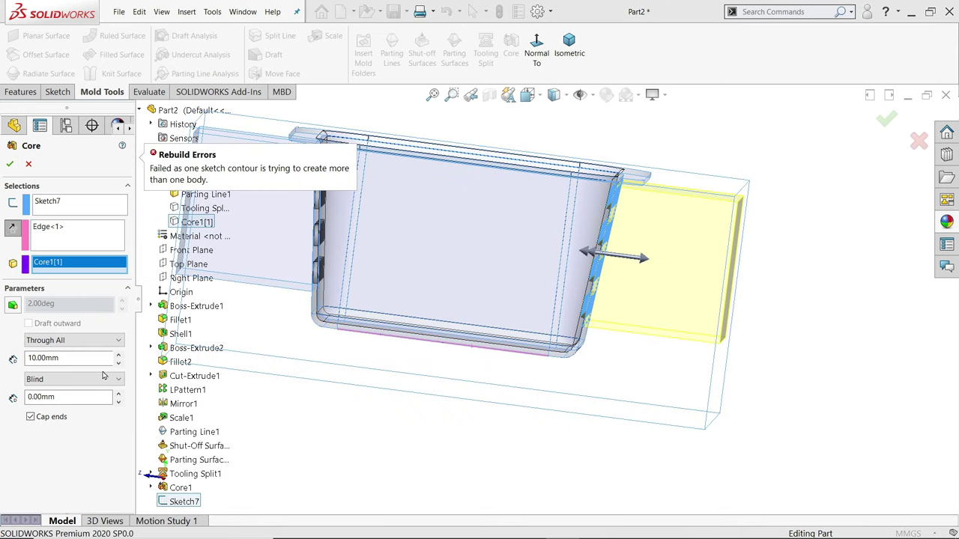
{"action": "left_click", "coordinate": [30, 419]}
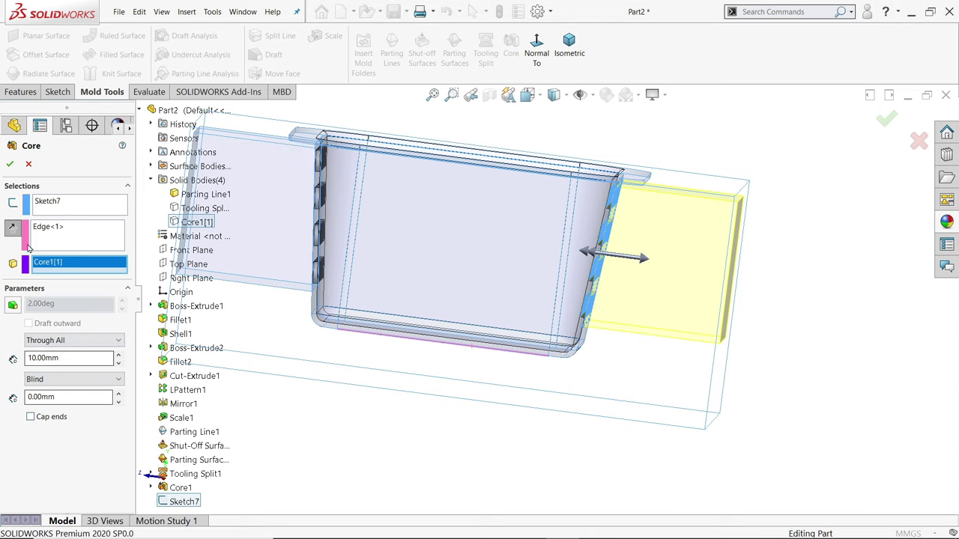
{"action": "left_click", "coordinate": [11, 166]}
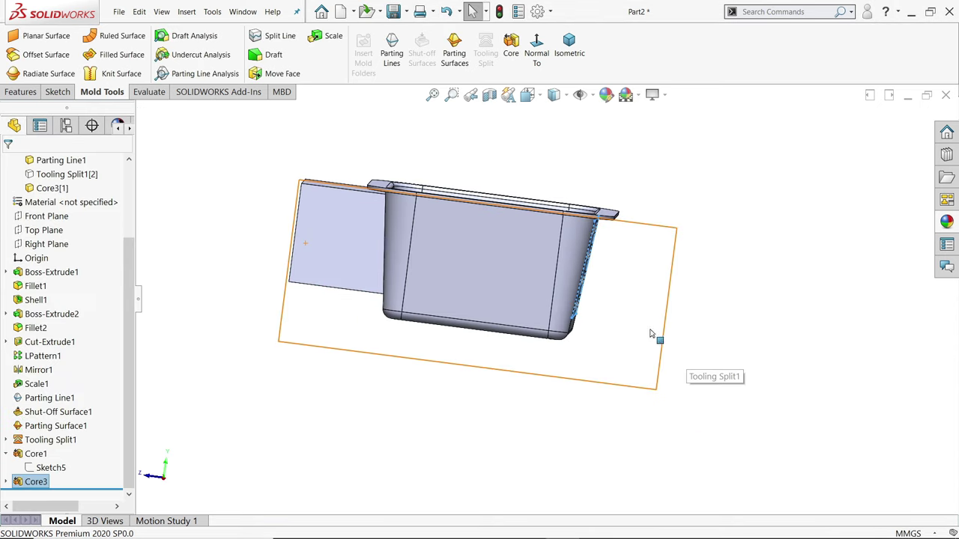
Show the new Core3[2] side core body.
{"action": "mouse_move", "coordinate": [655, 336]}
{"action": "middle_mouse_down"}
{"action": "mouse_move", "coordinate": [598, 389]}
{"action": "mouse_move", "coordinate": [397, 342]}
{"action": "middle_mouse_up"}
{"action": "scroll", "coordinate": [56, 240], "scroll_direction": "up", "scroll_amount": 2}
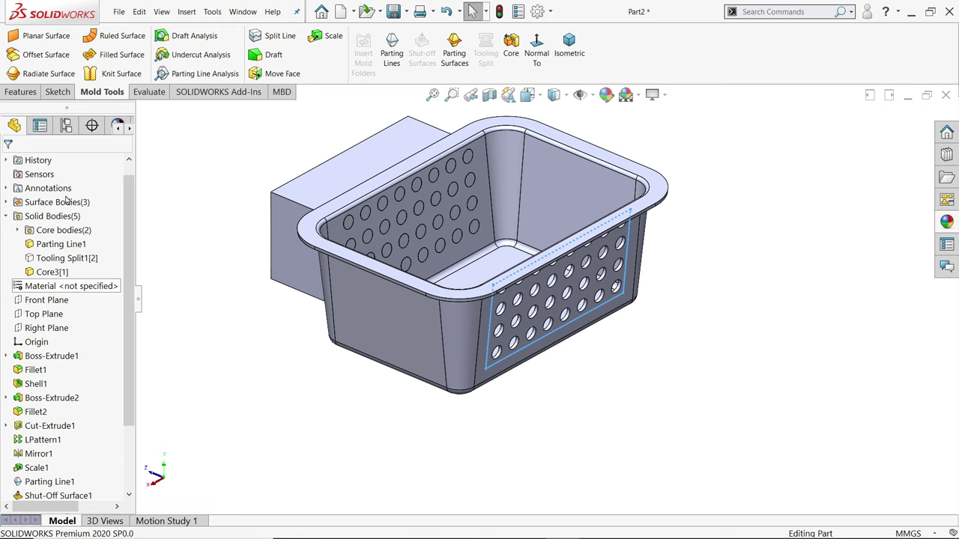
{"action": "double_click", "coordinate": [59, 230]}
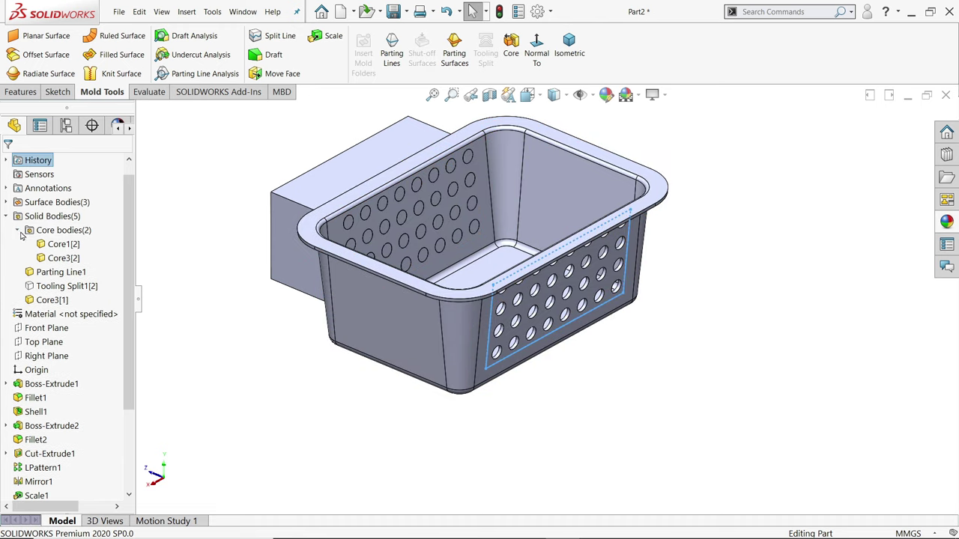
{"action": "left_click", "coordinate": [60, 259]}
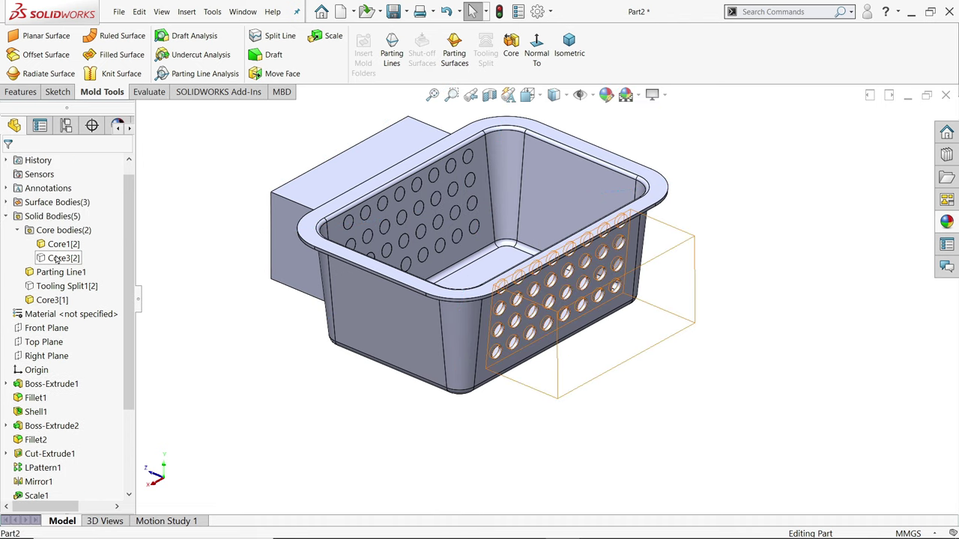
{"action": "left_click", "coordinate": [66, 241]}
{"action": "left_click", "coordinate": [814, 337]}
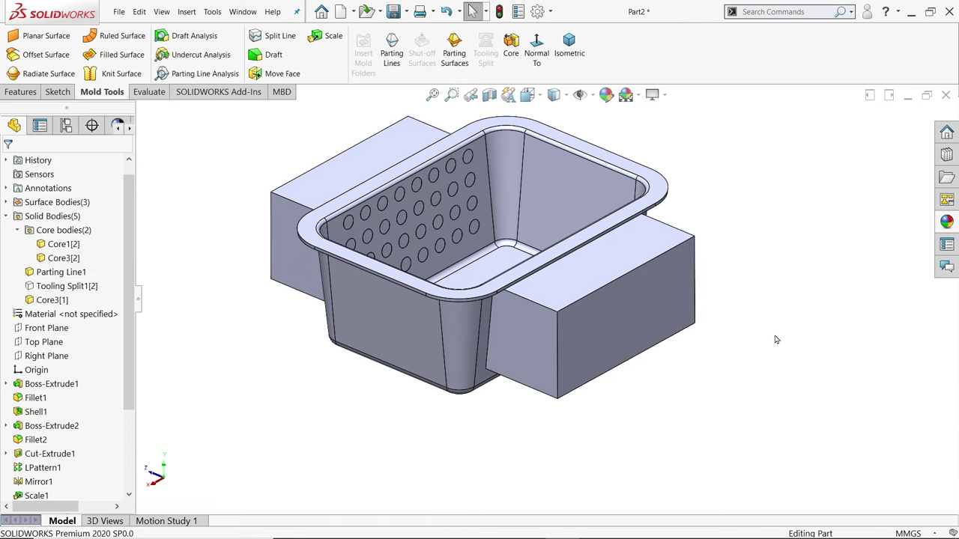
Hide Parting Surface1 and the basket body to reveal the two cores.
{"action": "left_click", "coordinate": [411, 312]}
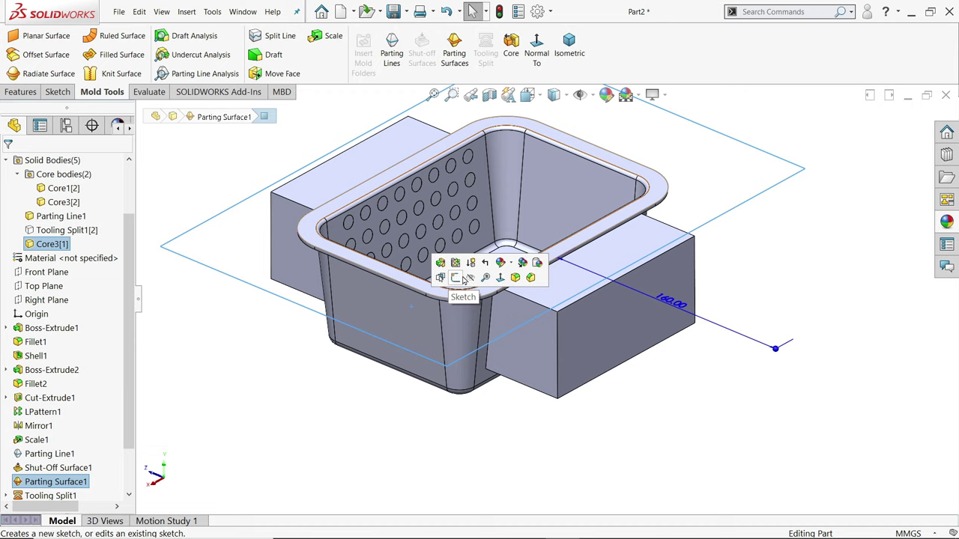
{"action": "left_click", "coordinate": [470, 278]}
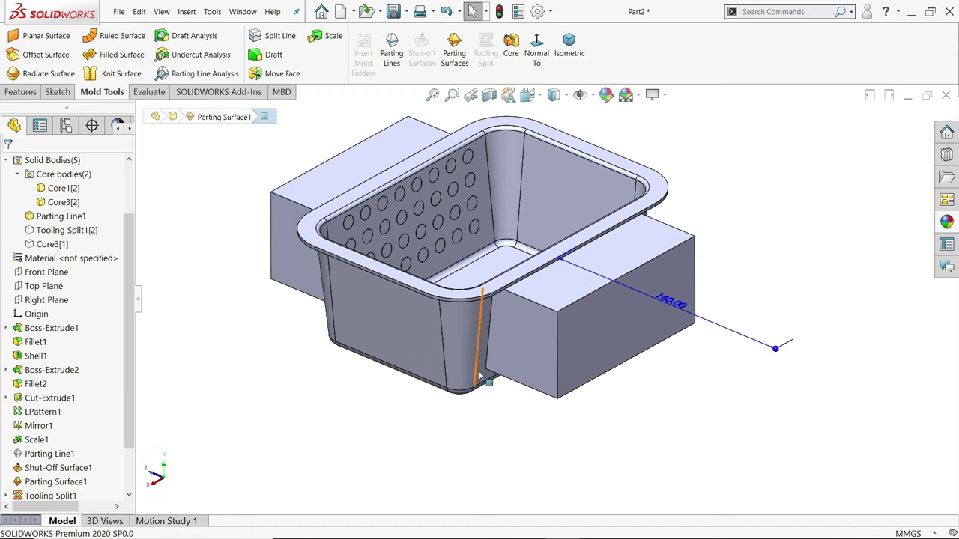
{"action": "left_click", "coordinate": [458, 322]}
{"action": "left_click", "coordinate": [500, 292]}
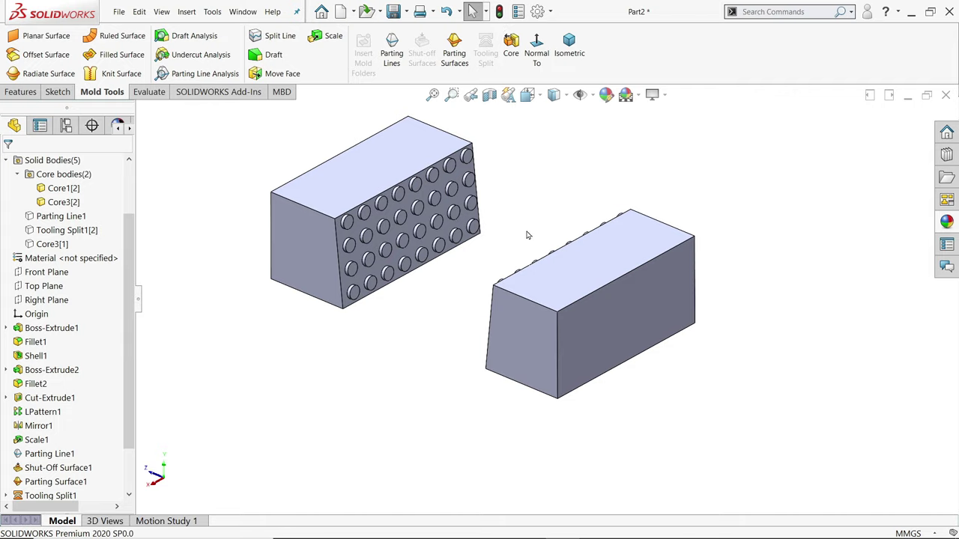
{"action": "middle_click_drag", "start_coordinate": [524, 195], "coordinate": [533, 224]}
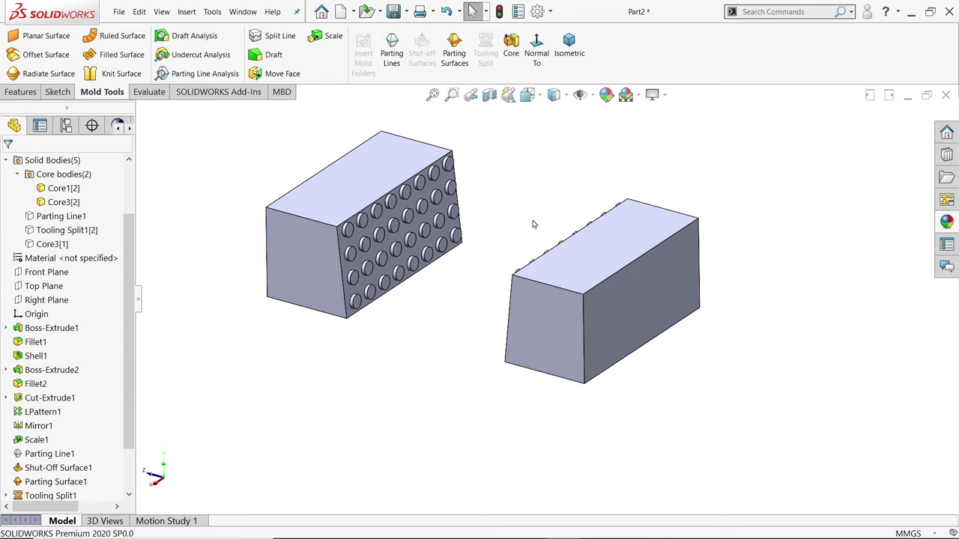
Show the hidden Tooling Split1[2] and Core3[1] bodies and collapse Solid Bodies.
{"action": "left_click", "coordinate": [63, 215]}
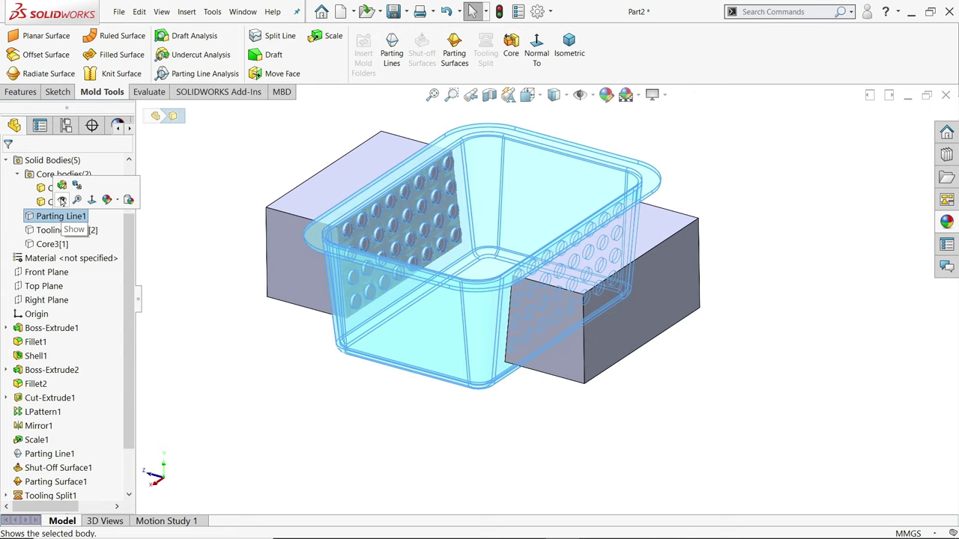
{"action": "left_click", "coordinate": [42, 227]}
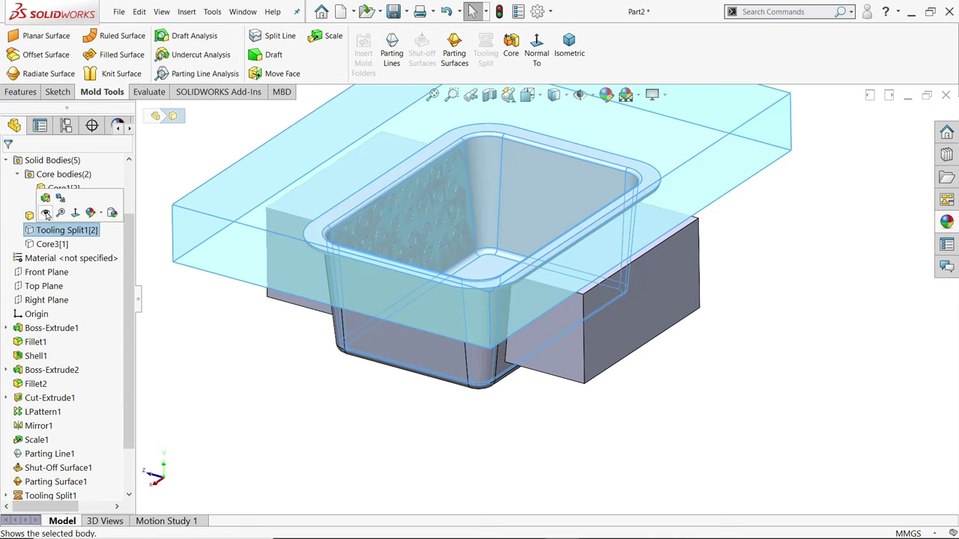
{"action": "left_click", "coordinate": [46, 214]}
{"action": "left_click", "coordinate": [43, 242]}
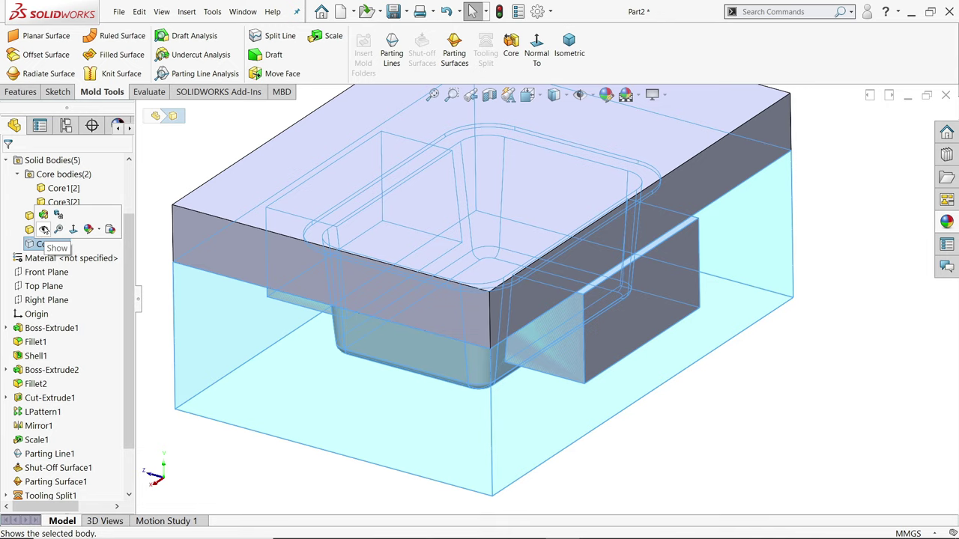
{"action": "left_click", "coordinate": [44, 229]}
{"action": "key", "text": "f"}
{"action": "left_click", "coordinate": [337, 261]}
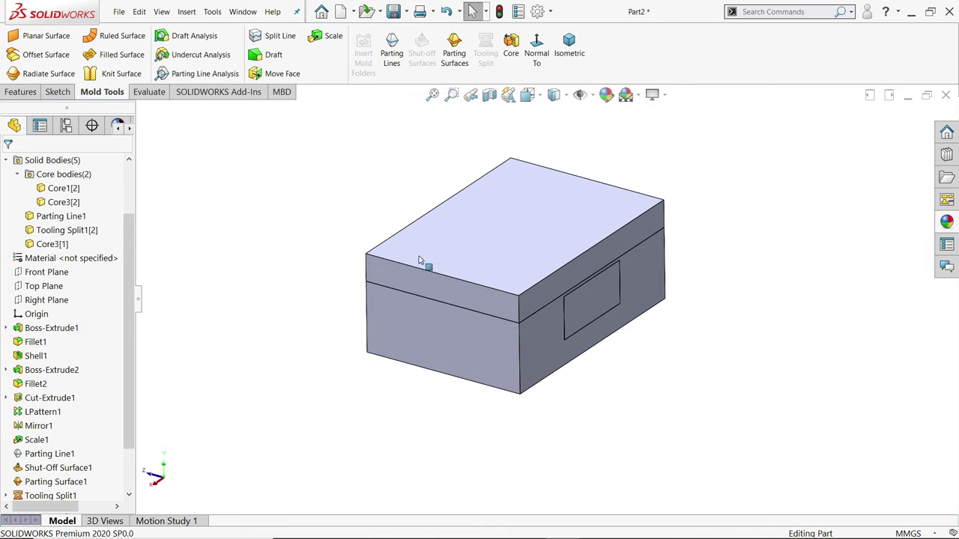
{"action": "scroll", "coordinate": [450, 262], "scroll_direction": "down", "scroll_amount": 2}
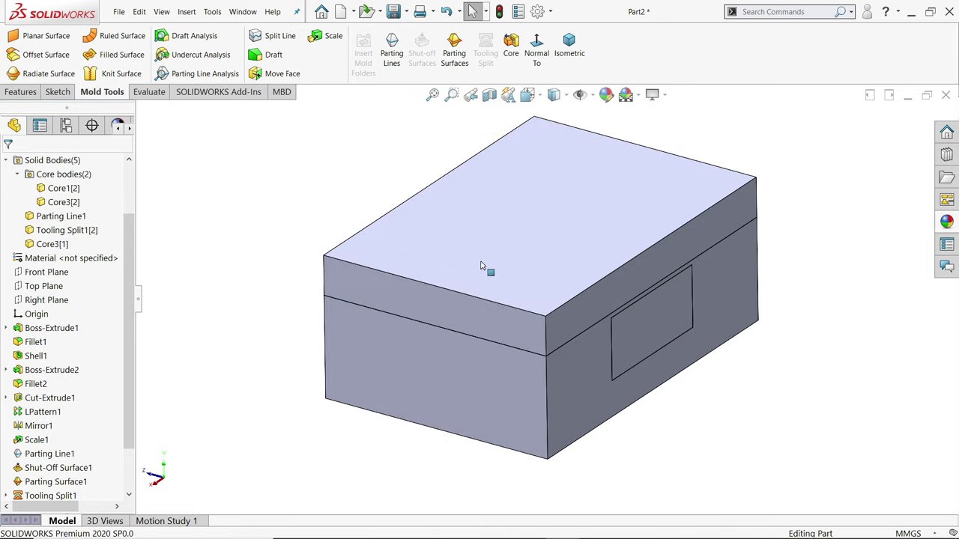
{"action": "left_click", "coordinate": [6, 162]}
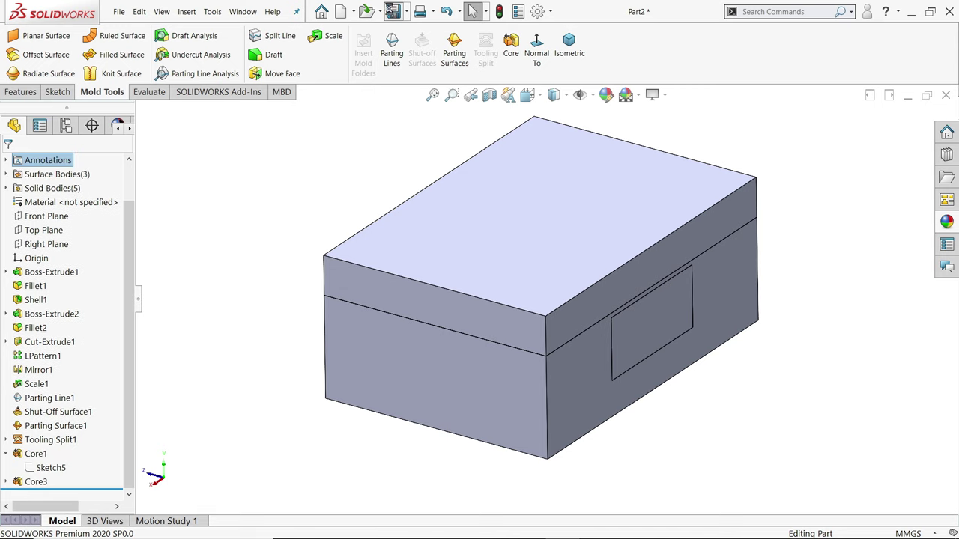
Create a 'basket mold' folder on the Desktop from the Save dialog.
{"action": "left_click", "coordinate": [392, 12]}
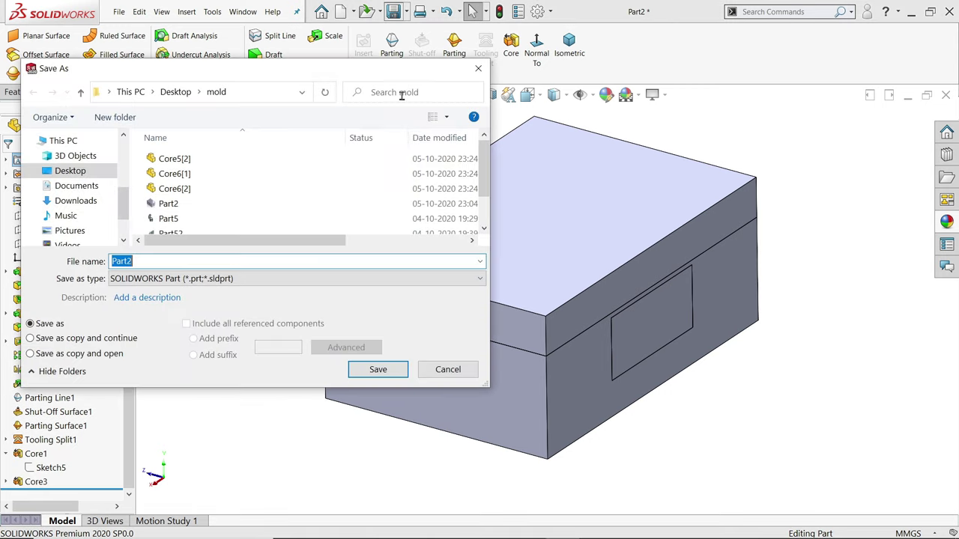
{"action": "left_click", "coordinate": [95, 172]}
{"action": "left_click", "coordinate": [125, 118]}
{"action": "type", "text": "basket mold"}
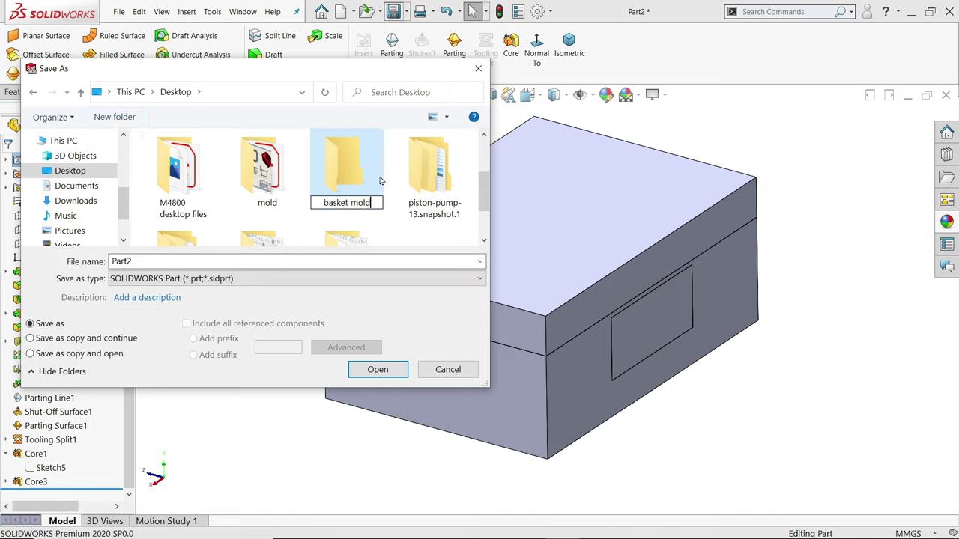
{"action": "double_click", "coordinate": [345, 174]}
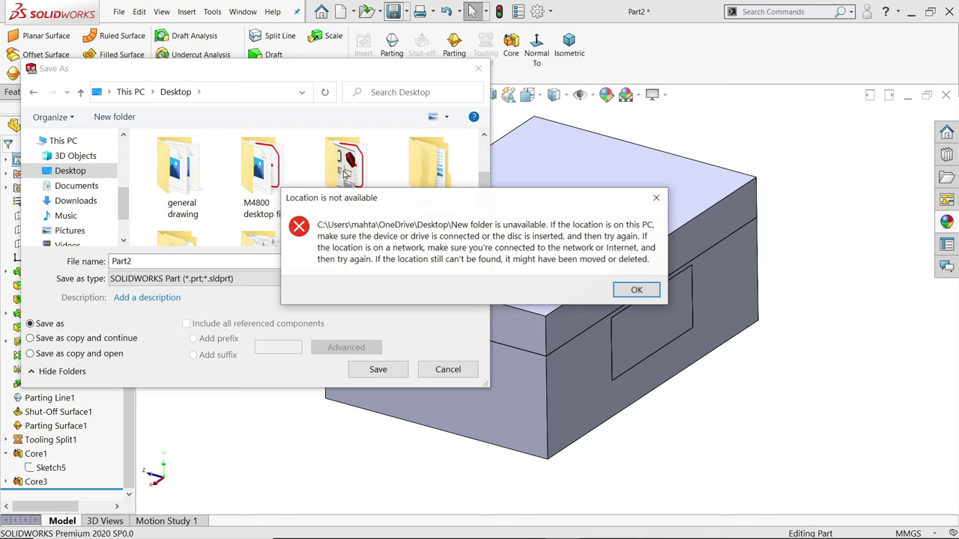
{"action": "left_click", "coordinate": [636, 290]}
Save the part as 'basket' inside the basket mold folder.
{"action": "left_click_drag", "start_coordinate": [483, 191], "coordinate": [469, 161]}
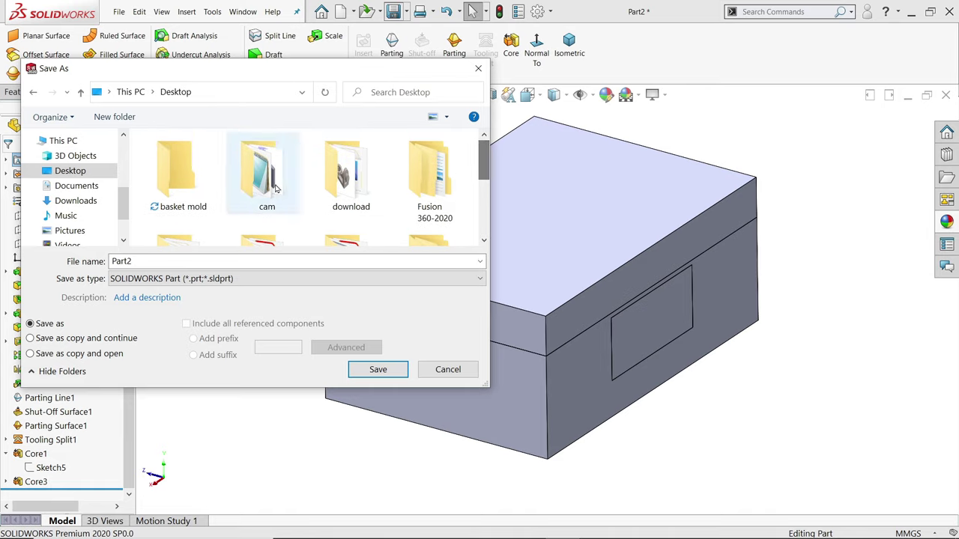
{"action": "double_click", "coordinate": [176, 161]}
{"action": "double_click", "coordinate": [232, 260]}
{"action": "type", "text": "basket"}
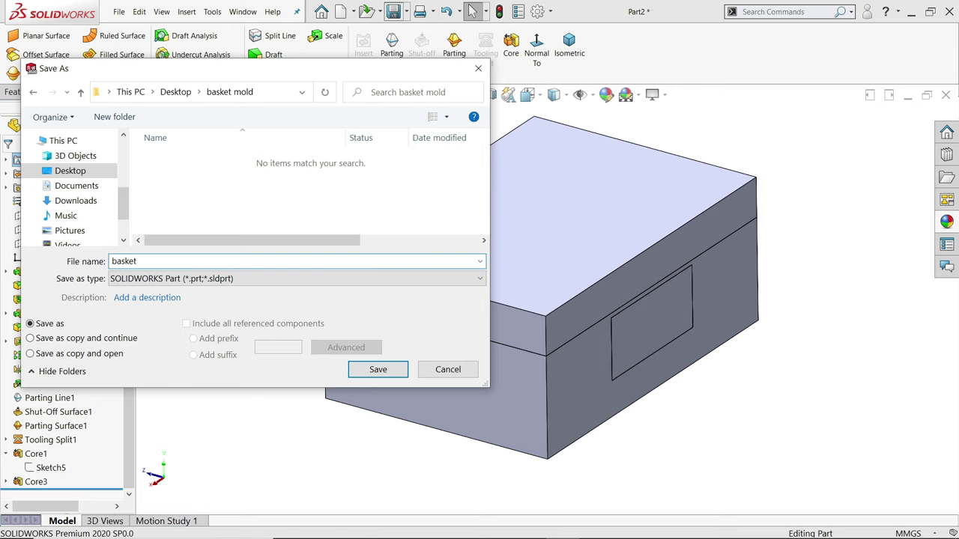
{"action": "key", "text": "Return"}
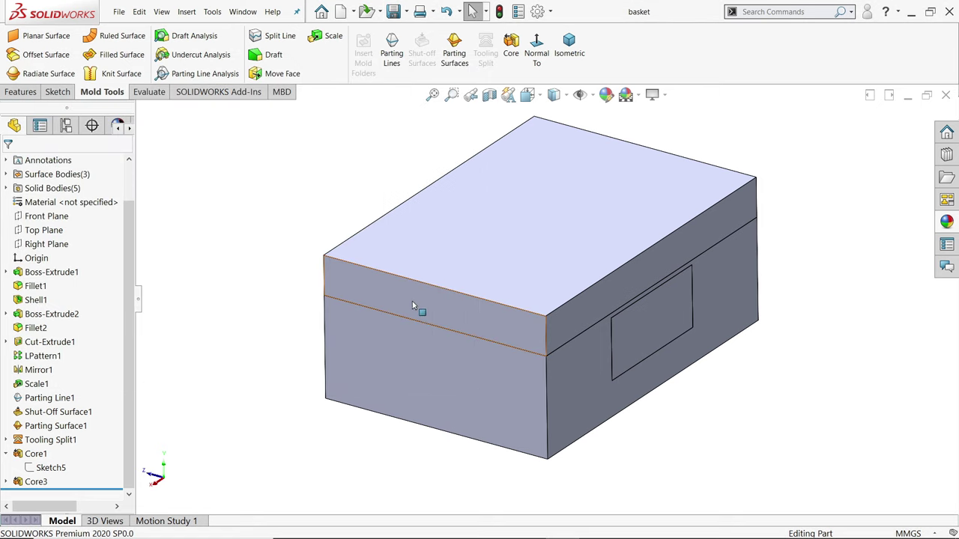
Save the five mold bodies with auto-assigned names into a new assembly named 'assembly'.
{"action": "right_click", "coordinate": [58, 190]}
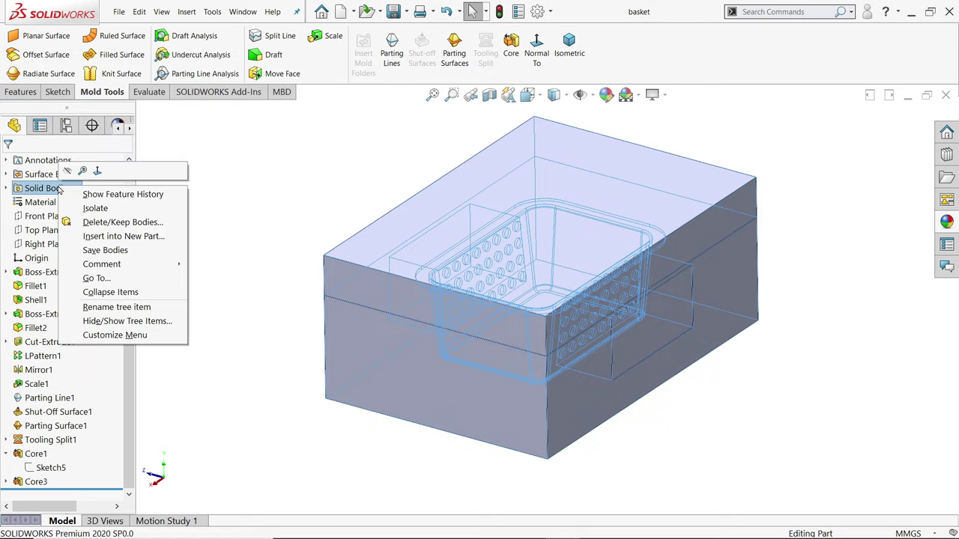
{"action": "left_click", "coordinate": [104, 251]}
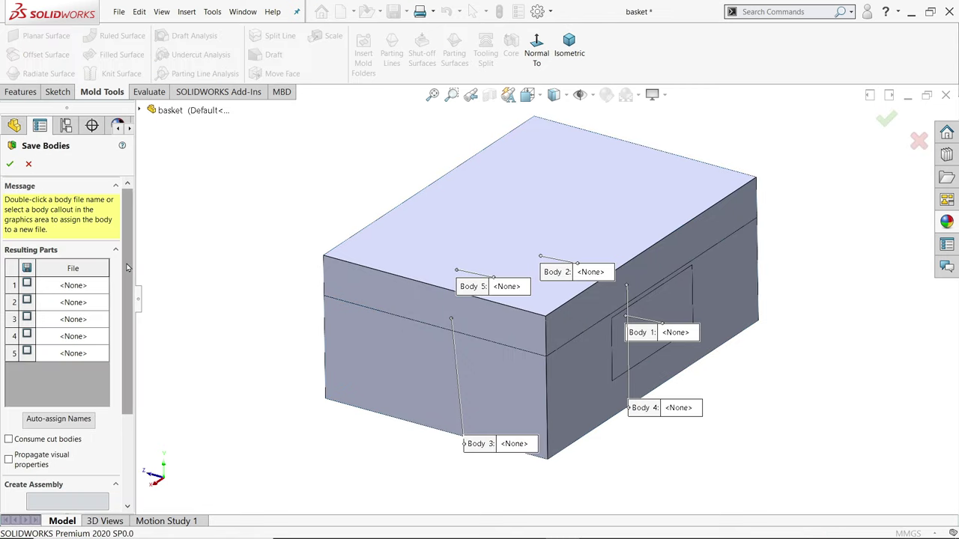
{"action": "scroll", "coordinate": [90, 315], "scroll_direction": "down", "scroll_amount": 3}
{"action": "left_click", "coordinate": [59, 372]}
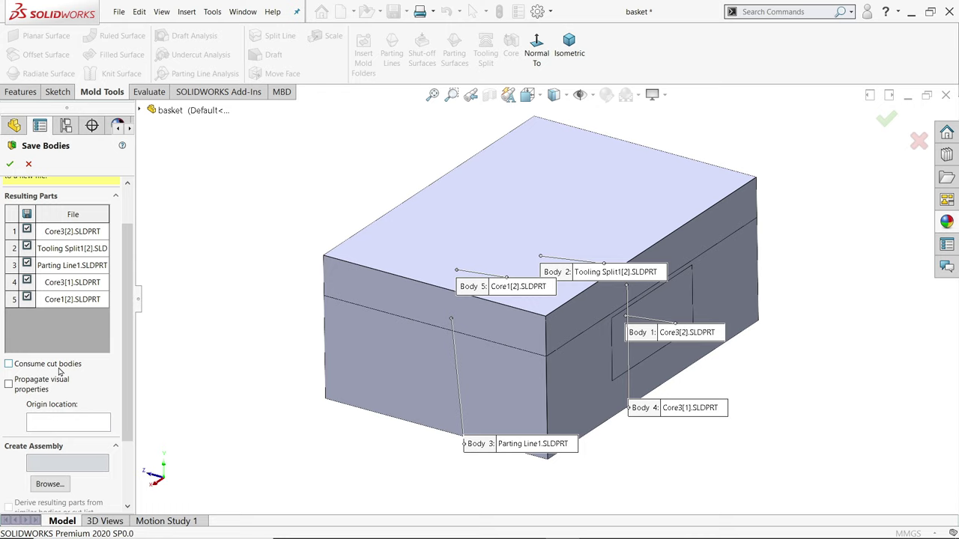
{"action": "scroll", "coordinate": [90, 359], "scroll_direction": "down", "scroll_amount": 5}
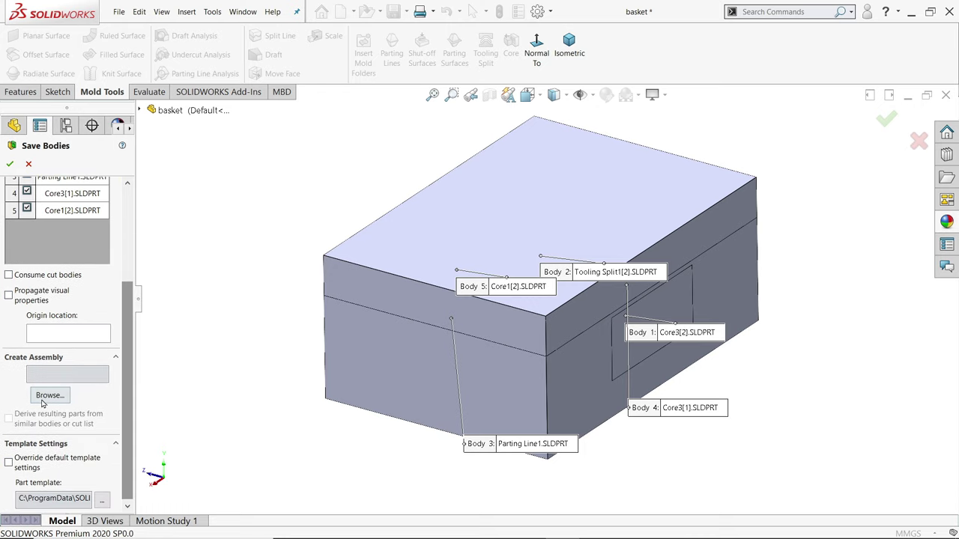
{"action": "left_click", "coordinate": [50, 395]}
{"action": "type", "text": "assembly"}
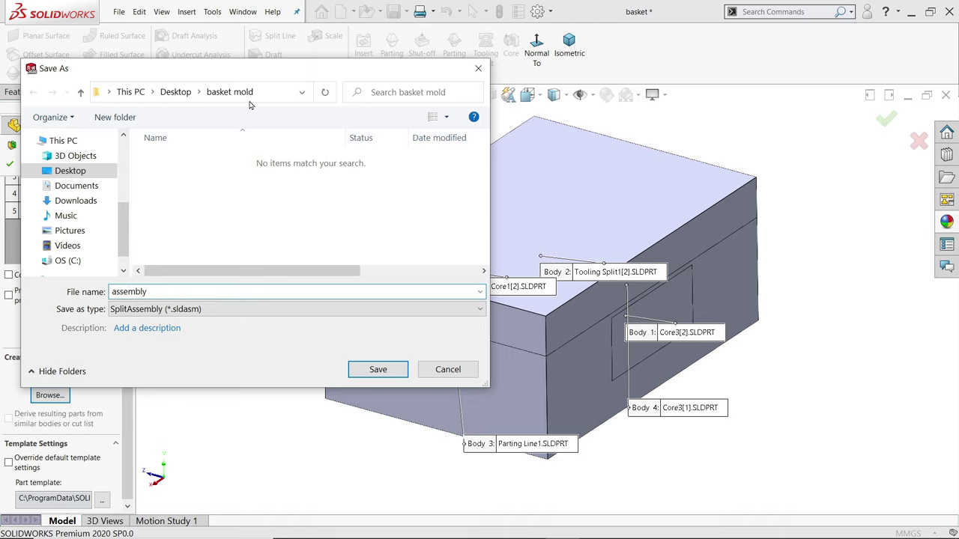
{"action": "left_click", "coordinate": [379, 370]}
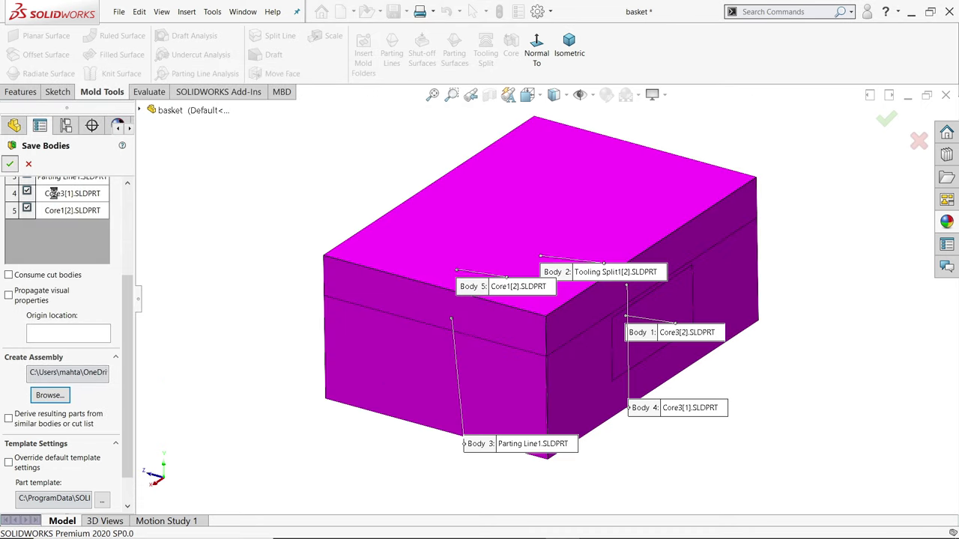
{"action": "key", "text": "Return"}
{"action": "left_click", "coordinate": [397, 253]}
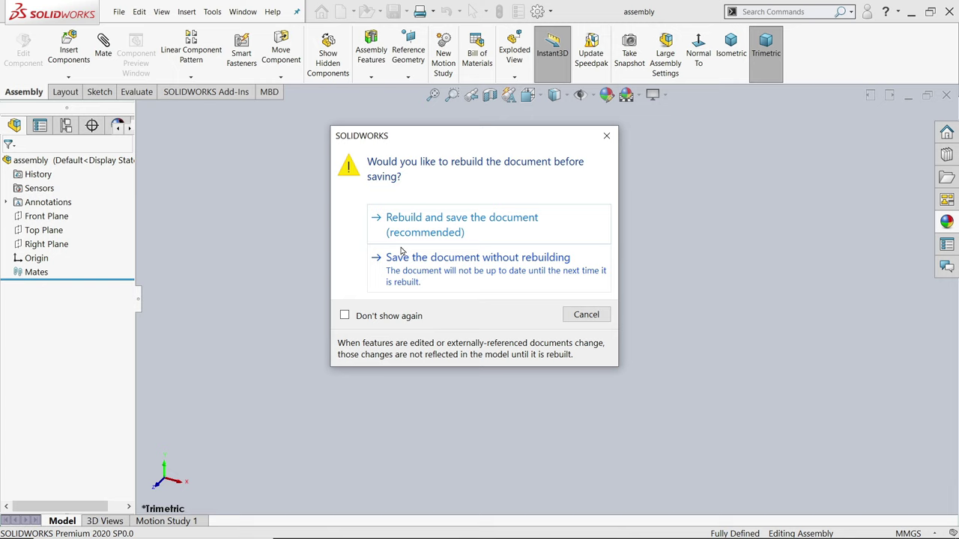
{"action": "left_click", "coordinate": [422, 234]}
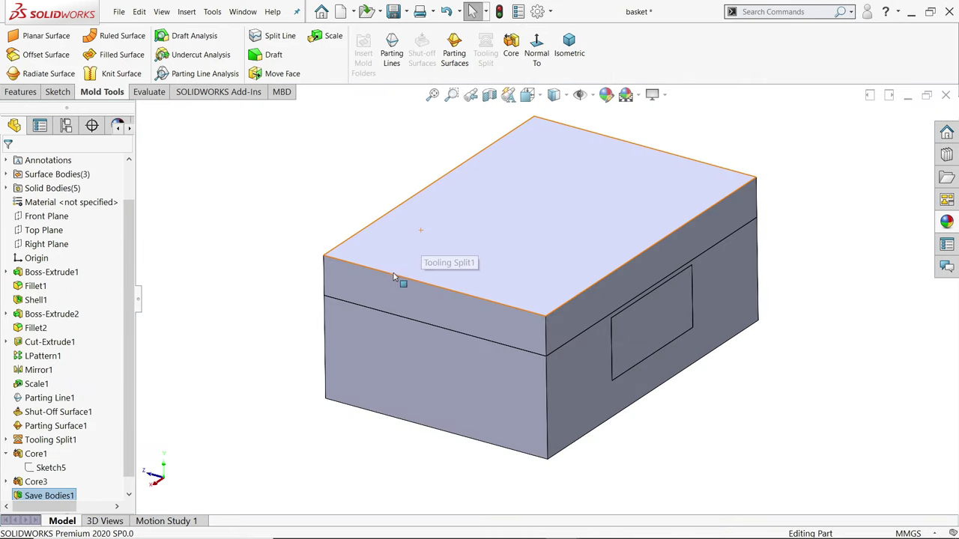
{"action": "left_click", "coordinate": [242, 12]}
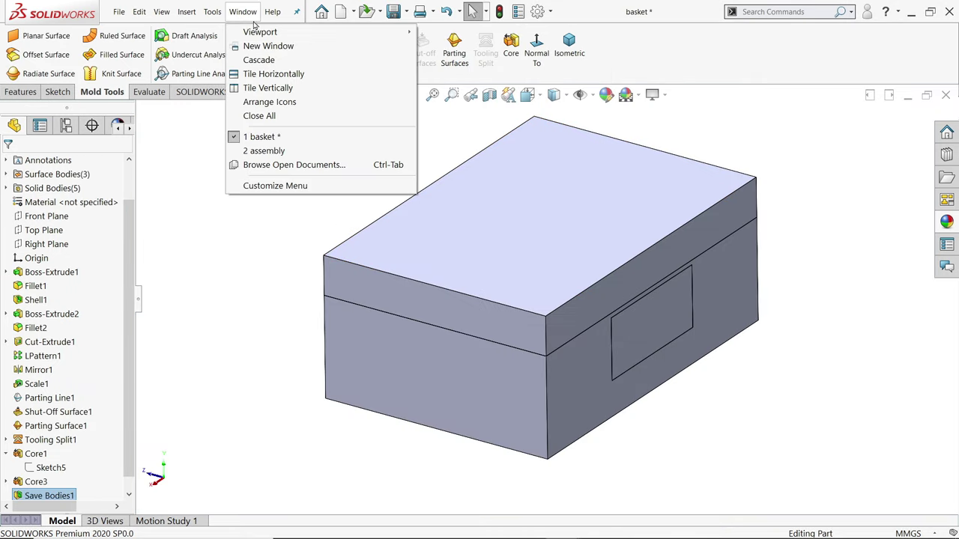
{"action": "left_click", "coordinate": [262, 151]}
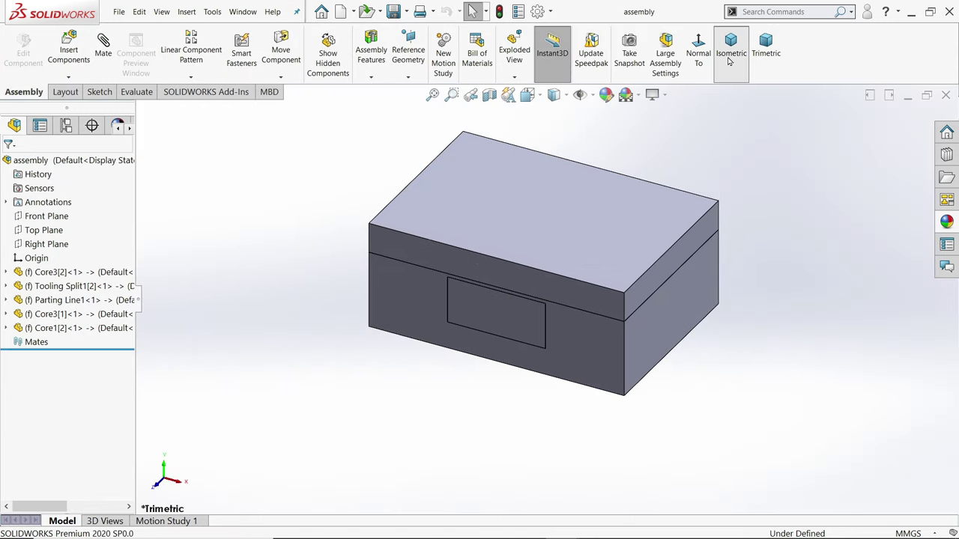
{"action": "left_click", "coordinate": [730, 45]}
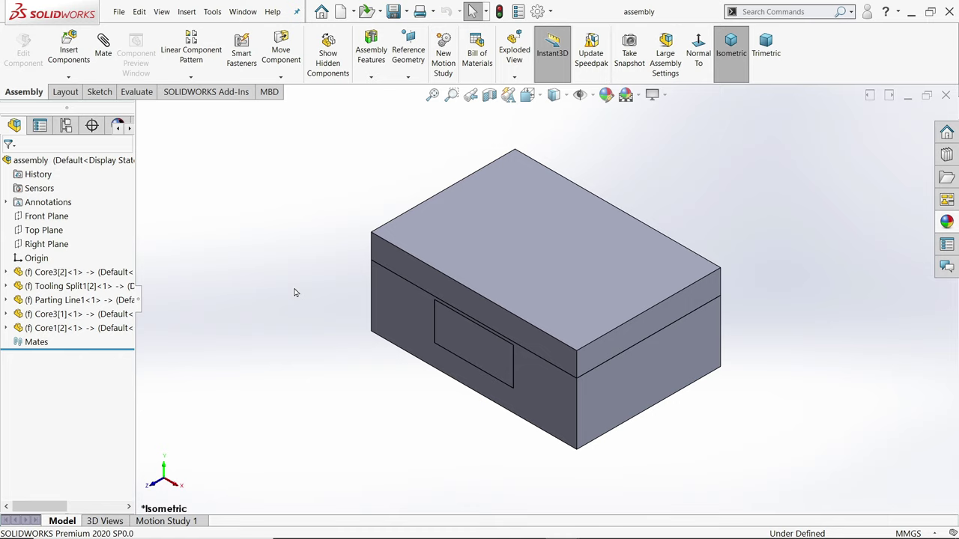
{"action": "left_click", "coordinate": [628, 94]}
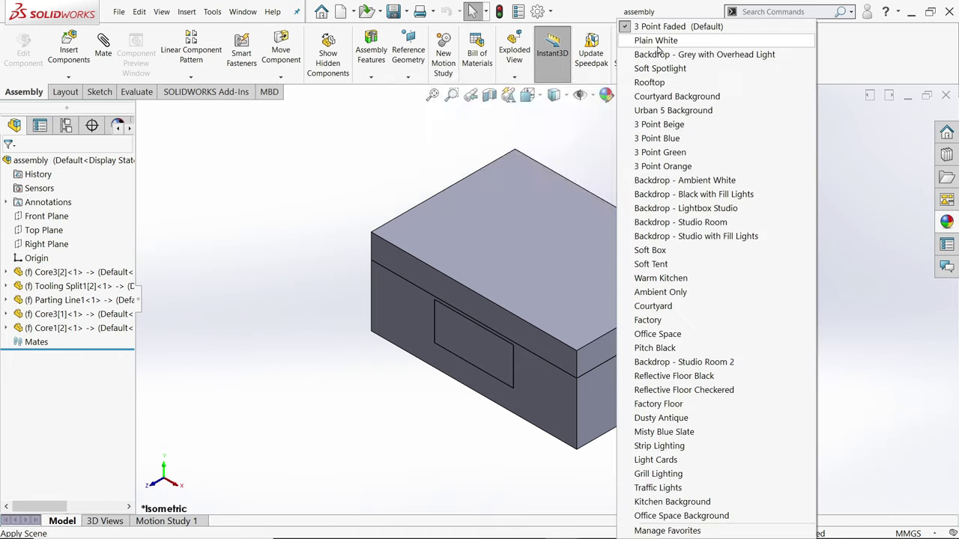
{"action": "left_click", "coordinate": [674, 38]}
{"action": "left_click", "coordinate": [652, 94]}
{"action": "left_click", "coordinate": [682, 154]}
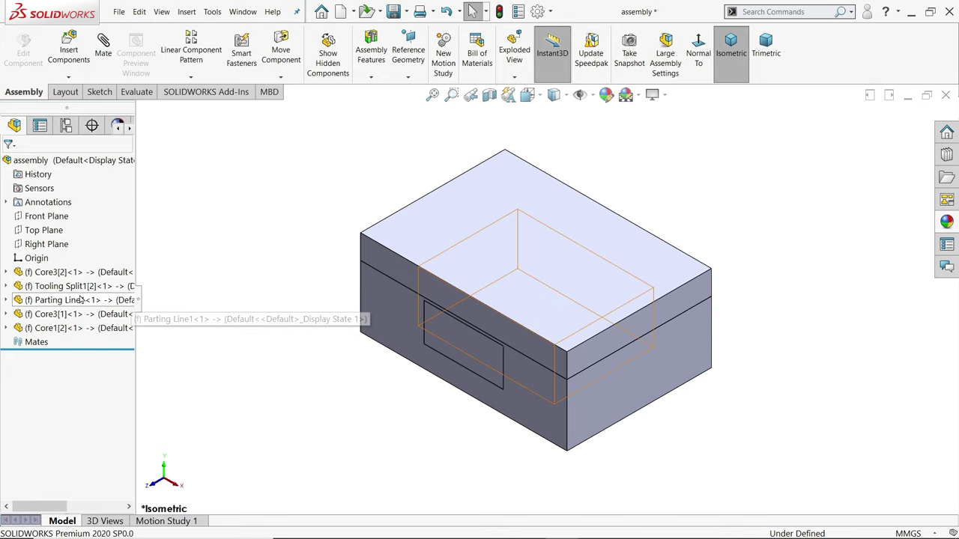
Give the top plate (Tooling Split1 body) an orange appearance.
{"action": "left_click", "coordinate": [6, 272]}
{"action": "left_click", "coordinate": [45, 412]}
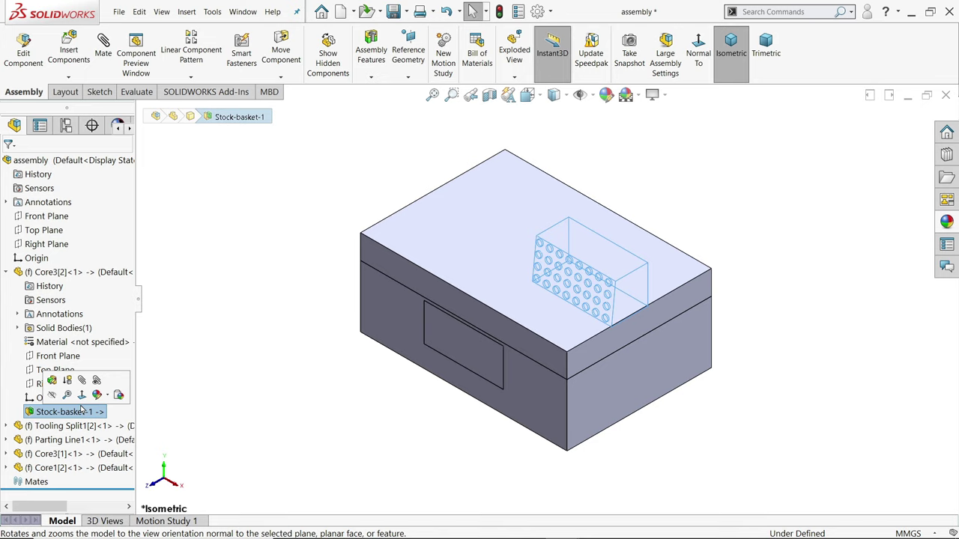
{"action": "left_click", "coordinate": [73, 276]}
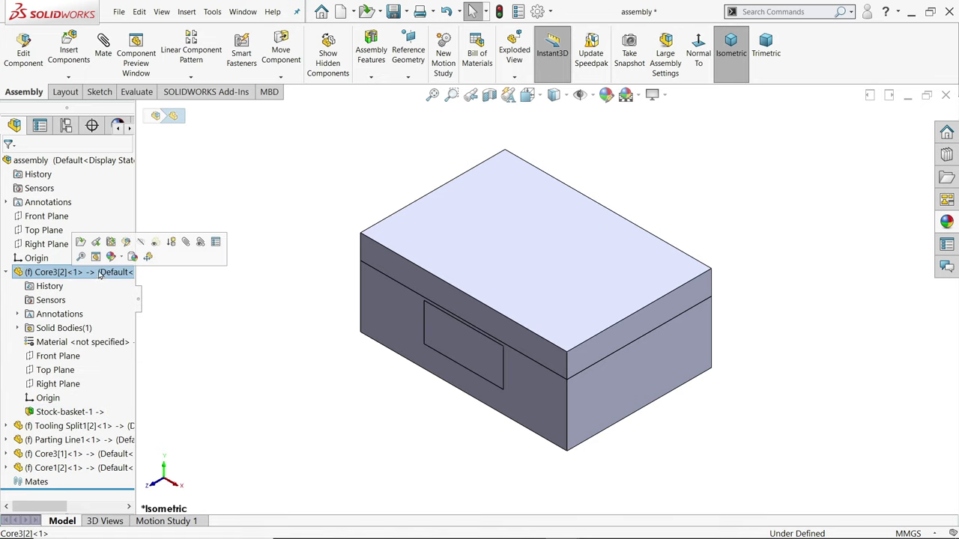
{"action": "left_click", "coordinate": [454, 247]}
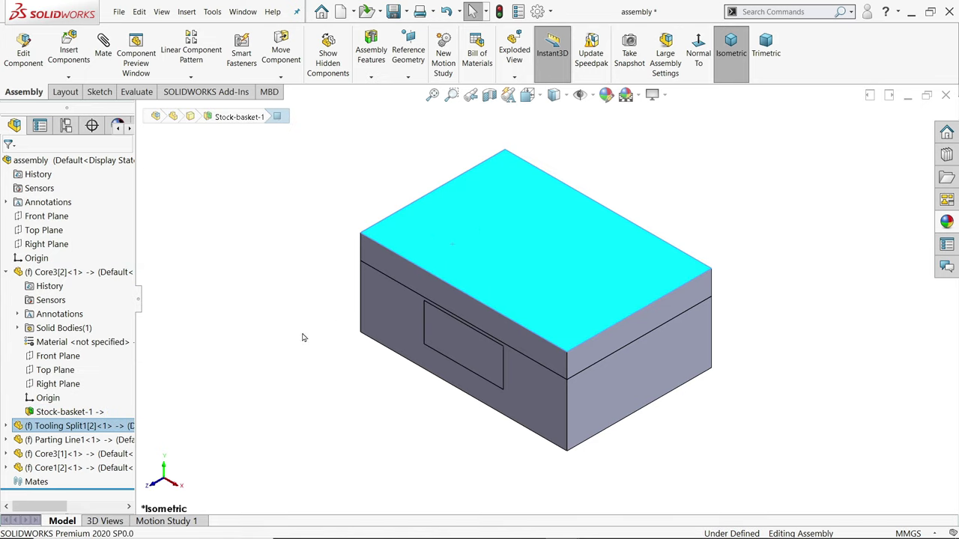
{"action": "left_click", "coordinate": [5, 427]}
{"action": "left_click", "coordinate": [64, 482]}
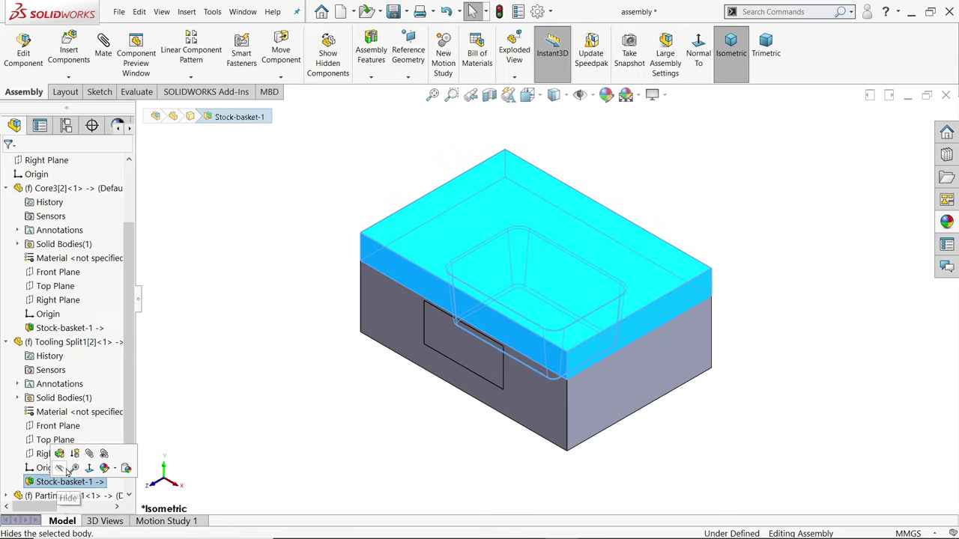
{"action": "left_click", "coordinate": [116, 470]}
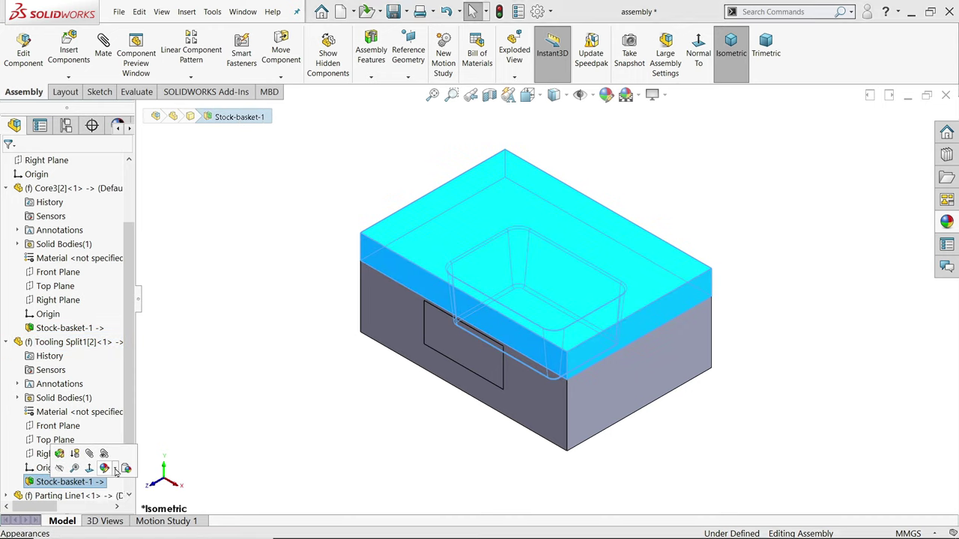
{"action": "left_click", "coordinate": [116, 469]}
{"action": "left_click", "coordinate": [120, 507]}
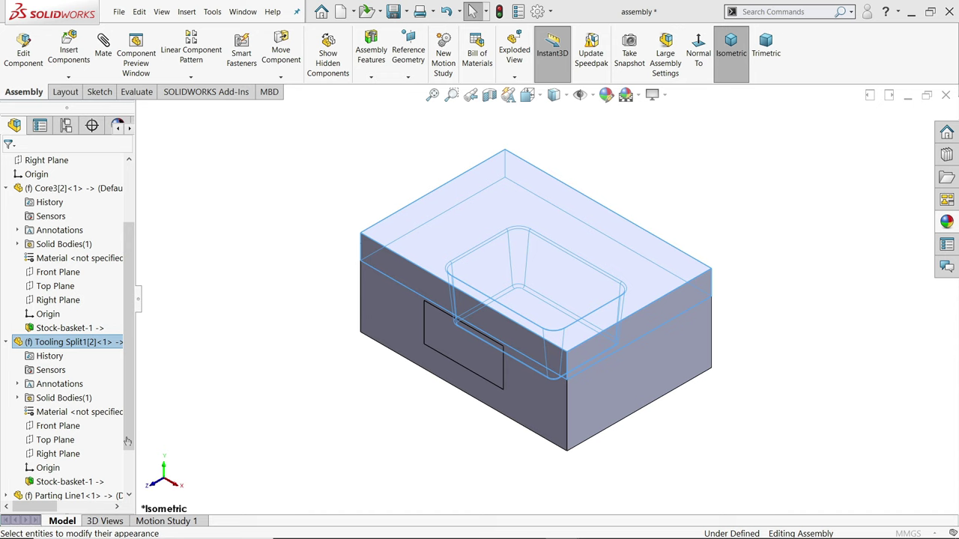
{"action": "left_click", "coordinate": [41, 480]}
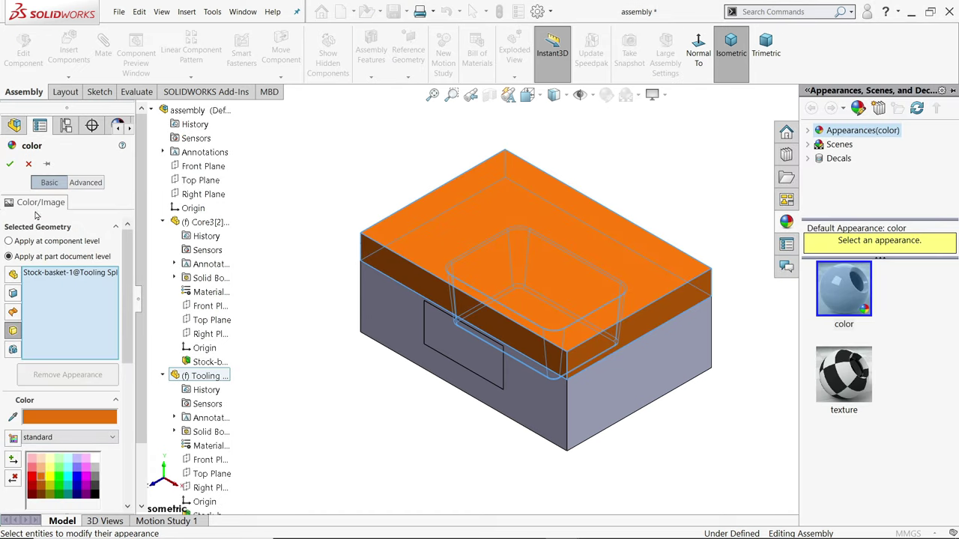
{"action": "left_click", "coordinate": [10, 165]}
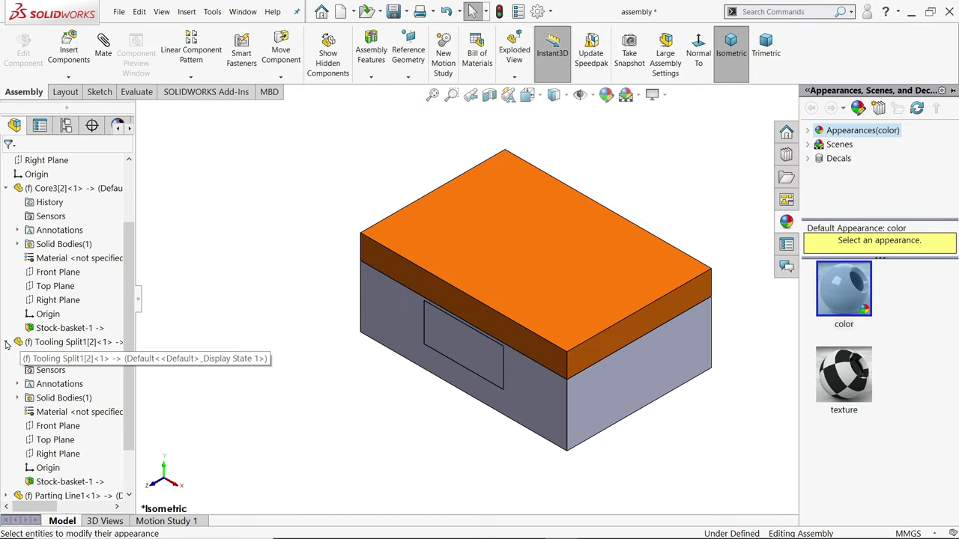
Colour the Core3[2] side core body green.
{"action": "left_click", "coordinate": [7, 341]}
{"action": "left_click", "coordinate": [37, 413]}
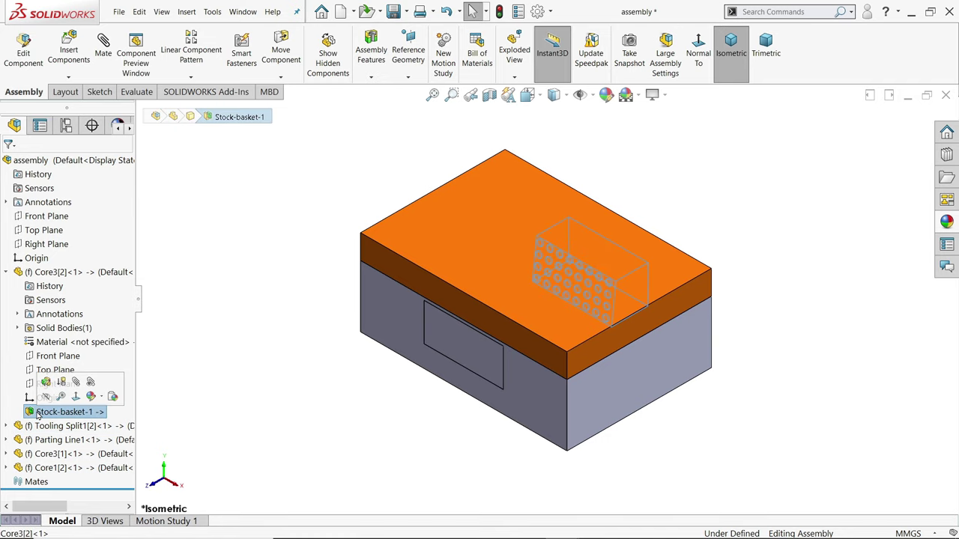
{"action": "left_click", "coordinate": [102, 398]}
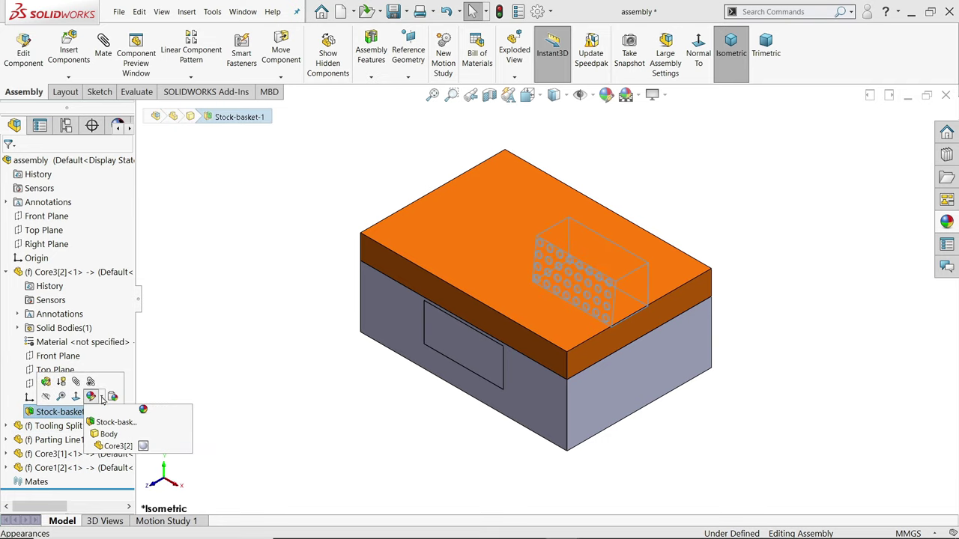
{"action": "left_click", "coordinate": [109, 435]}
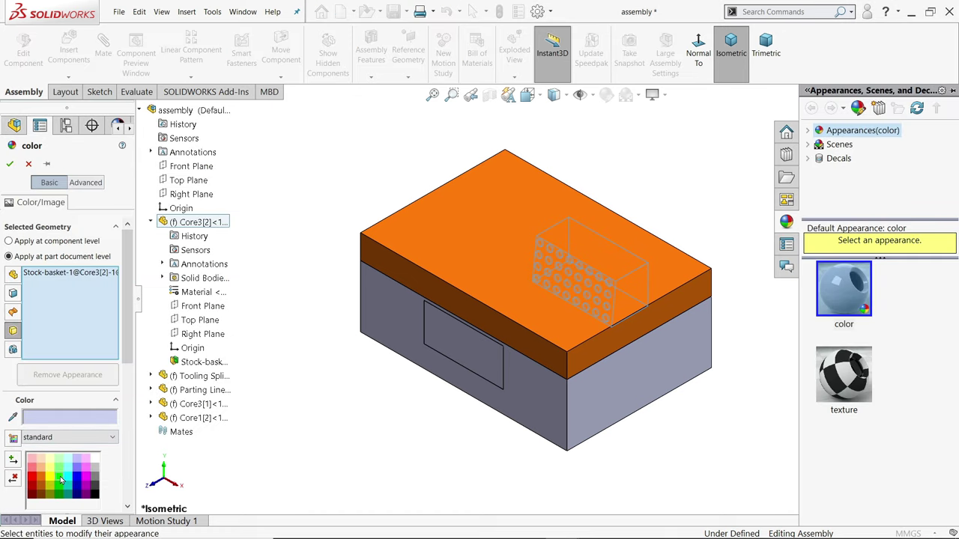
{"action": "left_click", "coordinate": [62, 481]}
{"action": "left_click", "coordinate": [9, 165]}
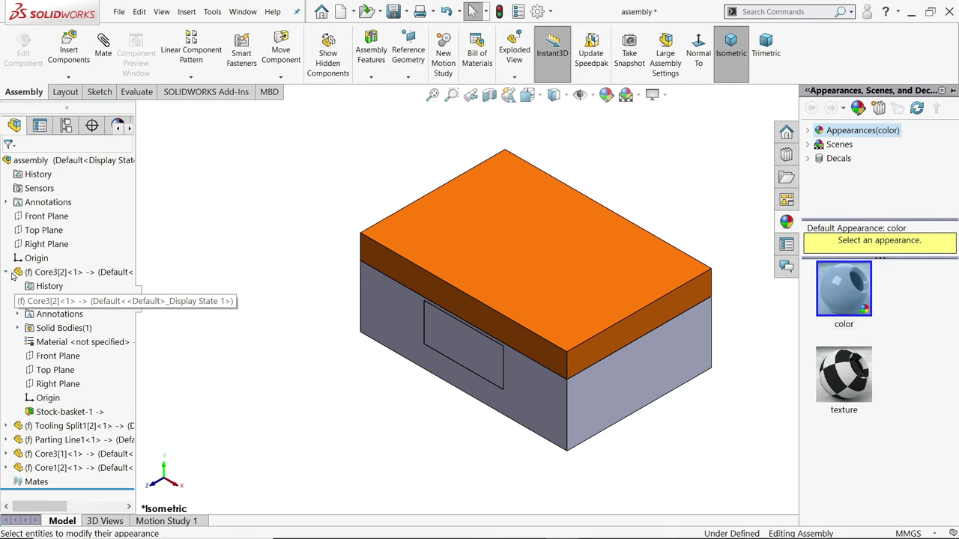
Colour the basket body under Parting Line1 red.
{"action": "left_click", "coordinate": [7, 300]}
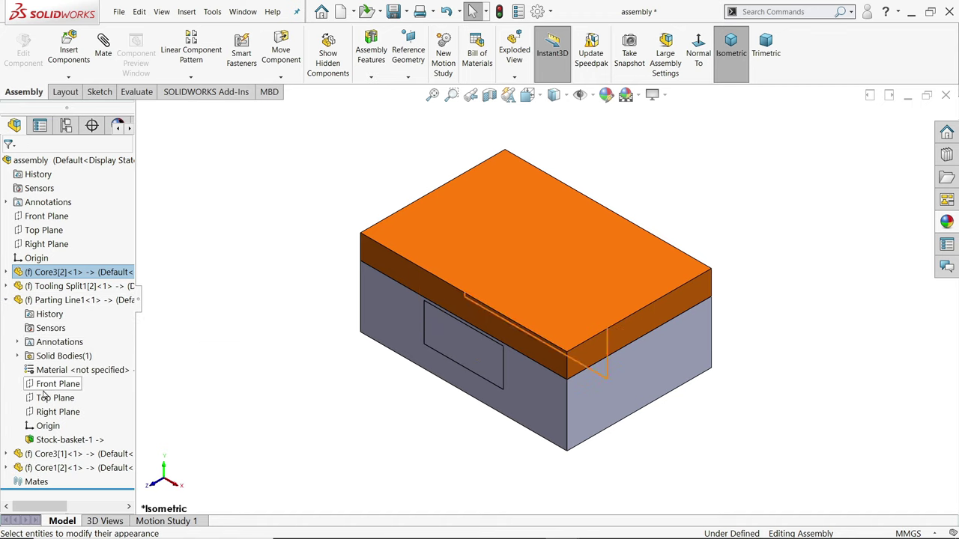
{"action": "left_click", "coordinate": [40, 445]}
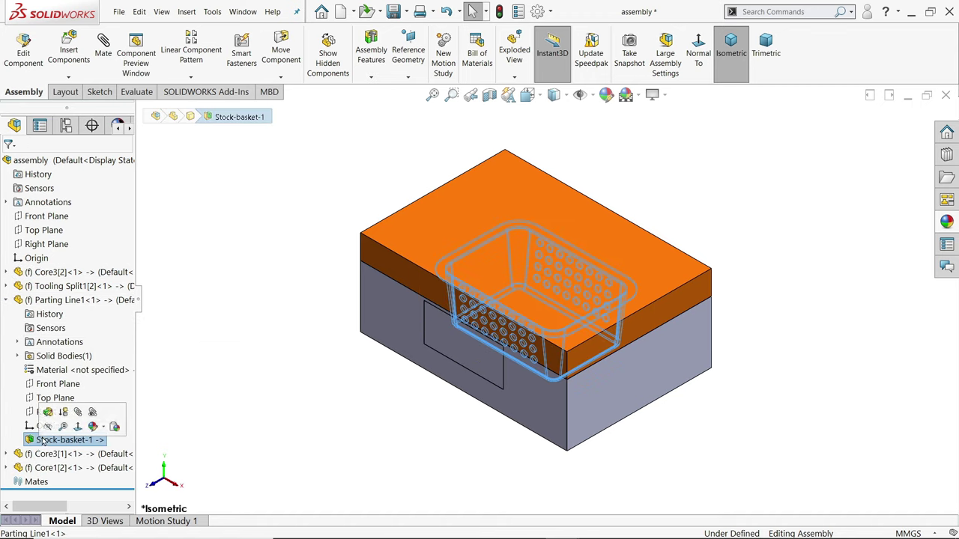
{"action": "left_click", "coordinate": [102, 431]}
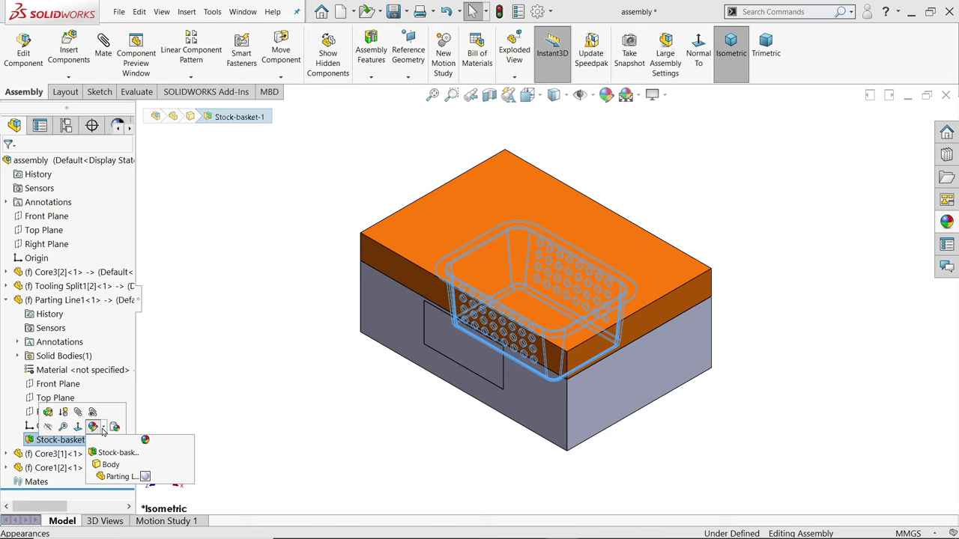
{"action": "left_click", "coordinate": [111, 466]}
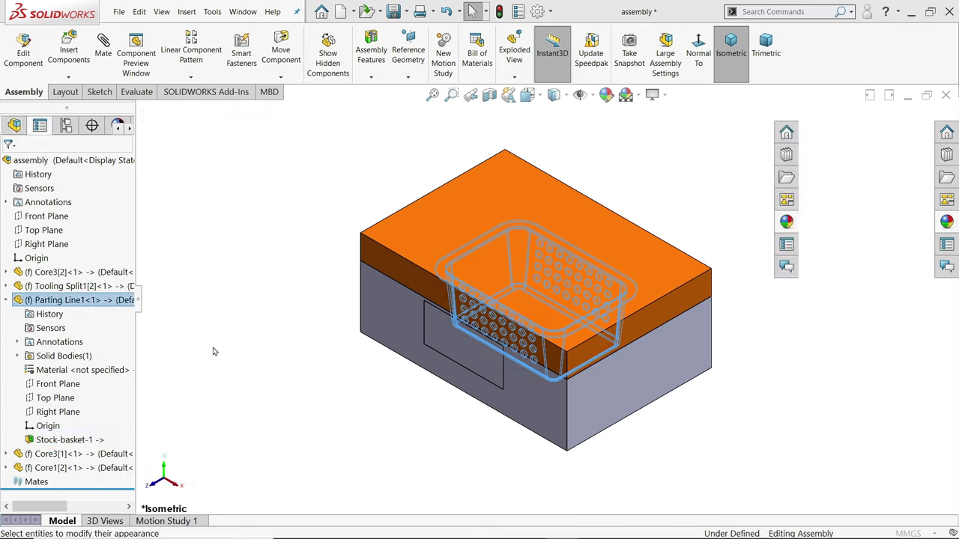
{"action": "left_click", "coordinate": [33, 476]}
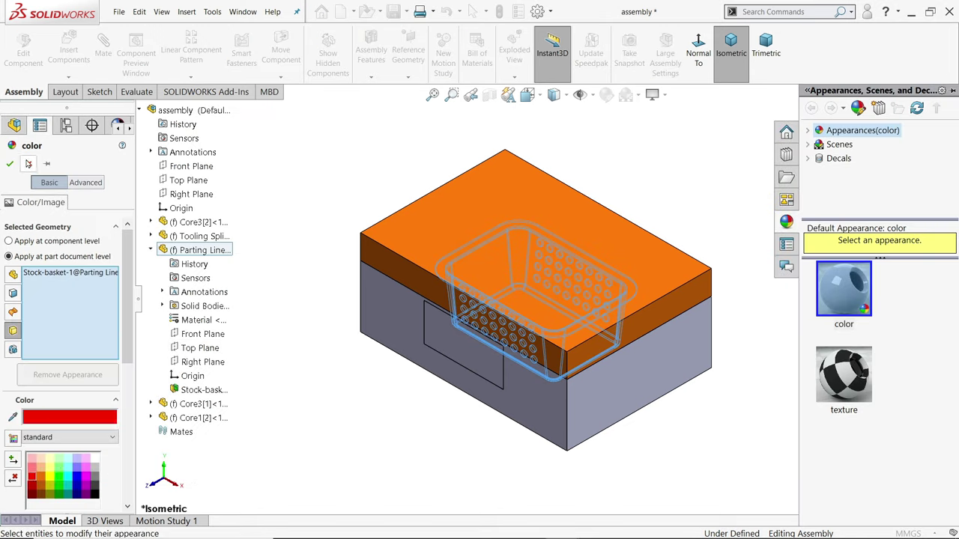
{"action": "left_click", "coordinate": [10, 165]}
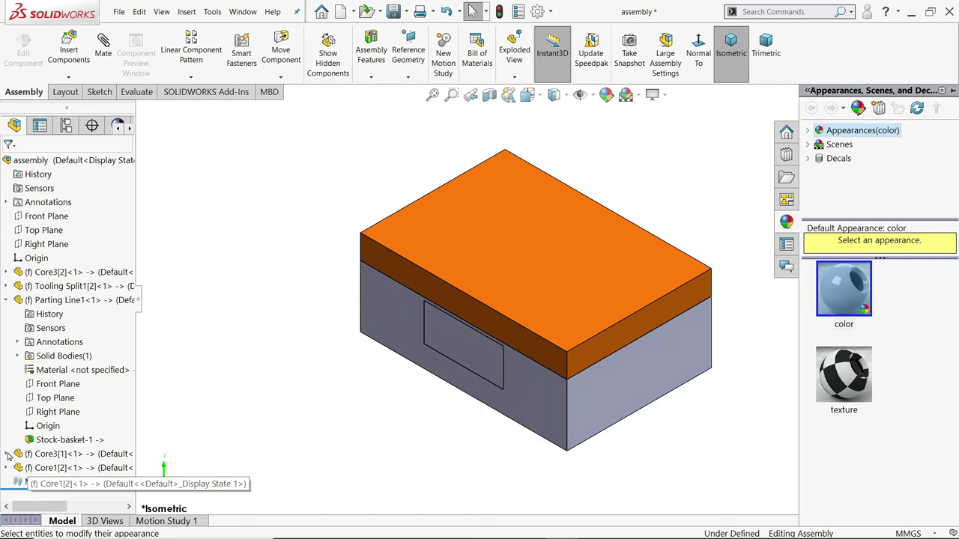
Colour the lower cavity block (Core3[1] body) yellow-green.
{"action": "left_click", "coordinate": [7, 454]}
{"action": "scroll", "coordinate": [63, 450], "scroll_direction": "down", "scroll_amount": 3}
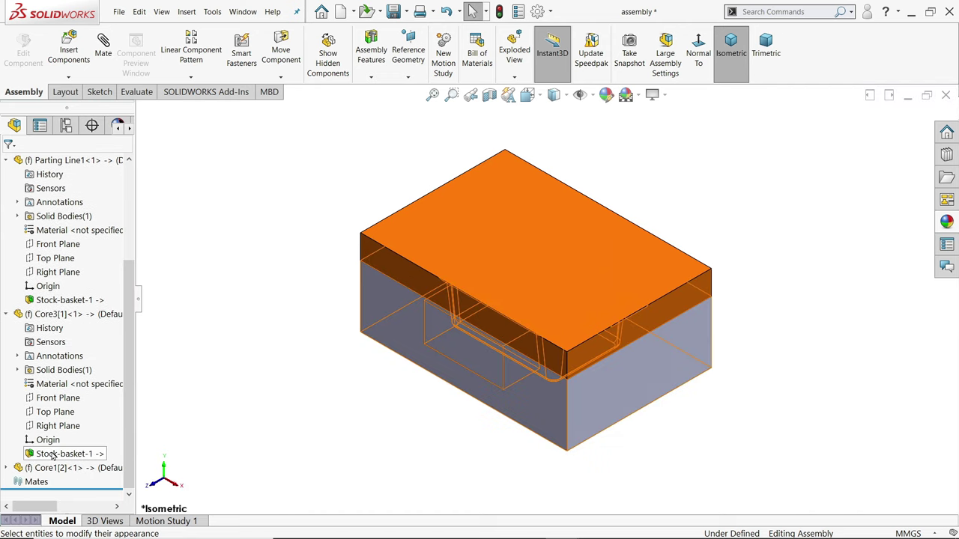
{"action": "left_click", "coordinate": [64, 454]}
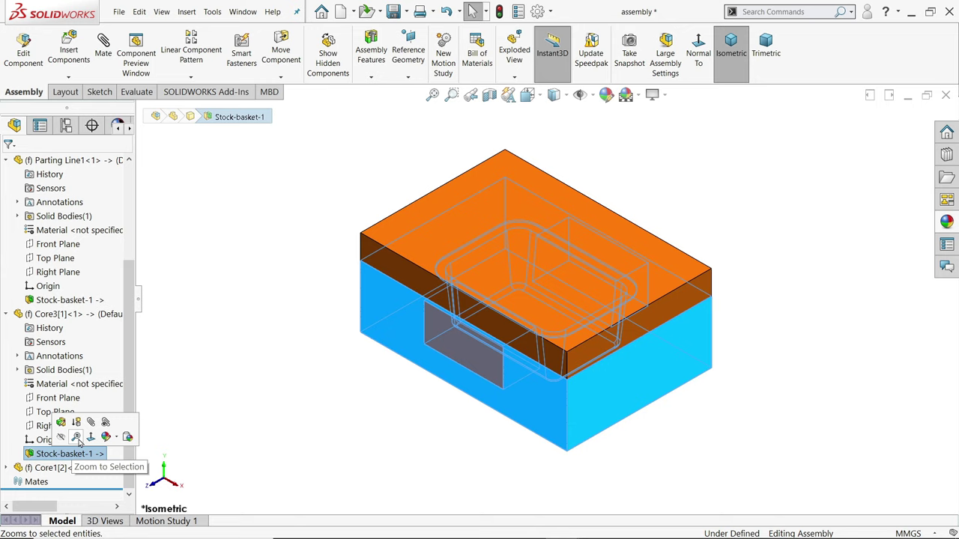
{"action": "left_click", "coordinate": [117, 439]}
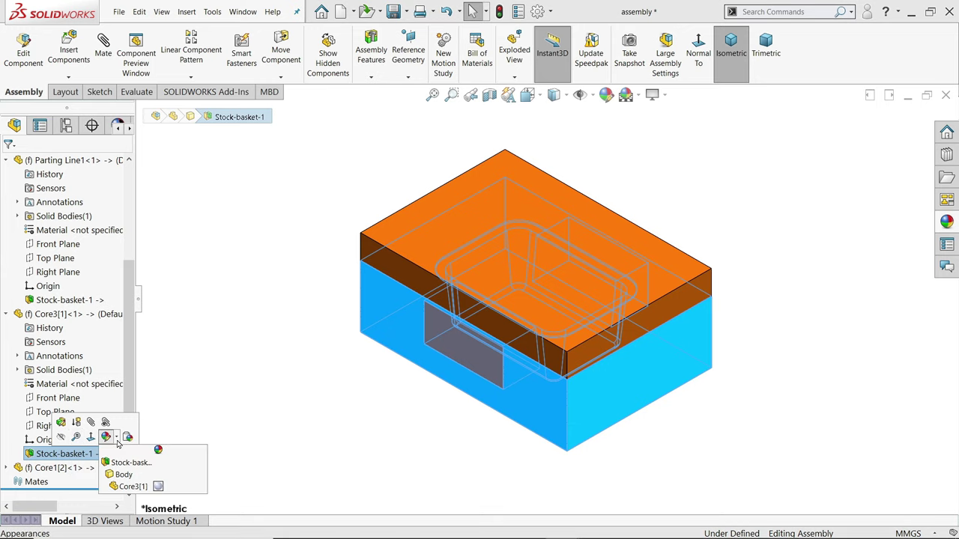
{"action": "left_click", "coordinate": [126, 475]}
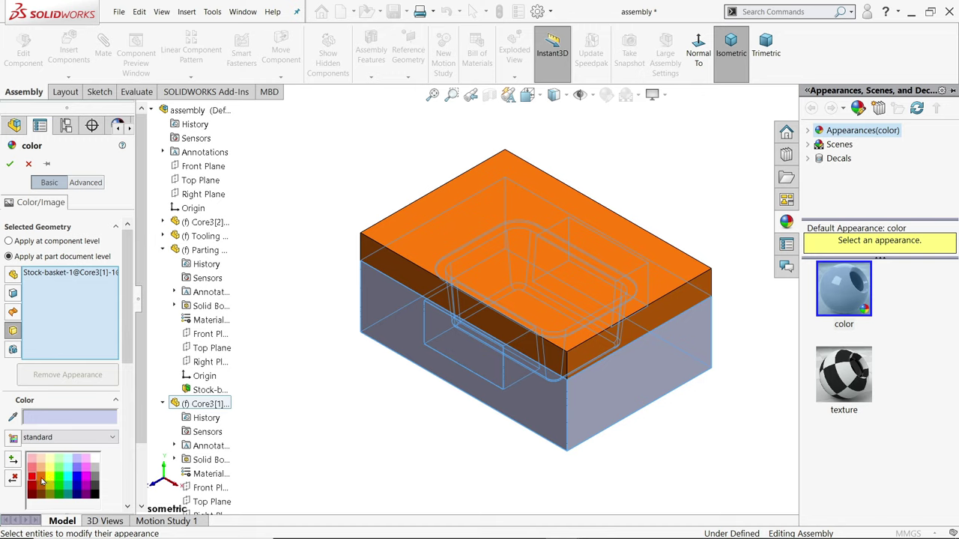
{"action": "left_click", "coordinate": [50, 482]}
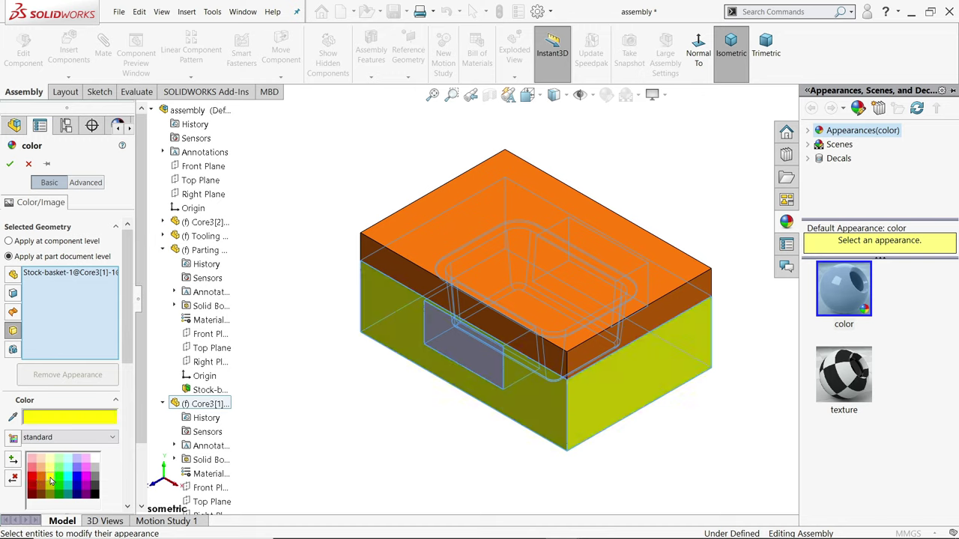
{"action": "left_click", "coordinate": [10, 164]}
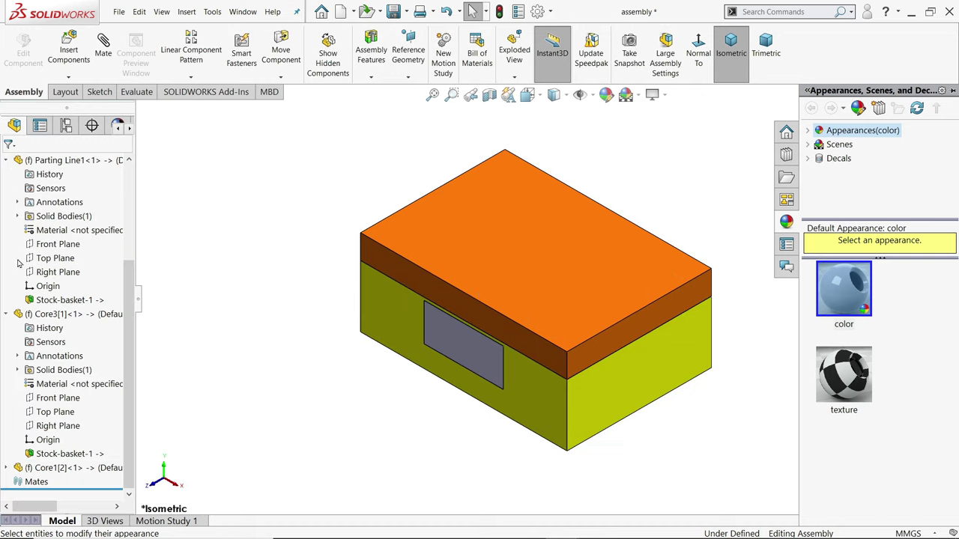
Colour the Core1[2] side core body green.
{"action": "left_click", "coordinate": [7, 314]}
{"action": "left_click", "coordinate": [4, 301]}
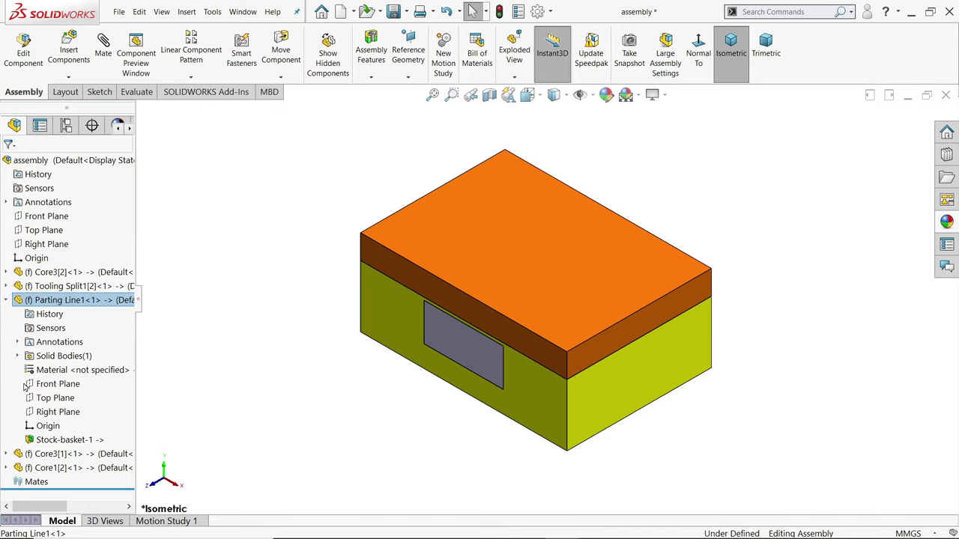
{"action": "left_click", "coordinate": [7, 301]}
{"action": "left_click", "coordinate": [6, 328]}
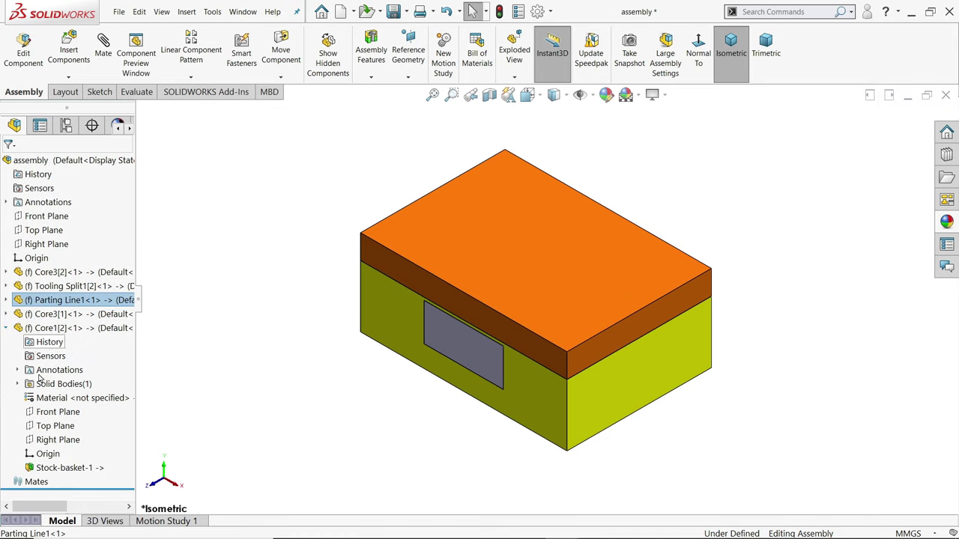
{"action": "left_click", "coordinate": [64, 467]}
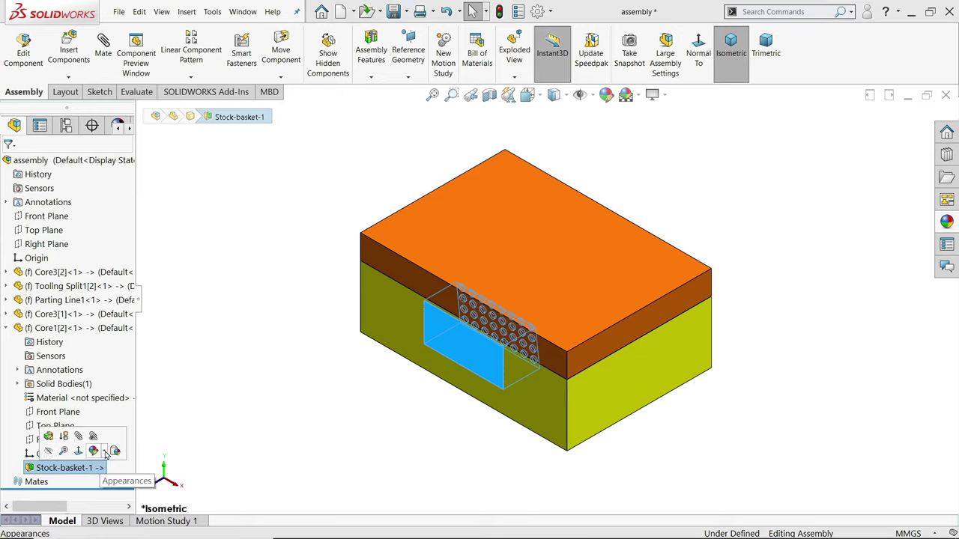
{"action": "mouse_move", "coordinate": [93, 450]}
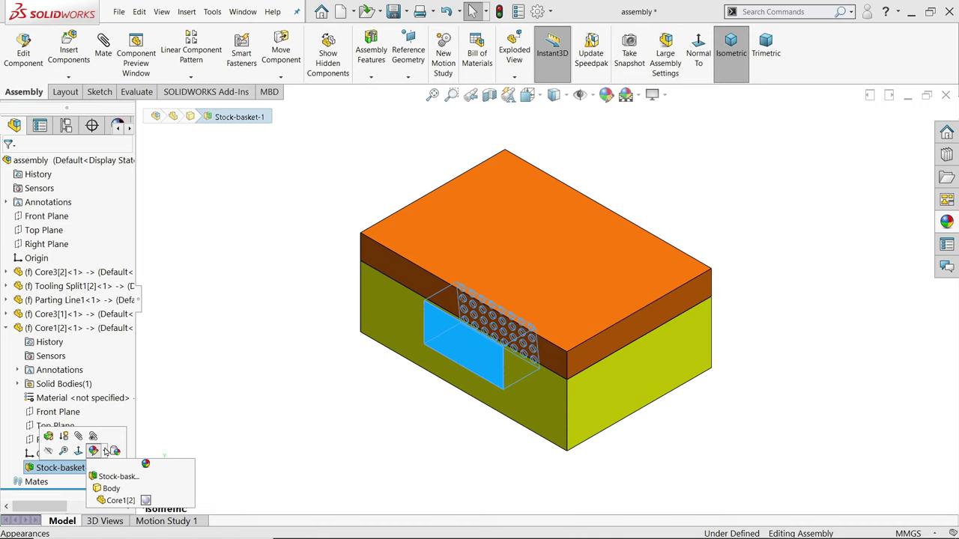
{"action": "left_click", "coordinate": [110, 489]}
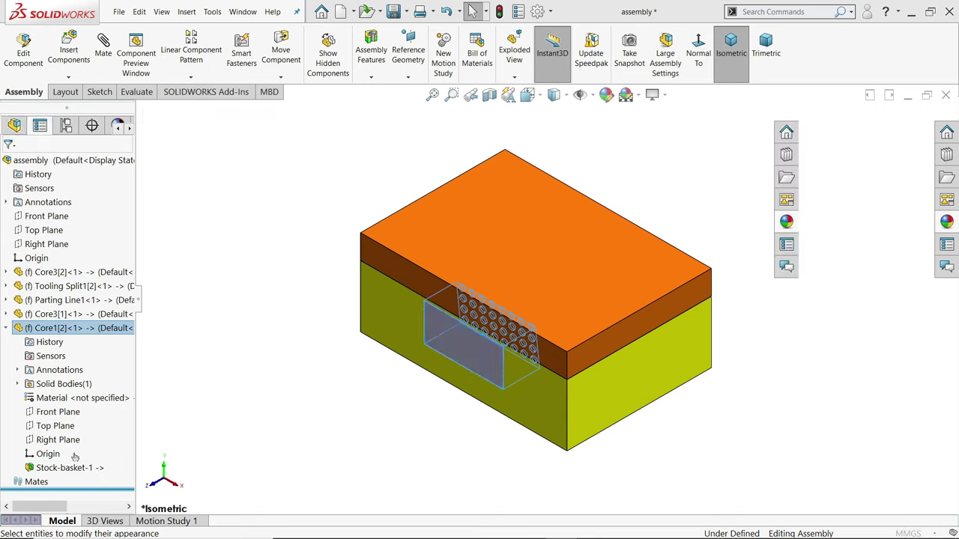
{"action": "left_click", "coordinate": [58, 482]}
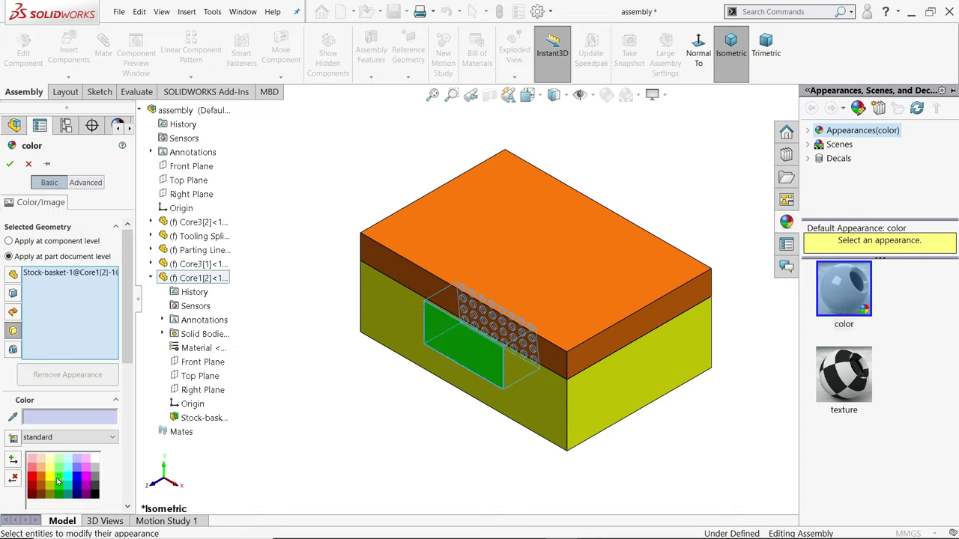
{"action": "left_click", "coordinate": [9, 165]}
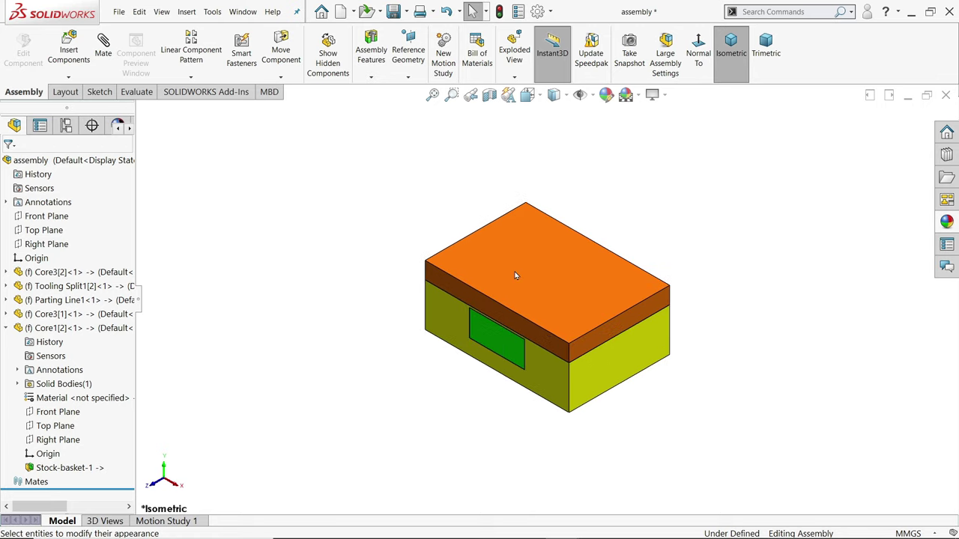
Save the coloured assembly and all modified parts, then start a new exploded view.
{"action": "mouse_move", "coordinate": [332, 262]}
{"action": "middle_mouse_down"}
{"action": "mouse_move", "coordinate": [420, 324]}
{"action": "mouse_move", "coordinate": [561, 366]}
{"action": "middle_mouse_up"}
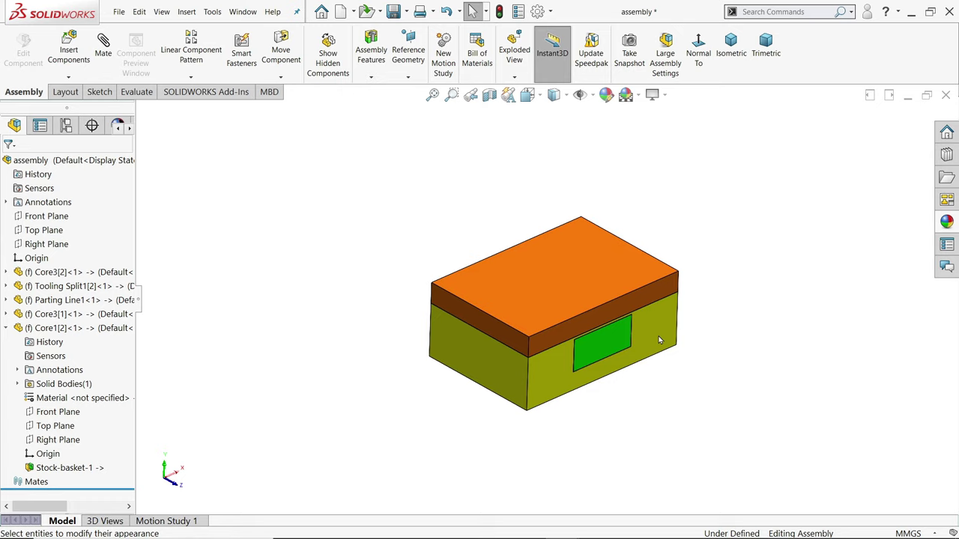
{"action": "middle_click_drag", "start_coordinate": [659, 341], "coordinate": [643, 334]}
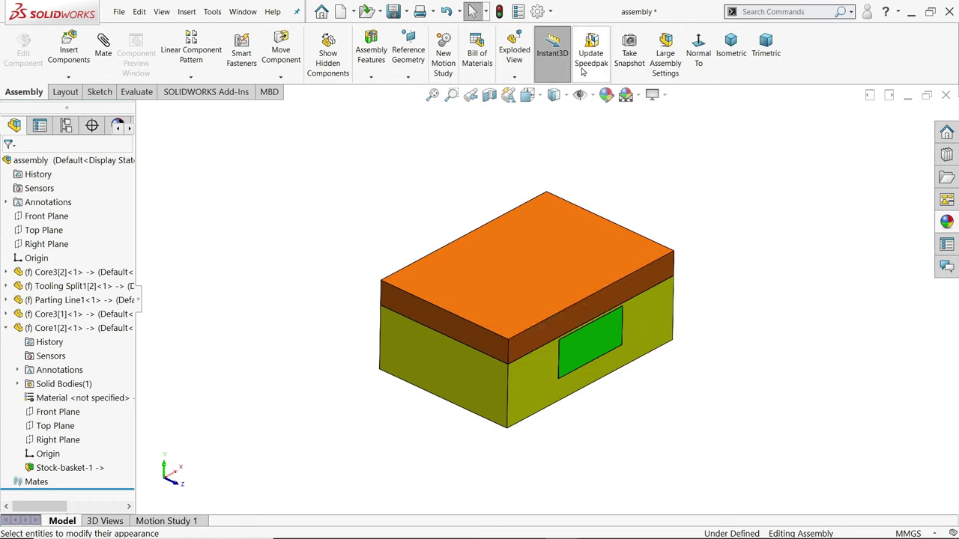
{"action": "left_click", "coordinate": [393, 12]}
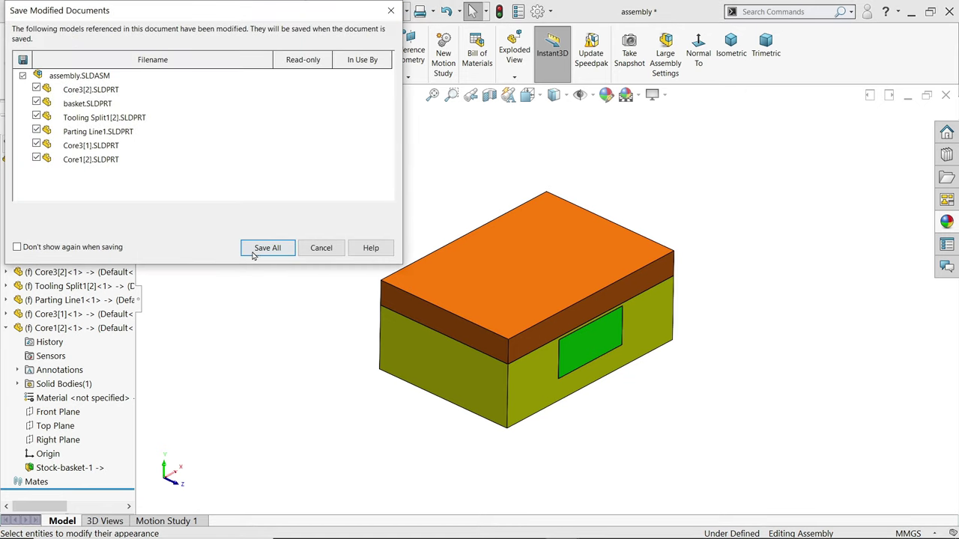
{"action": "left_click", "coordinate": [255, 246]}
{"action": "left_click", "coordinate": [514, 52]}
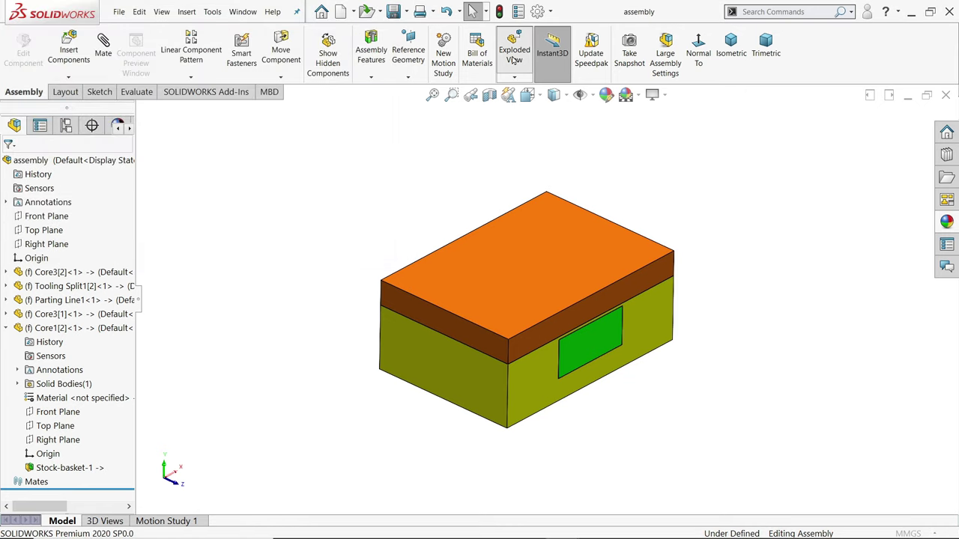
Lift the orange top plate straight up above the mold as the first explode step.
{"action": "left_click", "coordinate": [491, 296]}
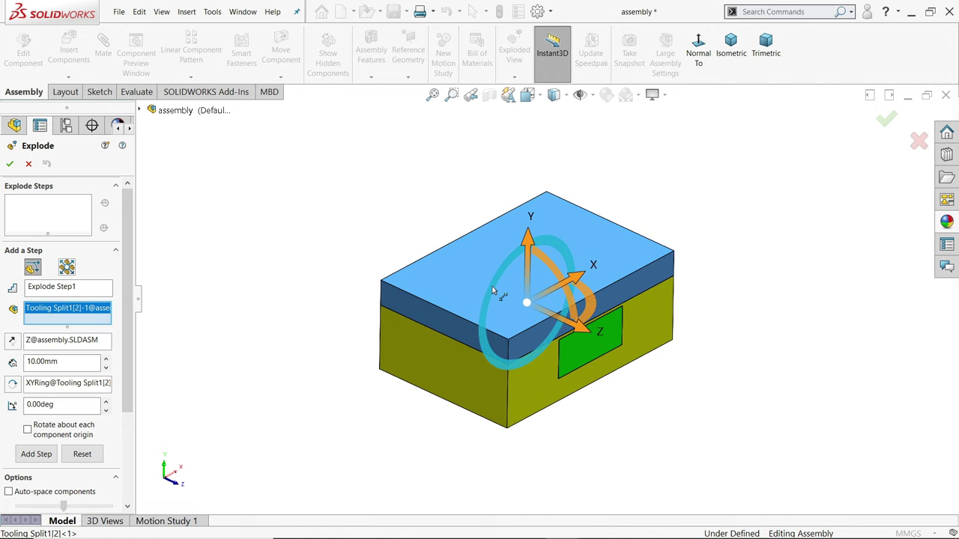
{"action": "left_click_drag", "start_coordinate": [529, 245], "coordinate": [529, 105]}
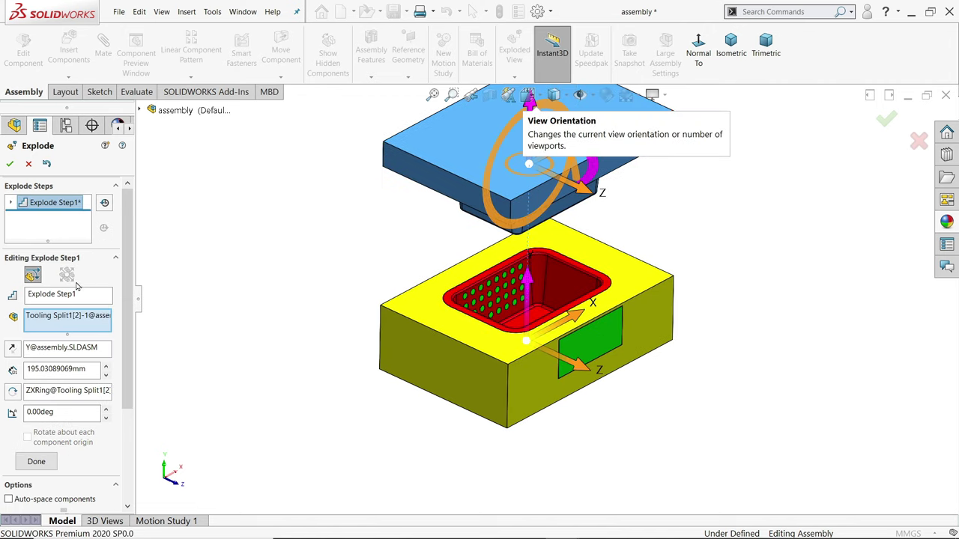
{"action": "left_click", "coordinate": [37, 463]}
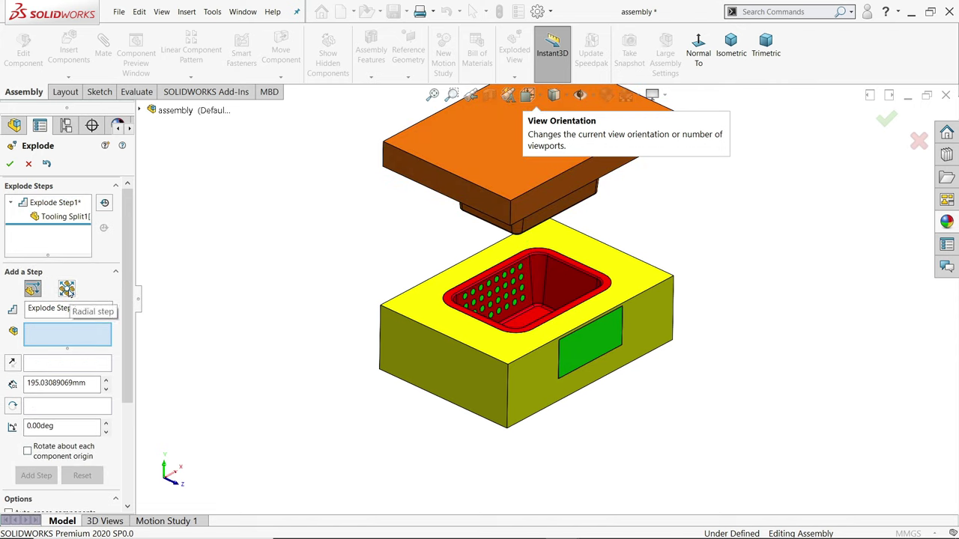
Push both green side cores radially outward in a second explode step.
{"action": "left_click", "coordinate": [67, 290]}
{"action": "left_click", "coordinate": [574, 359]}
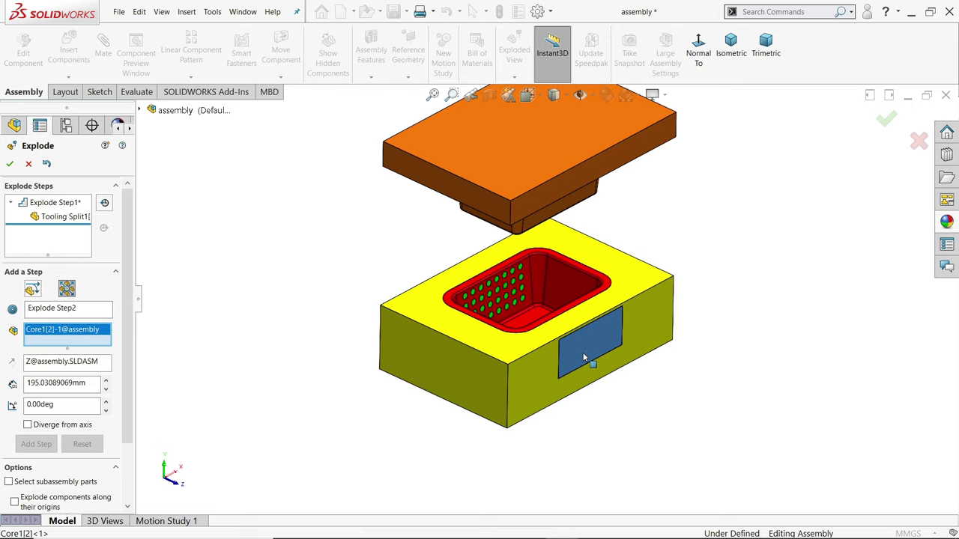
{"action": "left_click", "coordinate": [515, 327]}
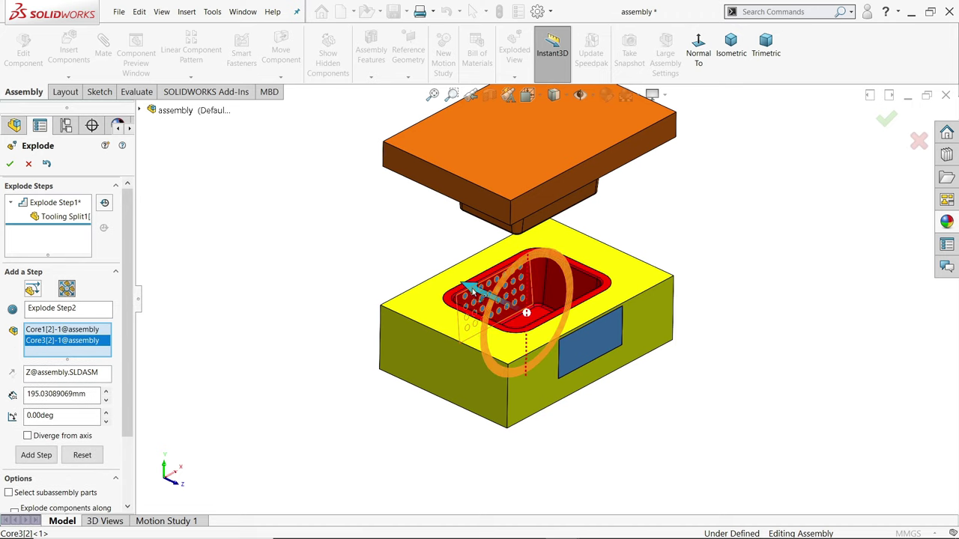
{"action": "left_click_drag", "start_coordinate": [474, 291], "coordinate": [354, 264]}
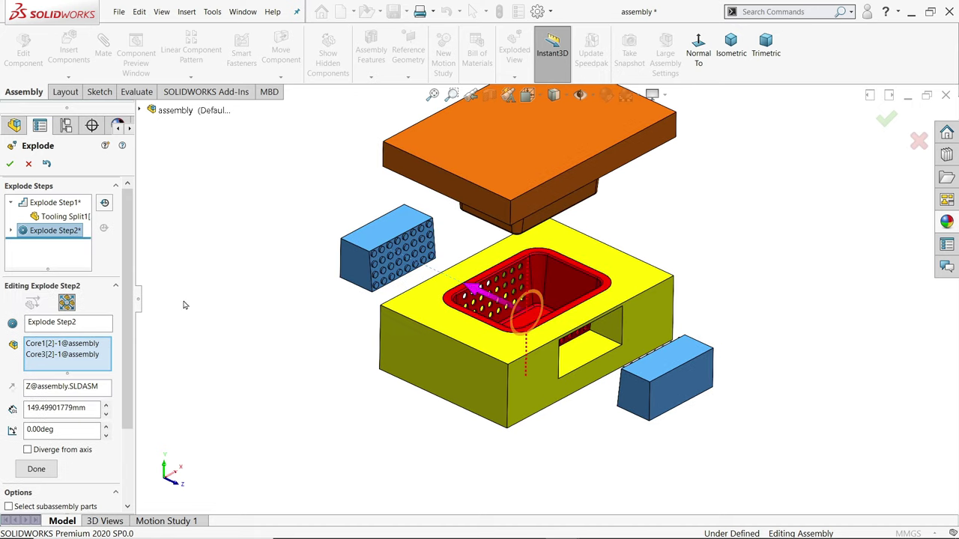
{"action": "left_click", "coordinate": [30, 468]}
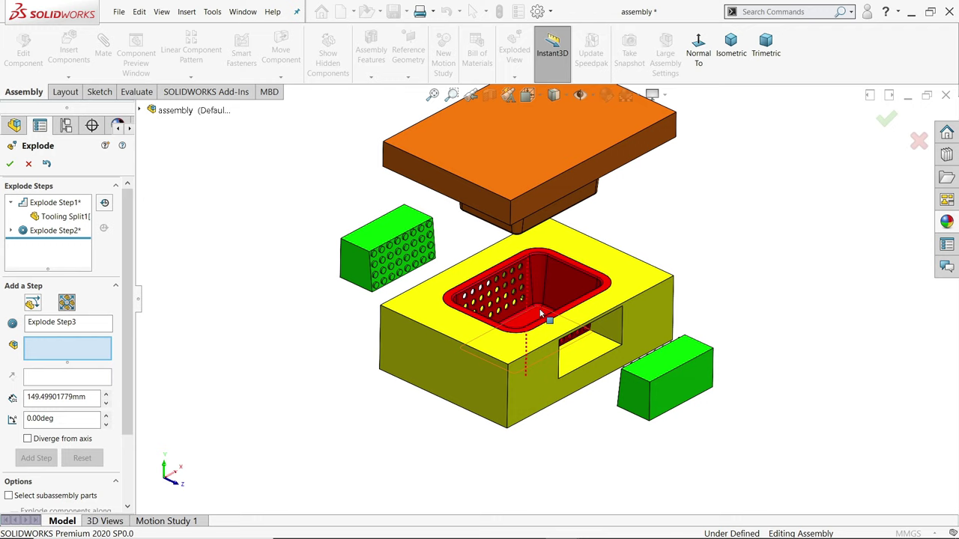
Raise the red basket straight up out of the cavity block.
{"action": "left_click", "coordinate": [567, 292]}
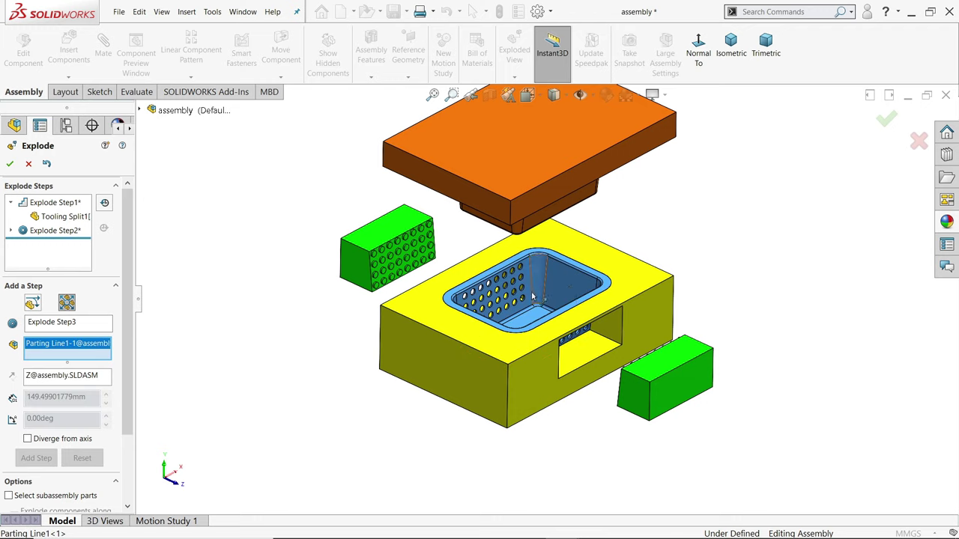
{"action": "left_click", "coordinate": [32, 303]}
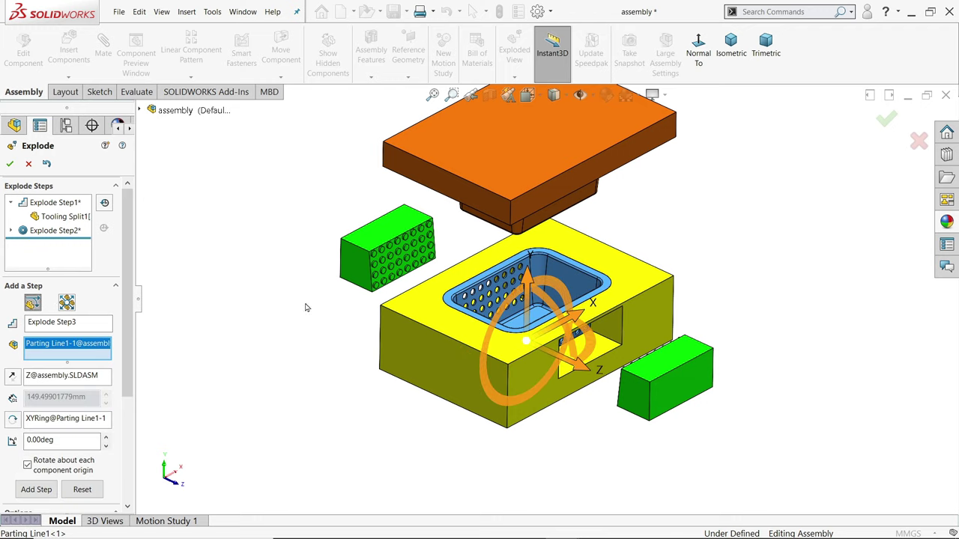
{"action": "left_click_drag", "start_coordinate": [526, 285], "coordinate": [531, 242]}
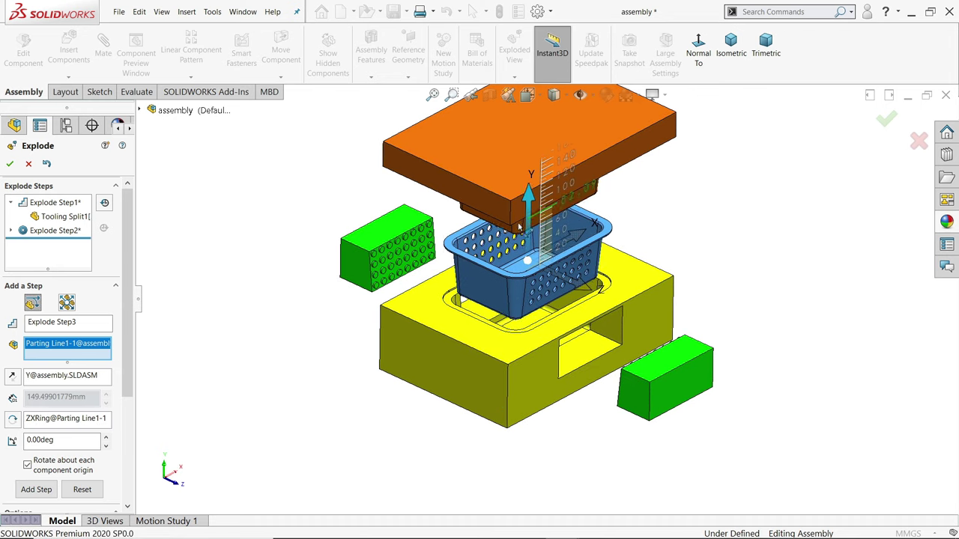
{"action": "left_click", "coordinate": [531, 242]}
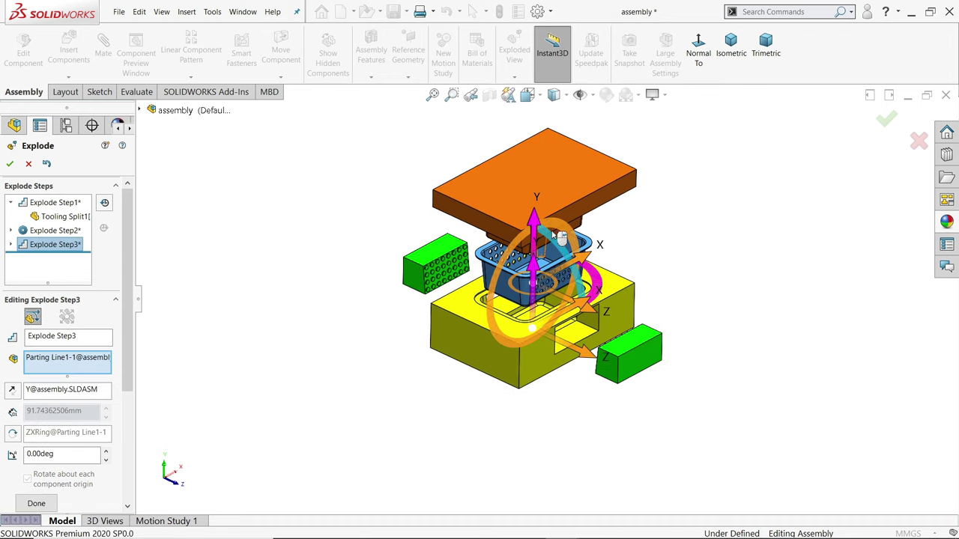
{"action": "scroll", "coordinate": [693, 281], "scroll_direction": "up", "scroll_amount": 3}
{"action": "scroll", "coordinate": [693, 280], "scroll_direction": "up", "scroll_amount": 2}
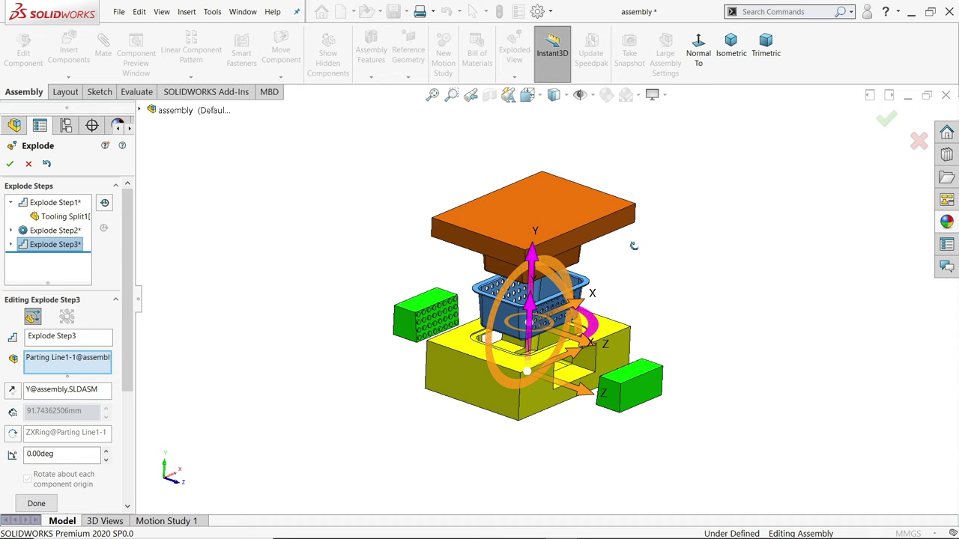
{"action": "mouse_move", "coordinate": [674, 269]}
{"action": "middle_mouse_down"}
{"action": "mouse_move", "coordinate": [630, 244]}
{"action": "mouse_move", "coordinate": [599, 285]}
{"action": "middle_mouse_up"}
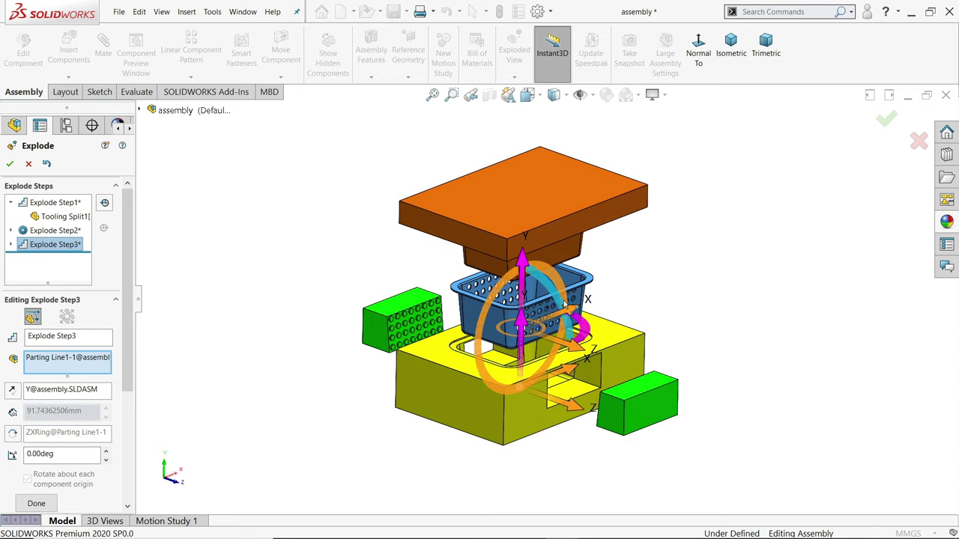
{"action": "scroll", "coordinate": [569, 300], "scroll_direction": "down", "scroll_amount": 3}
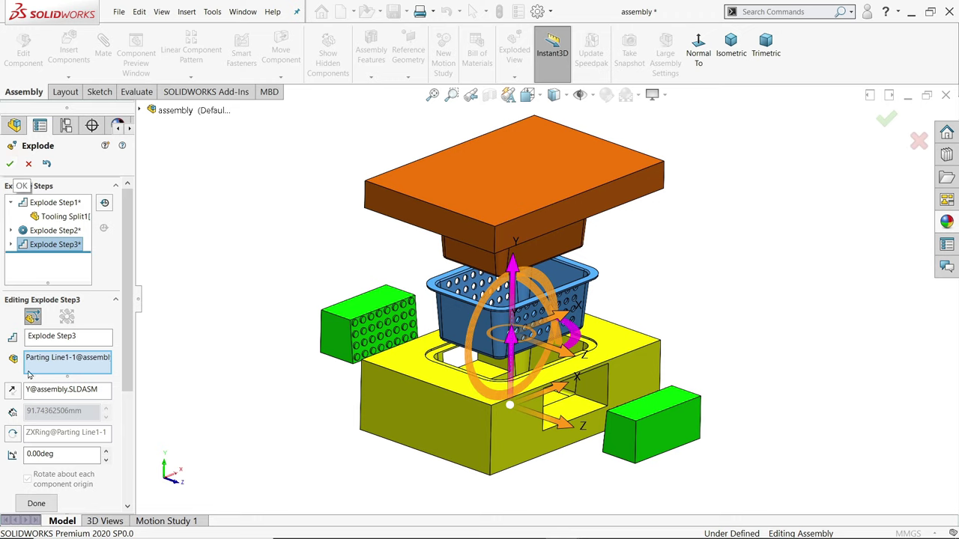
Complete the basket explode step and accept the three-step exploded view.
{"action": "left_click", "coordinate": [36, 503]}
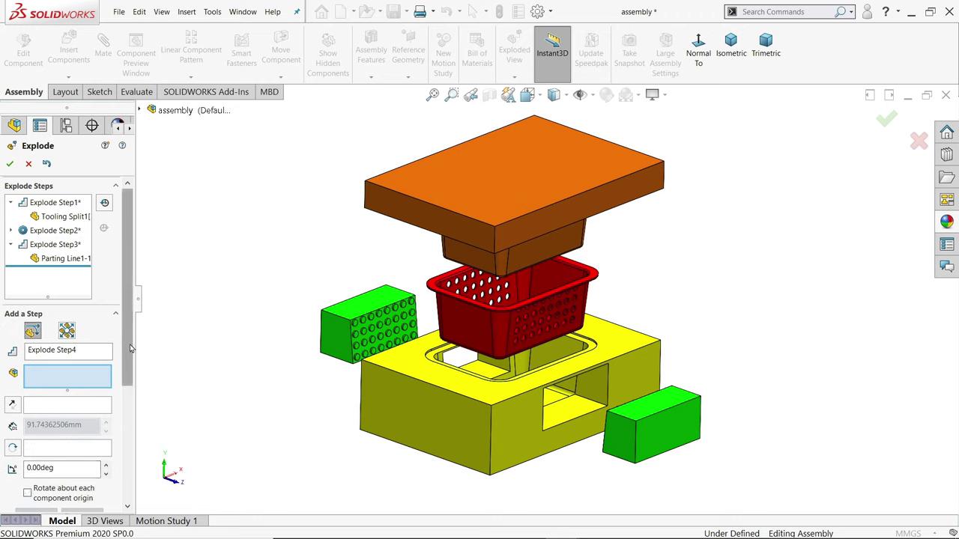
{"action": "left_click", "coordinate": [58, 207]}
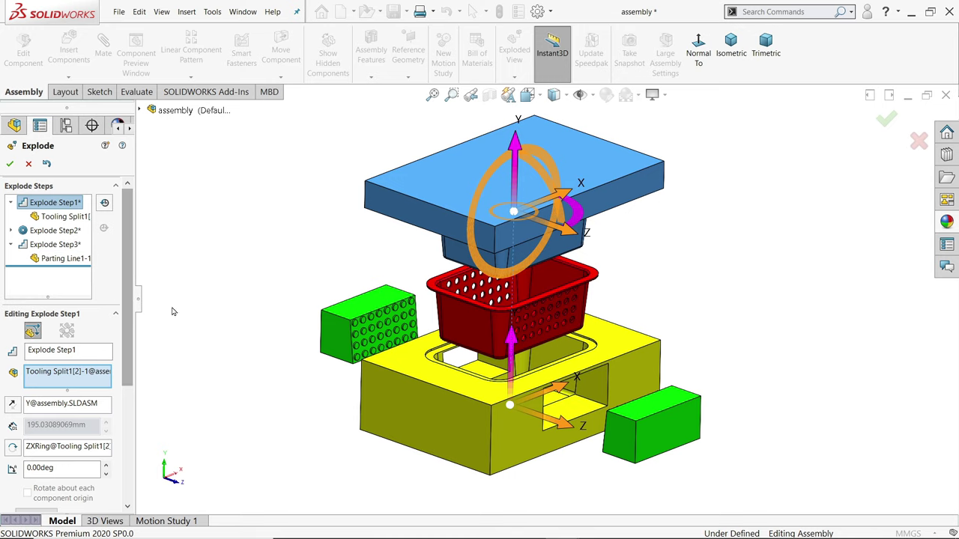
{"action": "left_click", "coordinate": [9, 165]}
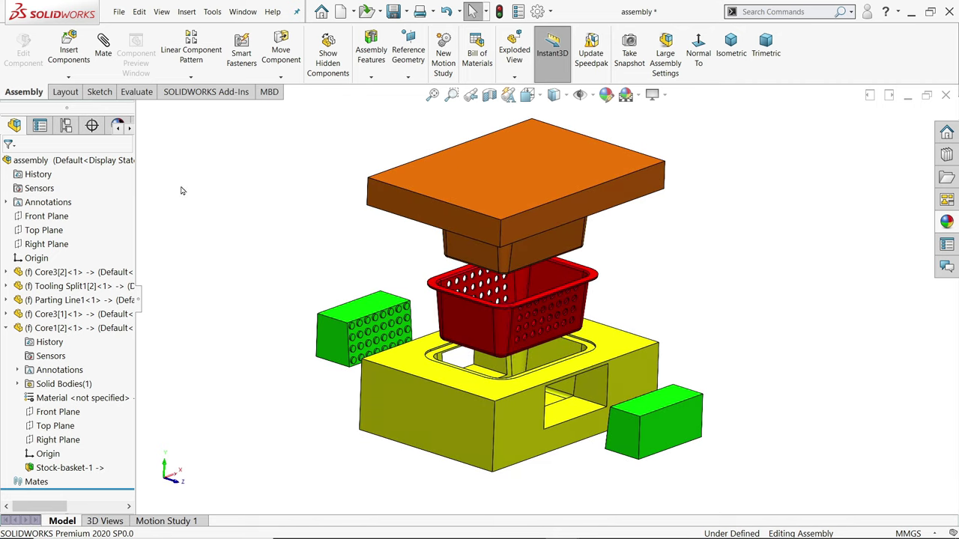
Collapse the exploded mold, then run and replay the Animate explode animation.
{"action": "right_click", "coordinate": [54, 165]}
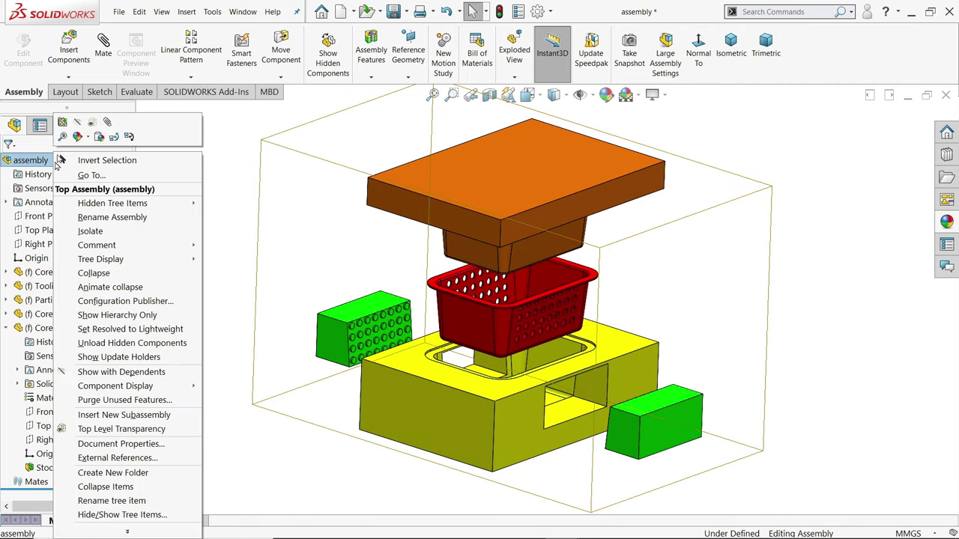
{"action": "left_click", "coordinate": [84, 270]}
{"action": "right_click", "coordinate": [73, 160]}
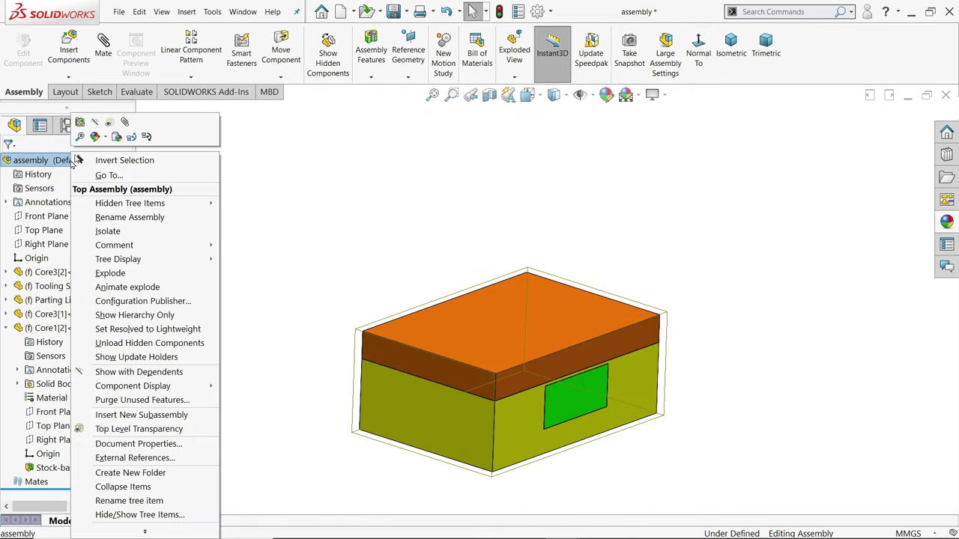
{"action": "left_click", "coordinate": [117, 288]}
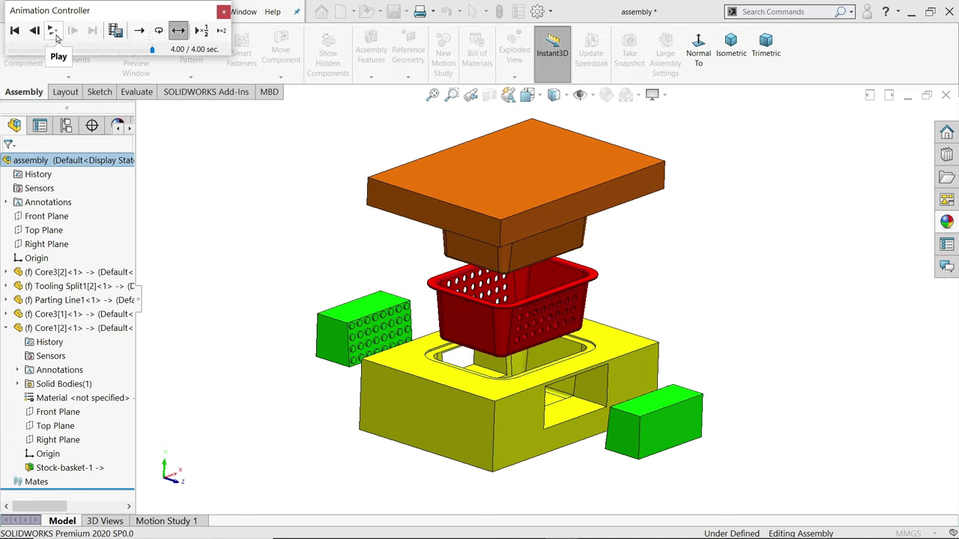
{"action": "left_click", "coordinate": [52, 32]}
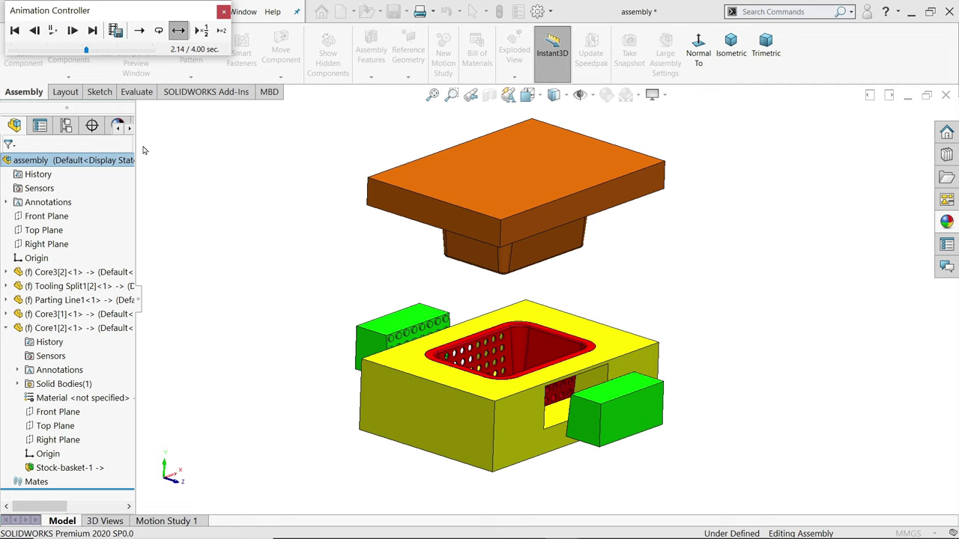
{"action": "scroll", "coordinate": [539, 343], "scroll_direction": "down", "scroll_amount": 2}
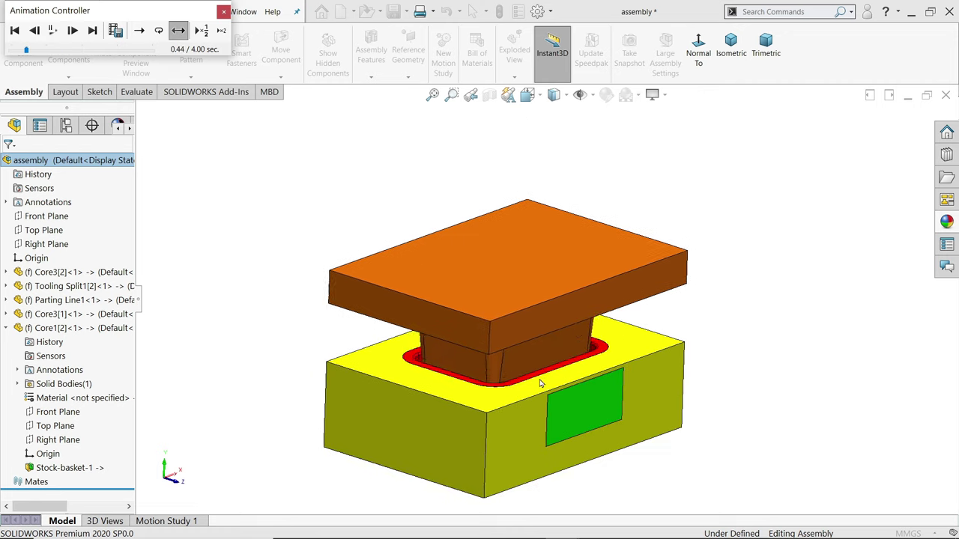